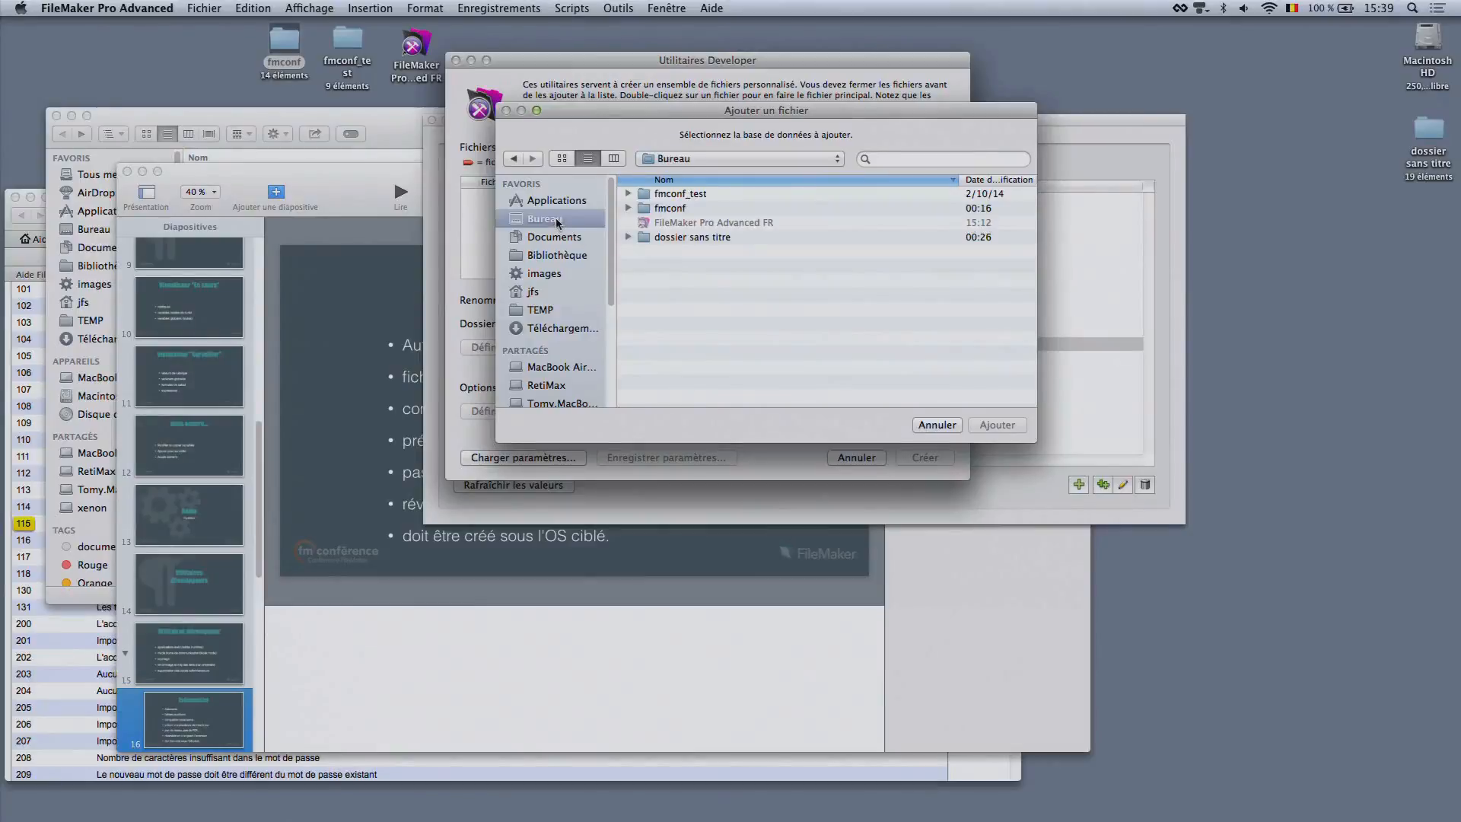
Add docs.fmp12 and contacts.fmp12 from the fmconf/devTools_demo folder to the solution files
double_click(683, 210)
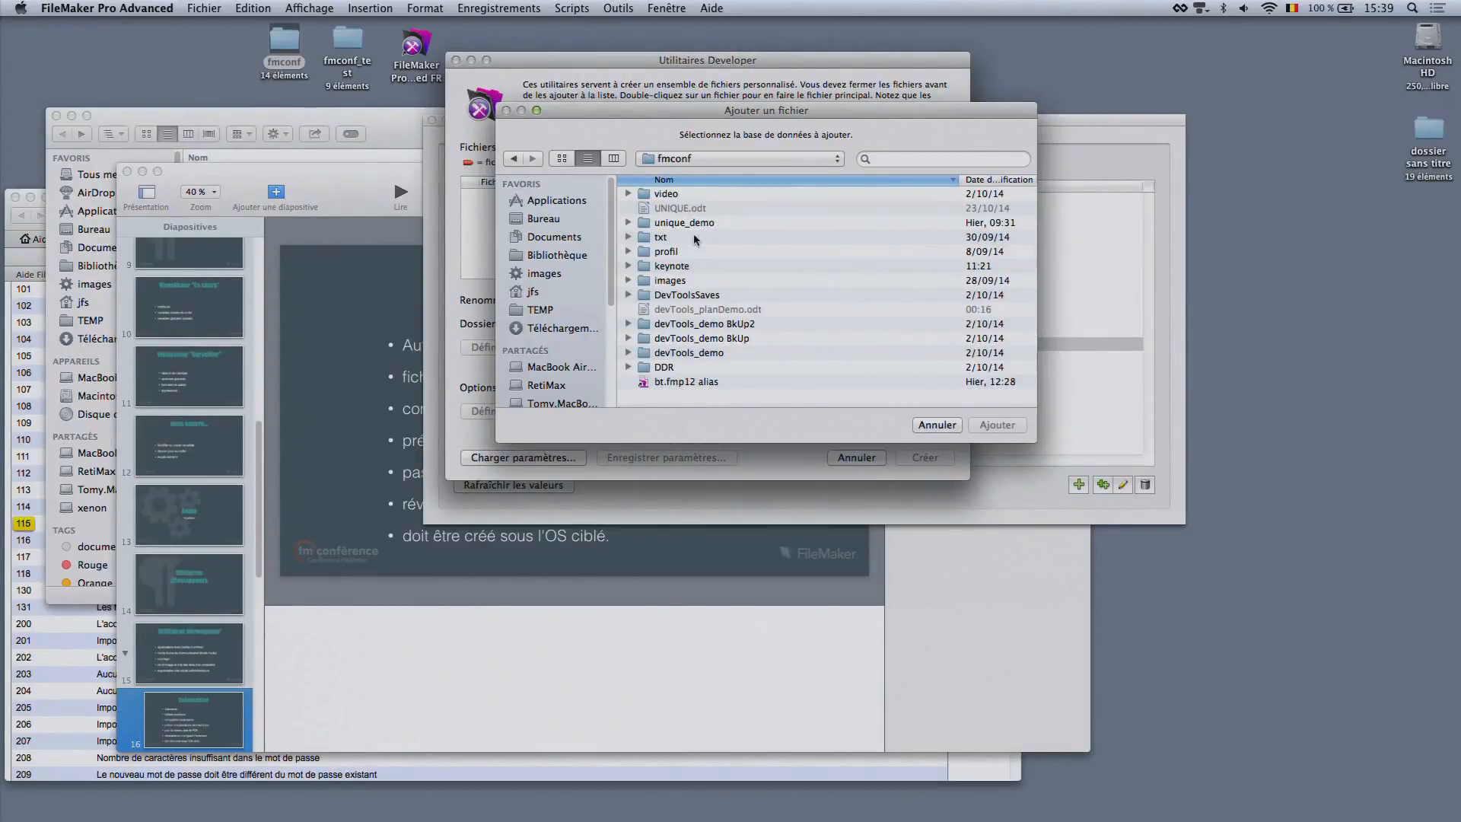
double_click(715, 352)
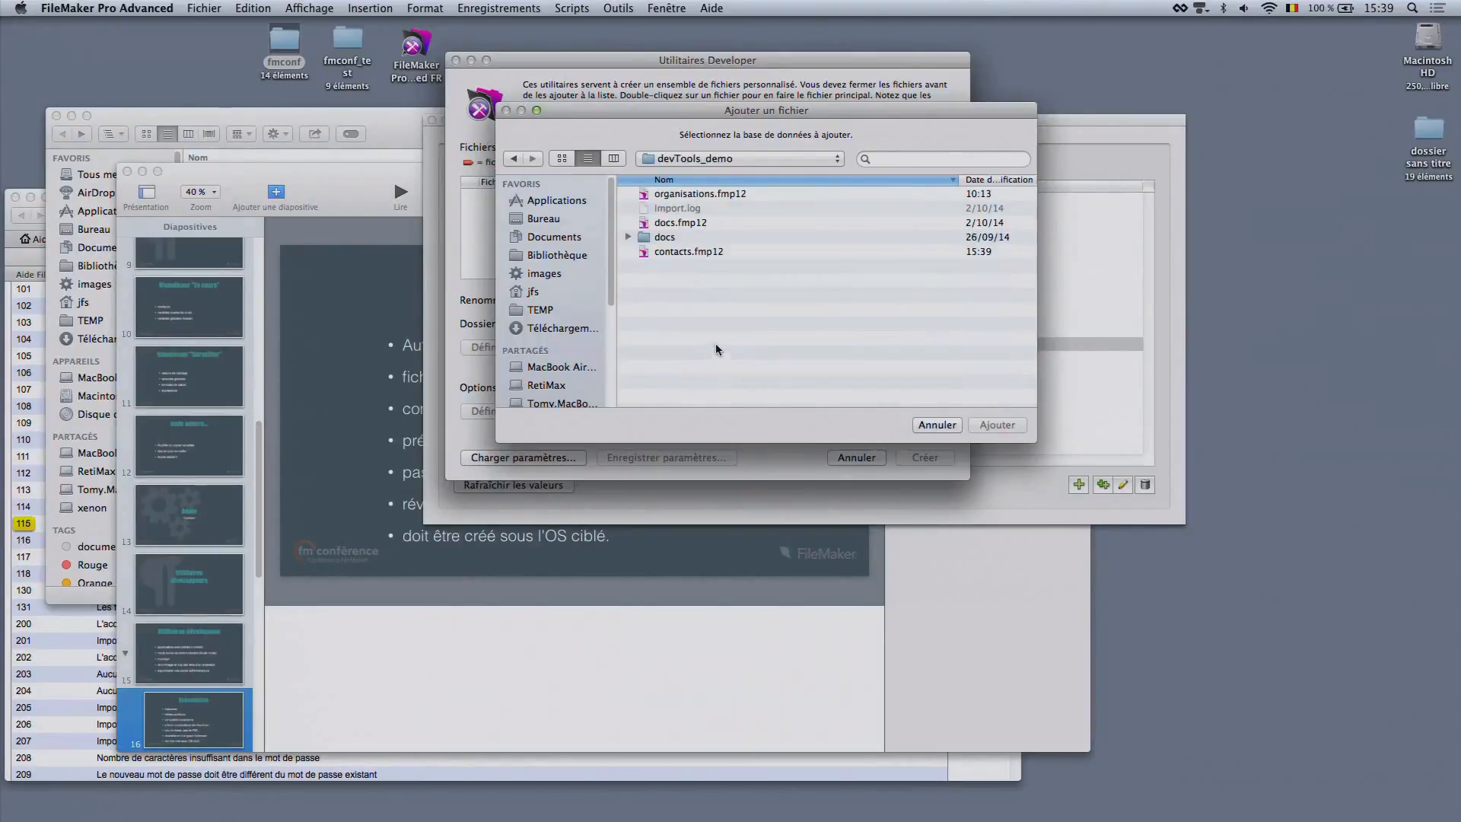
left_click(687, 196)
left_click(686, 224)
left_click(684, 195, "shift")
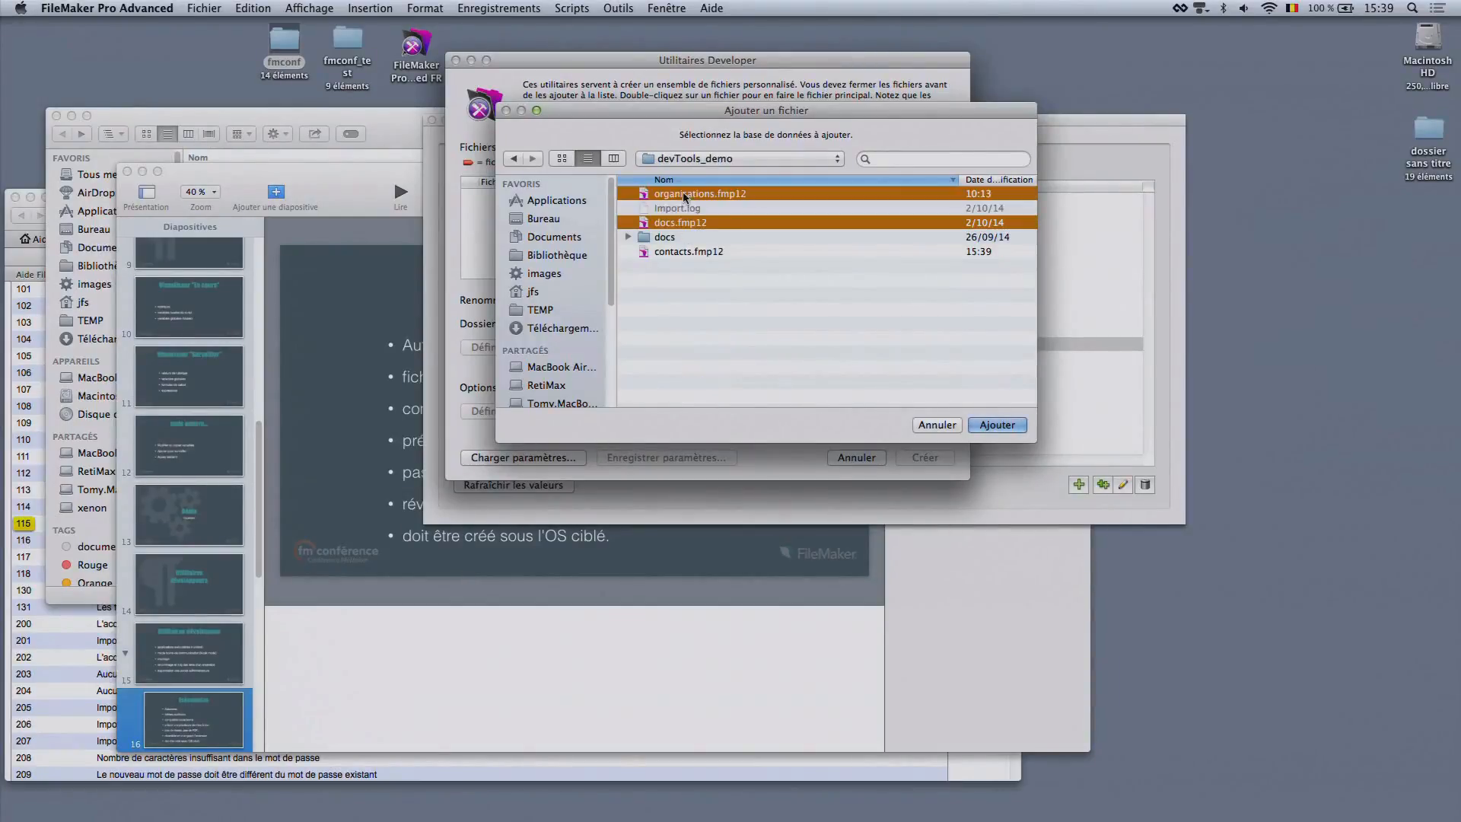
left_click(680, 253, "shift")
left_click(997, 424)
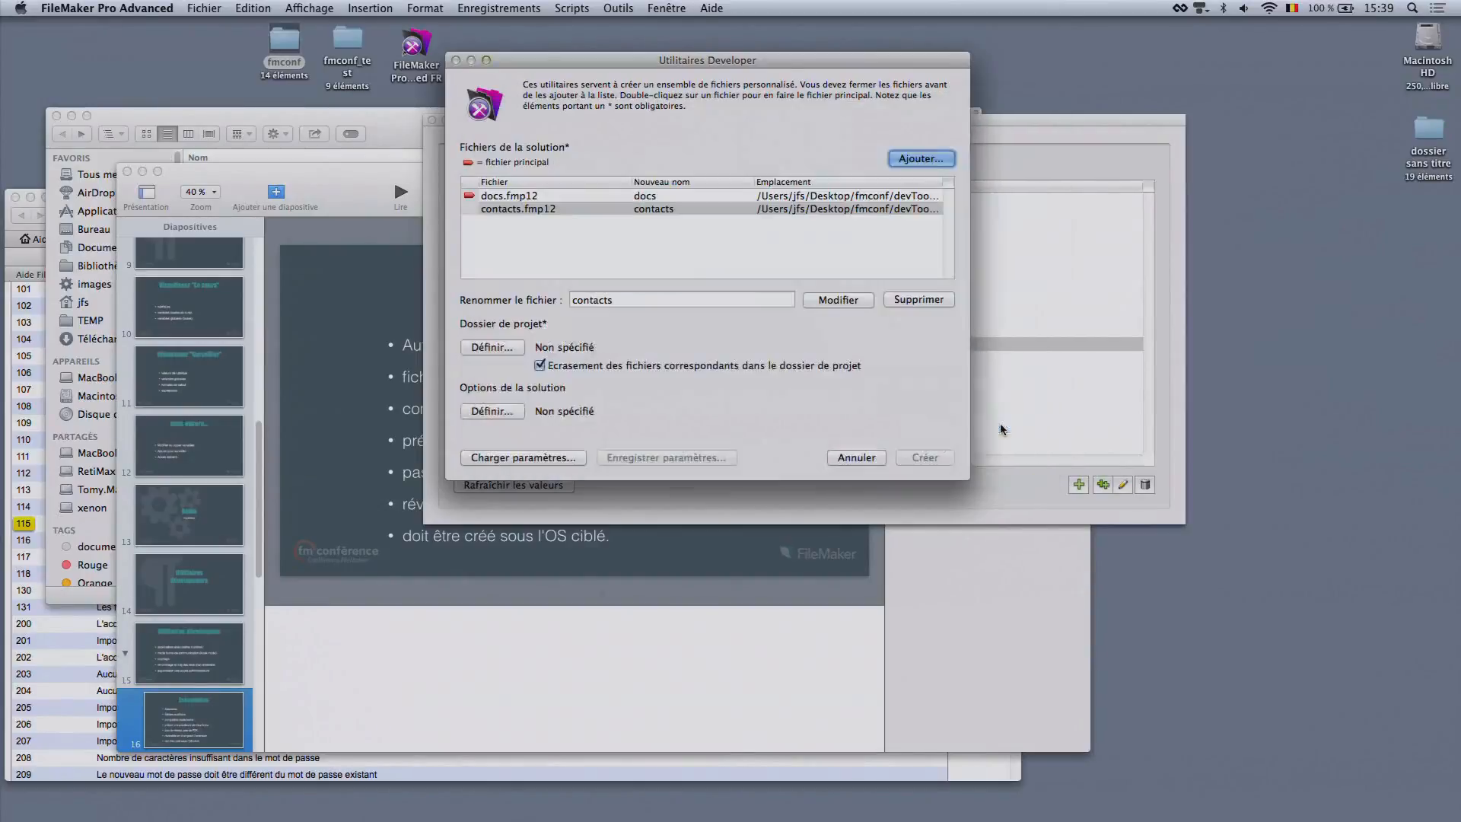
Add organisations.fmp12 from devTools_demo to the list of solution files
left_click(930, 159)
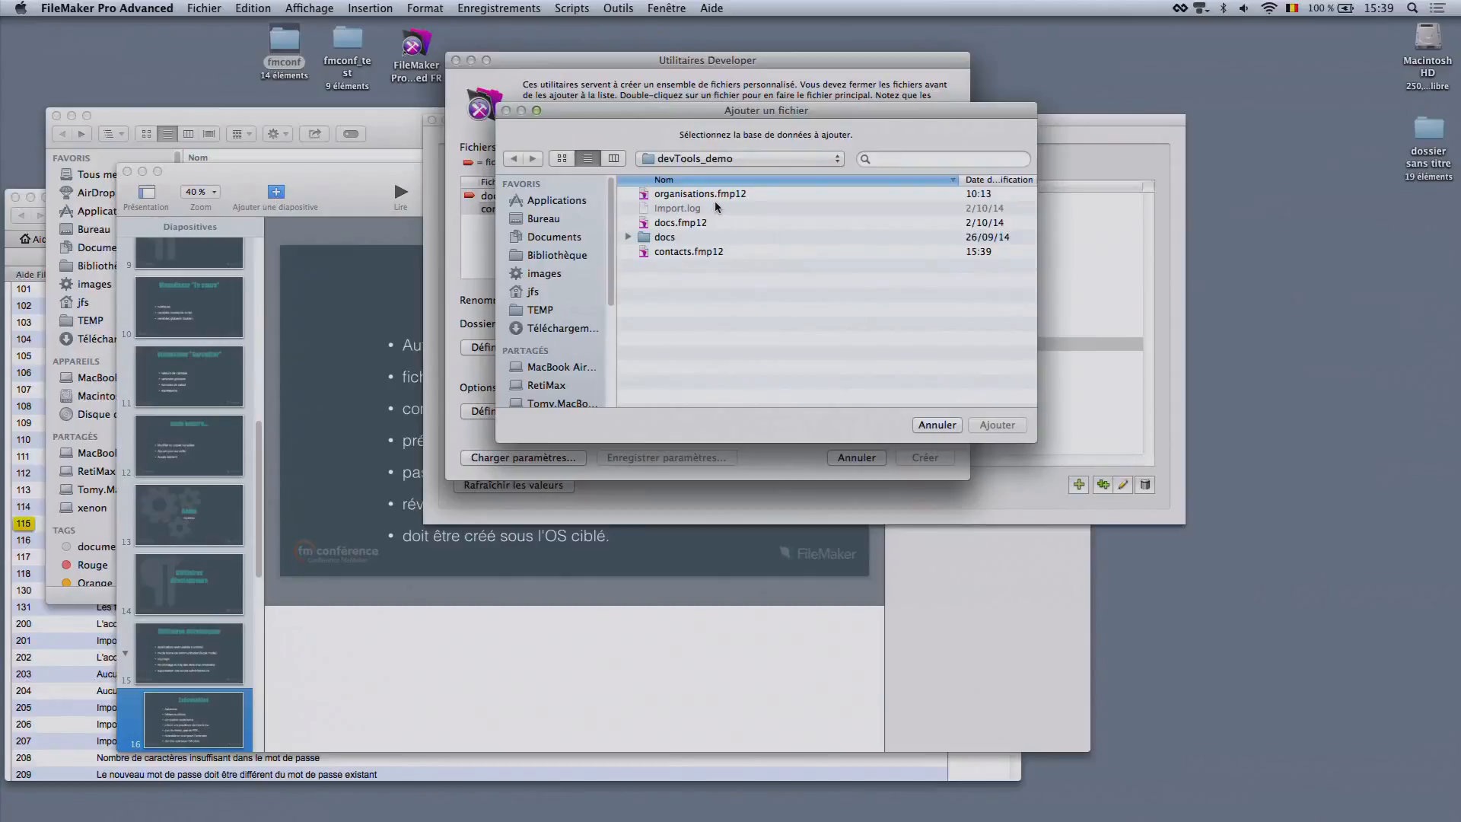
left_click(714, 199)
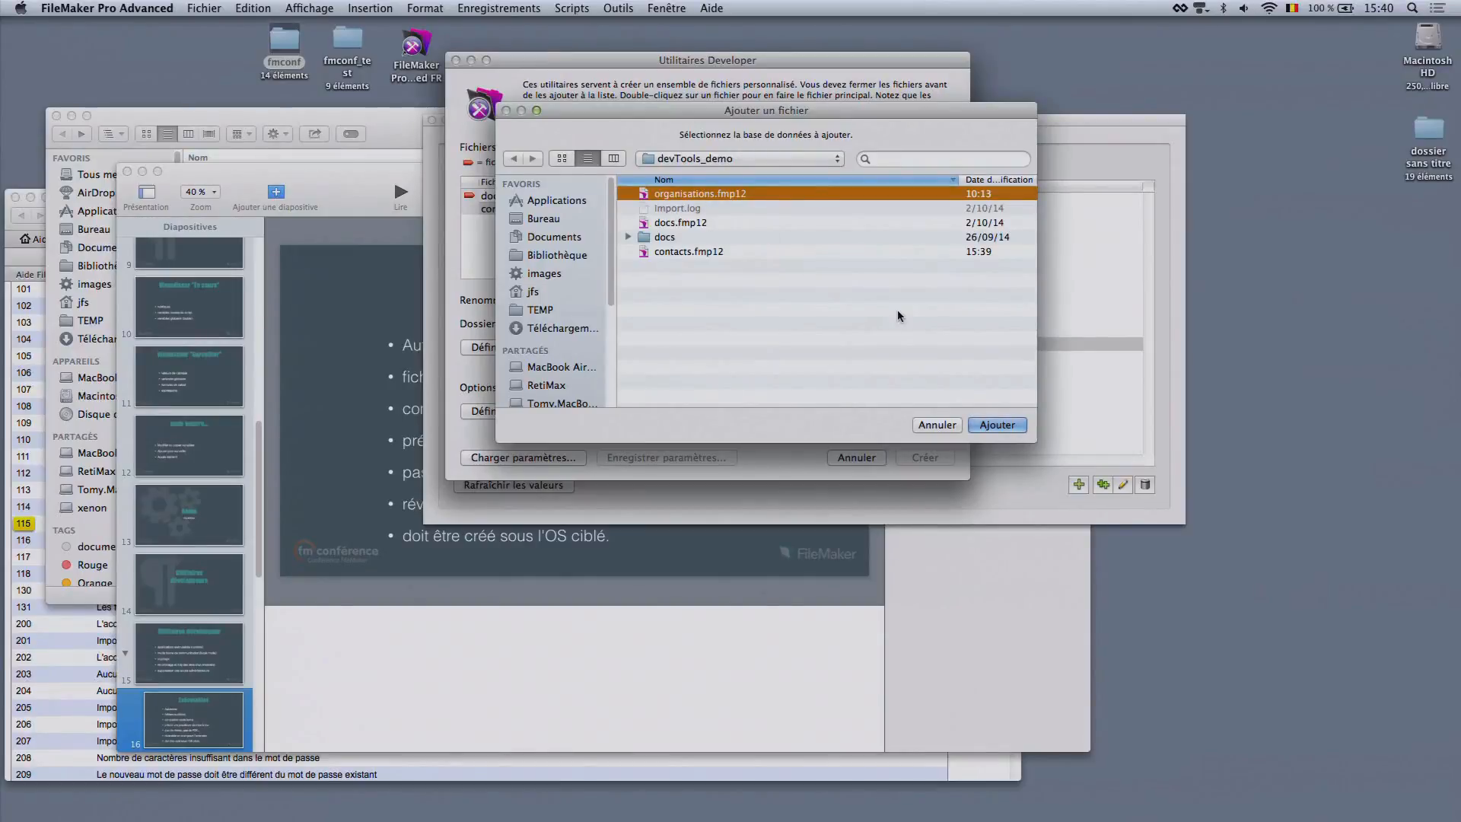
left_click(992, 423)
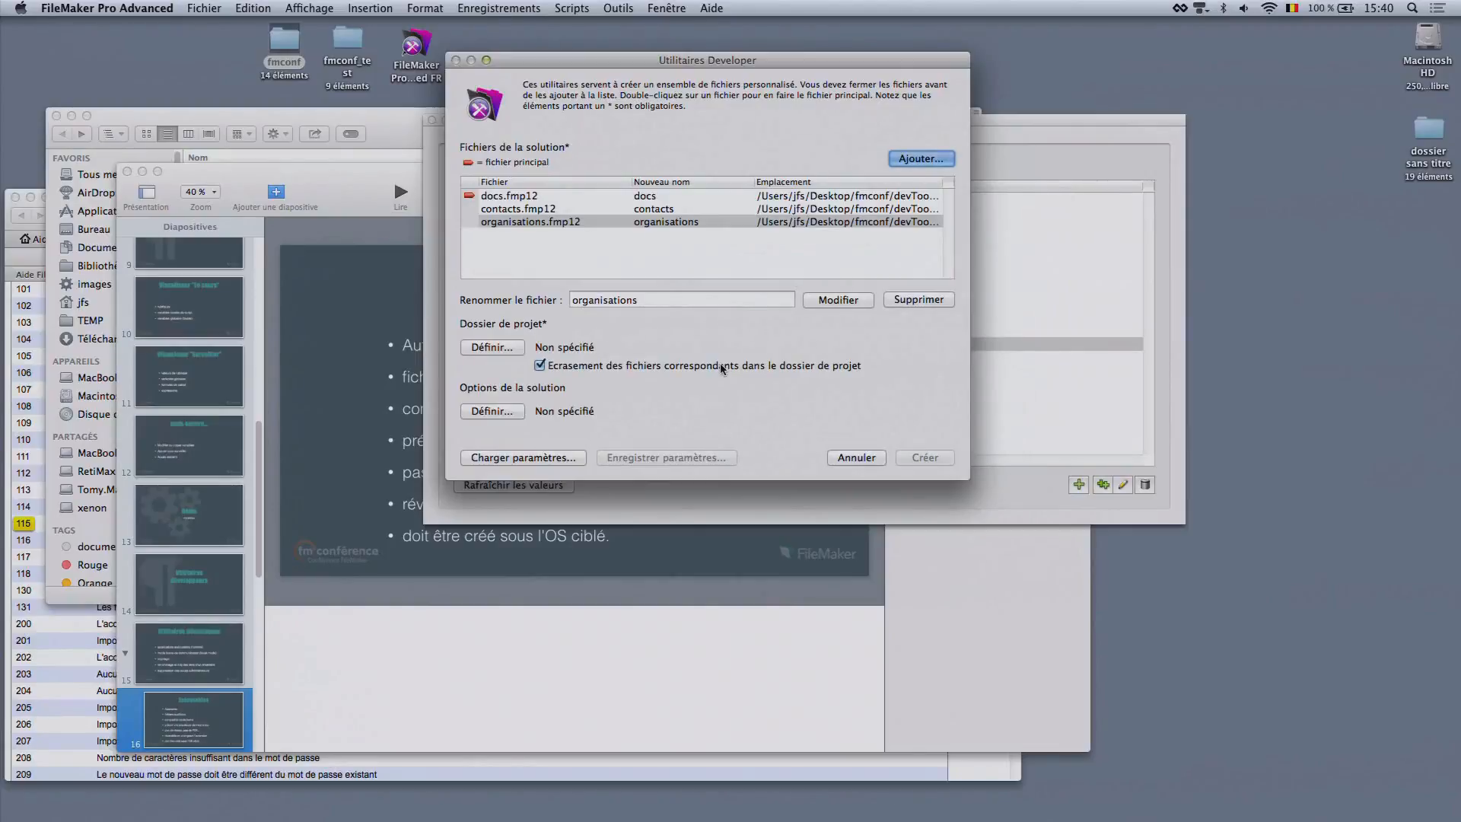
Set the rename folder inside fmconf_test as the project folder and view the available solution options
left_click(487, 348)
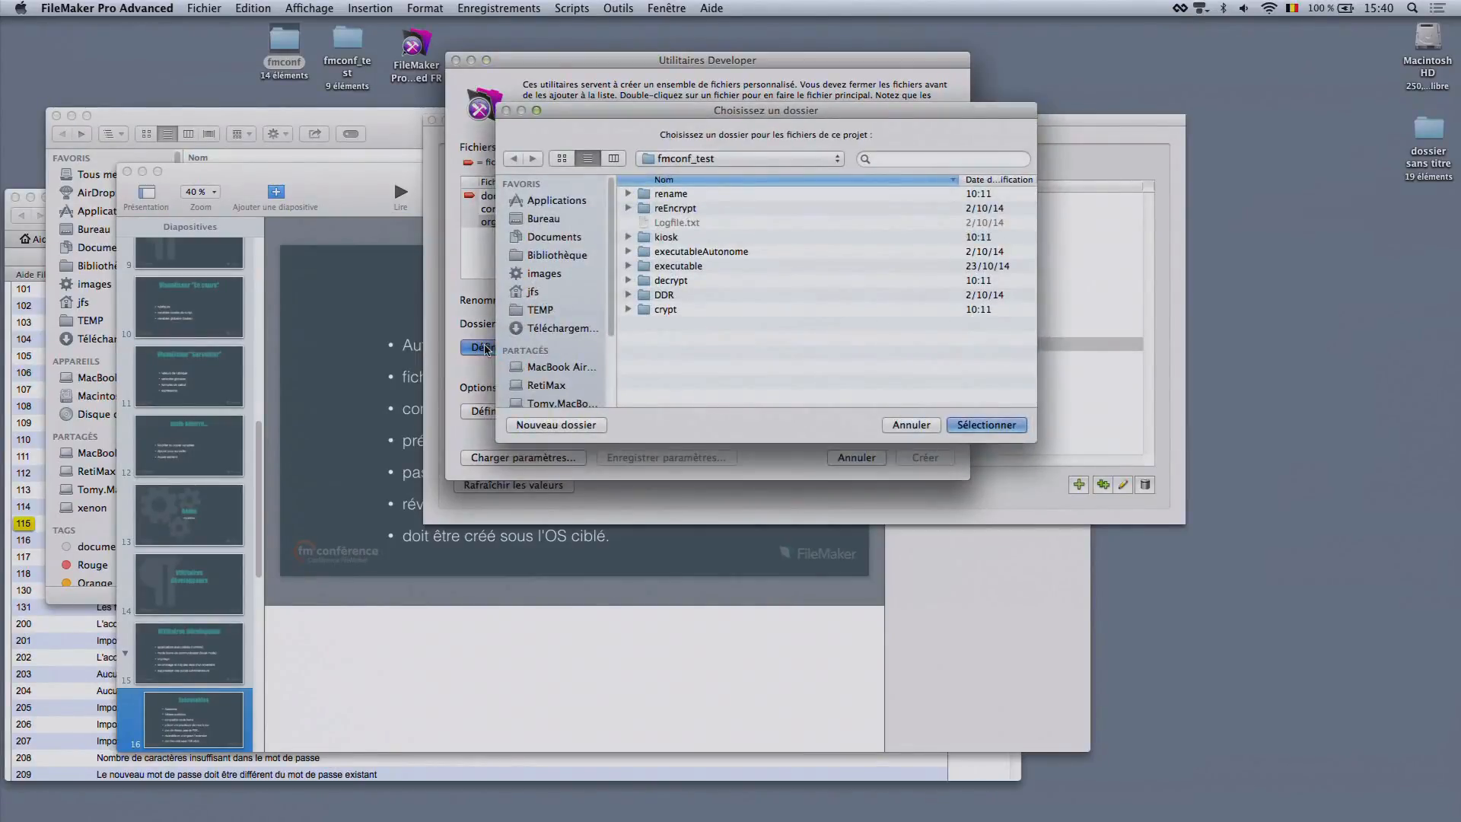
left_click(677, 196)
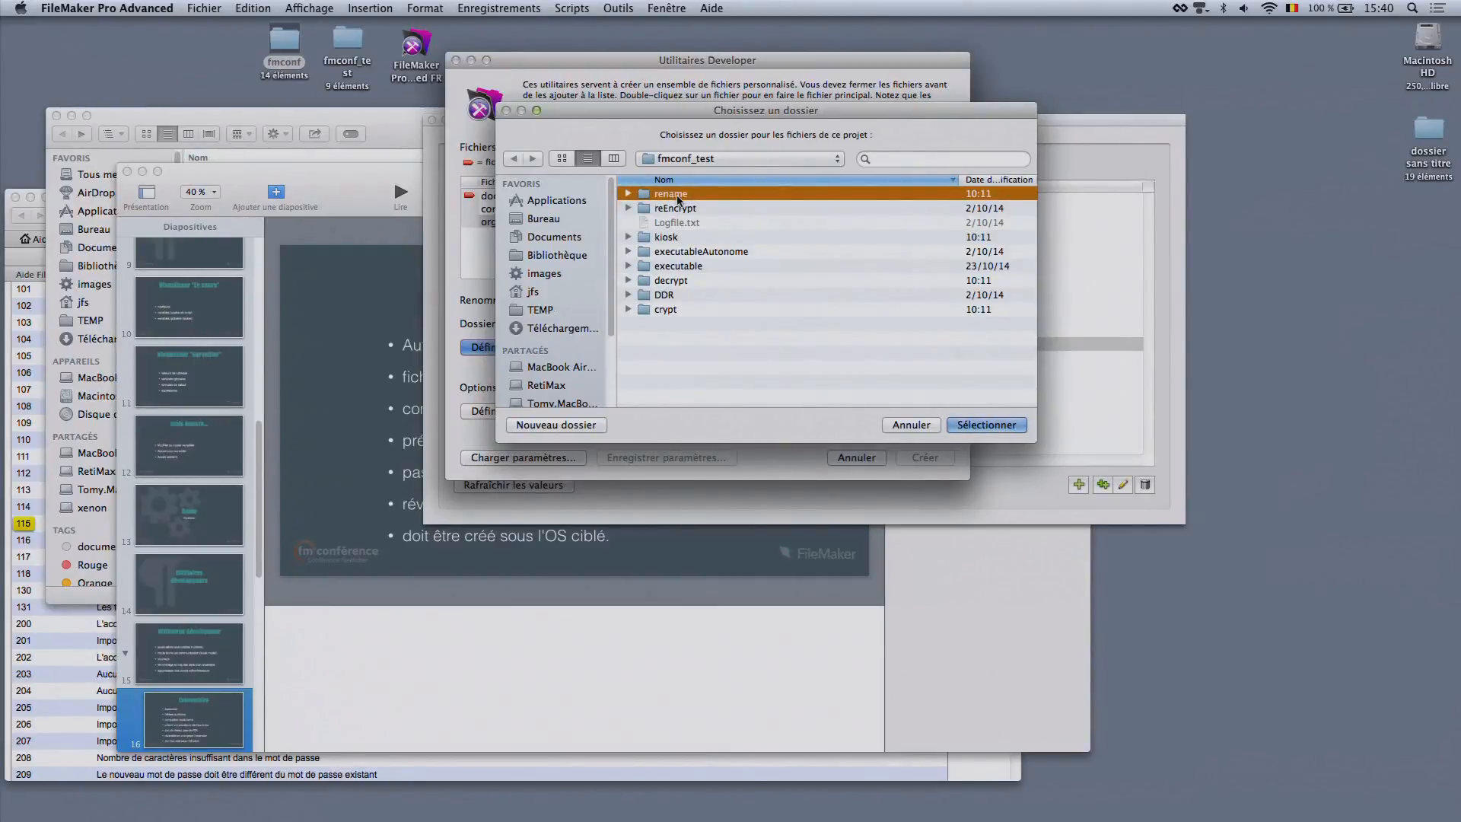
left_click(987, 425)
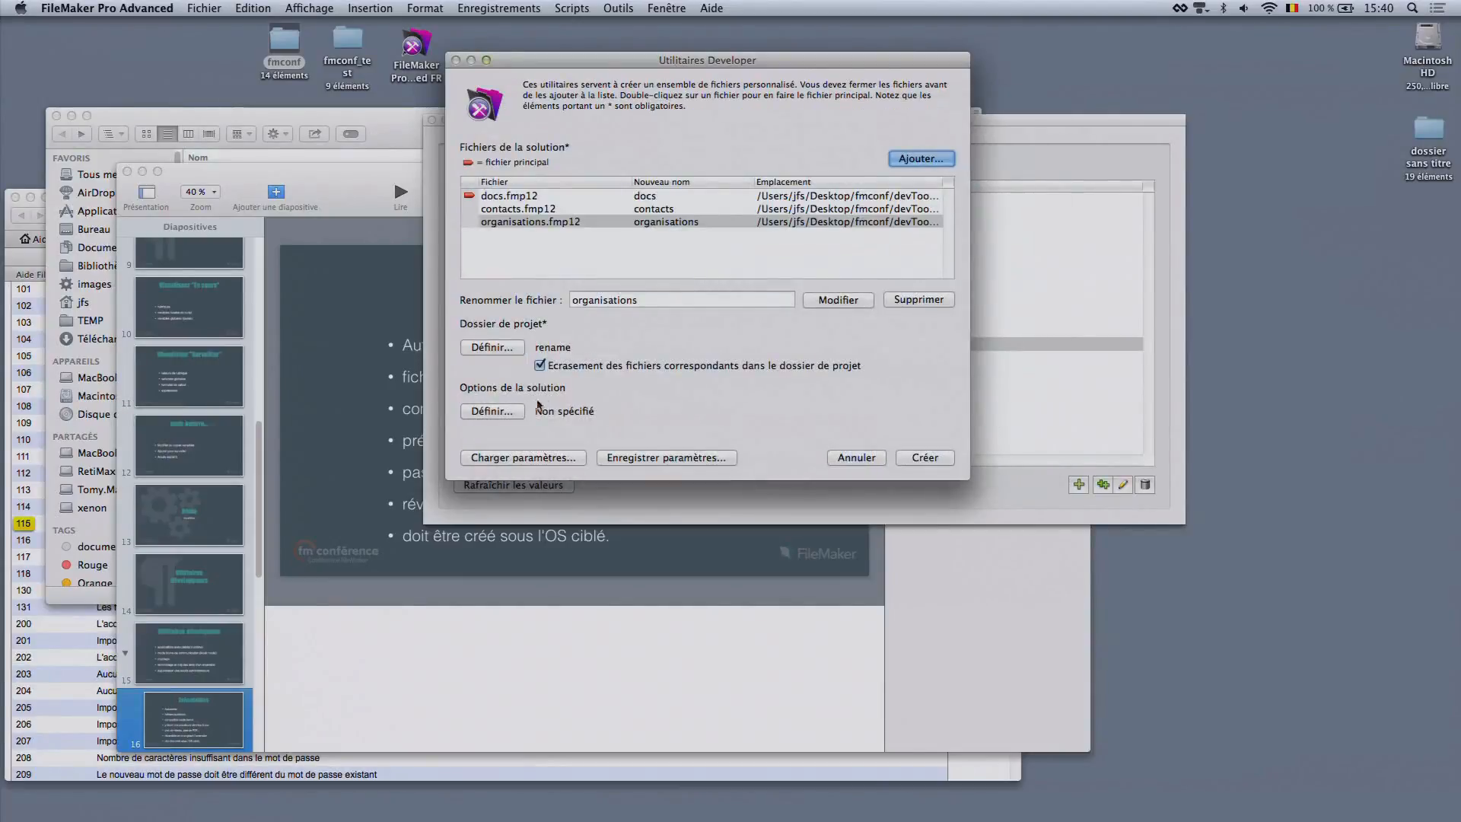
left_click(500, 413)
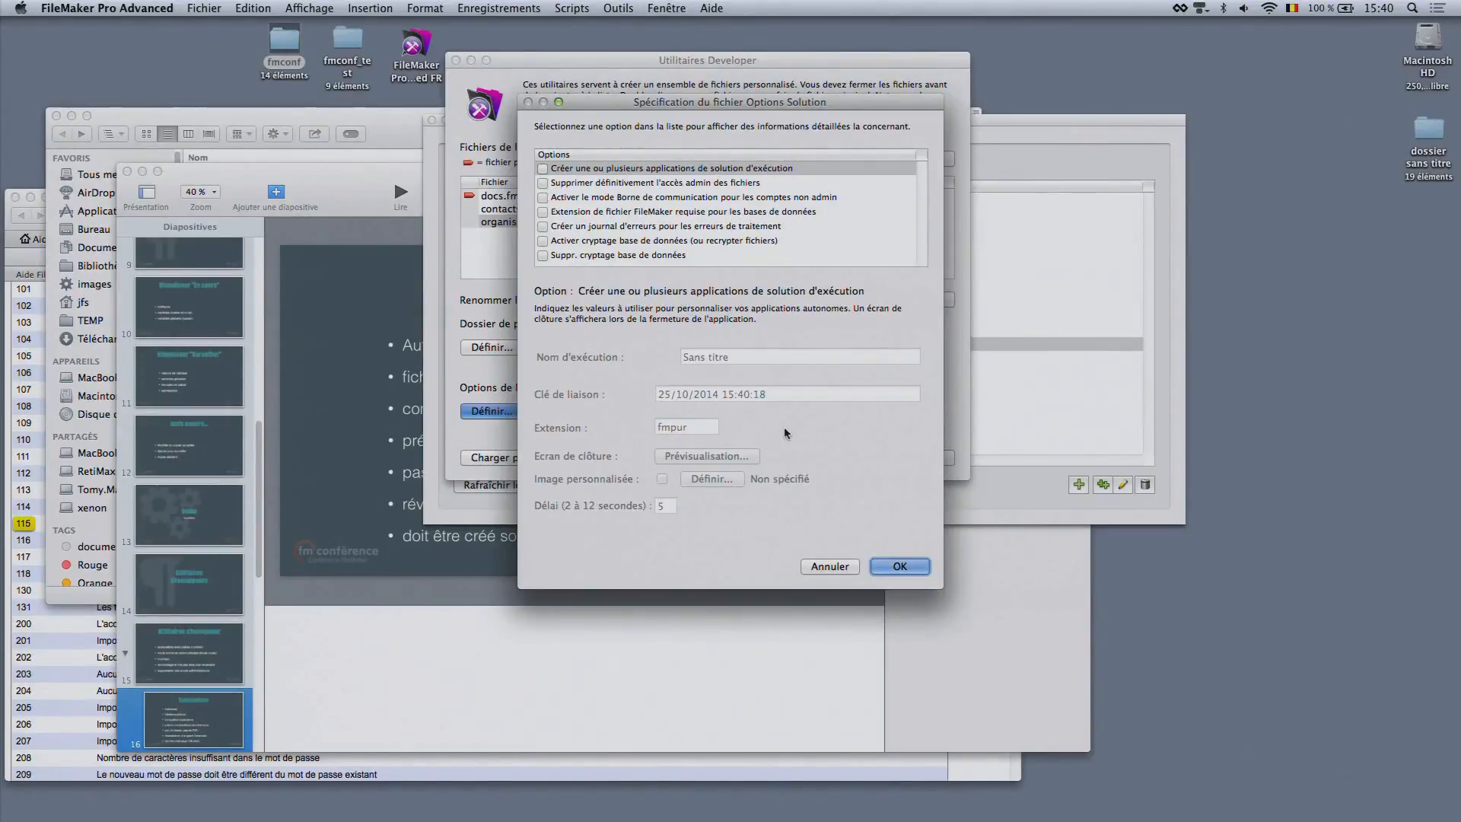
left_click(827, 565)
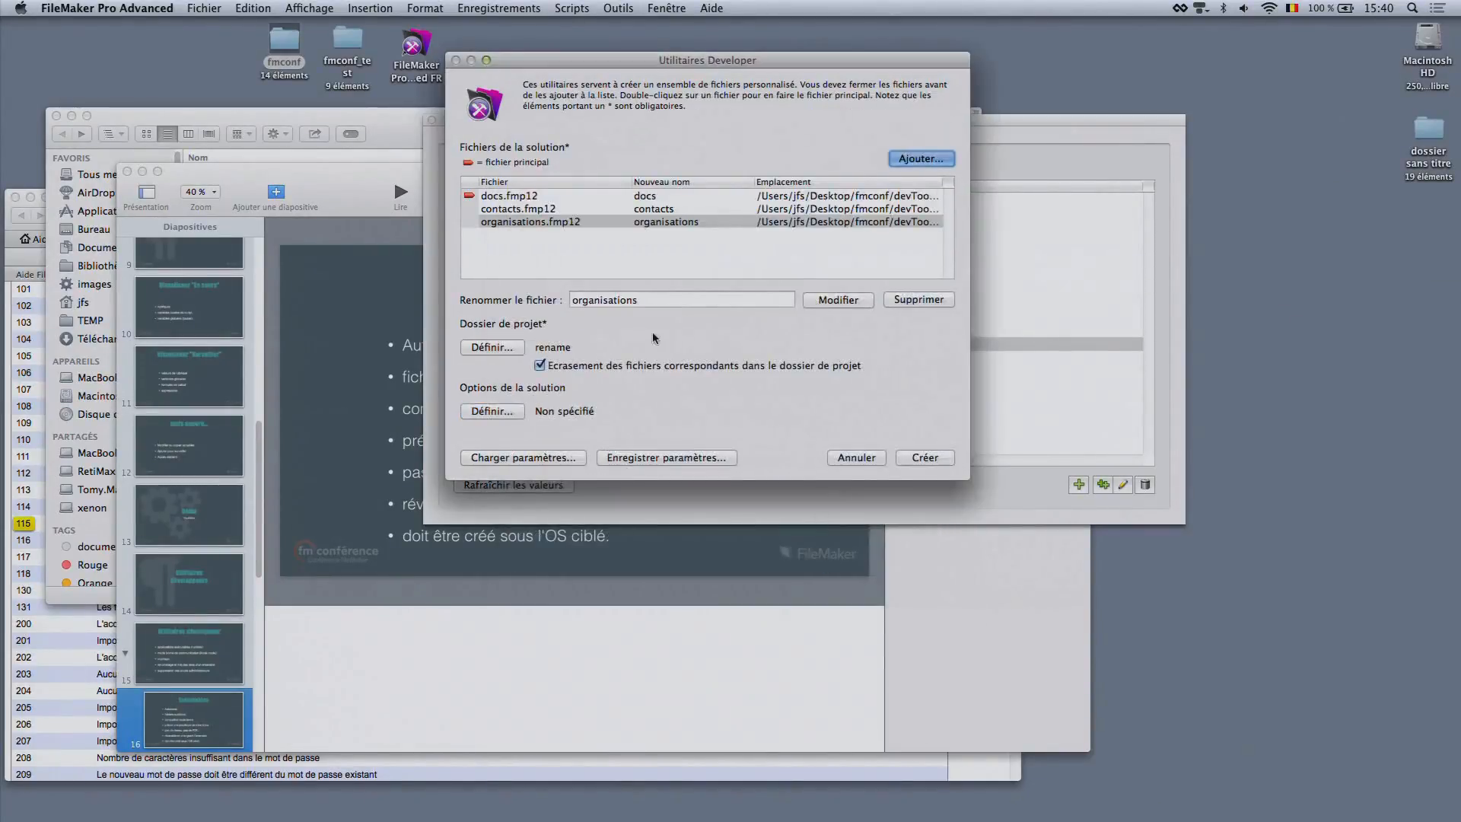
Give docs.fmp12 the new file name logo in the solution list
left_click(642, 198)
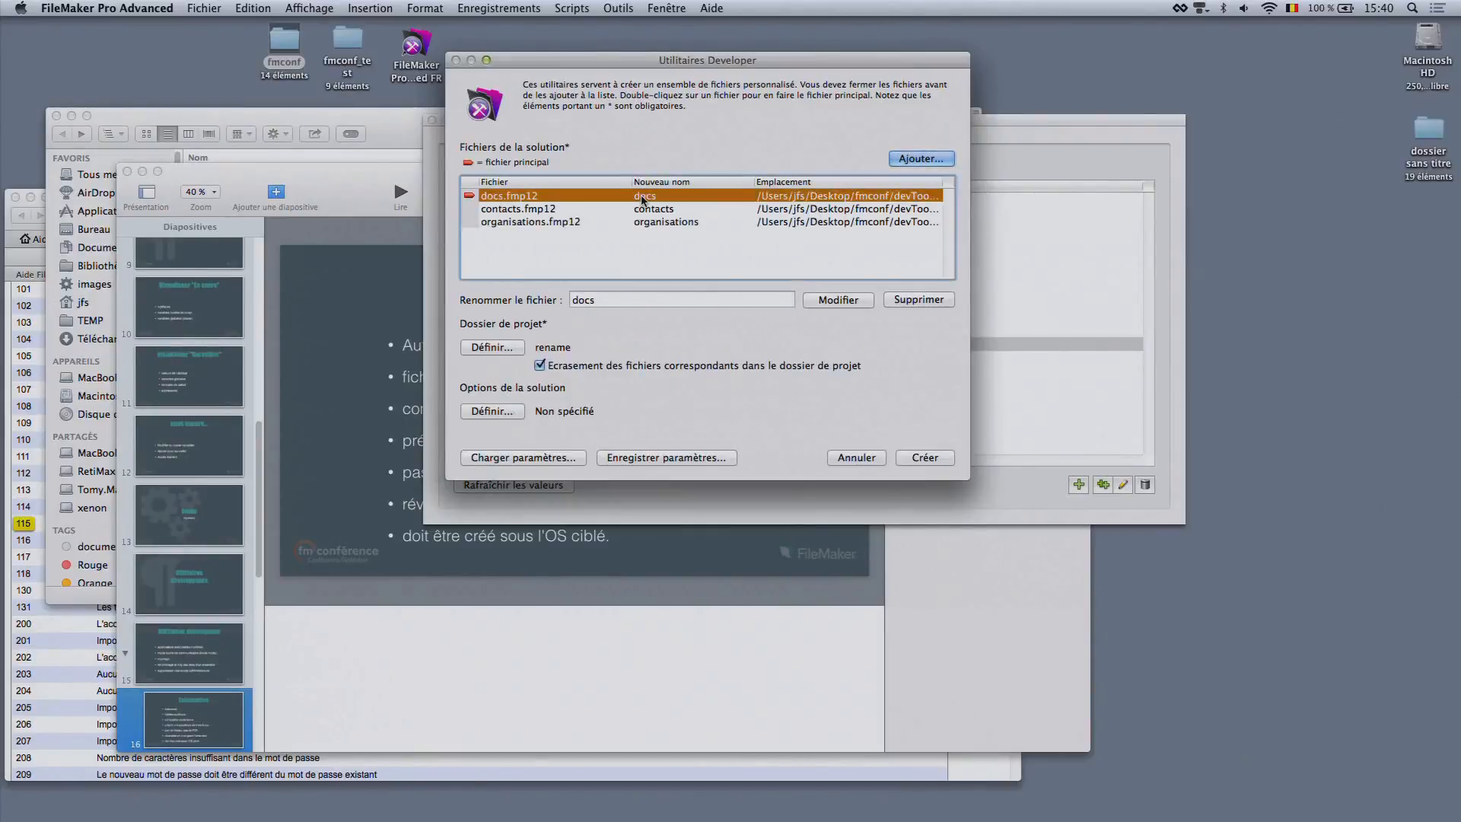
left_click(614, 299)
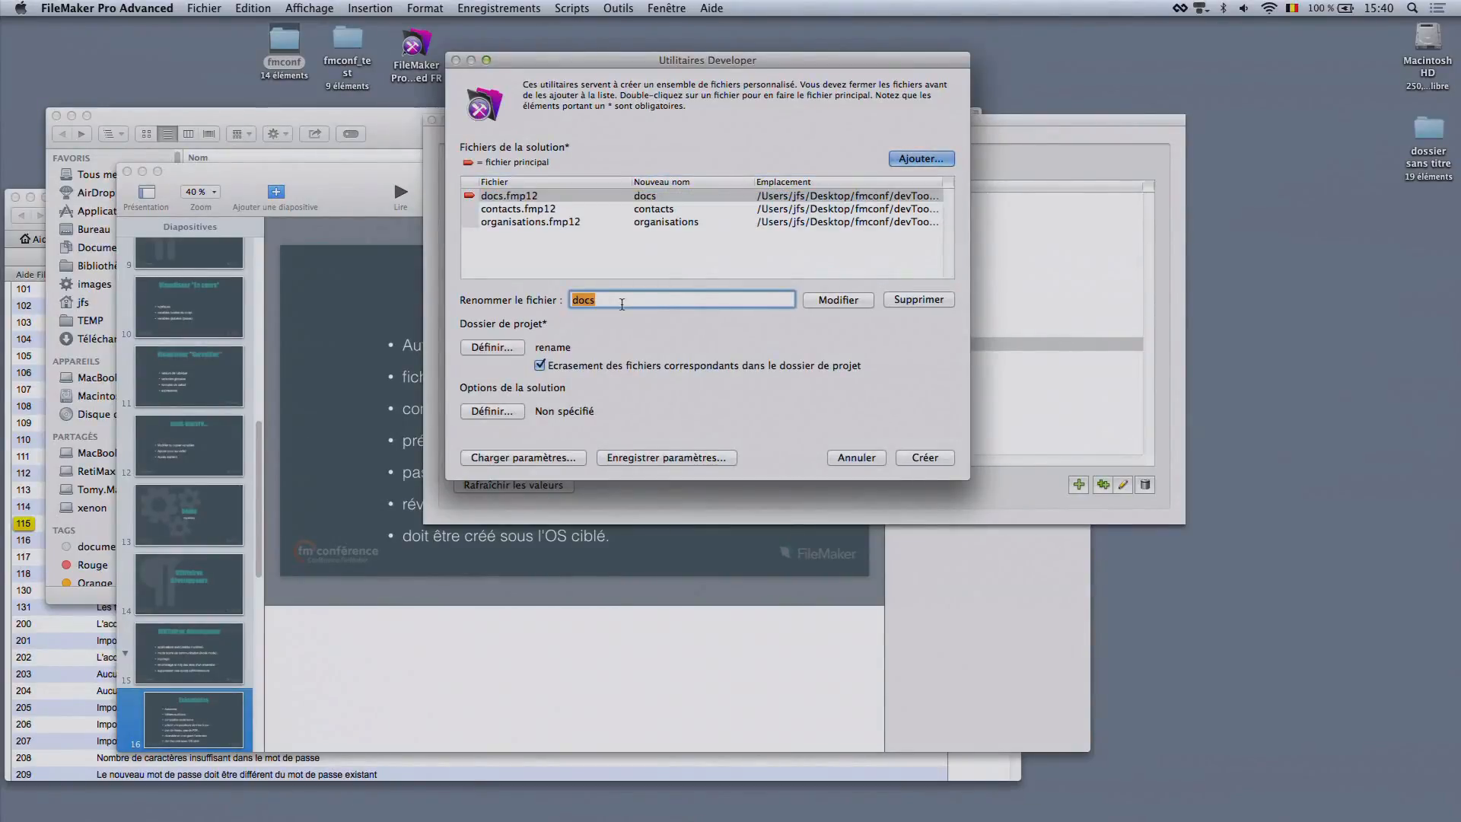
type("logo")
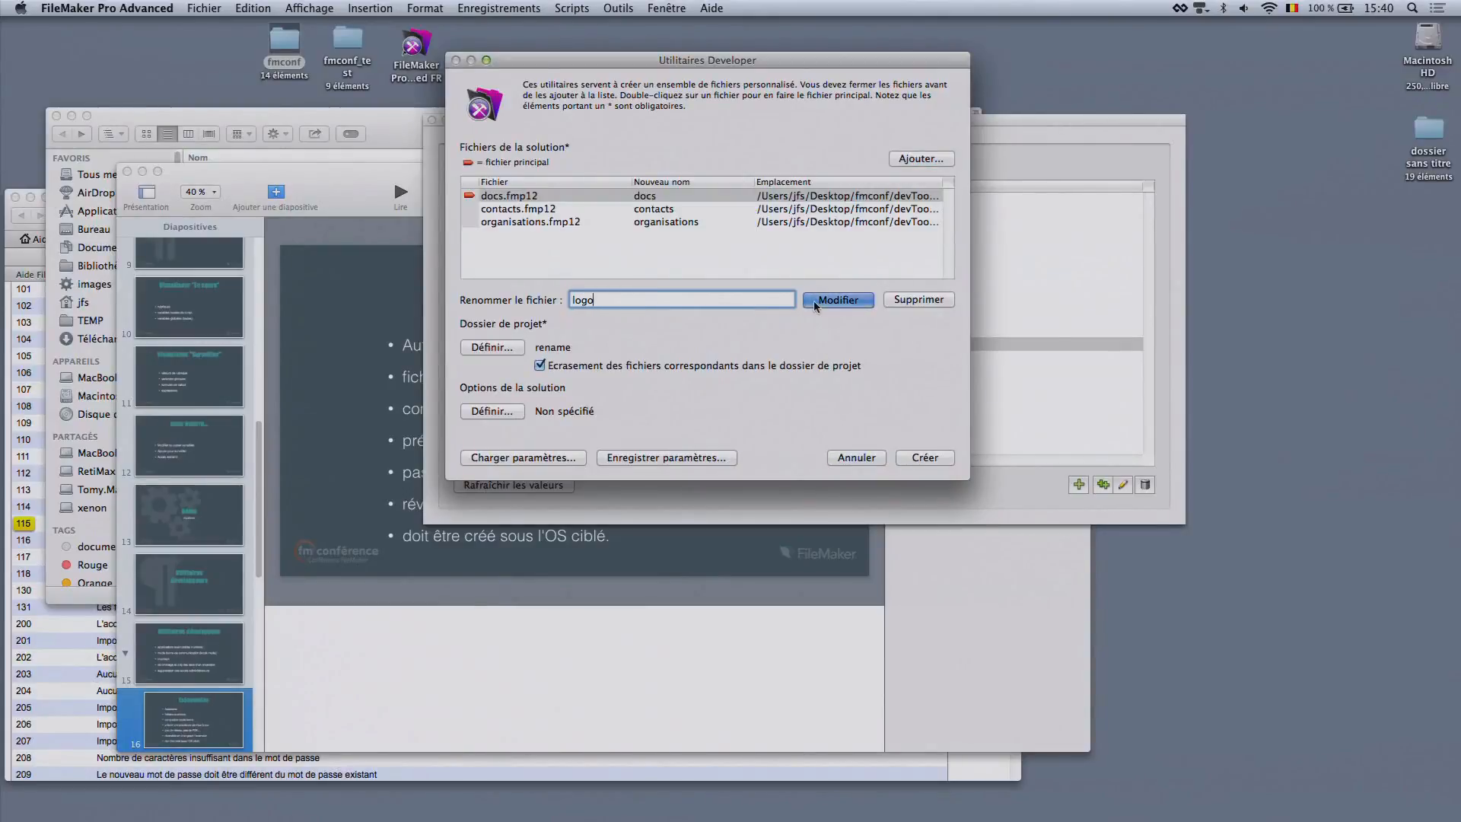
left_click(837, 300)
Give contacts.fmp12 the new file name strats in the solution list
left_click(567, 208)
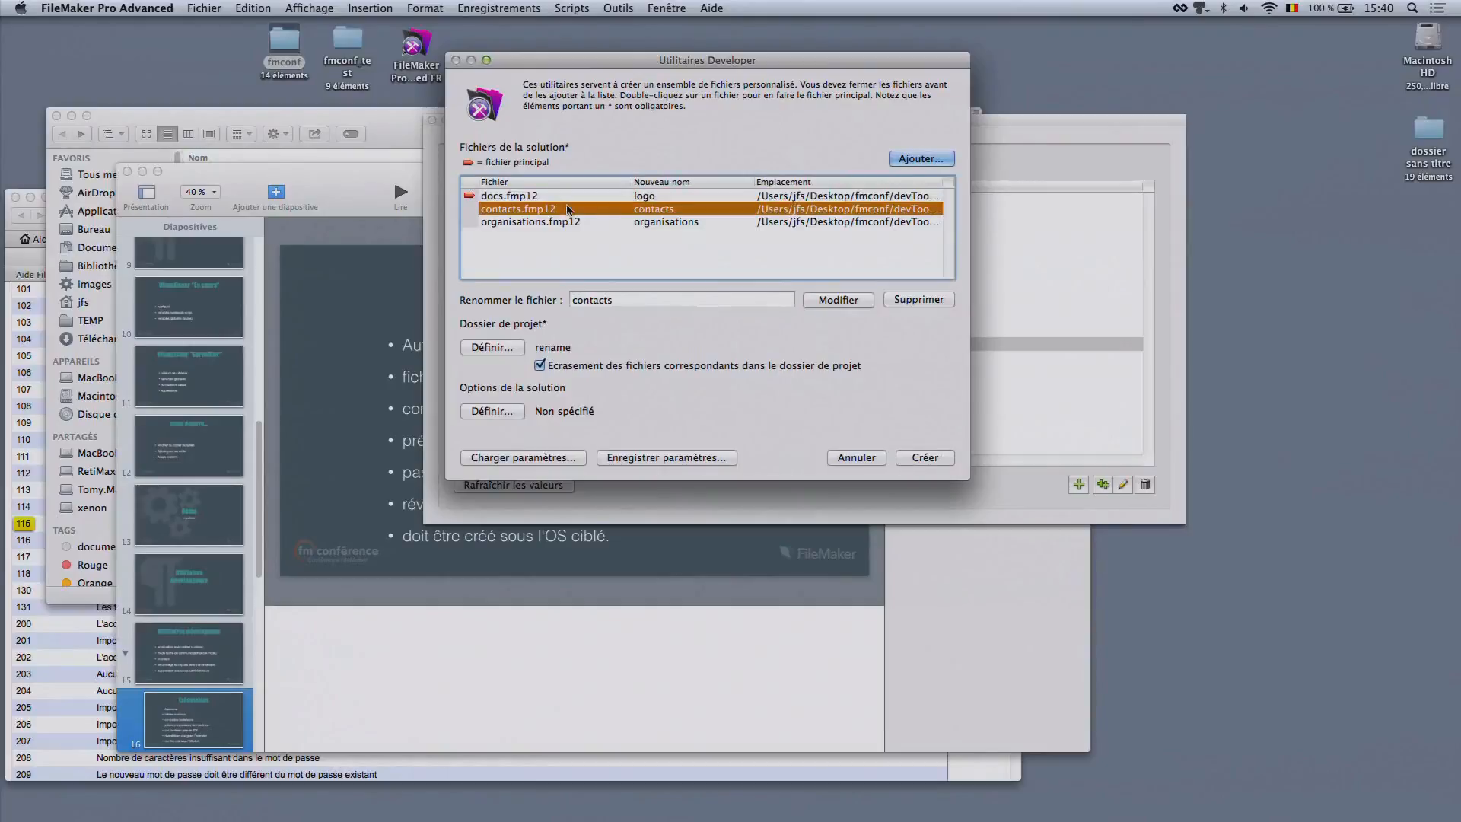
double_click(651, 293)
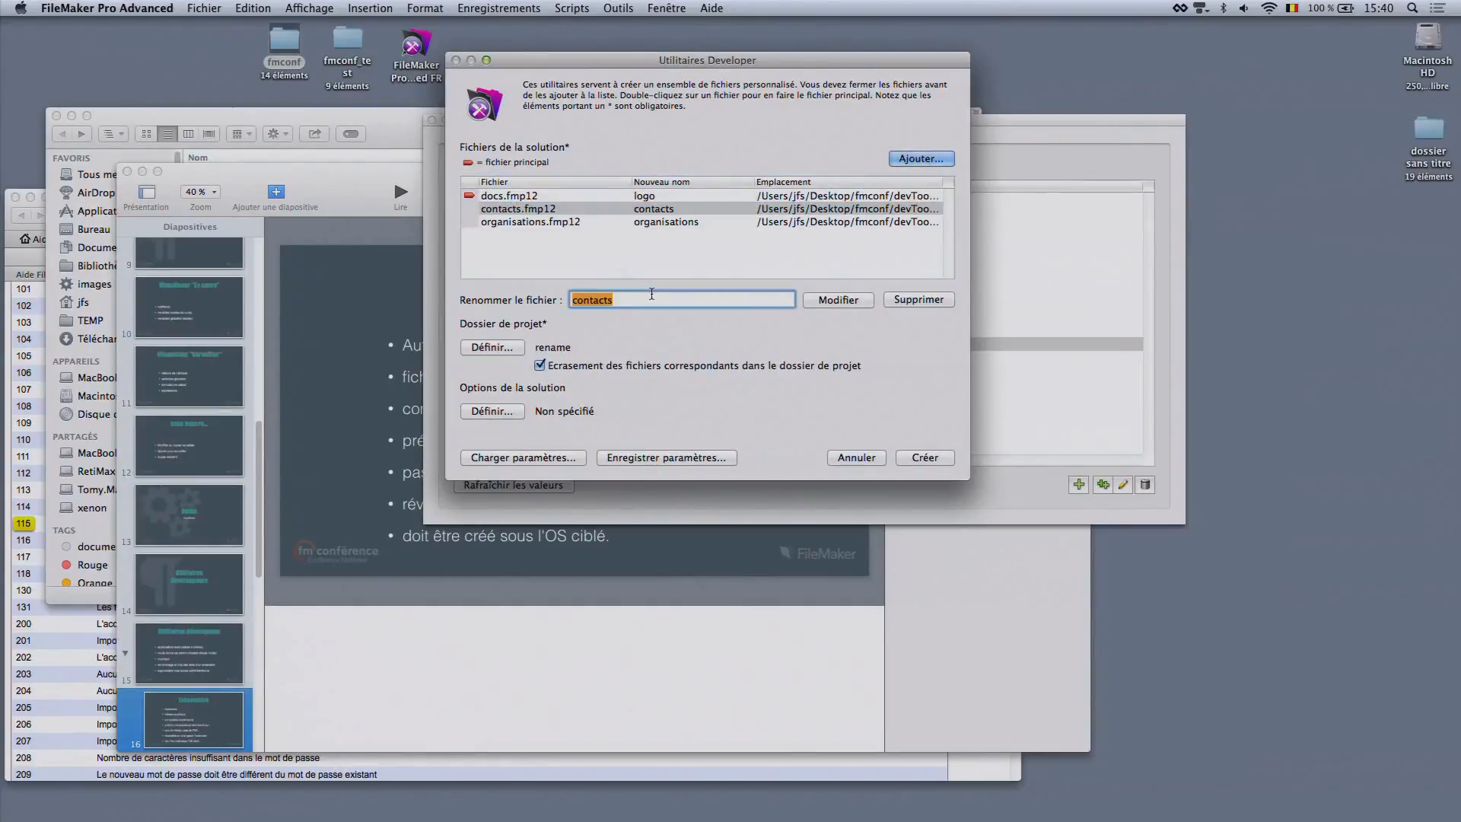
type("strats")
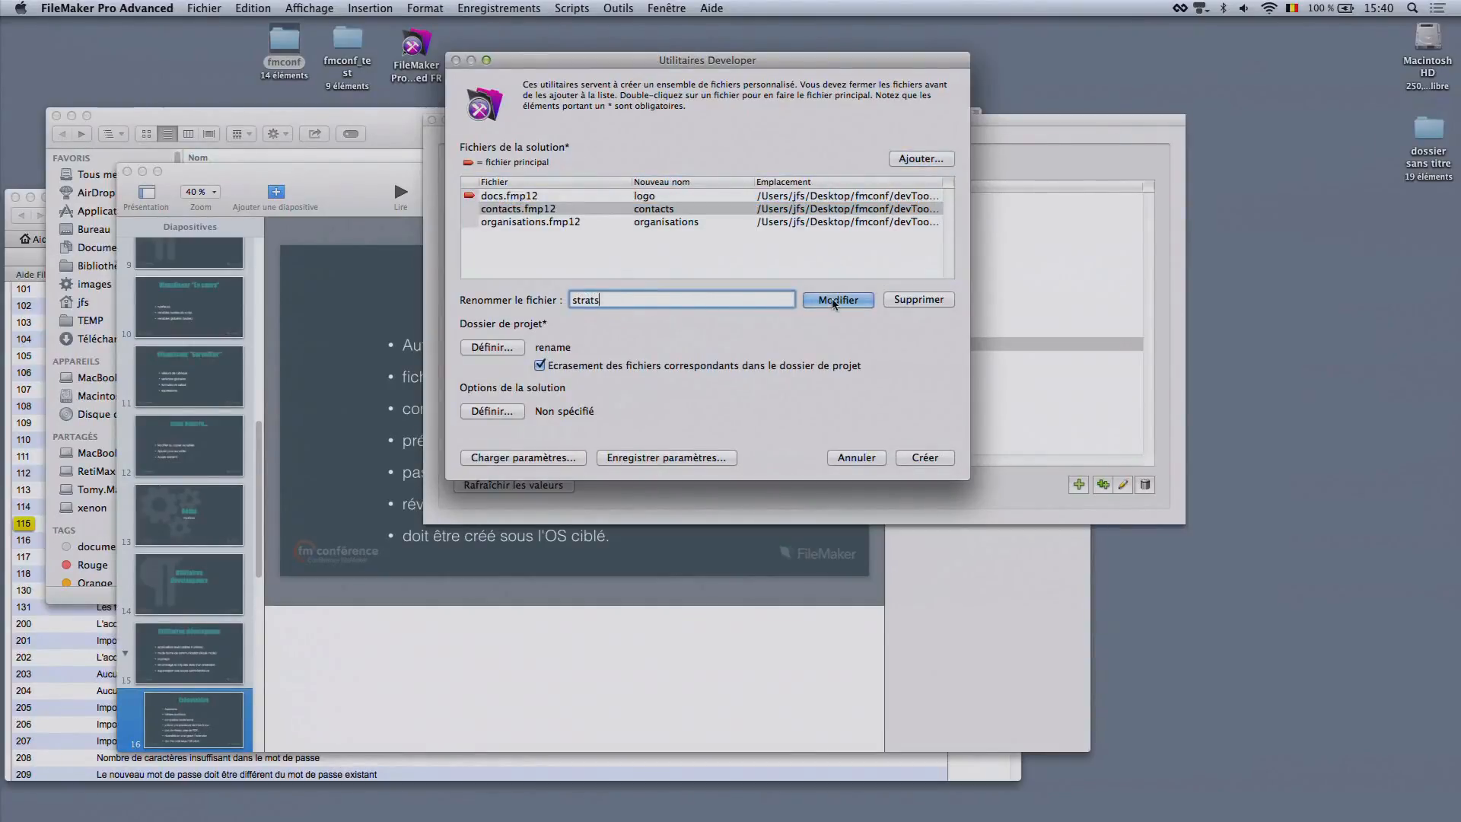
left_click(834, 301)
Give organisations.fmp12 the new file name studio in the solution list
left_click(560, 223)
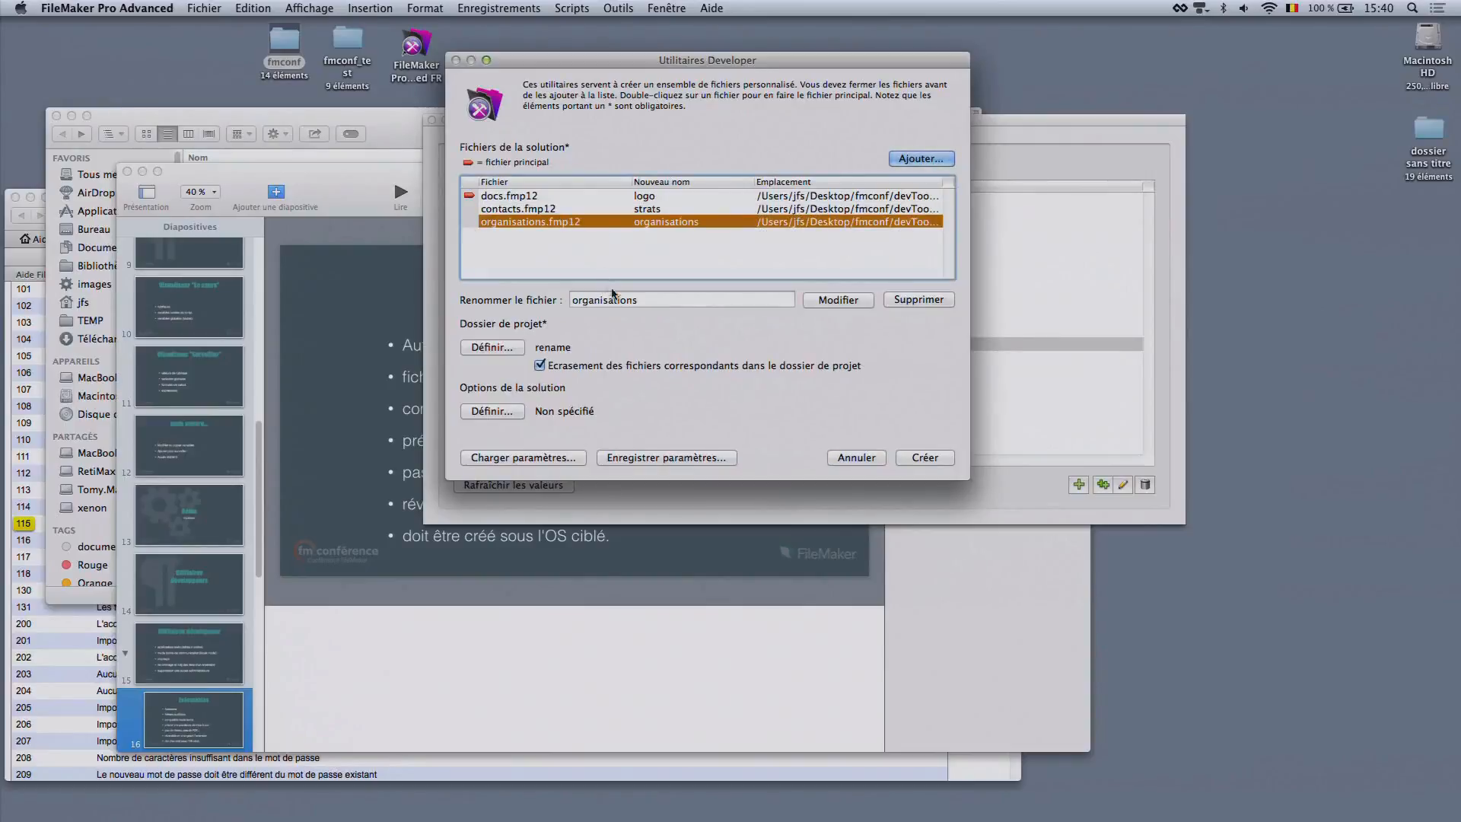
double_click(617, 299)
type("studio")
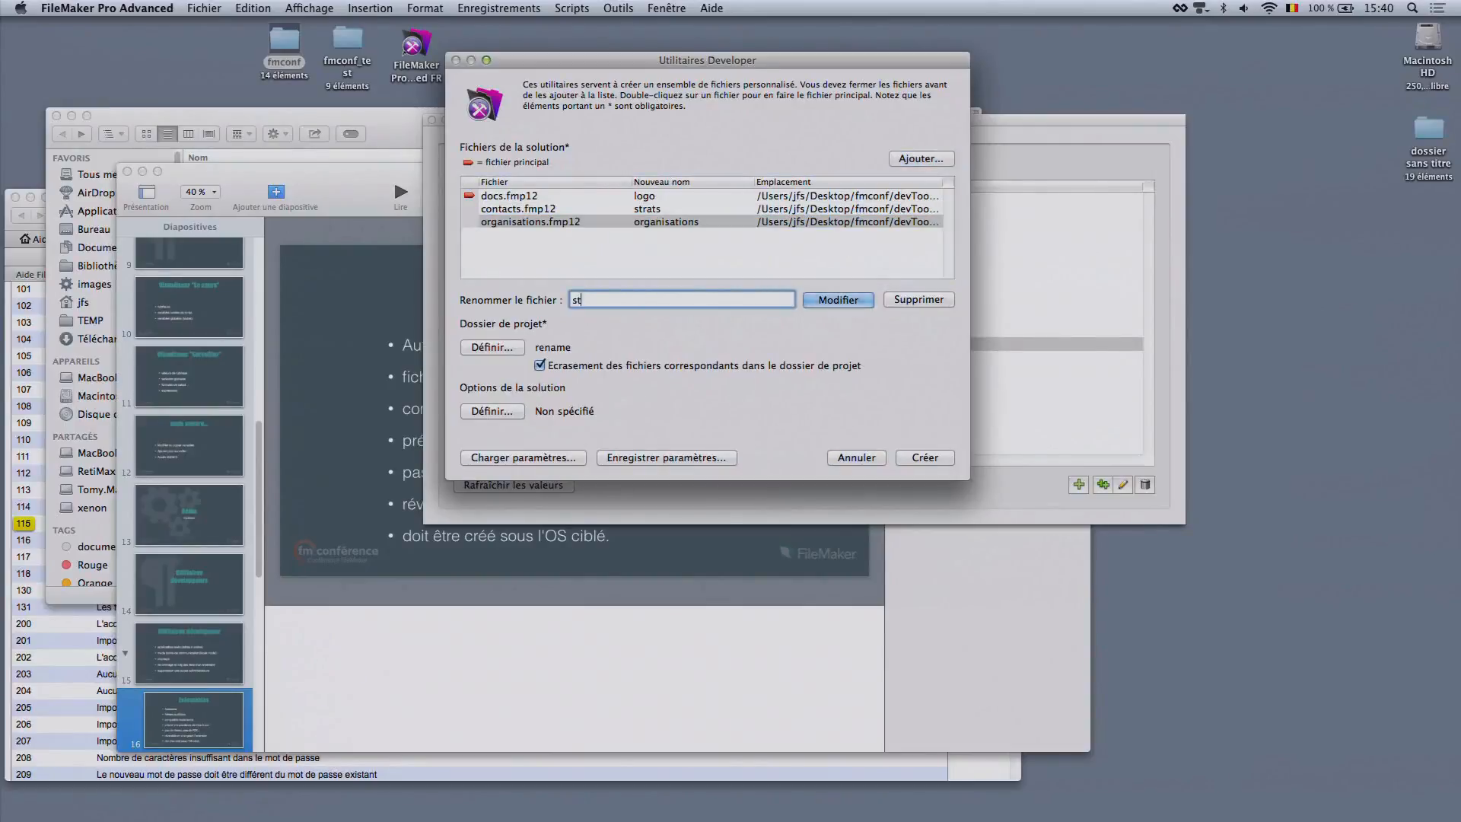
left_click(837, 300)
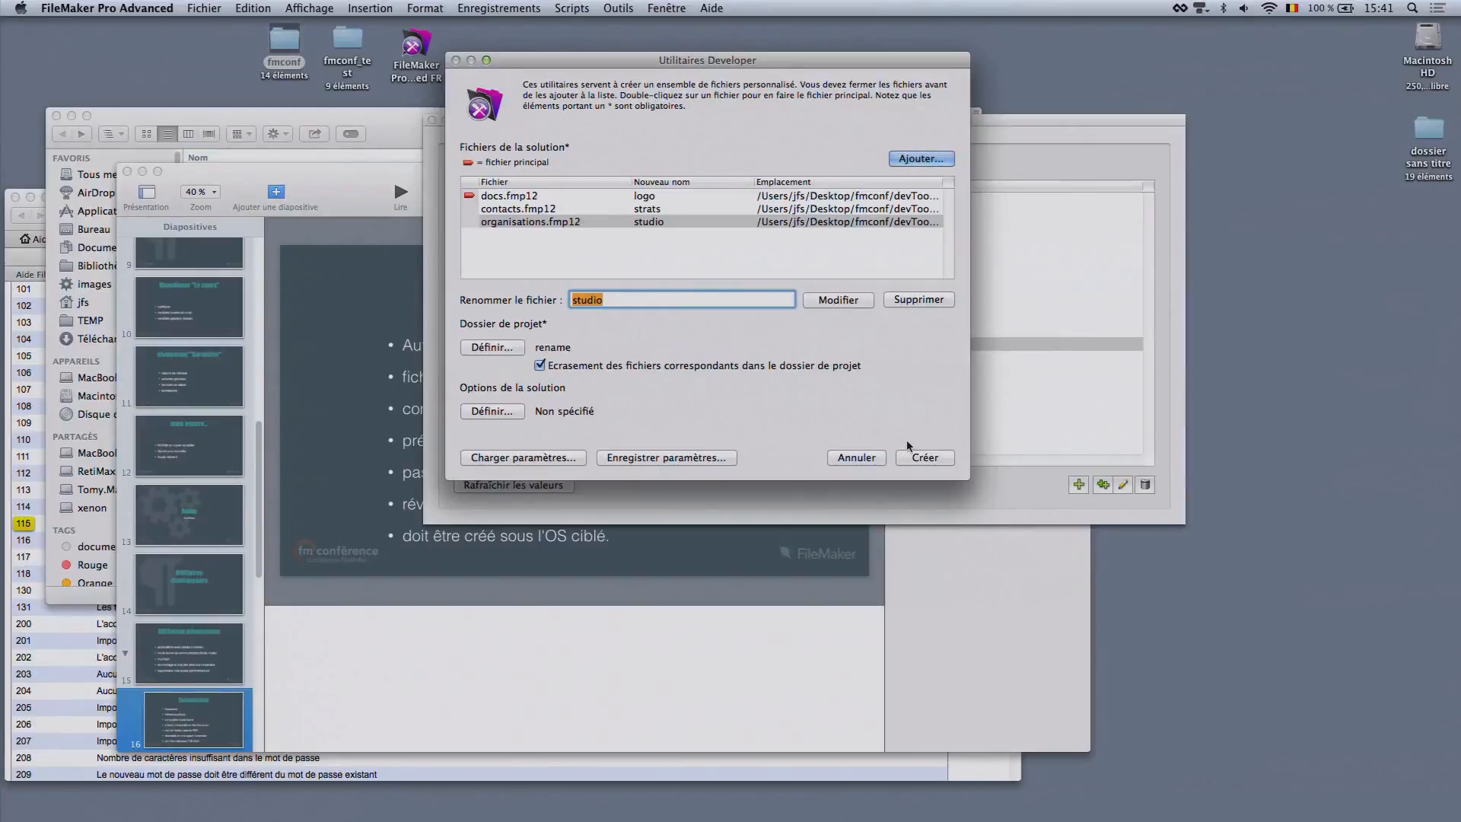
Enable the error log for processing errors in the solution options and create the customised file set
left_click(504, 412)
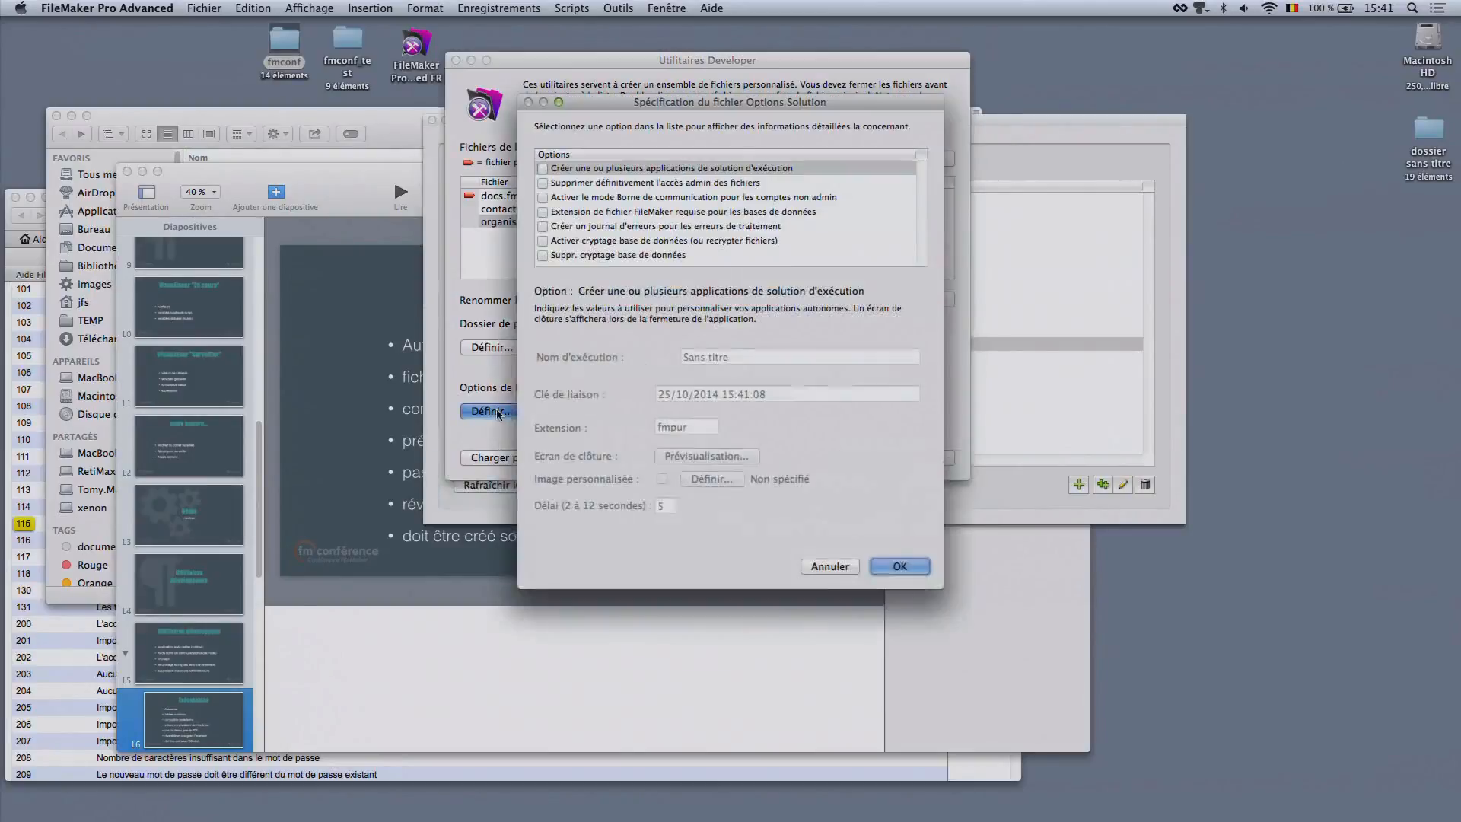
left_click(543, 226)
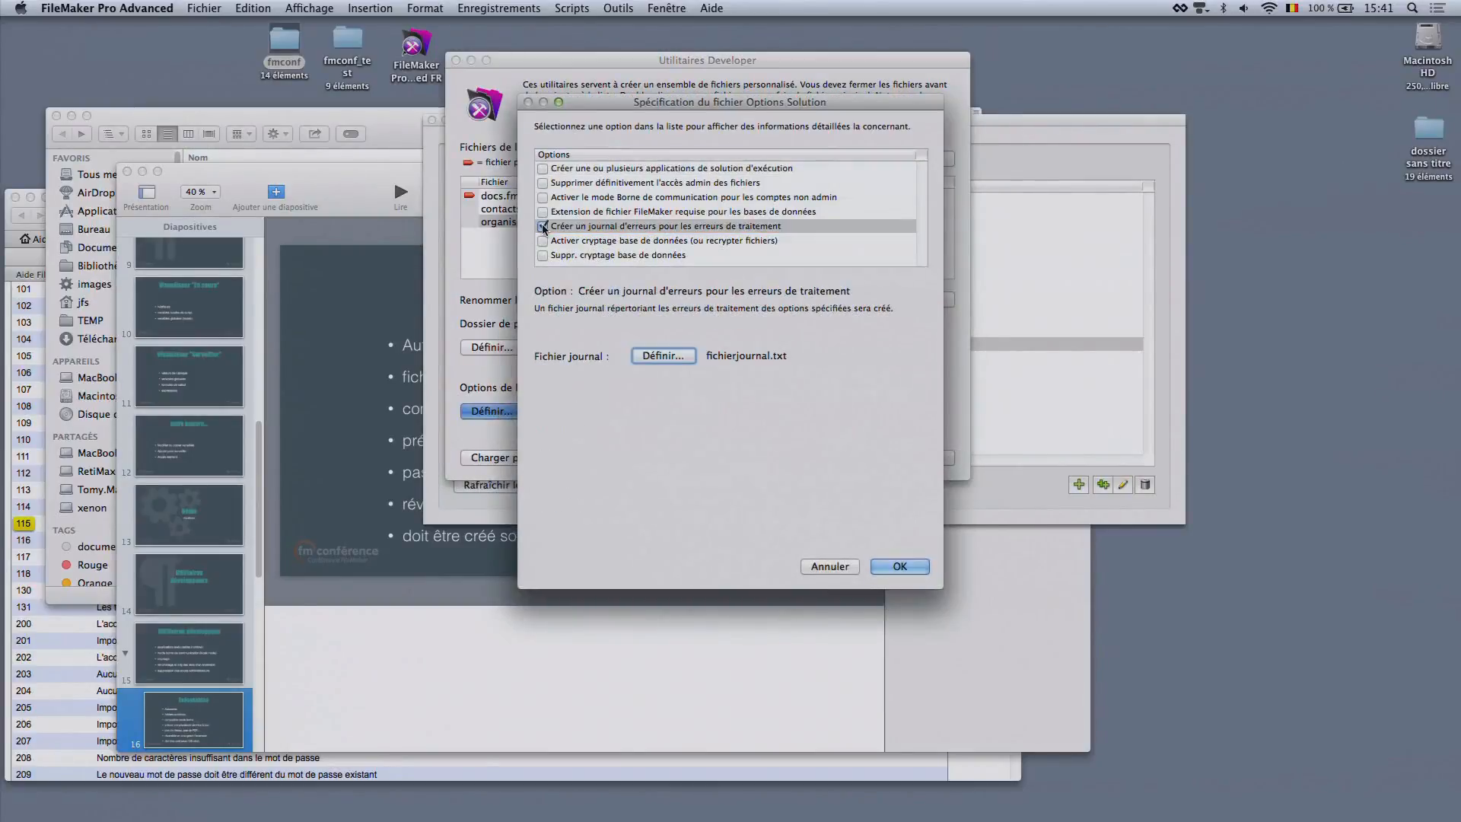
left_click(900, 567)
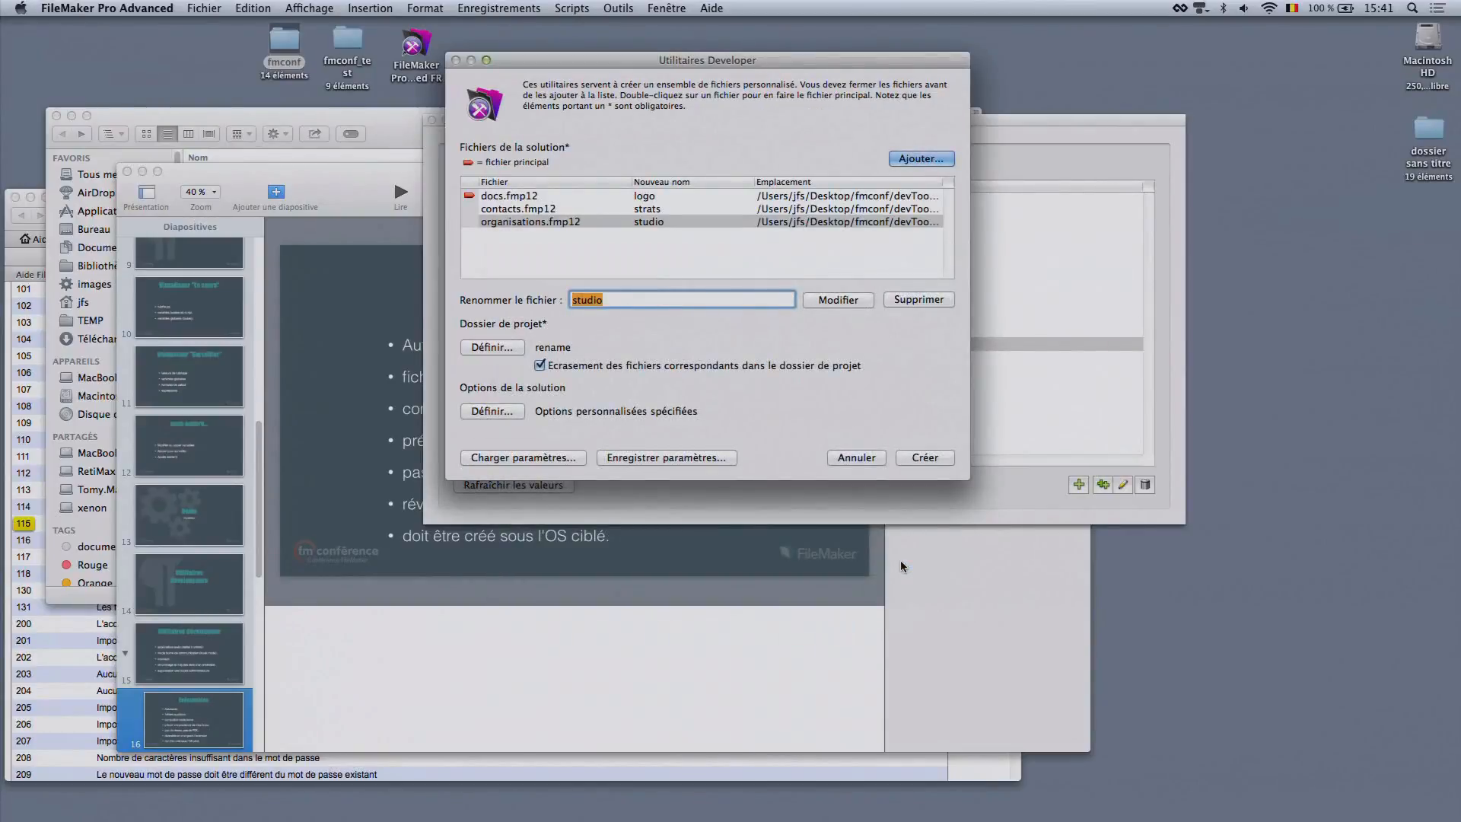
left_click(925, 458)
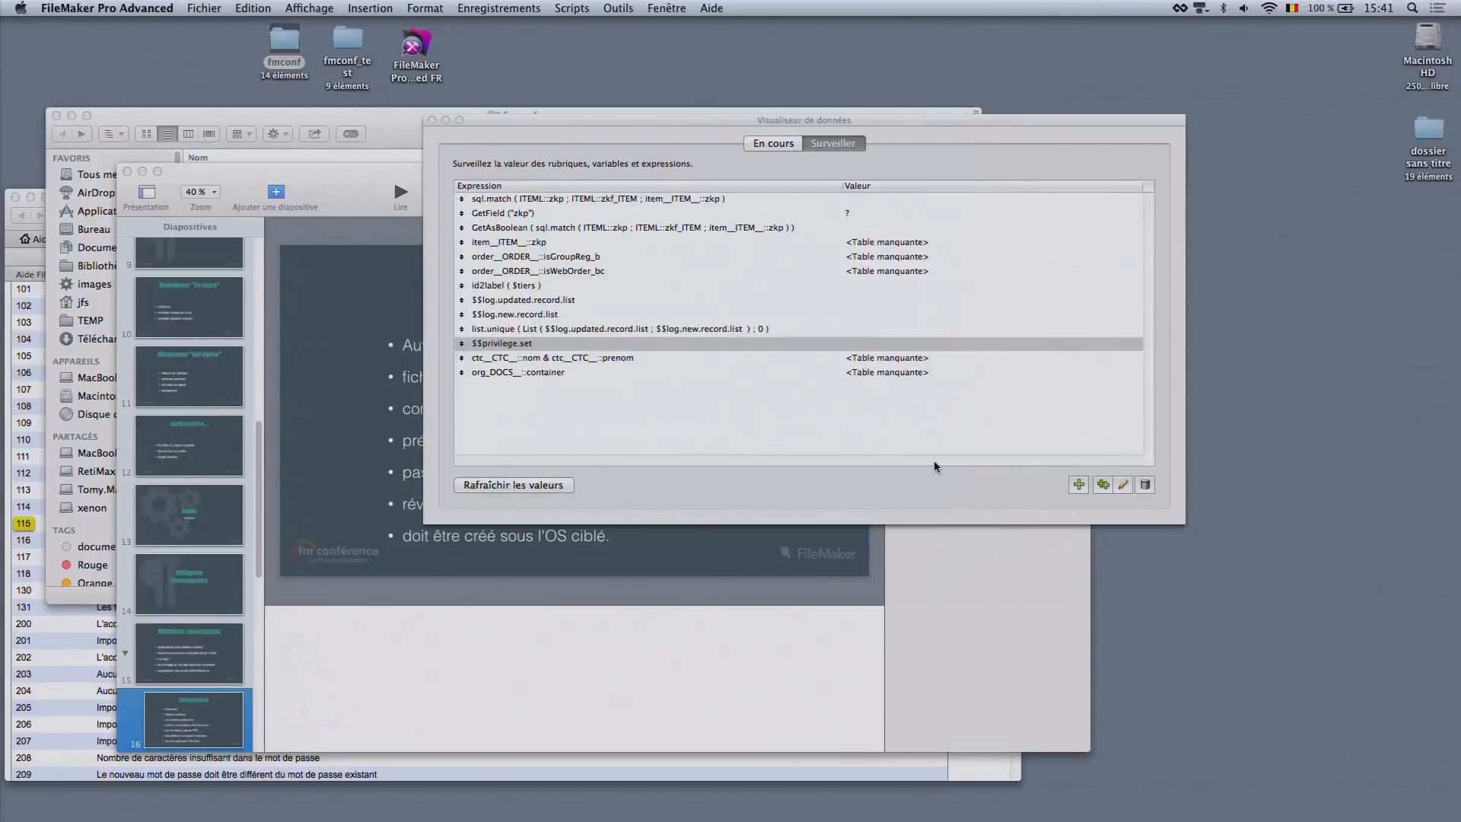
Switch to Finder and open the rename folder inside the desktop folder fmconf_test
left_click(347, 115)
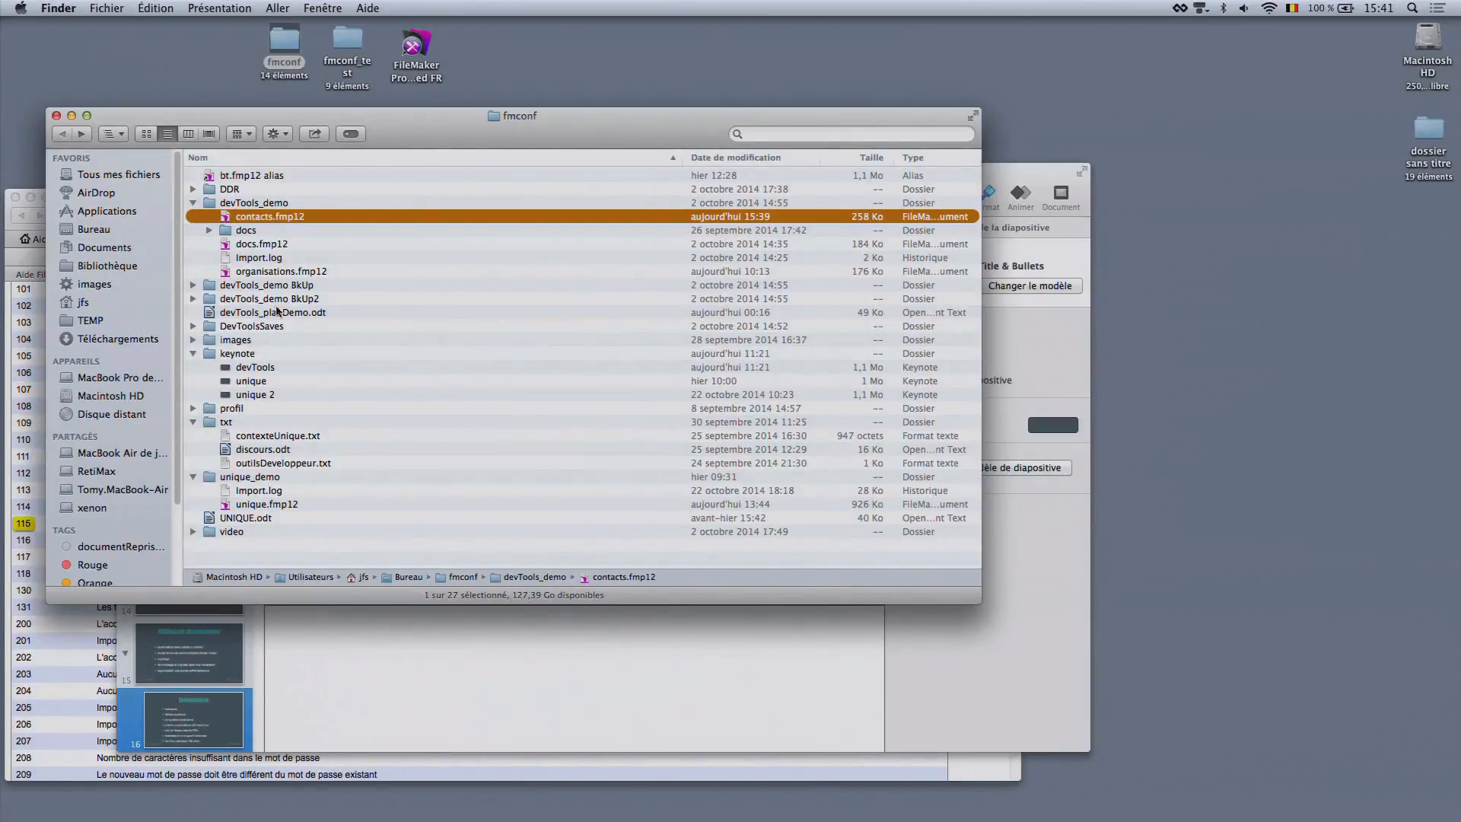
double_click(347, 42)
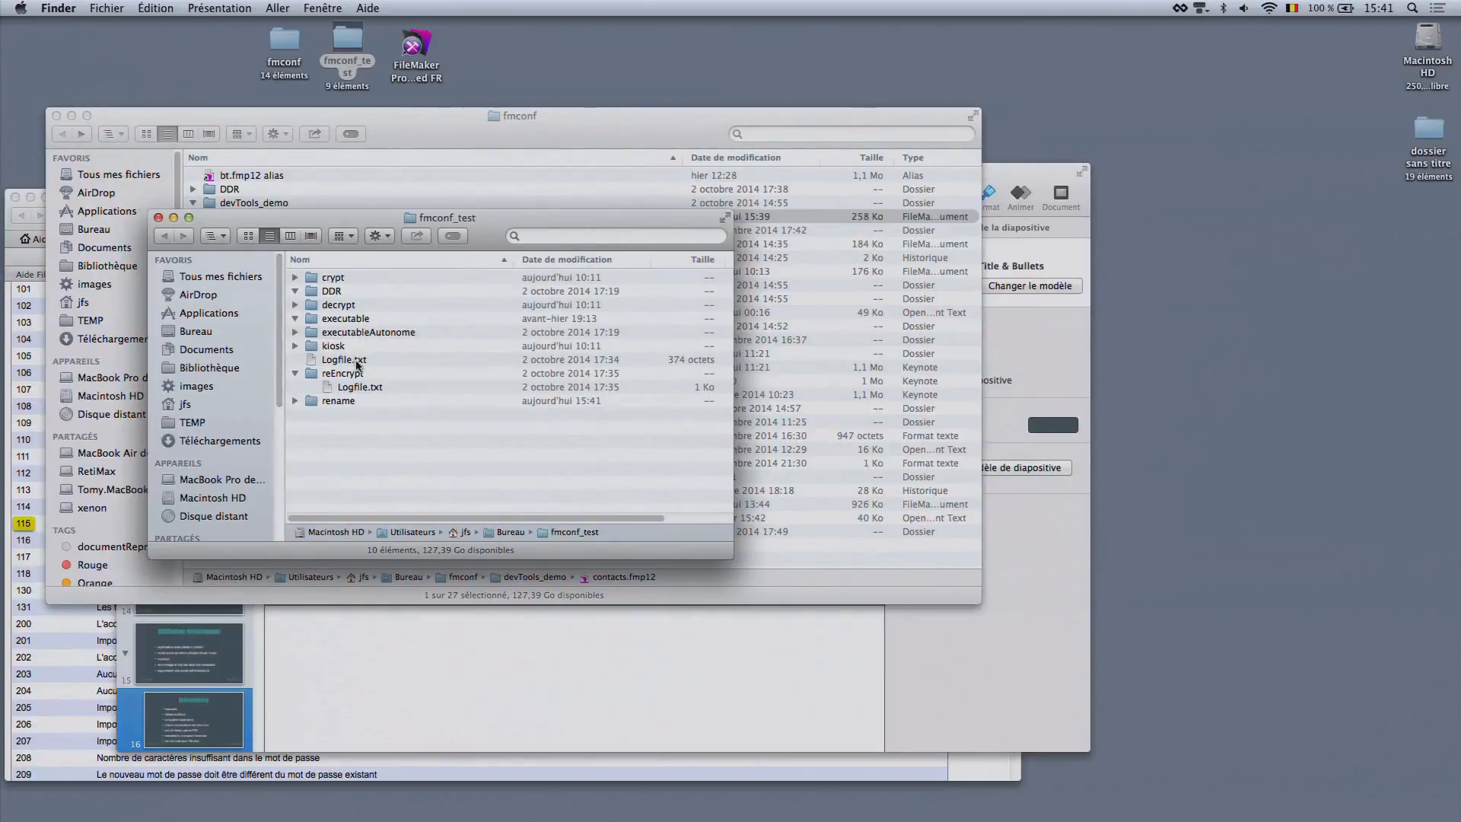
double_click(354, 403)
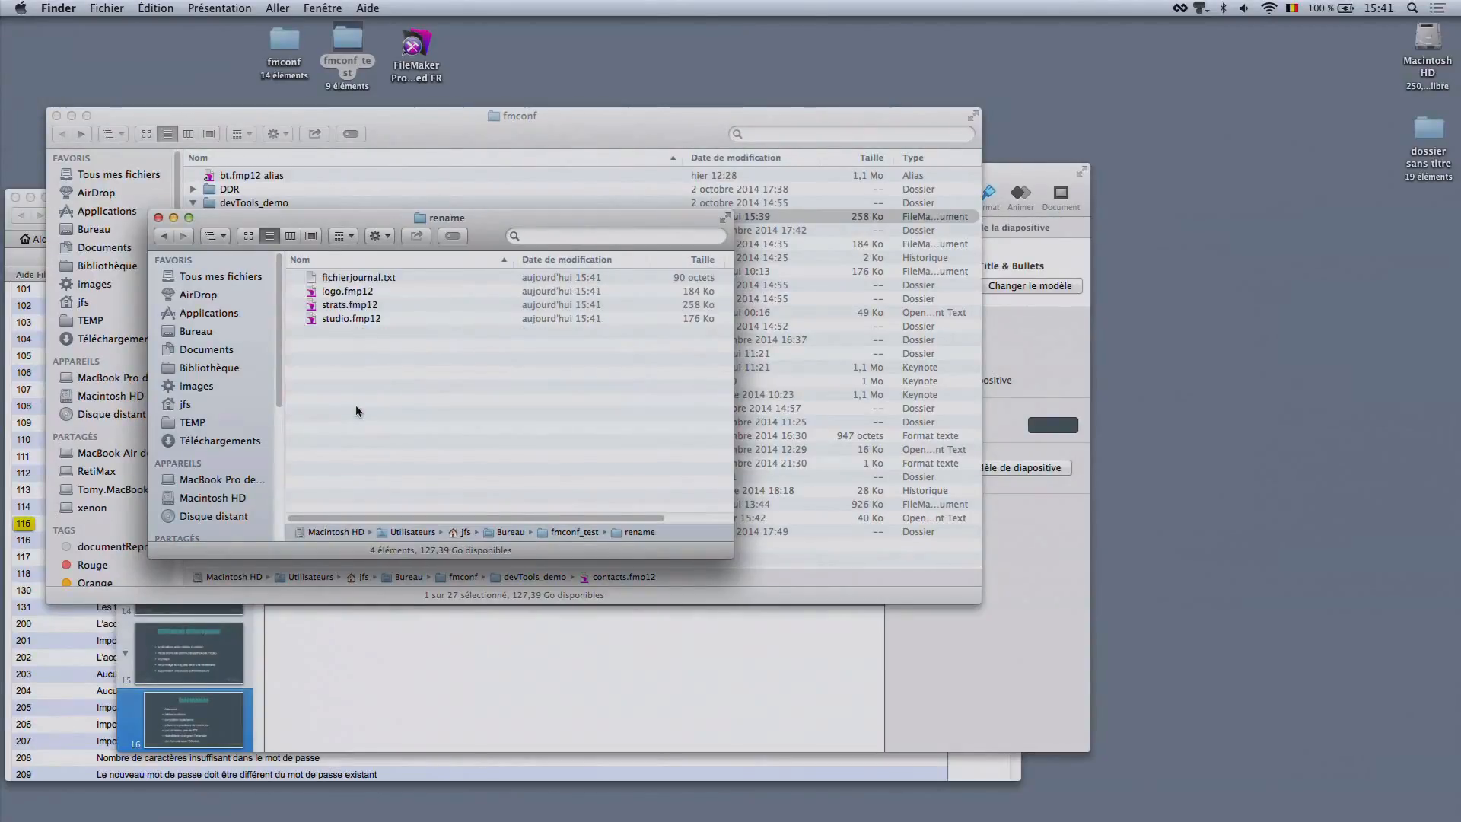
Open strats.fmp12 with the account password, go to its organisations layout and move the data viewer clear of the record
double_click(342, 306)
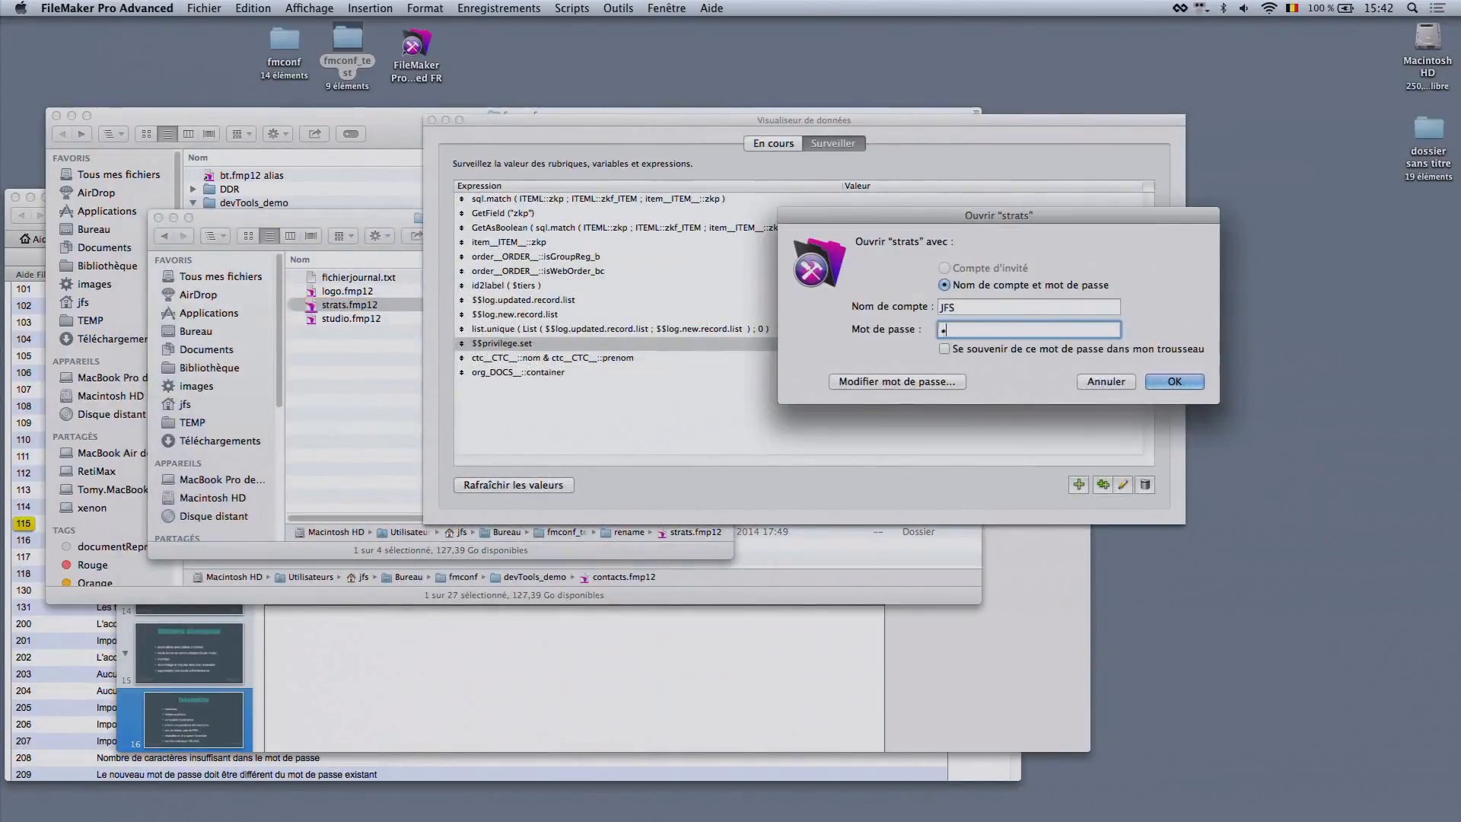
key("Return")
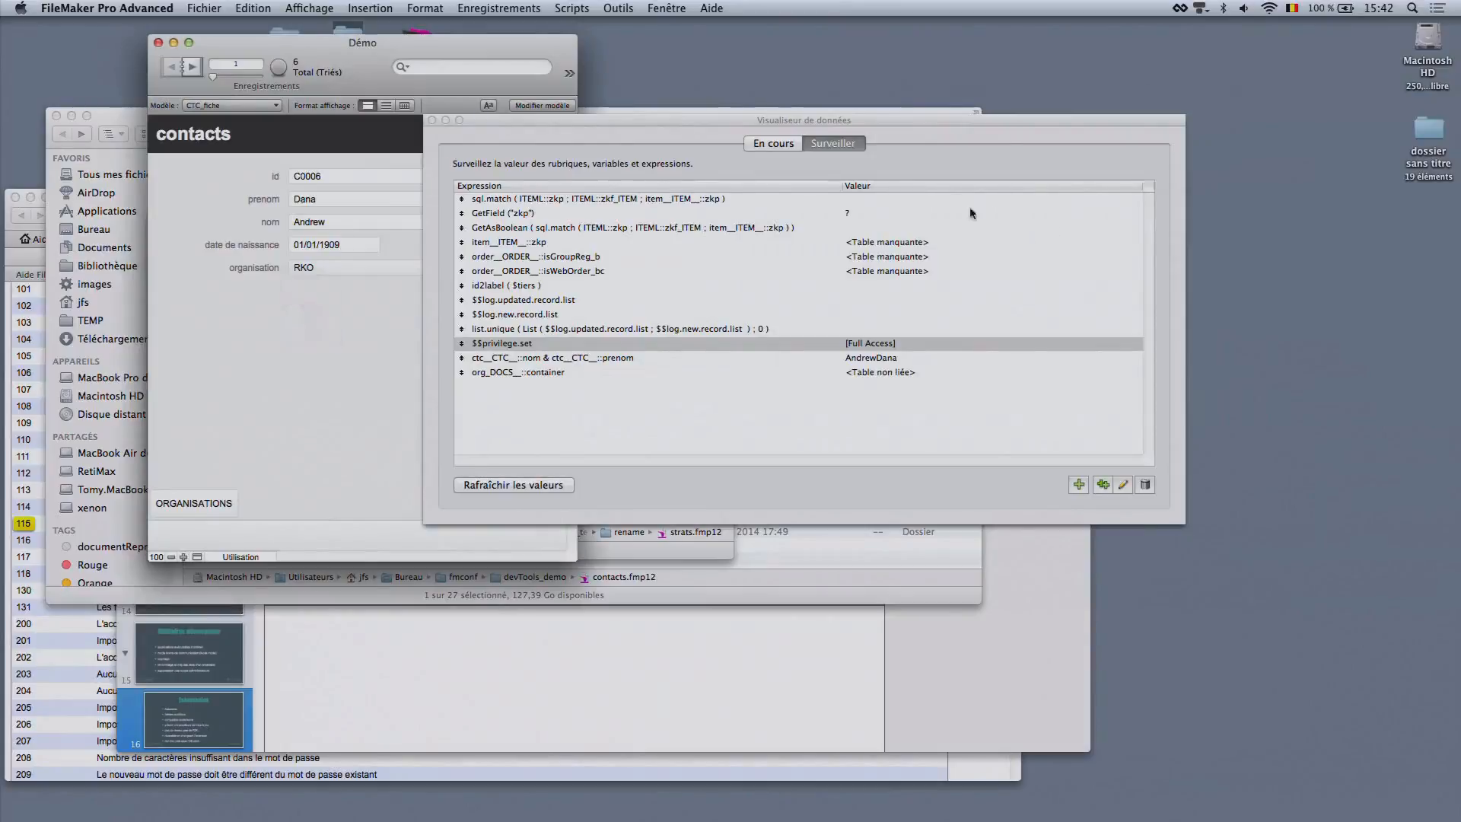
left_click(207, 504)
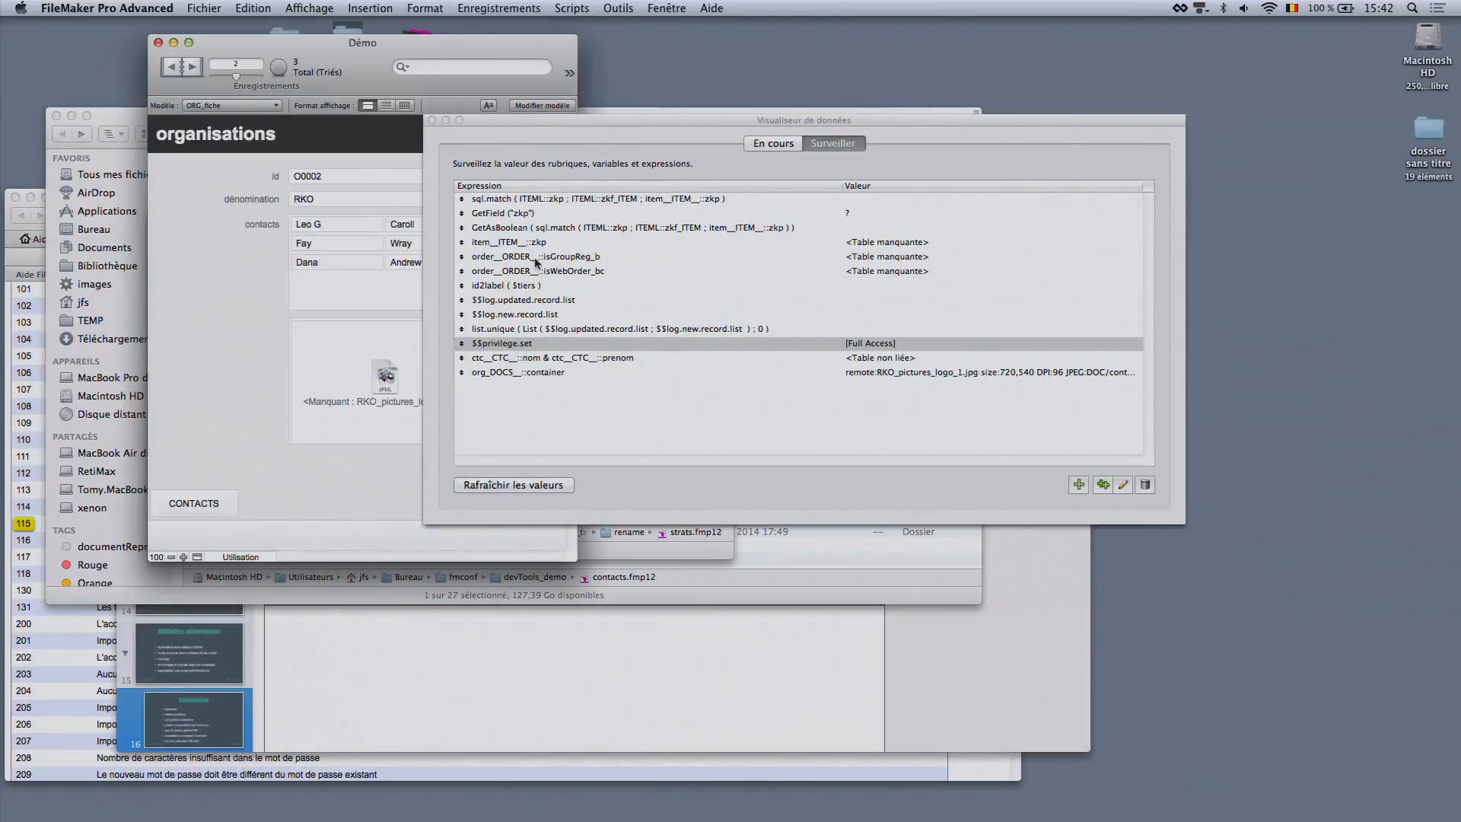
left_click_drag(562, 115, 746, 249)
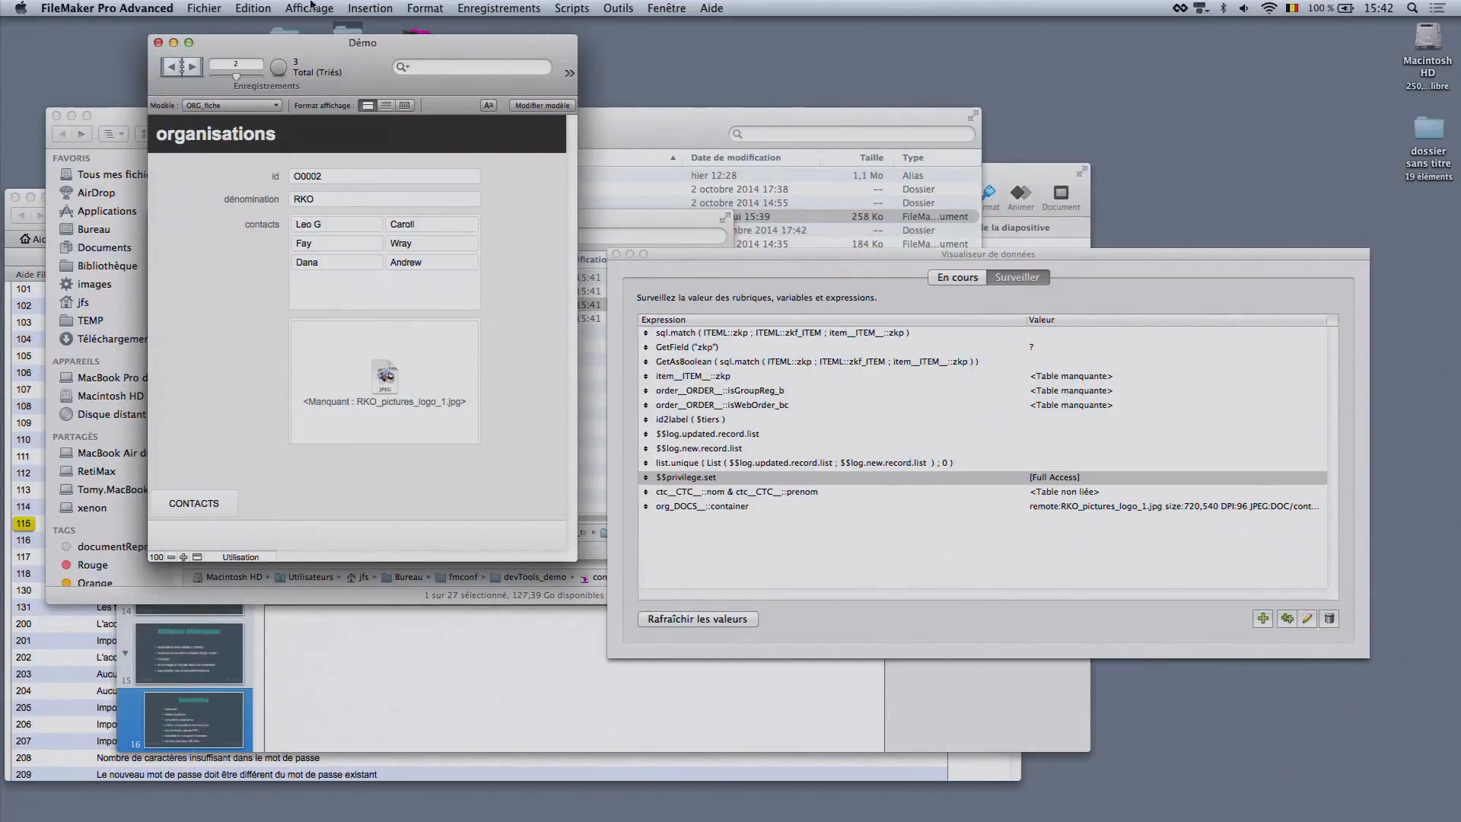
left_click(202, 7)
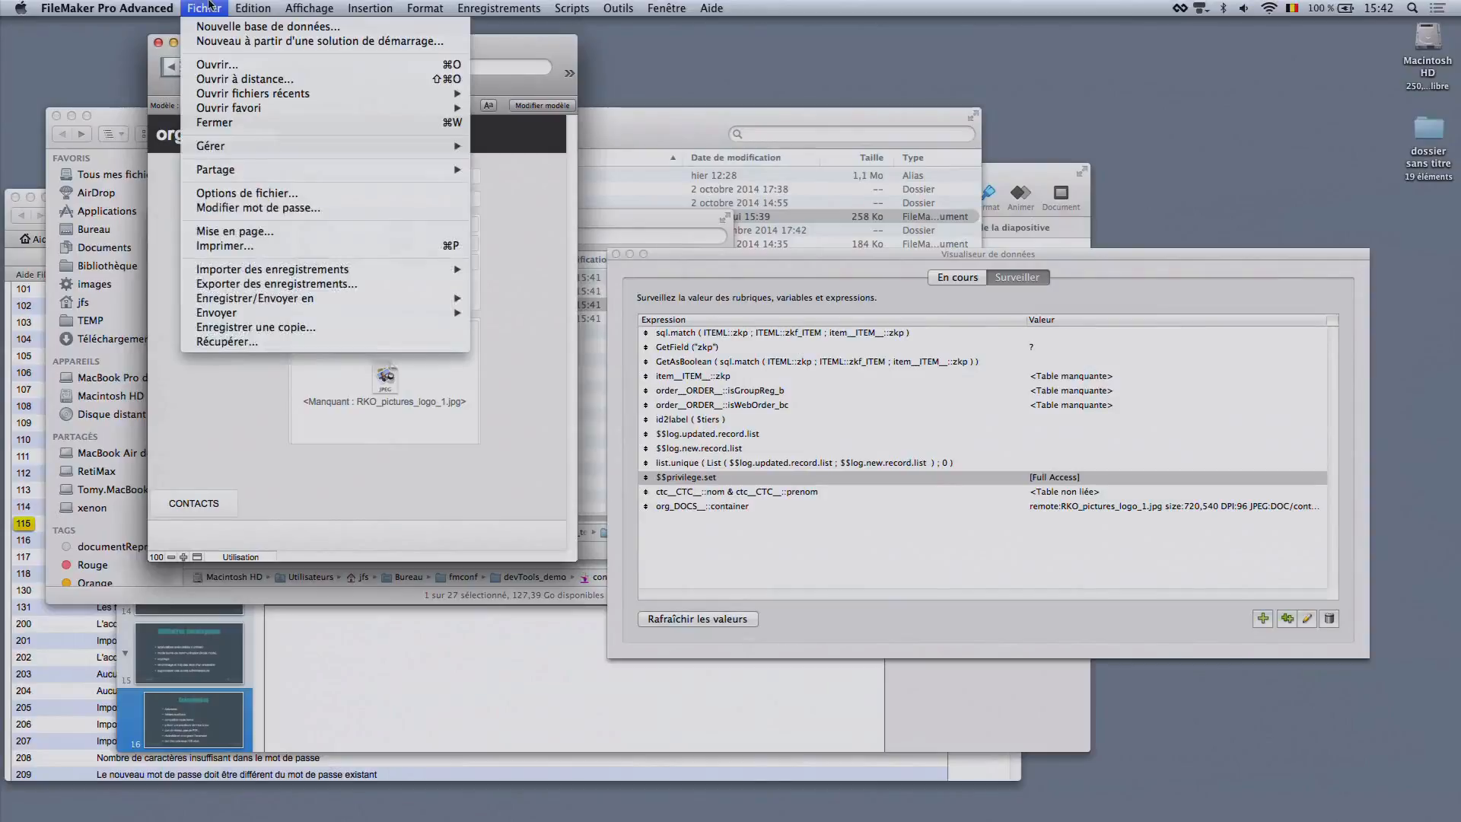
left_click(292, 329)
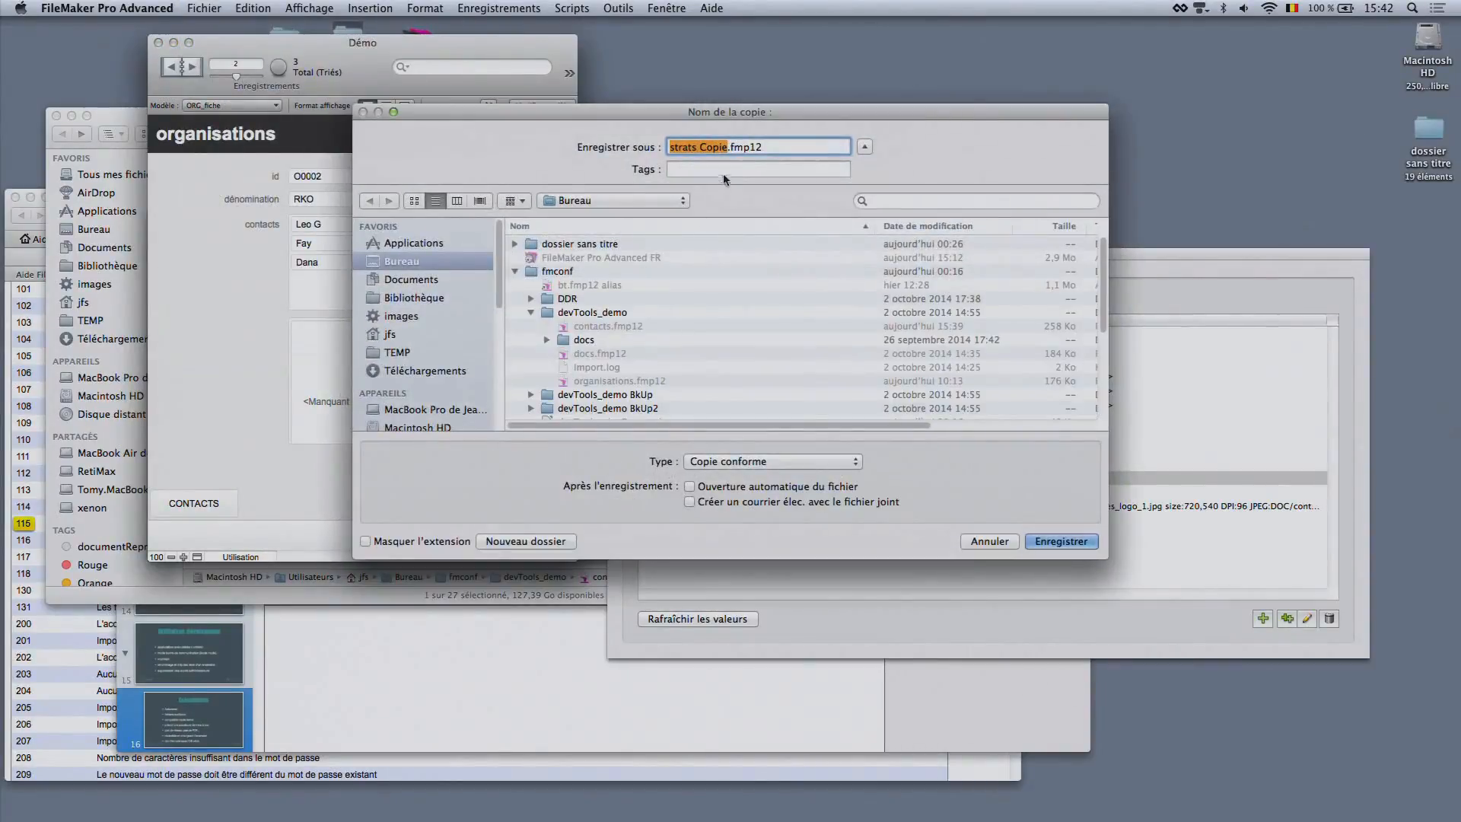
left_click(773, 461)
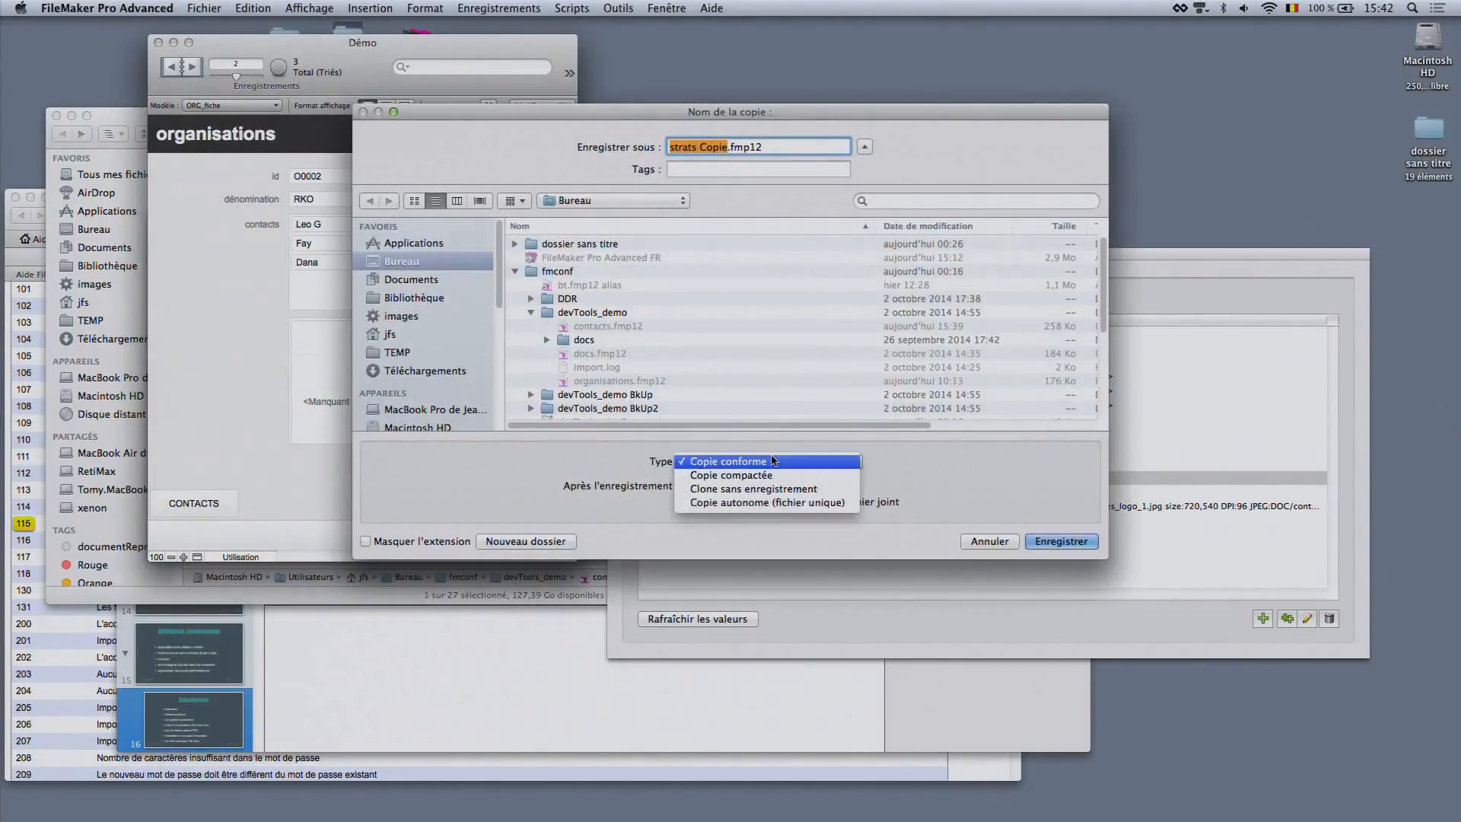
left_click(804, 508)
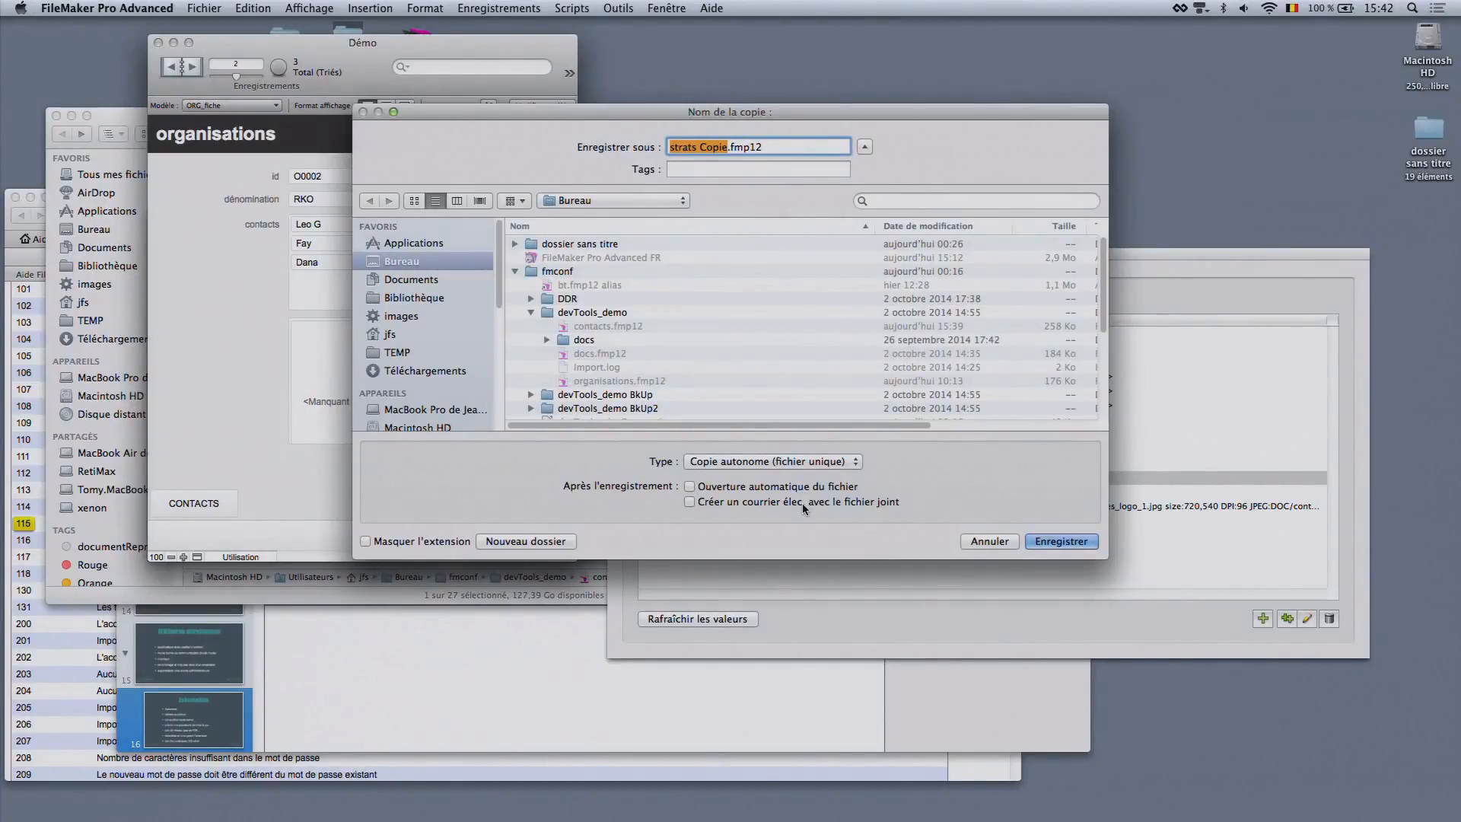
left_click(990, 542)
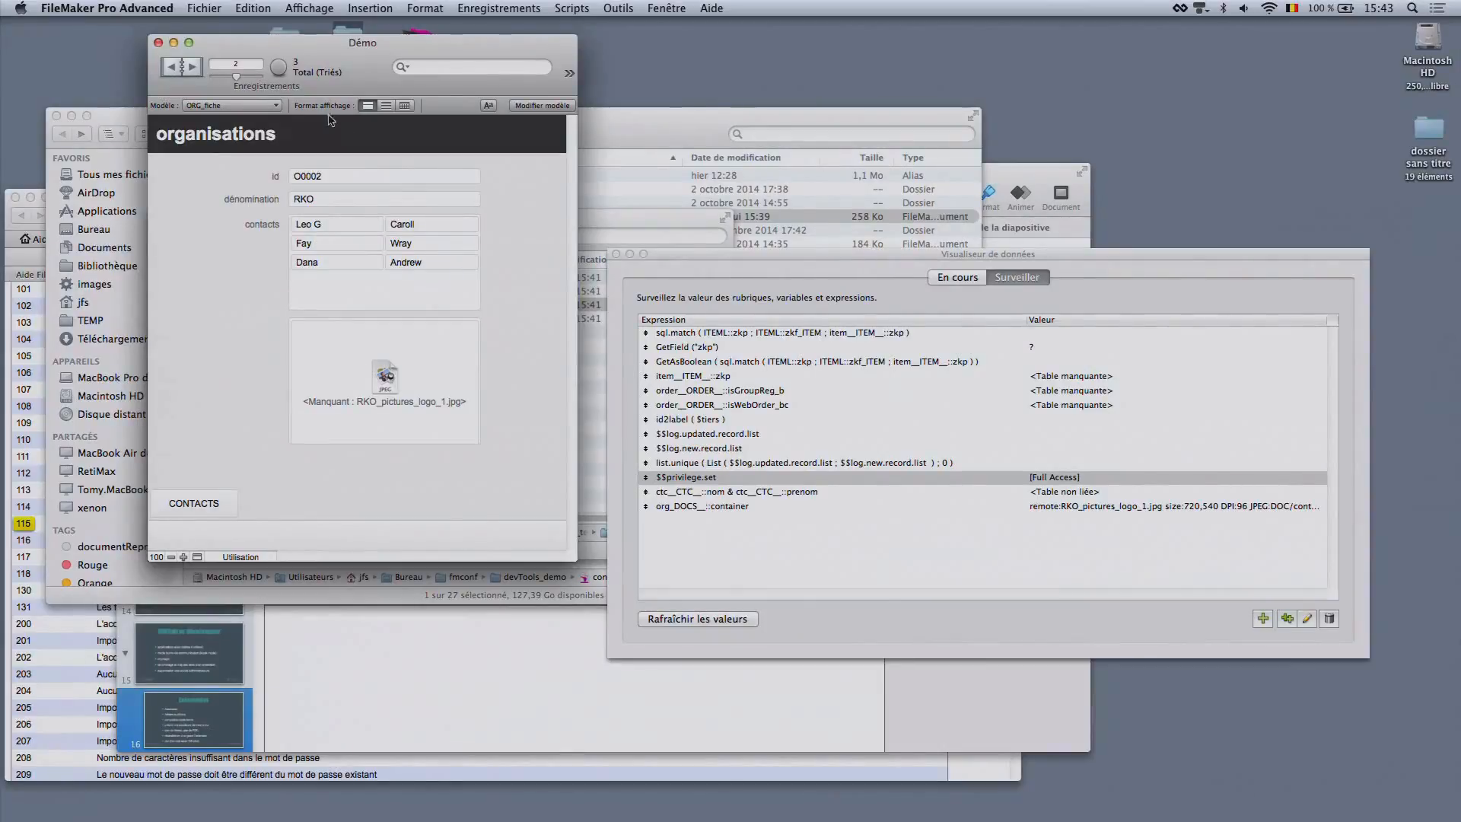
Close the renamed solution's Démo window and open the Developer Utilities
left_click(677, 7)
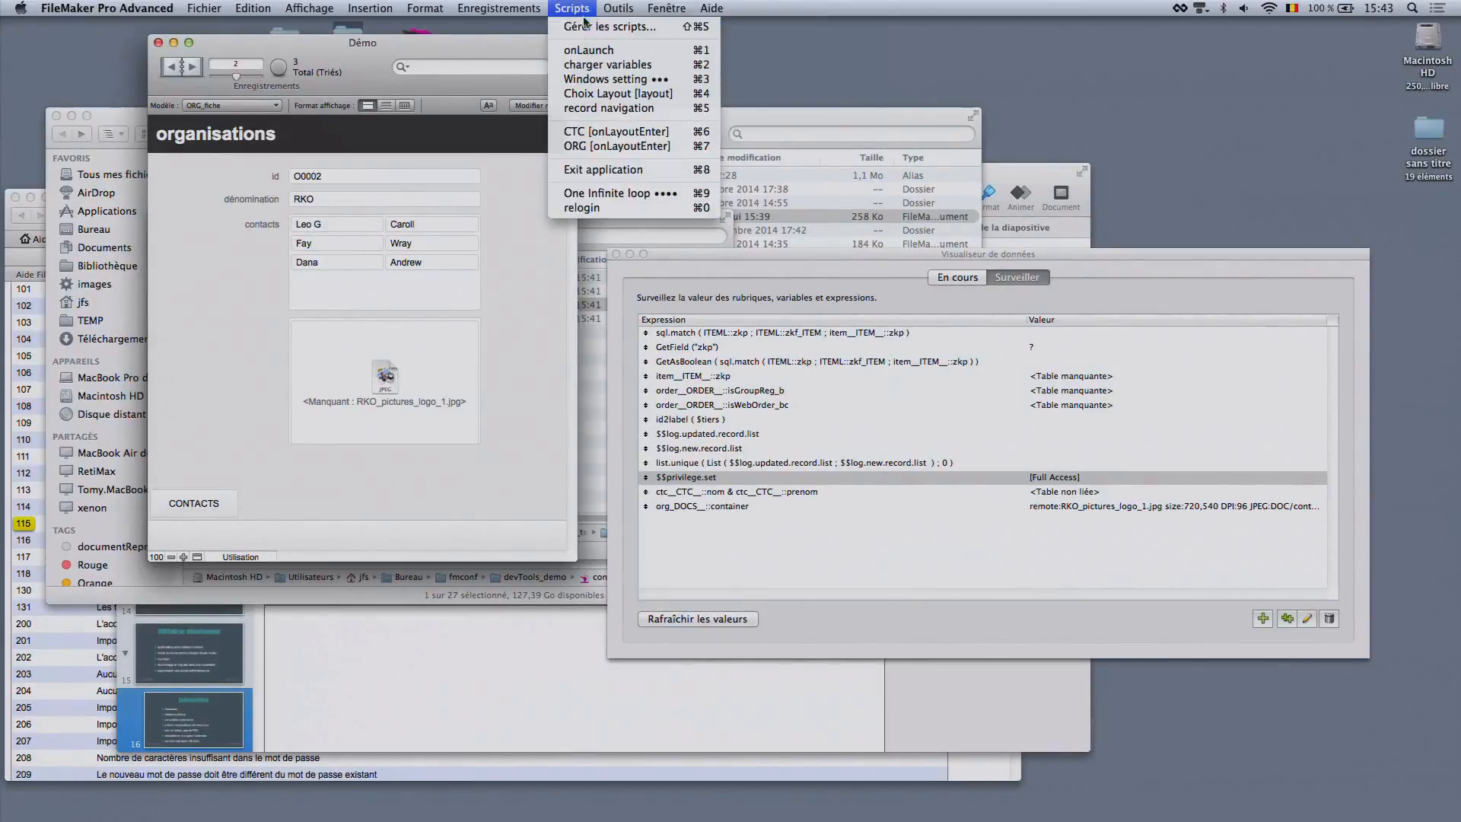
left_click(610, 7)
left_click(157, 43)
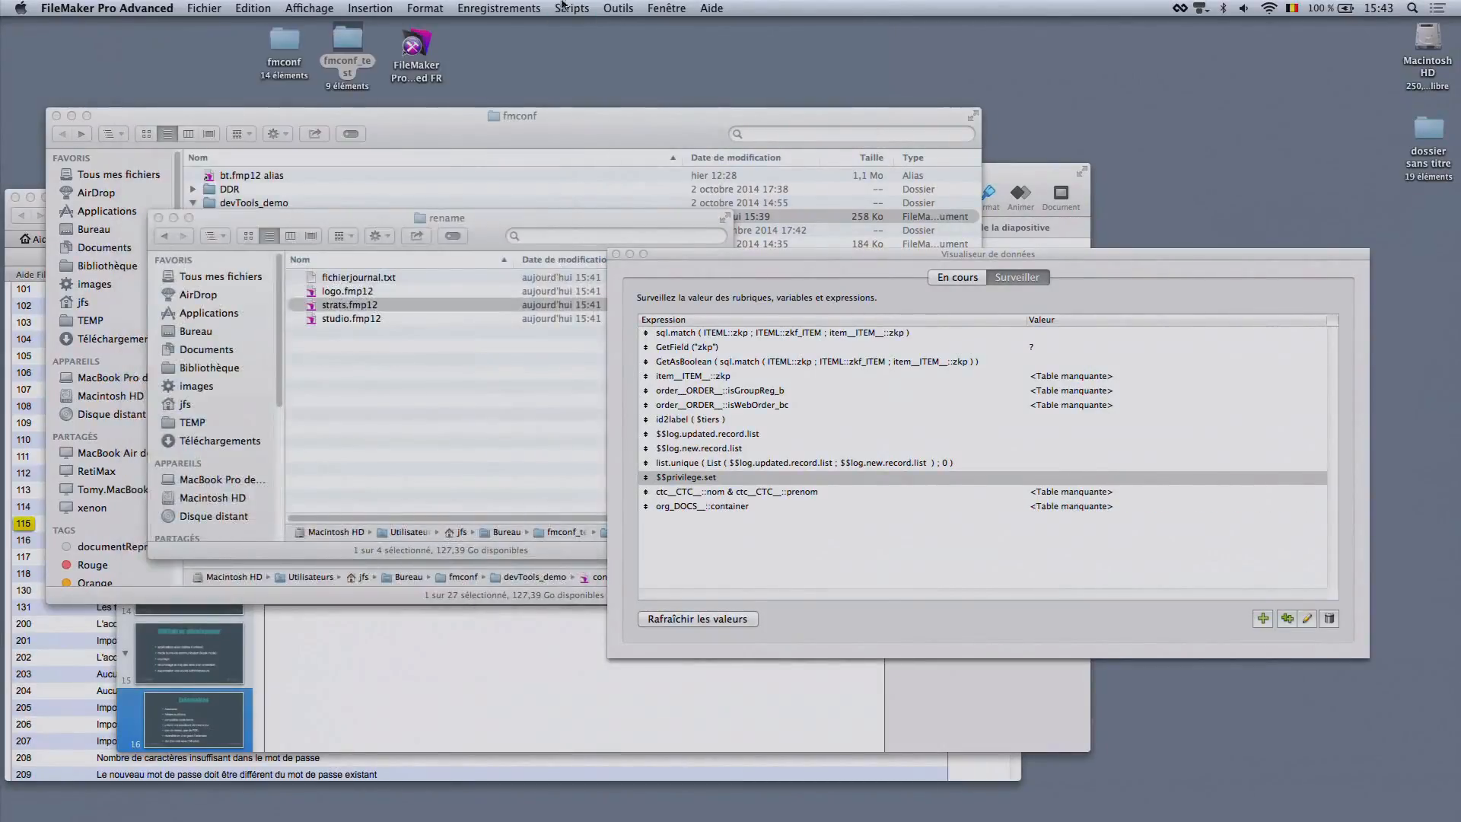
left_click(572, 7)
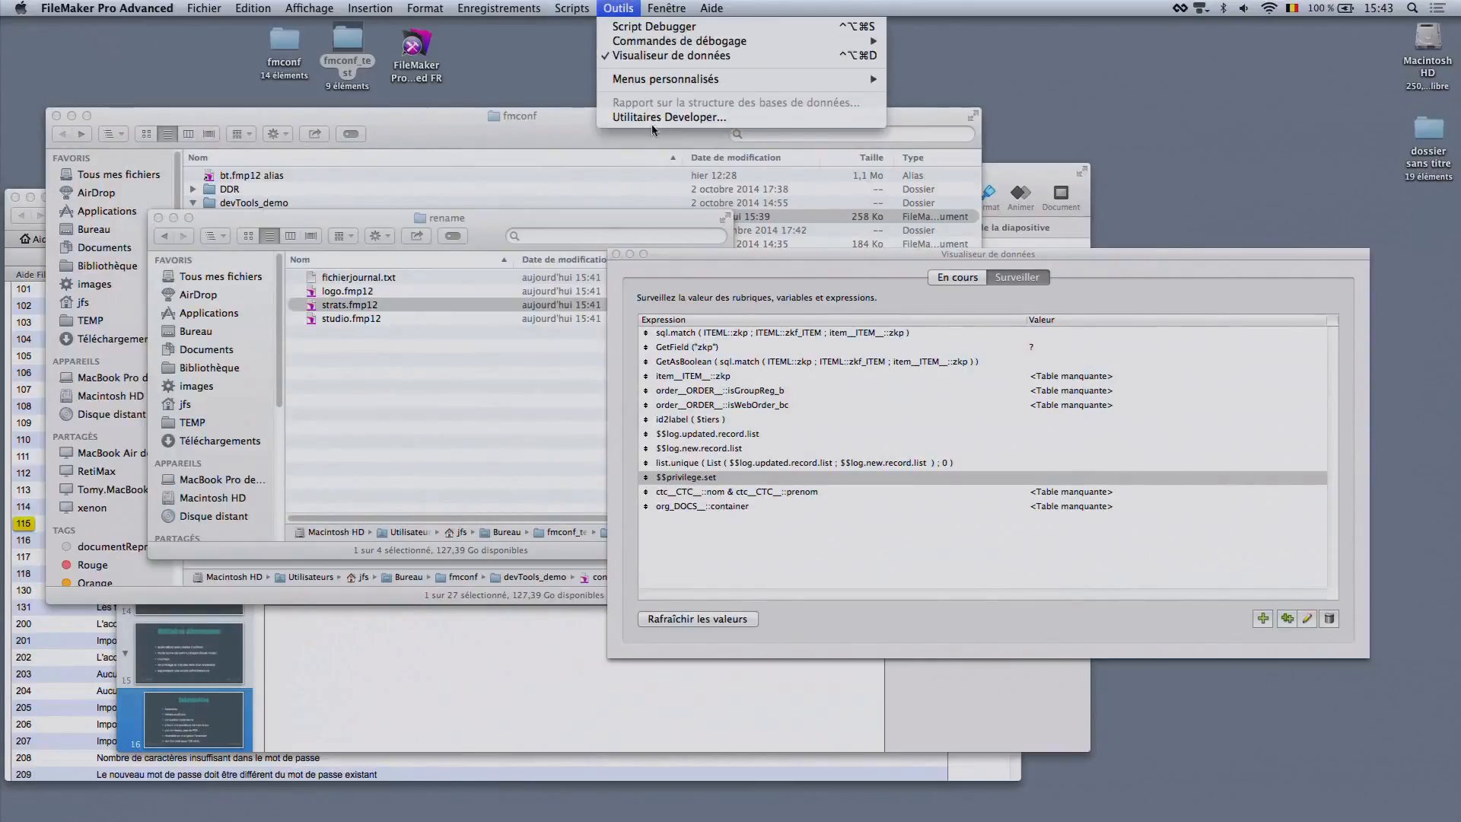
left_click(652, 118)
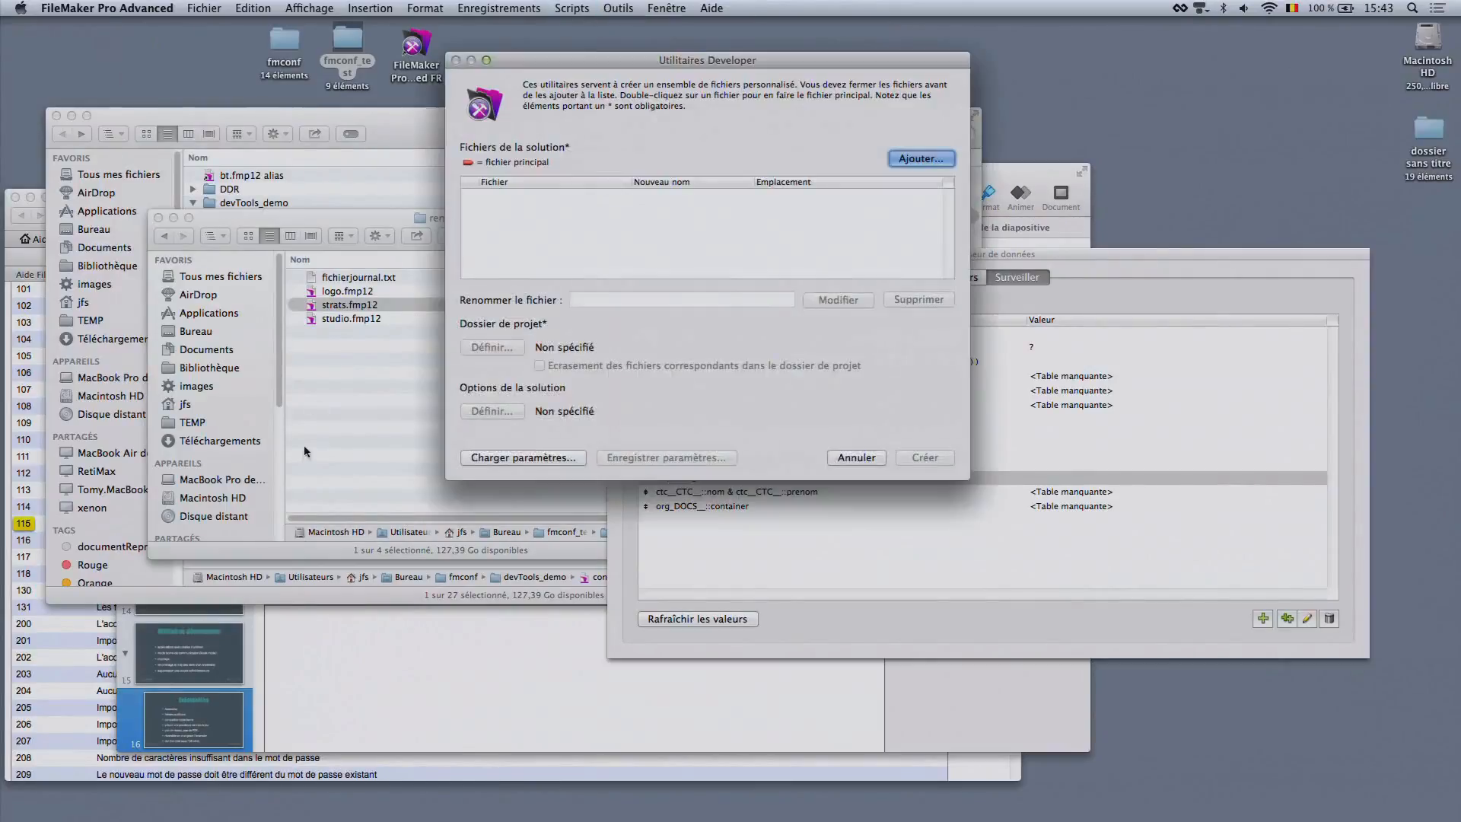
left_click(920, 159)
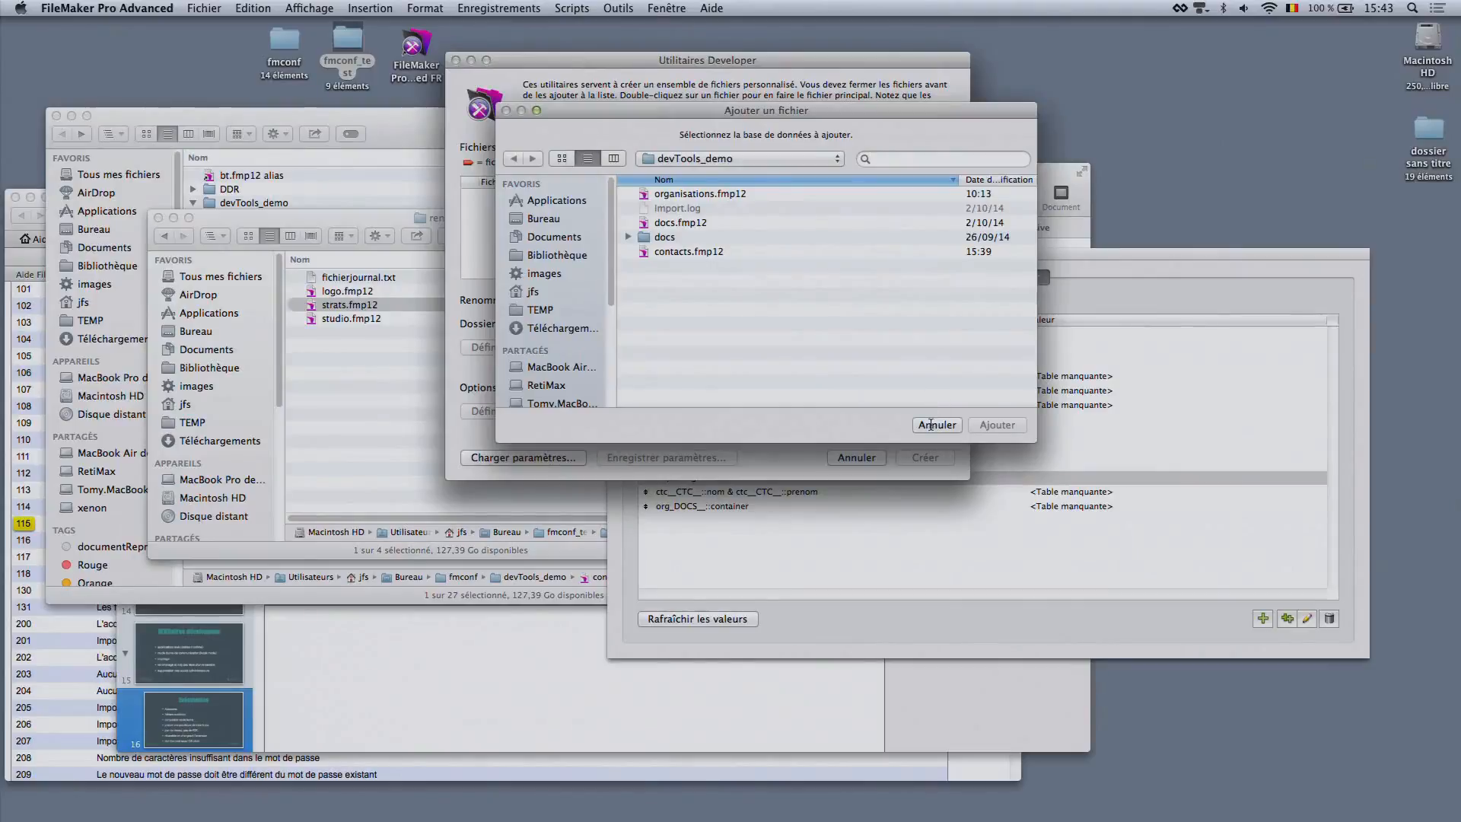
left_click(931, 425)
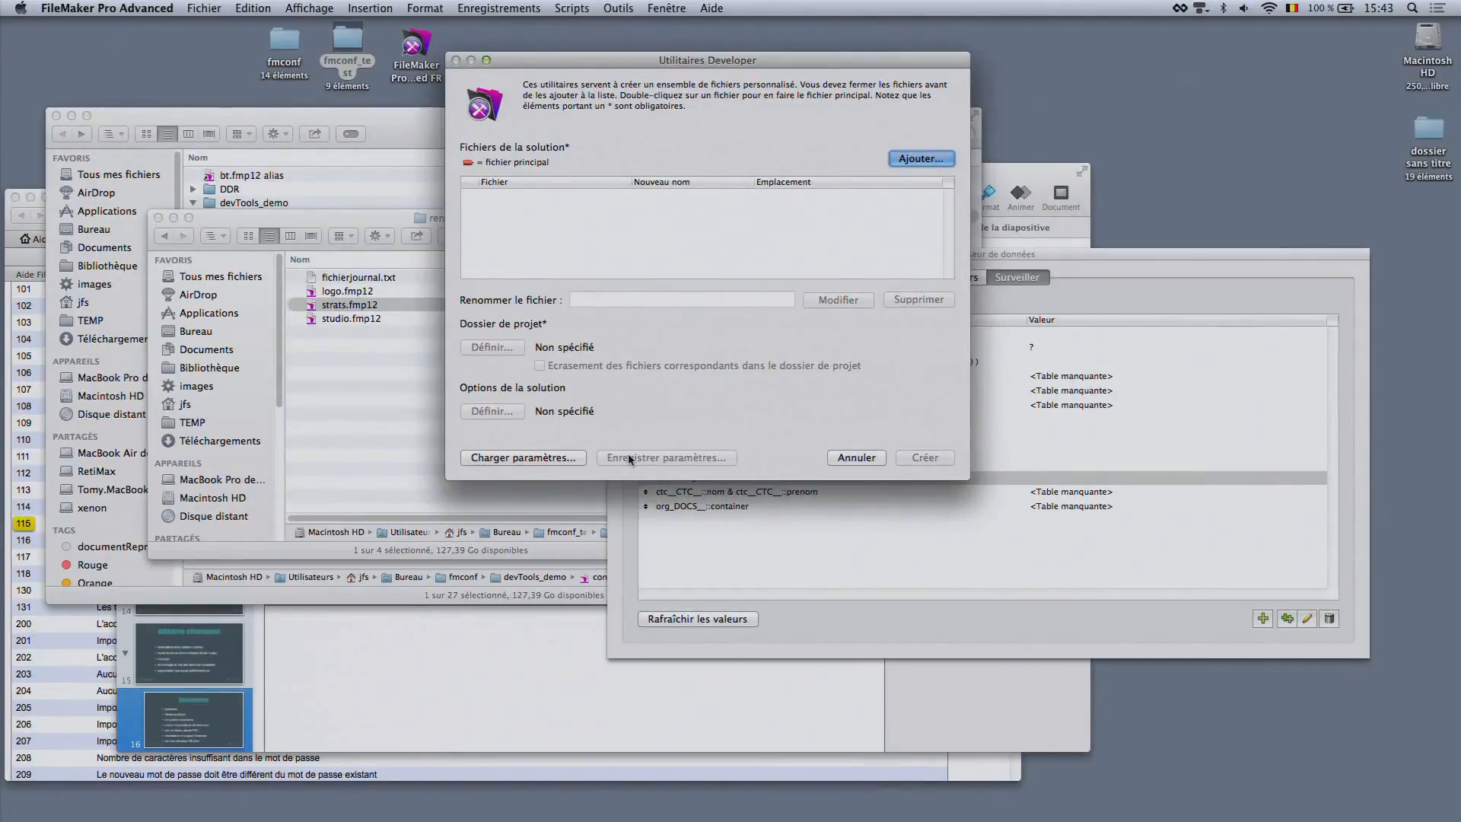
left_click(568, 458)
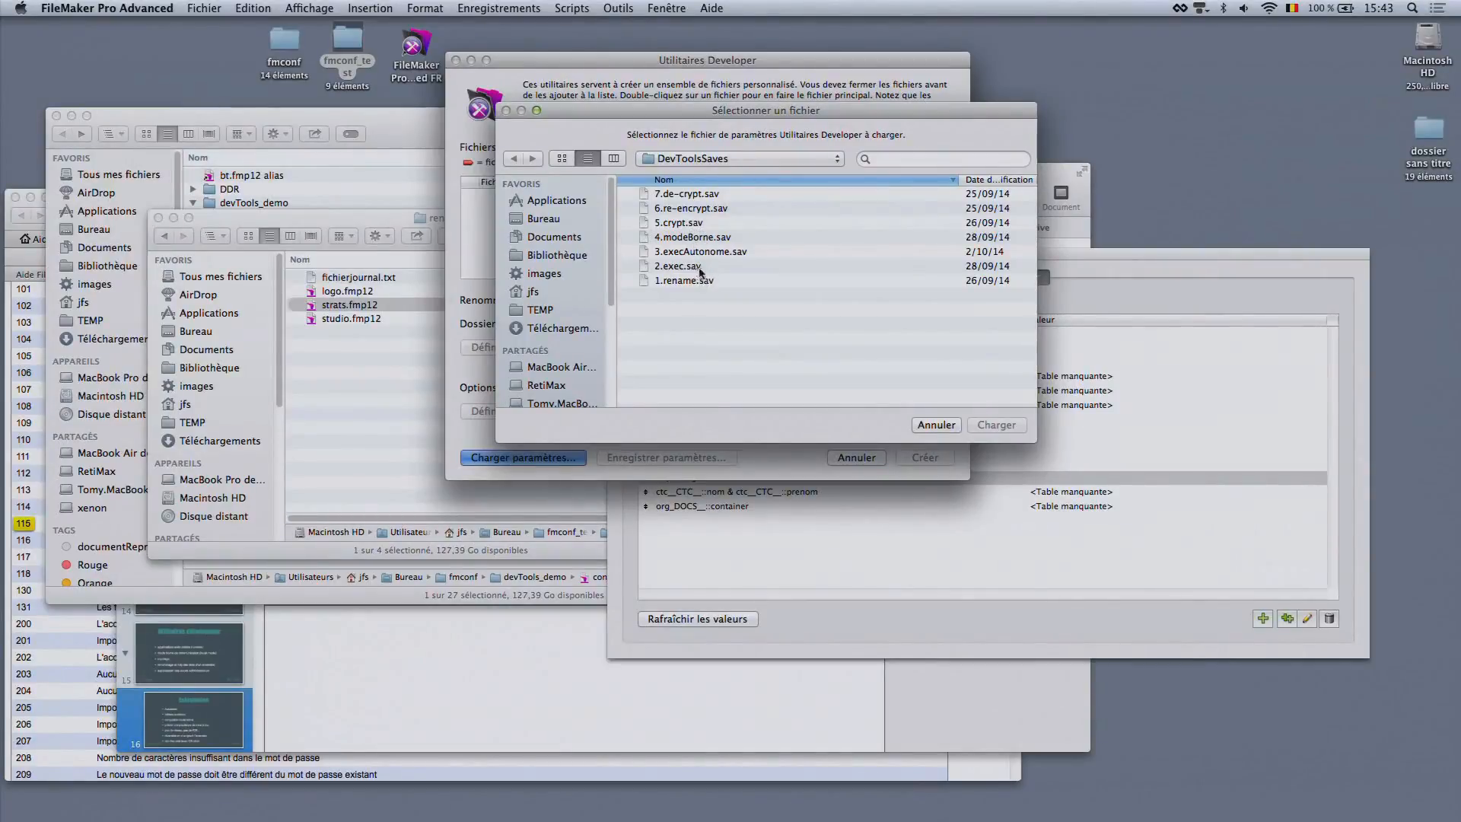
left_click(936, 424)
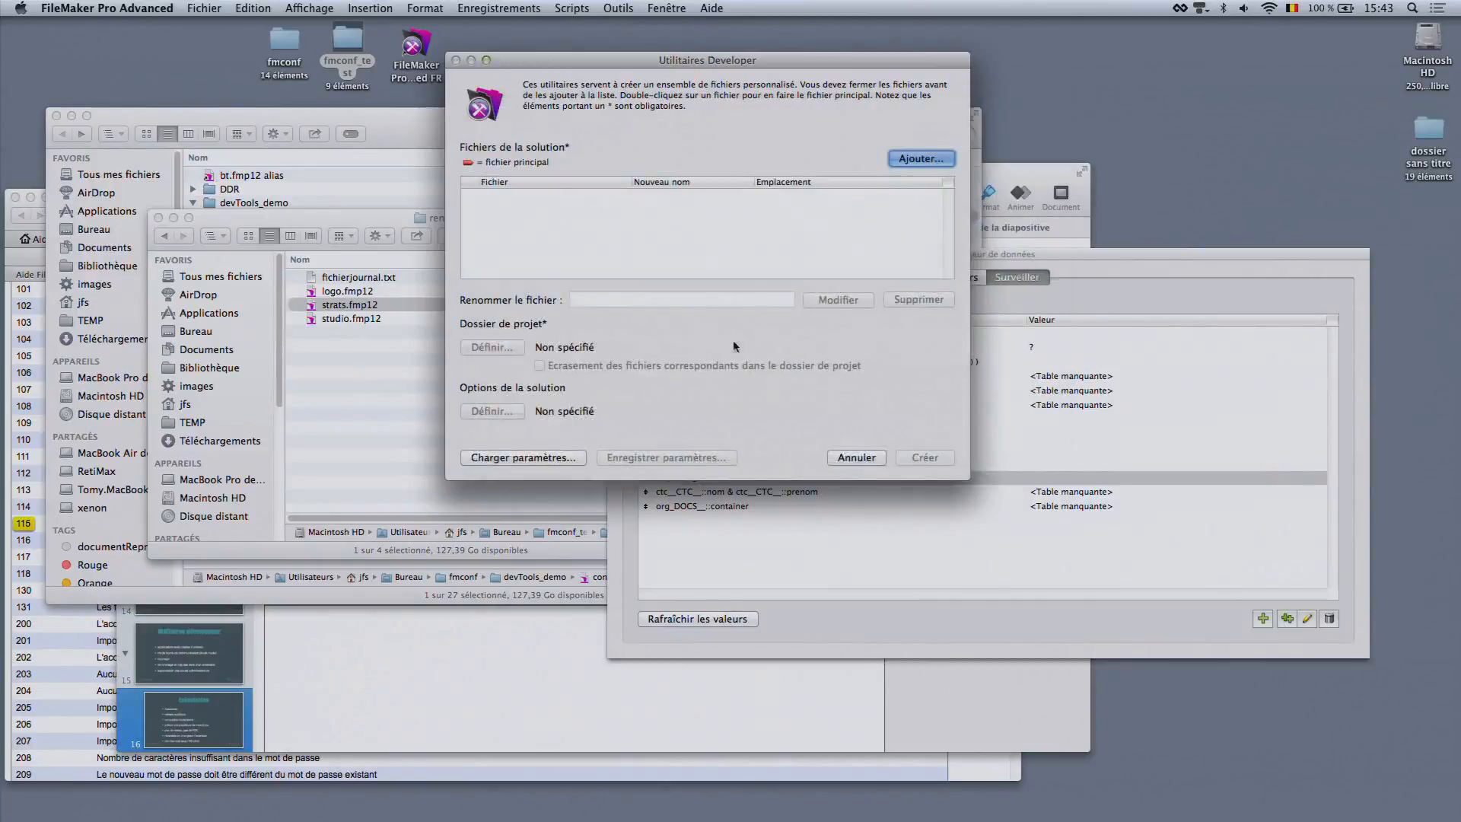
Add organisations.fmp12, docs.fmp12 and contacts.fmp12 from the devTools_demo folder to the solution files
left_click(921, 158)
left_click(685, 197)
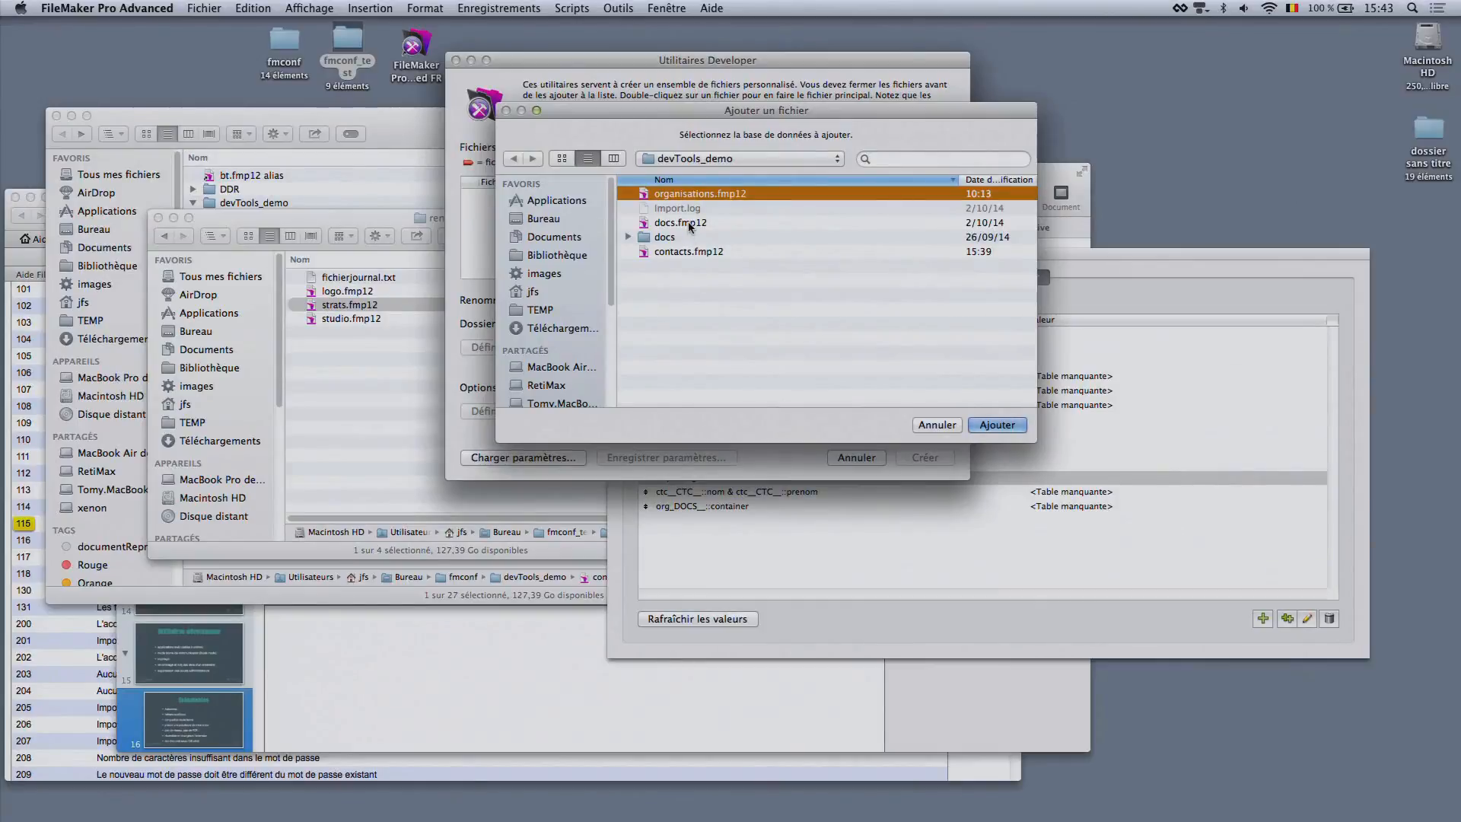
left_click(688, 223, "super")
left_click(695, 252, "super")
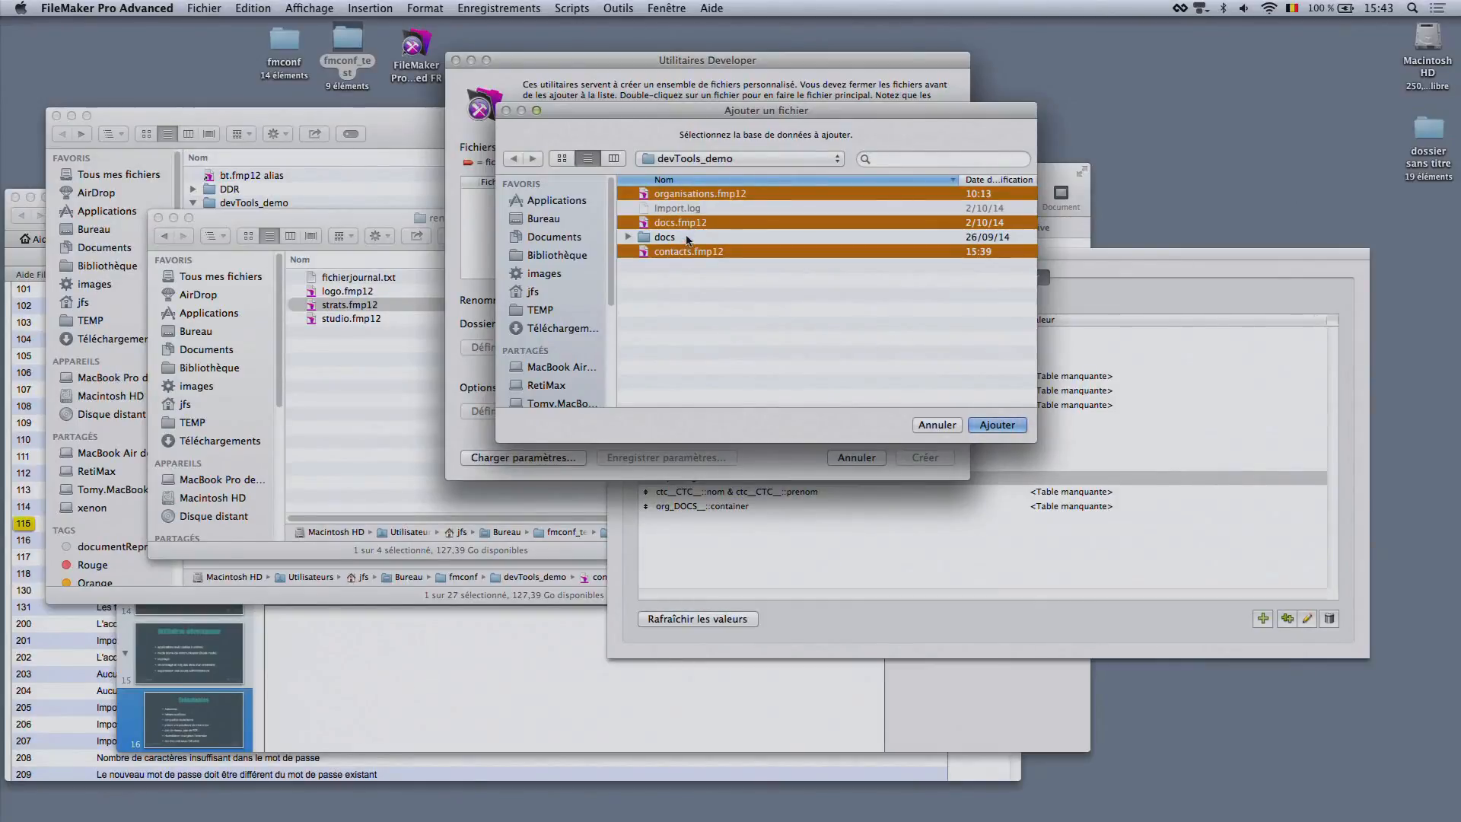
left_click(994, 423)
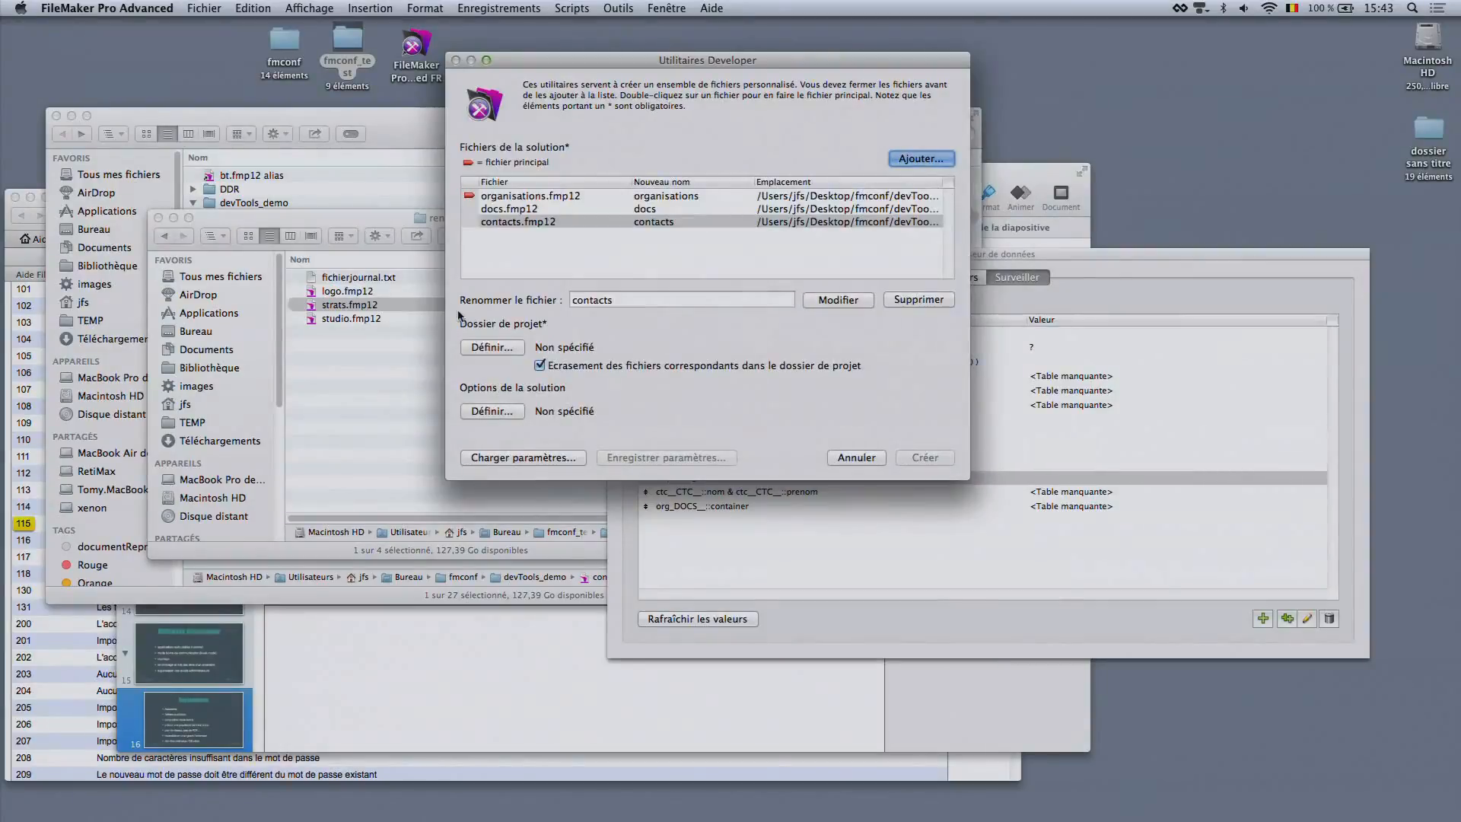
Create a folder named droits inside fmconf_test and set it as the project folder
left_click(504, 349)
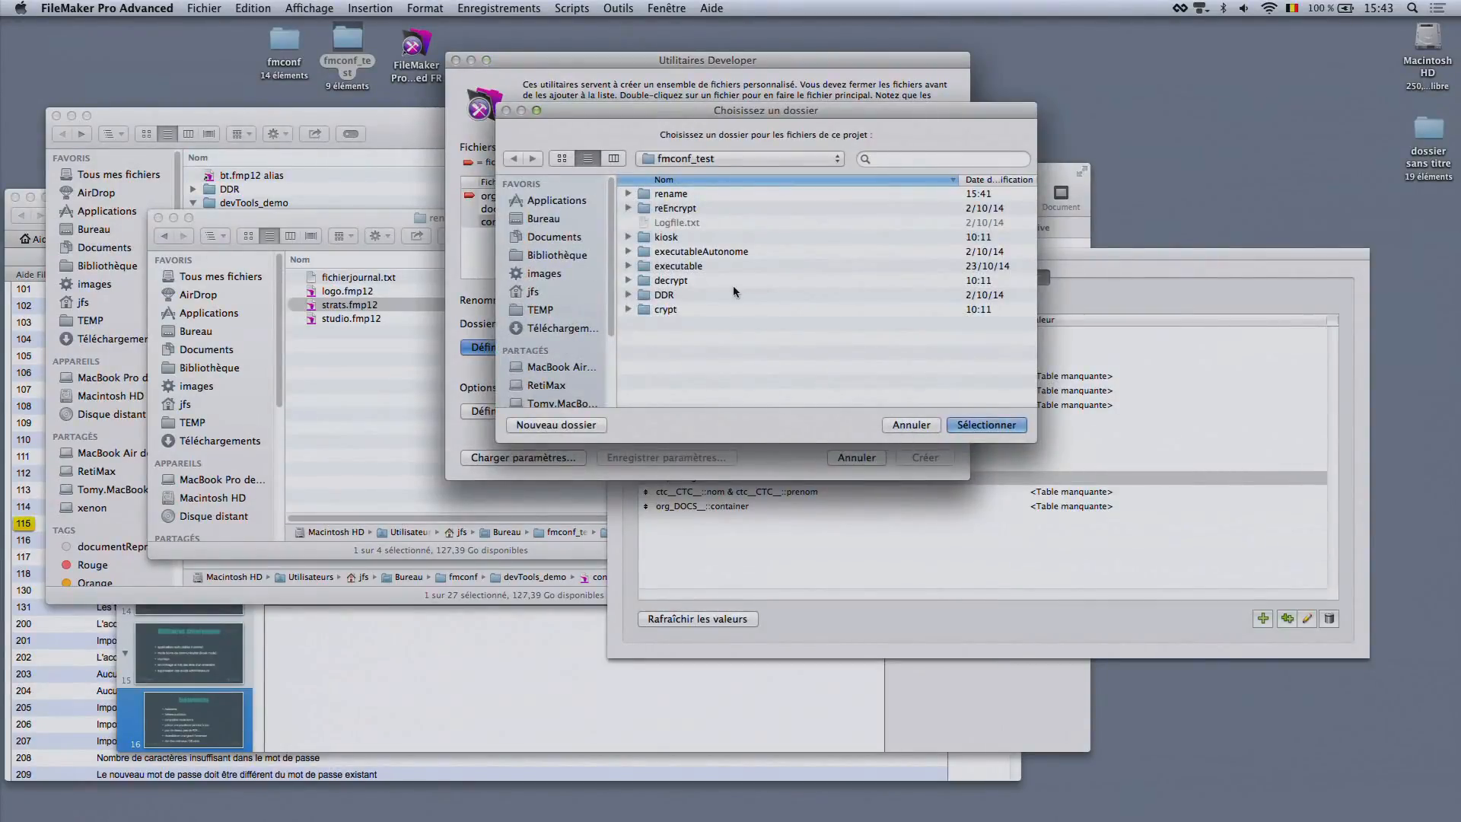
left_click(580, 426)
type("droits")
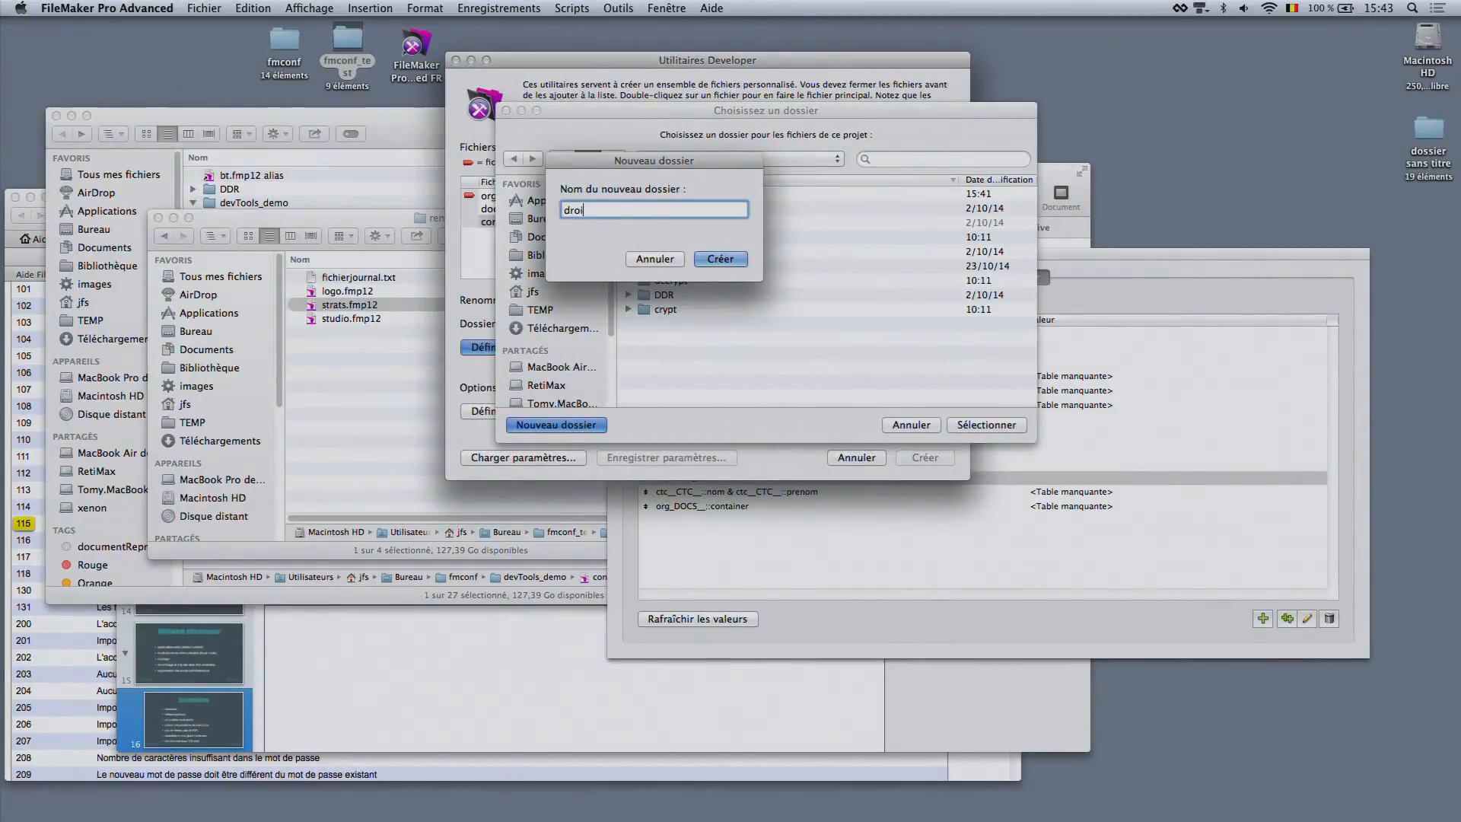
left_click(713, 261)
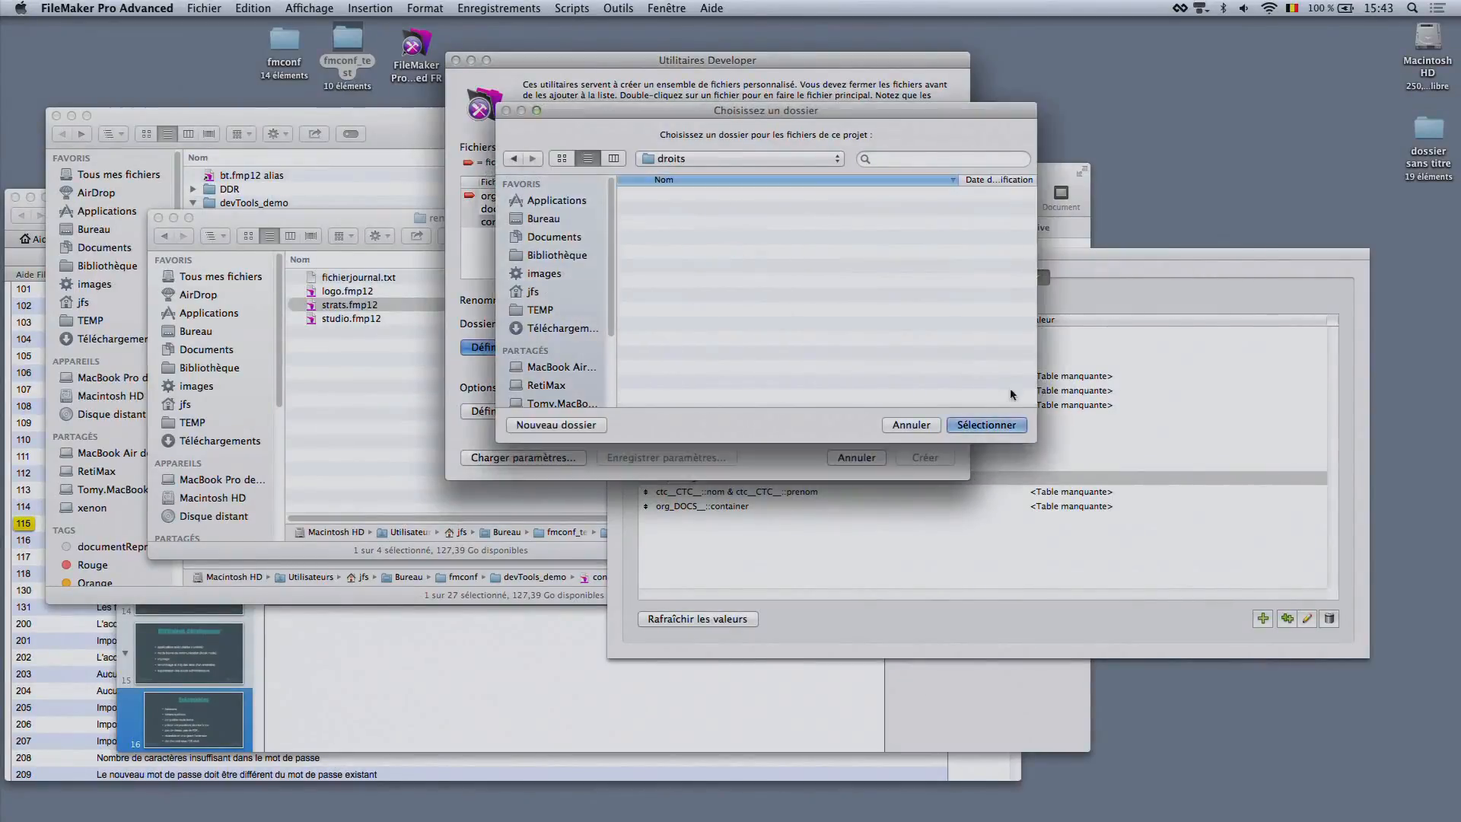
left_click(993, 423)
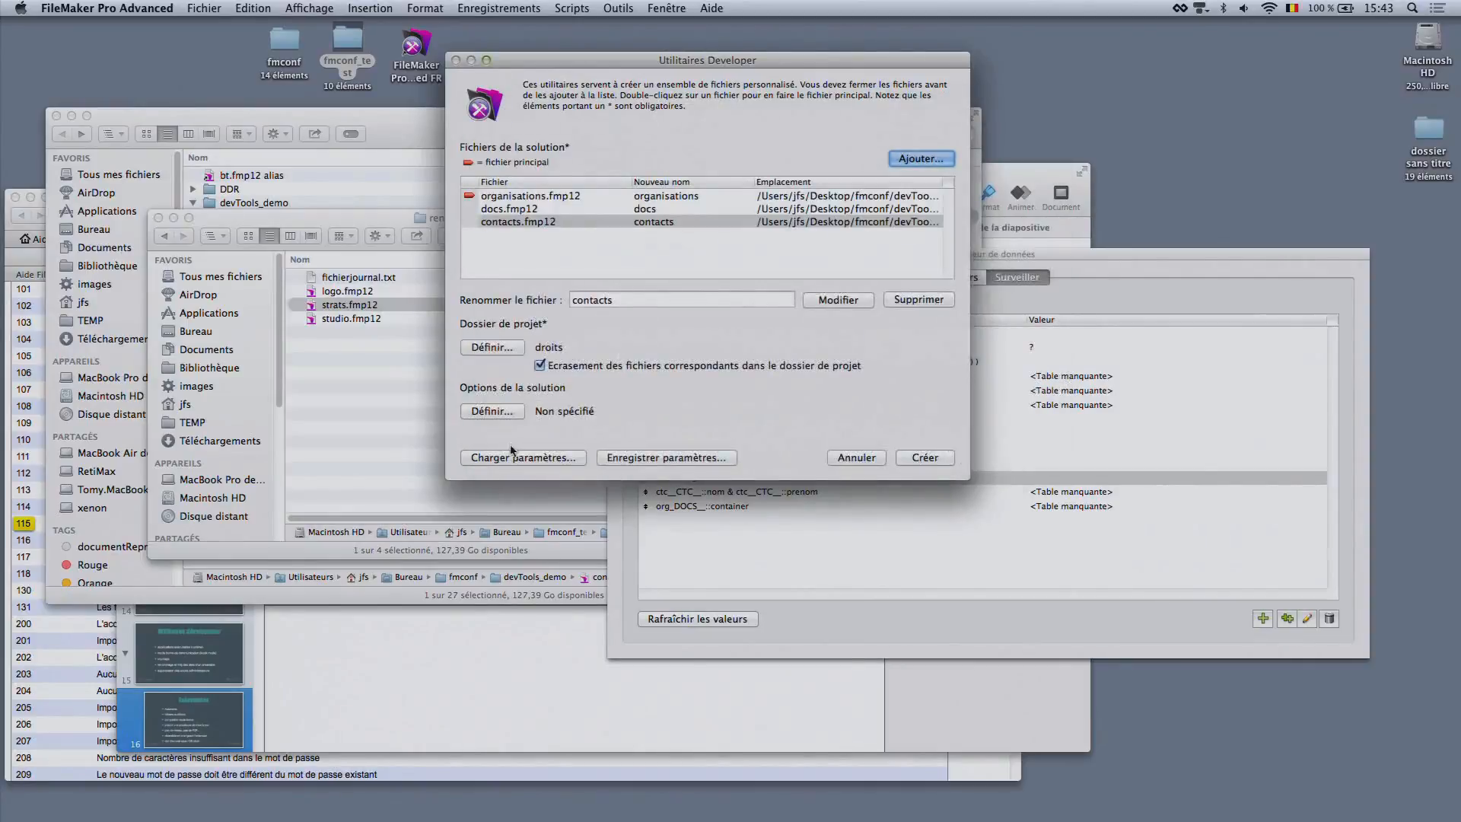
Enable the processing error log and the permanent removal of admin access in the solution options, and create the file set
left_click(496, 414)
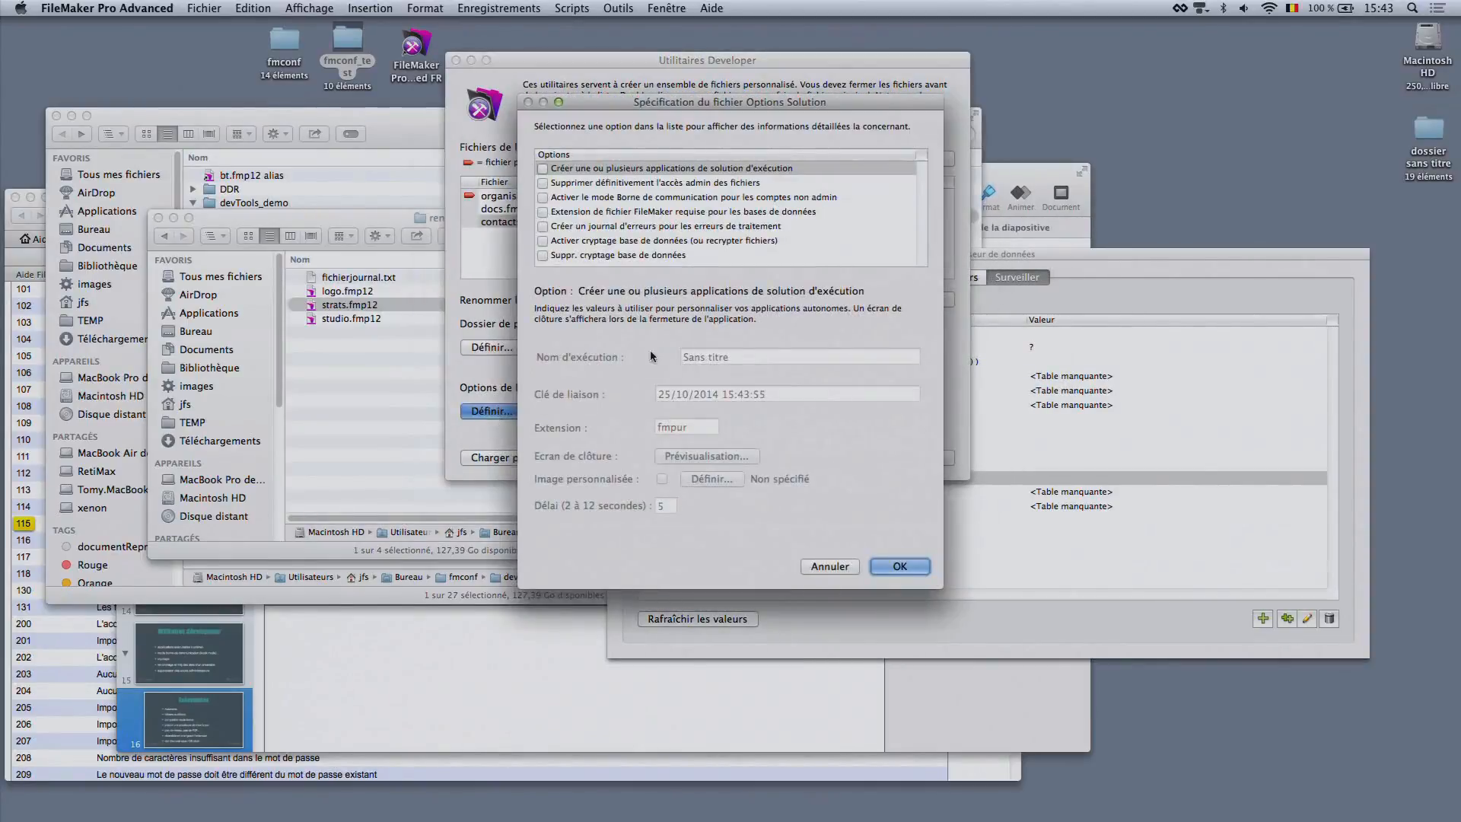
left_click(544, 226)
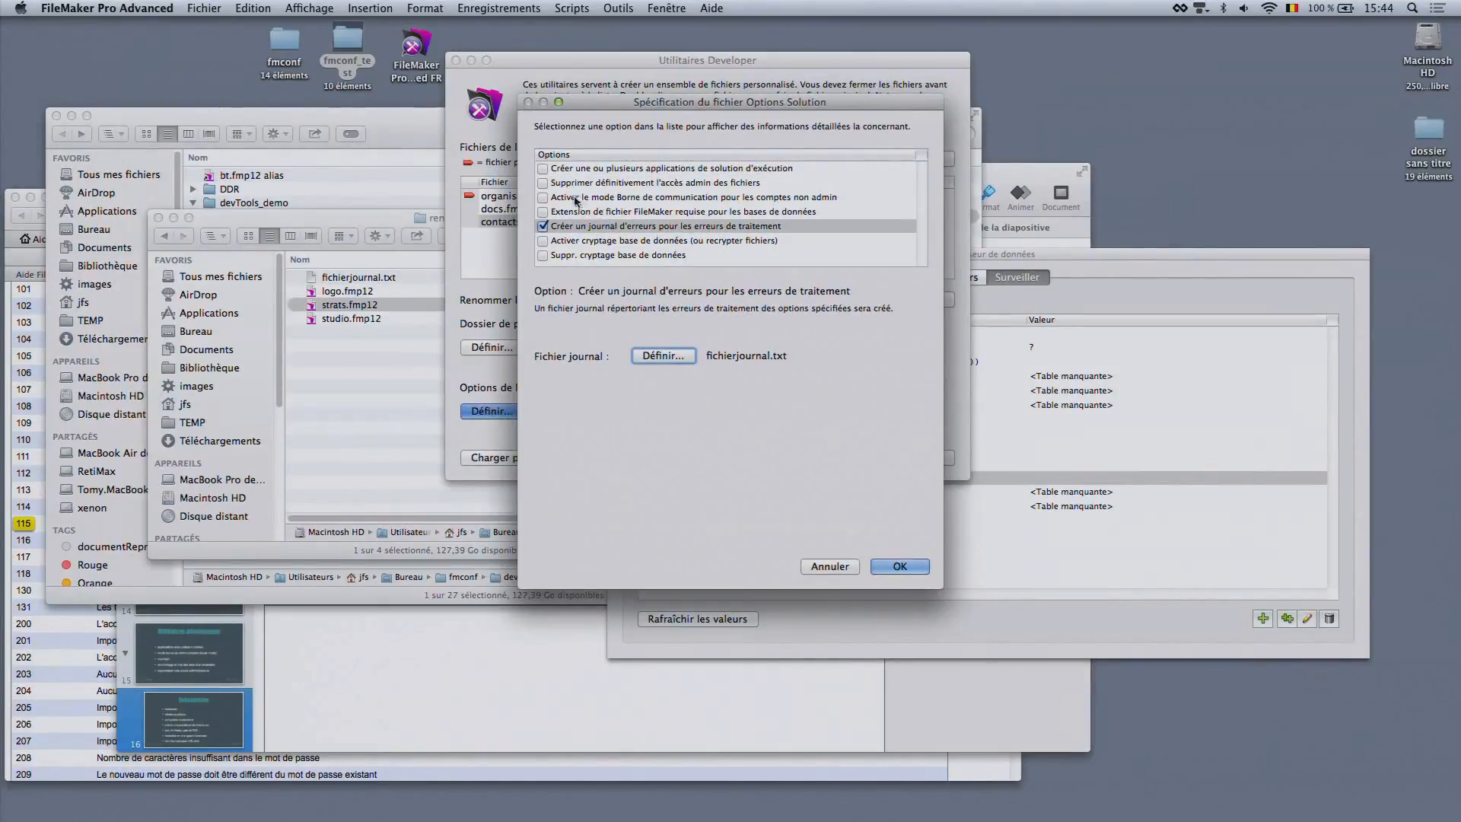
left_click(543, 183)
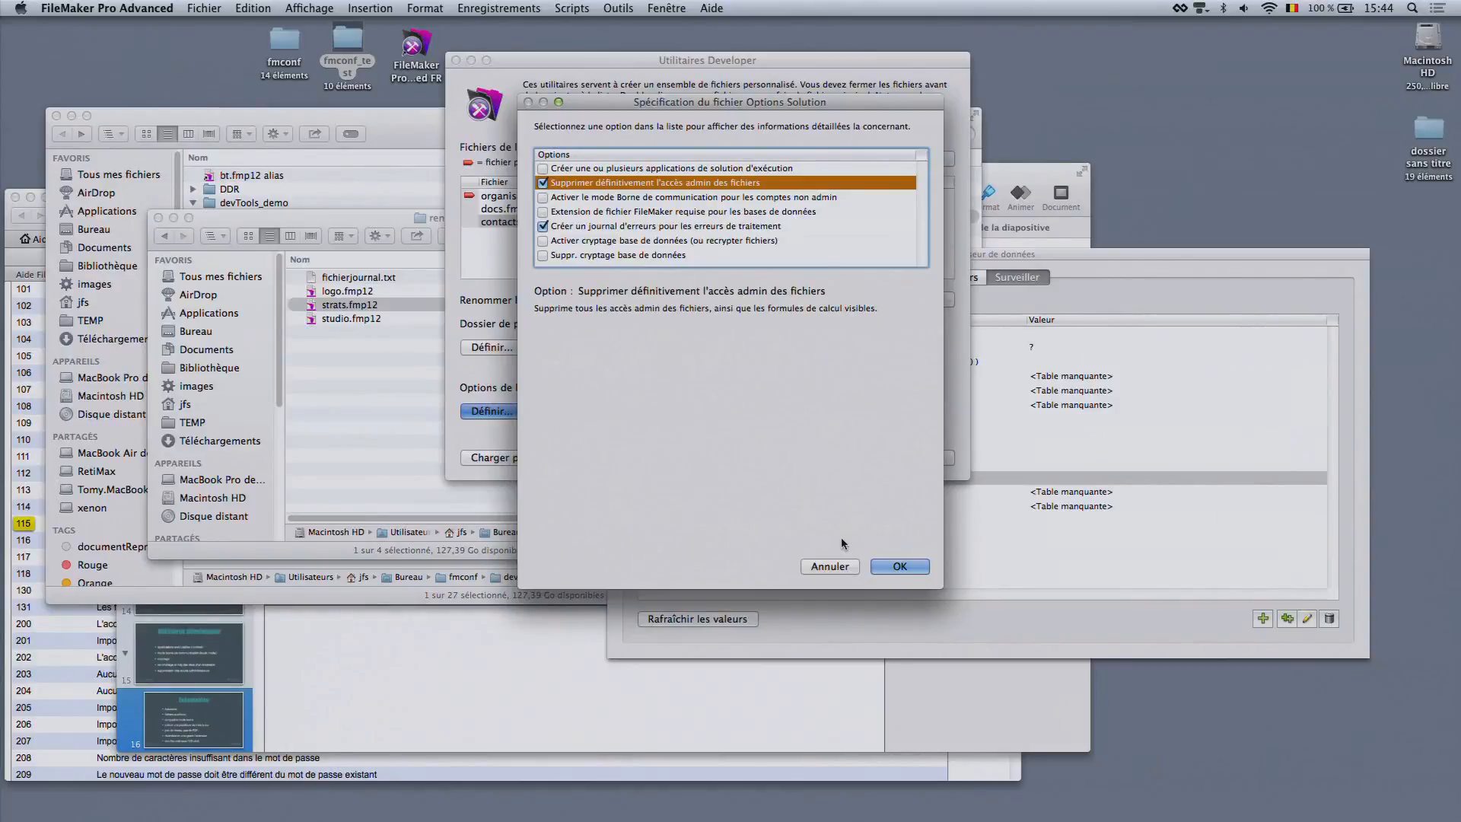
left_click(892, 566)
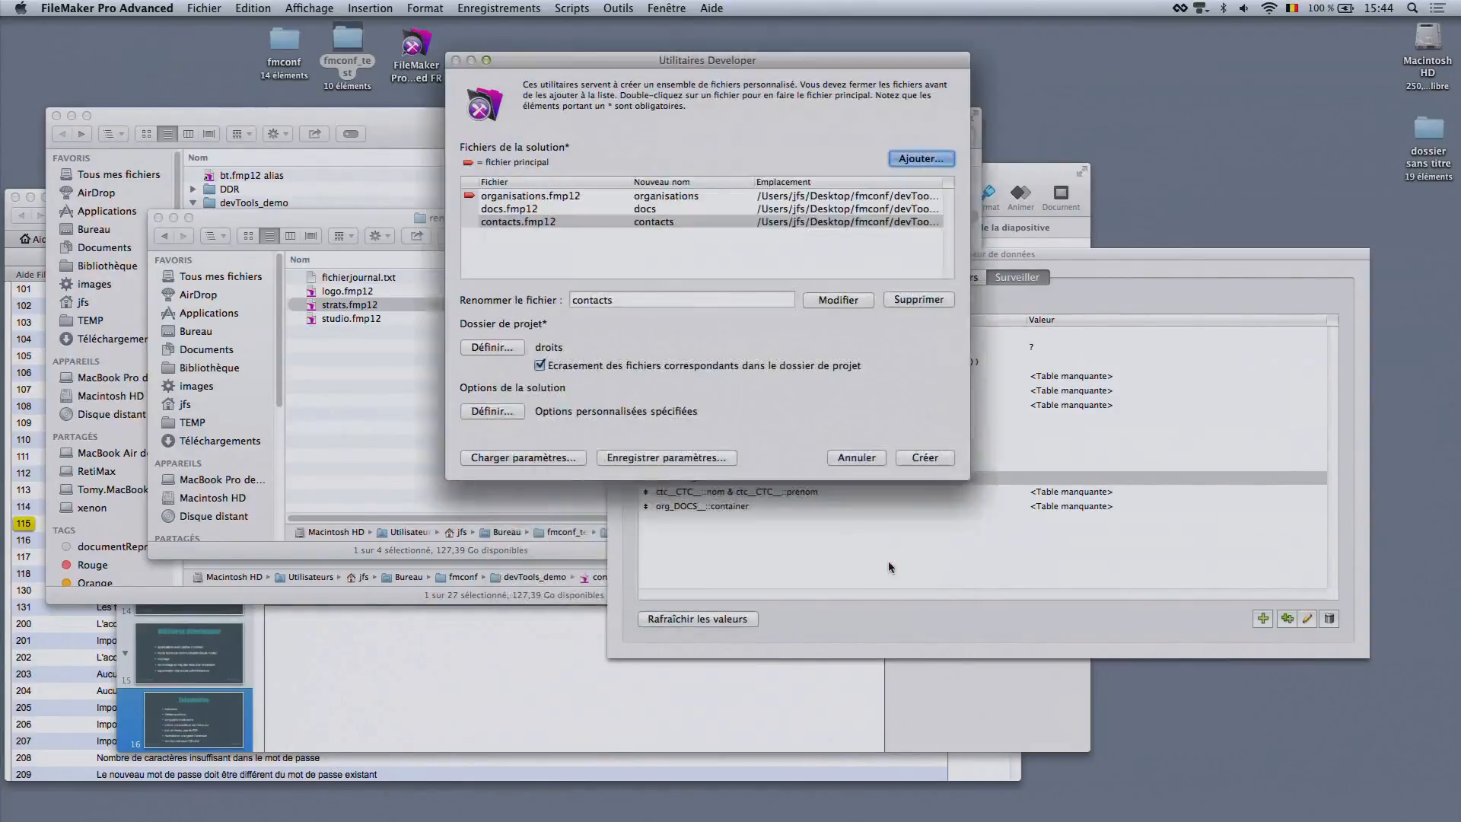
left_click(908, 457)
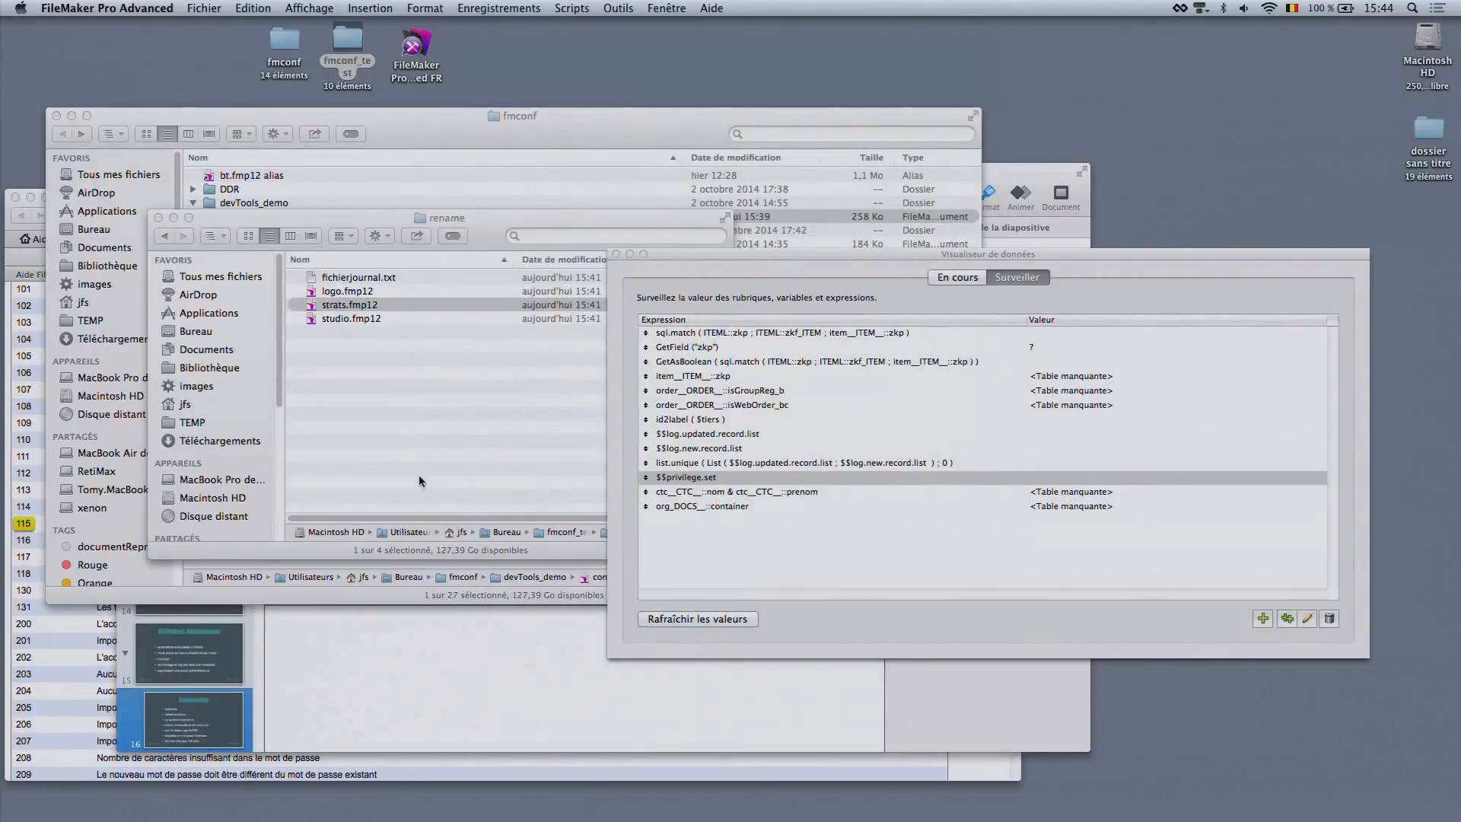
Reopen the Developer Utilities in FileMaker Pro Advanced for another file set
left_click(354, 385)
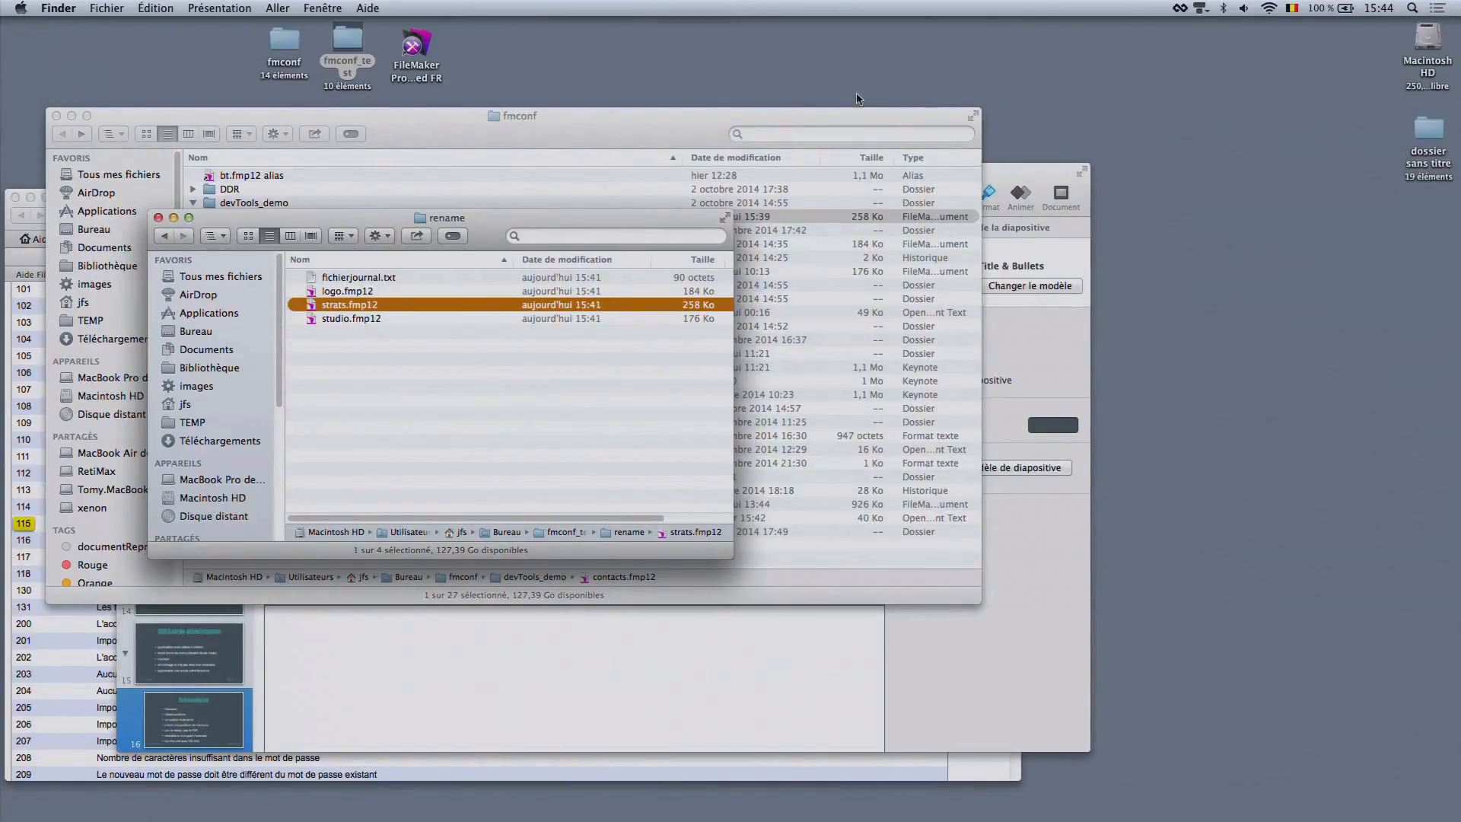
key("super+Tab")
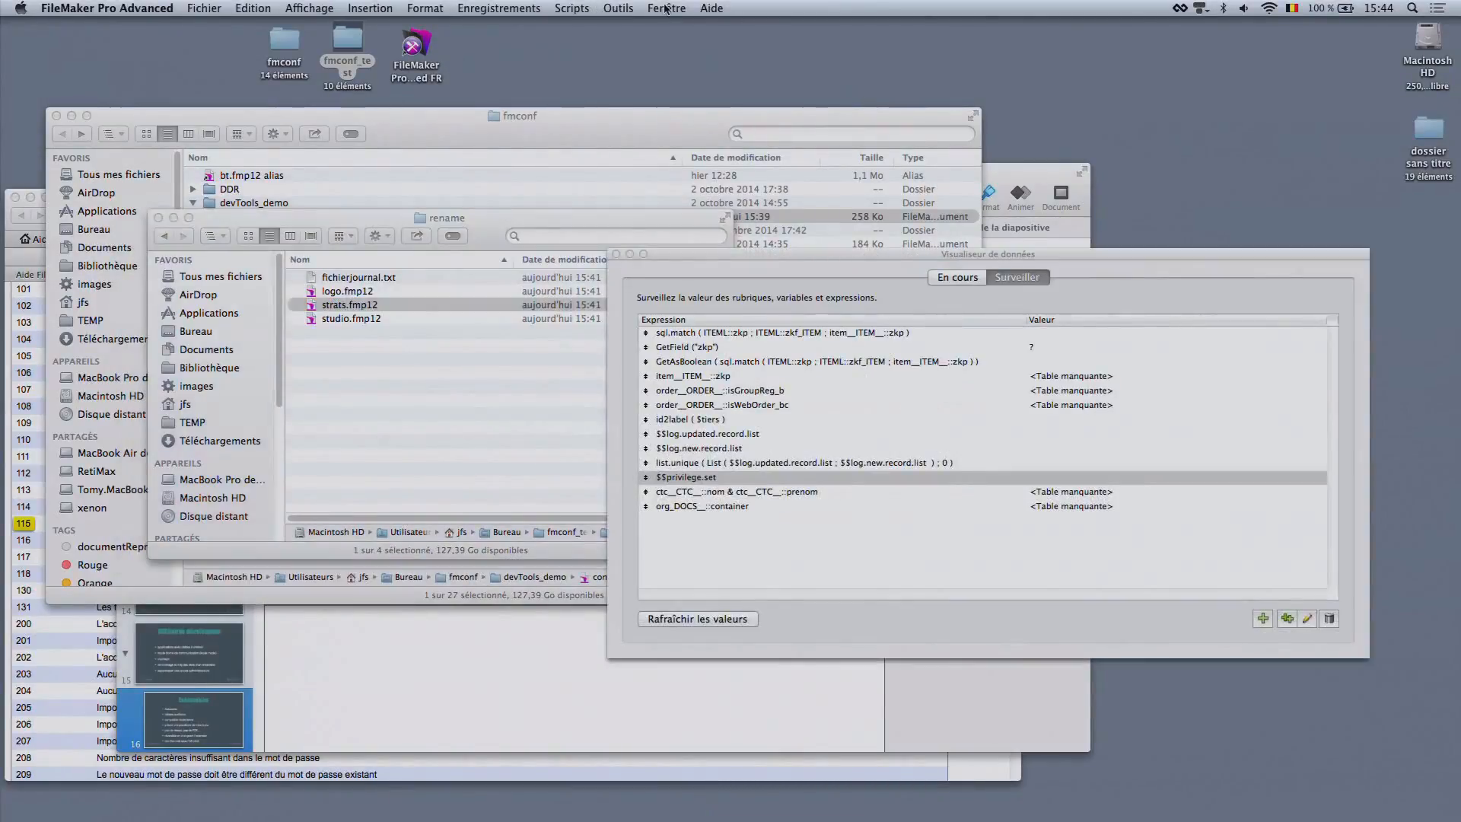
left_click(586, 8)
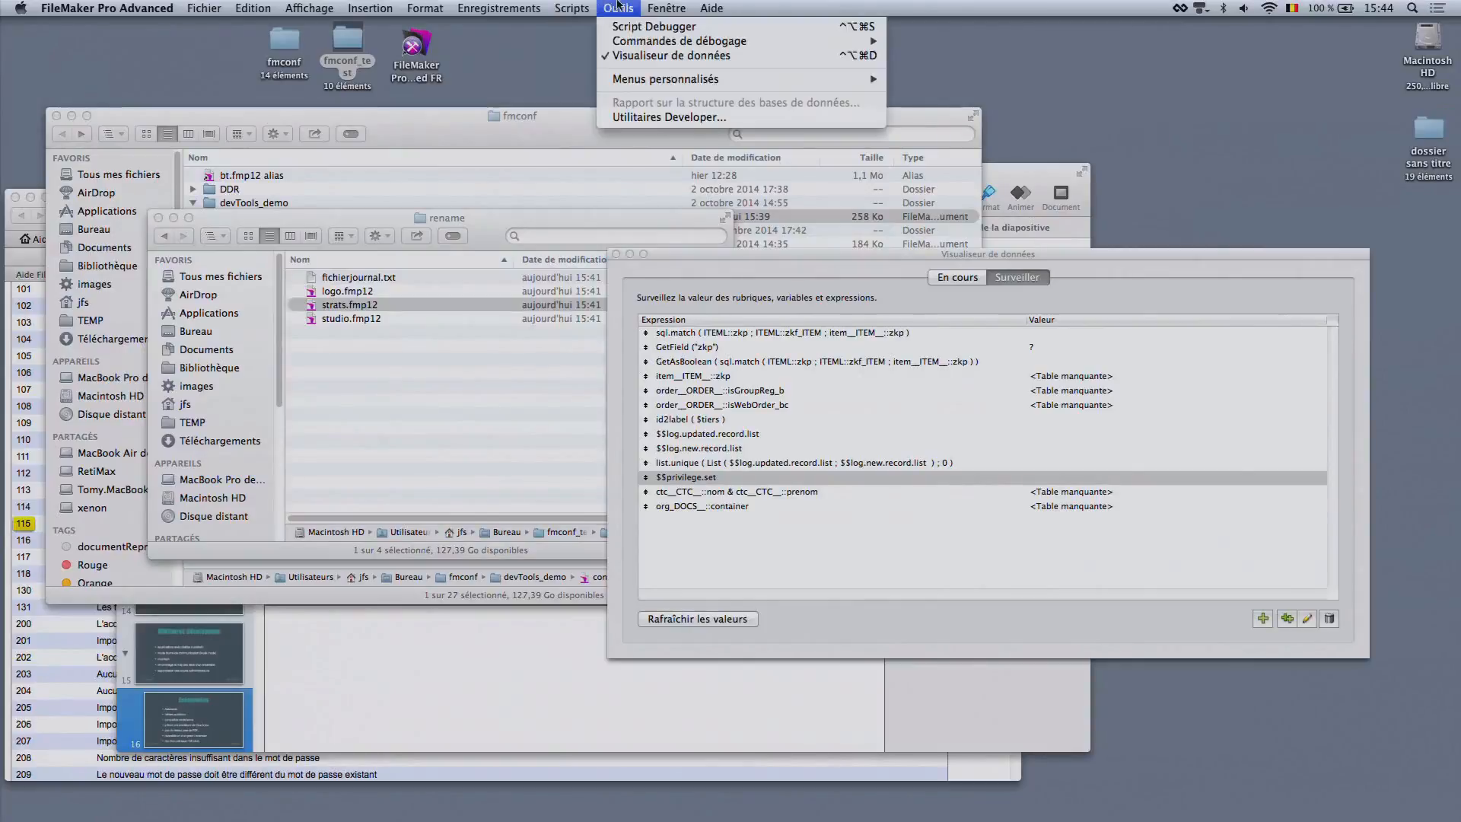
left_click(650, 117)
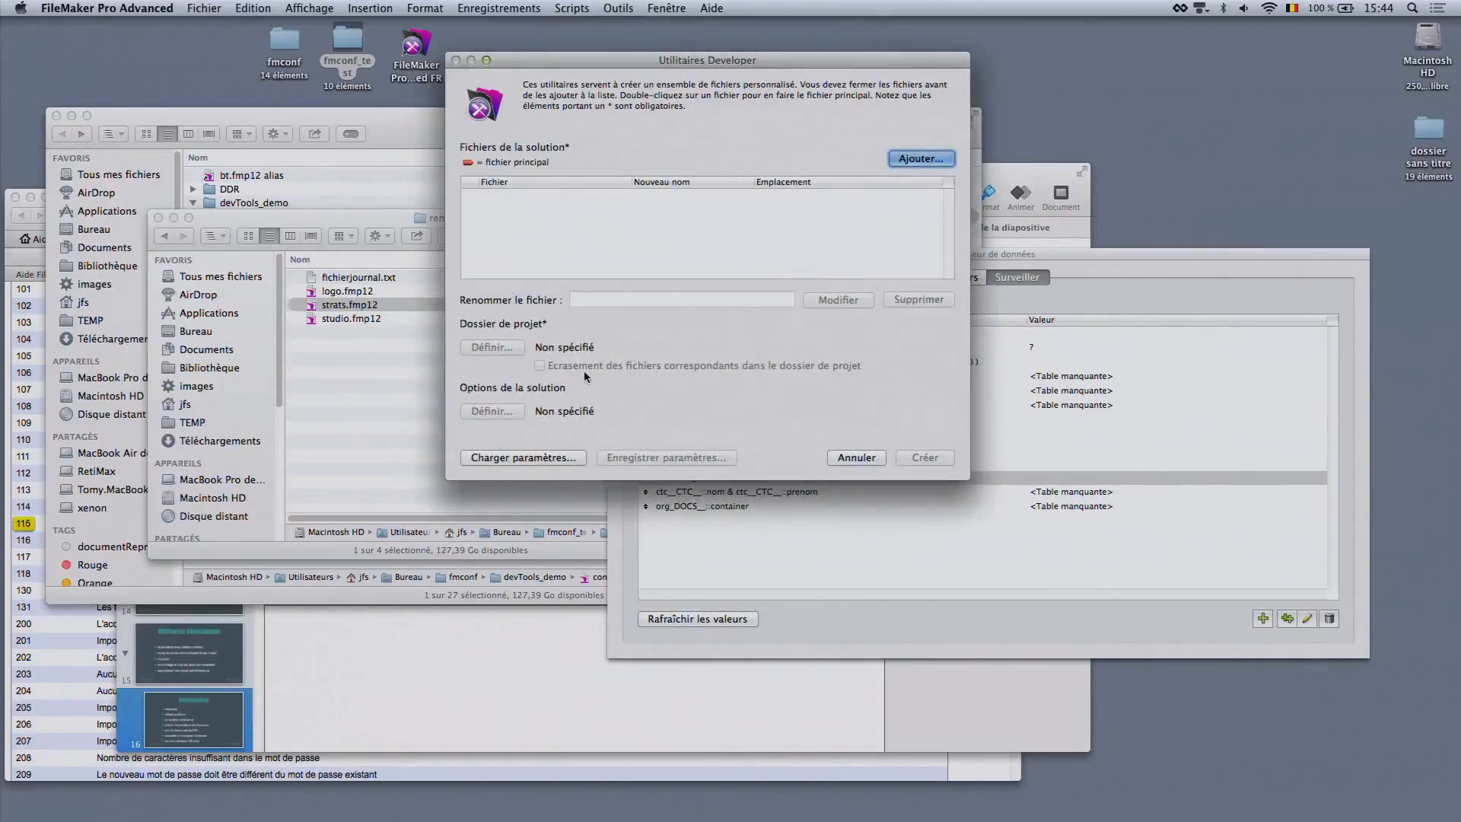
Switch to Keynote to review the Exécutables slide and return to FileMaker Pro Advanced
key("super+Tab")
key("super+Tab")
key("super+Tab")
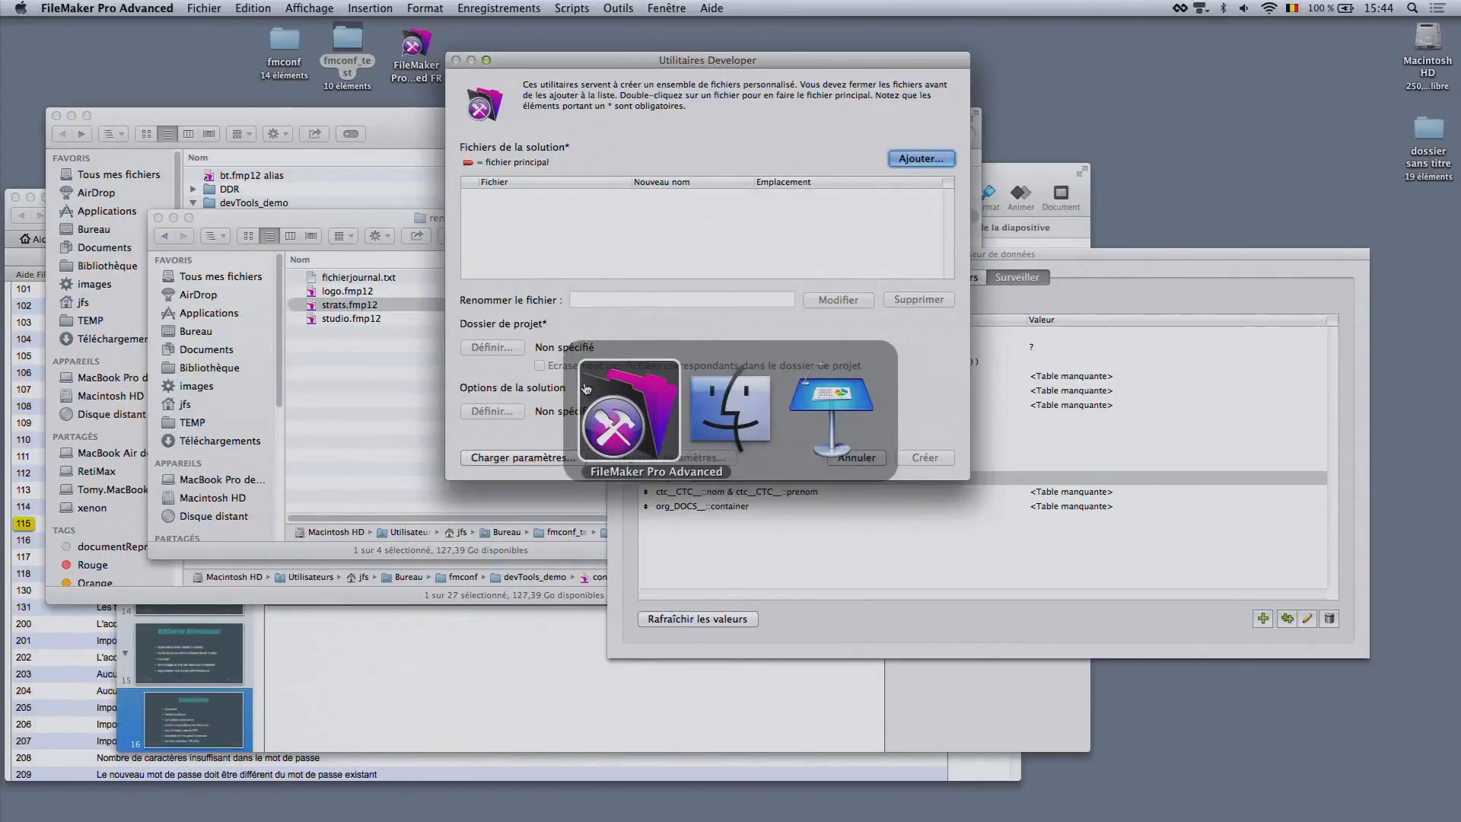
key("super+Tab")
key("super+Tab")
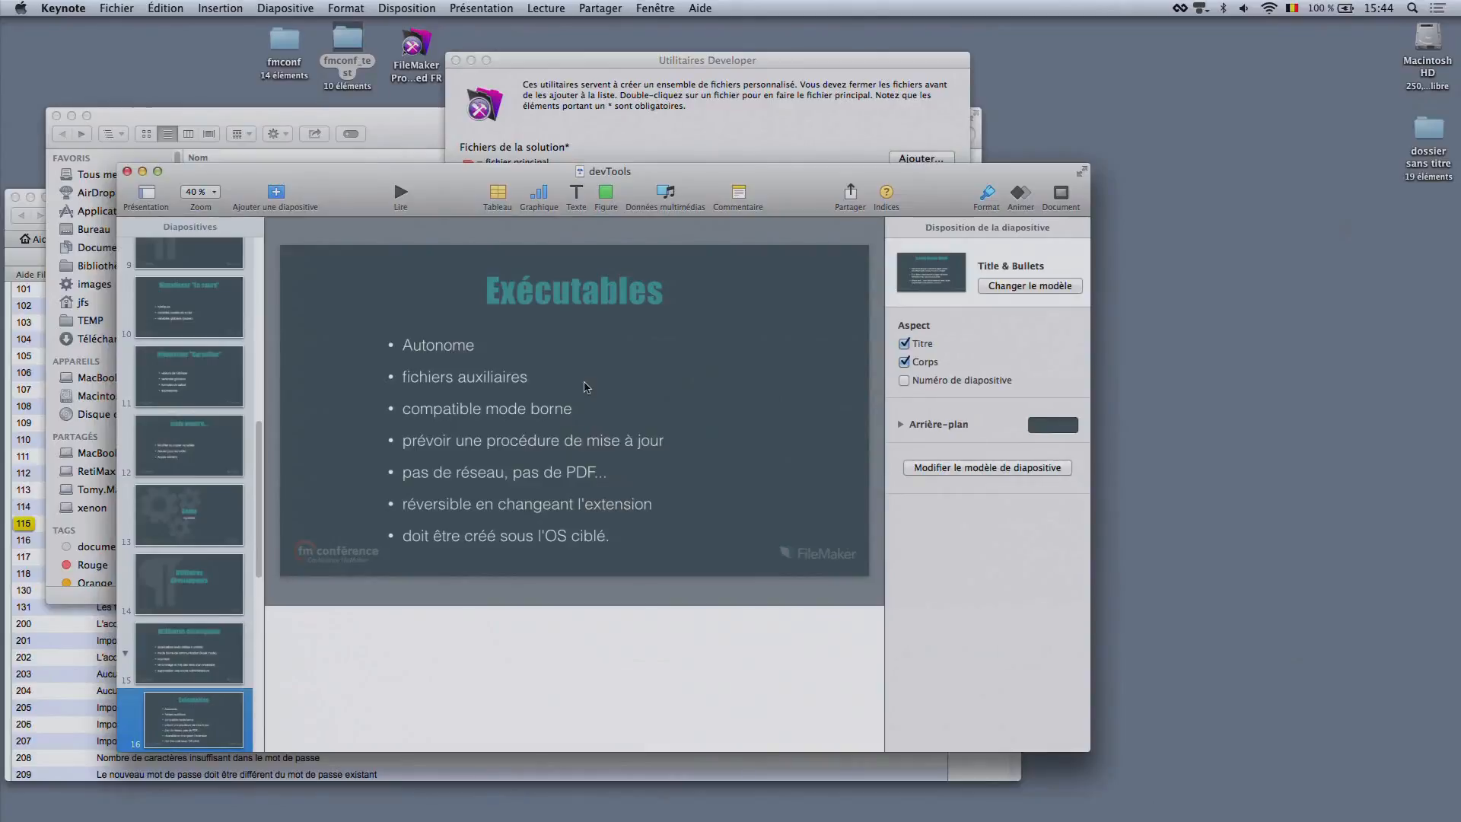
key("super+Tab")
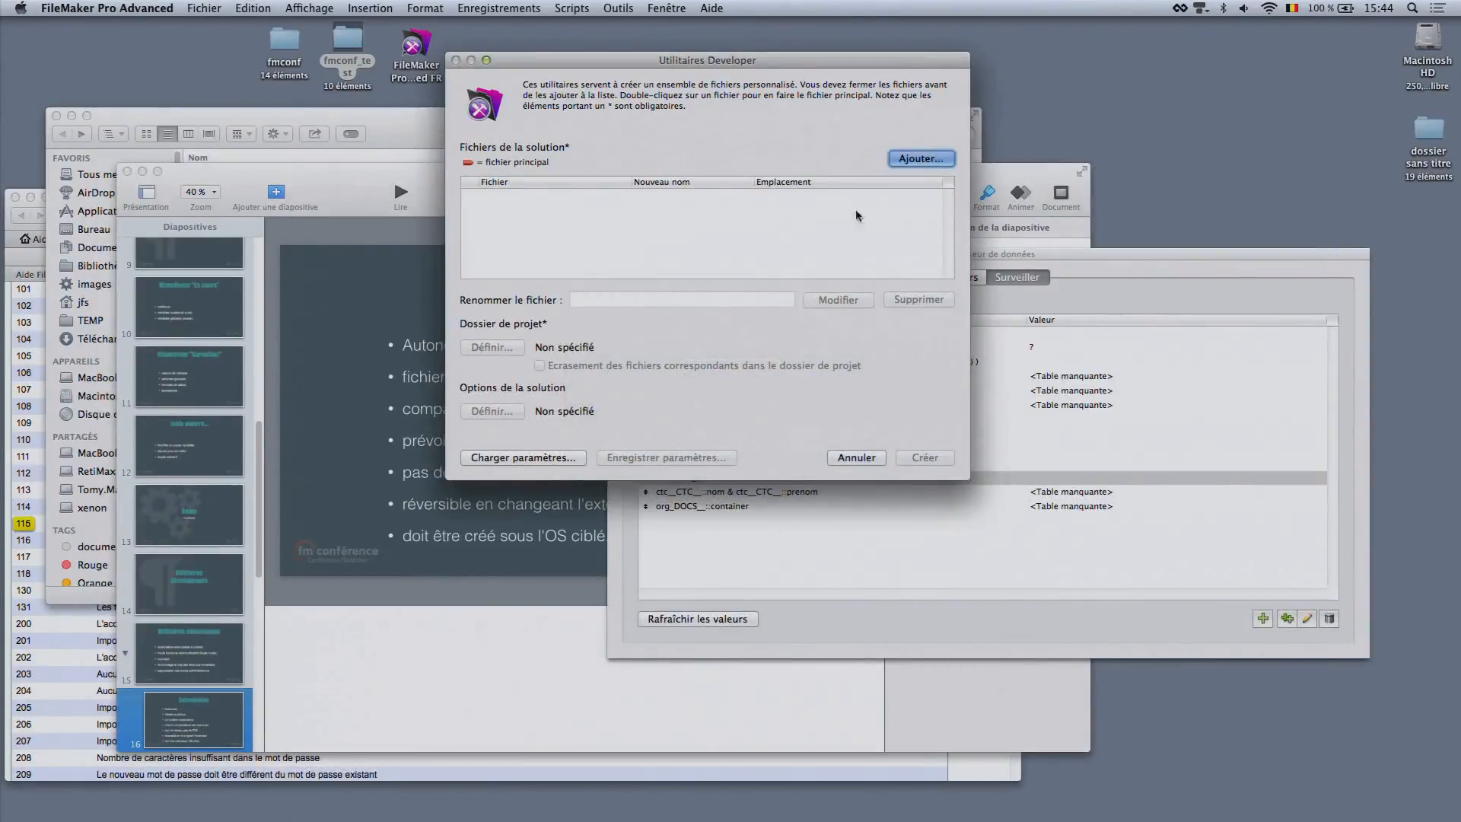
Load the saved settings file 2.exec.sav from DevToolsSaves into the Developer Utilities and check its project folder location
left_click(934, 160)
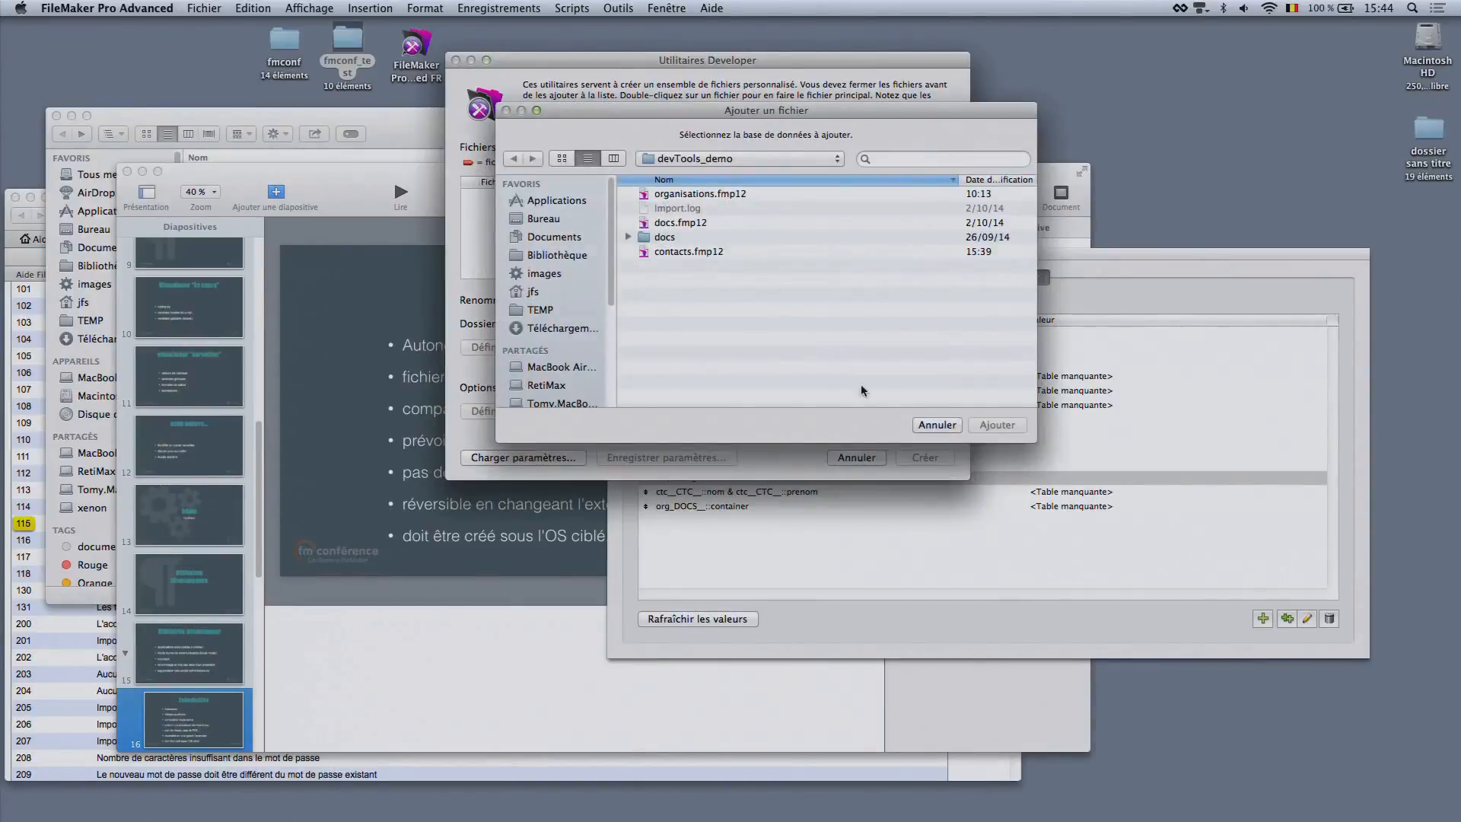
left_click(937, 425)
left_click(579, 459)
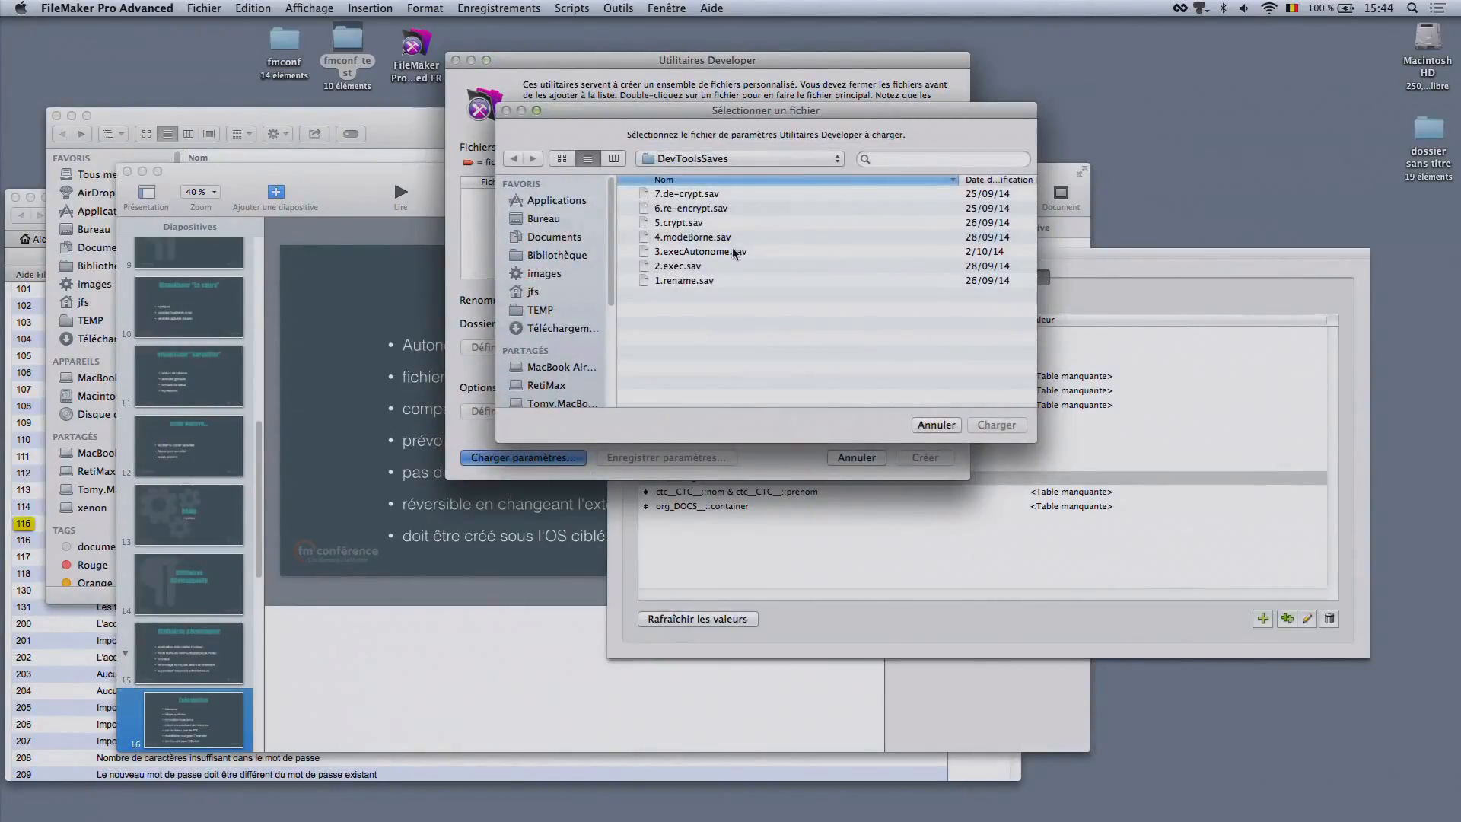
left_click(698, 268)
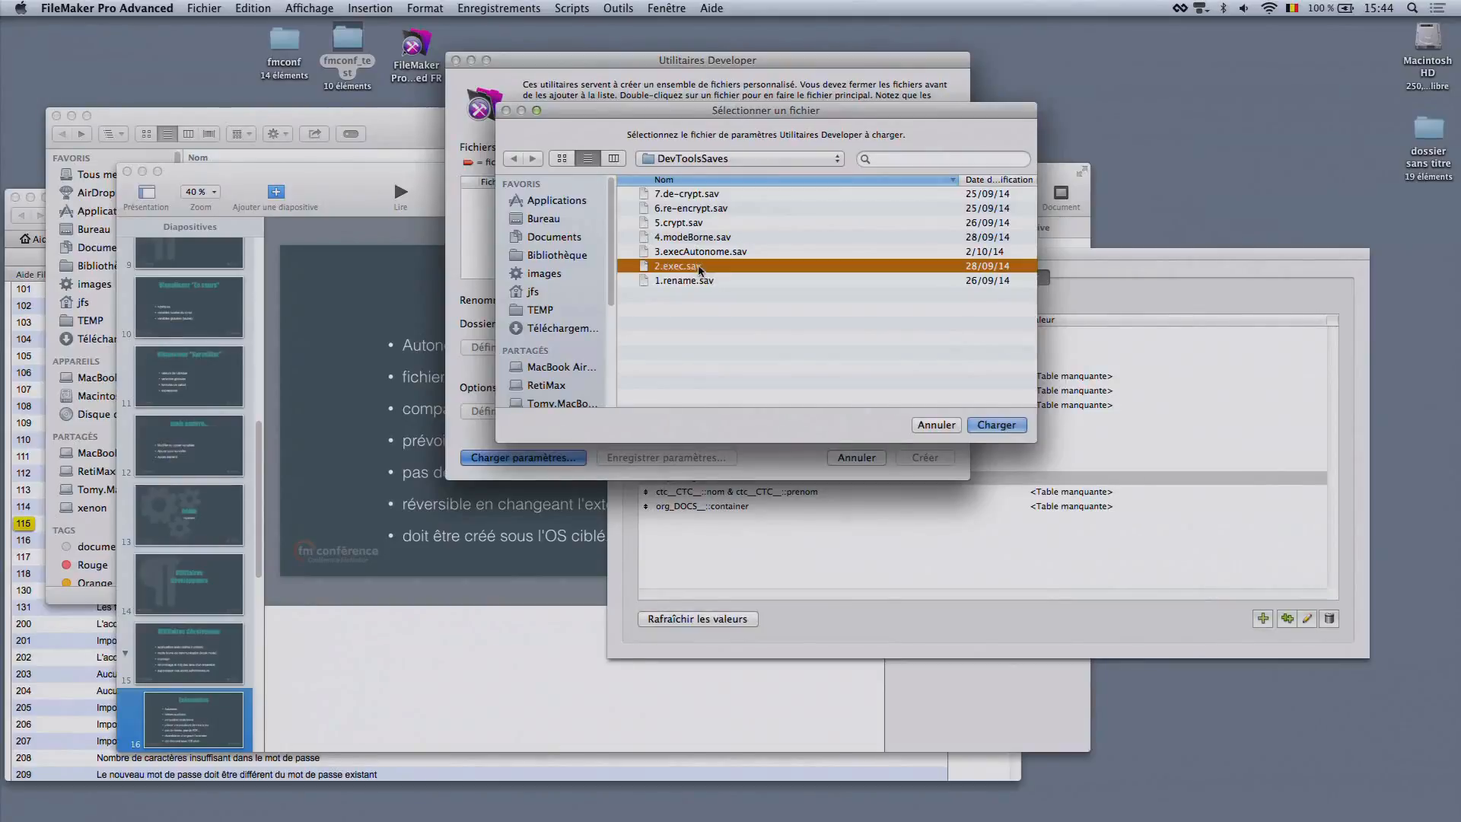
left_click(997, 425)
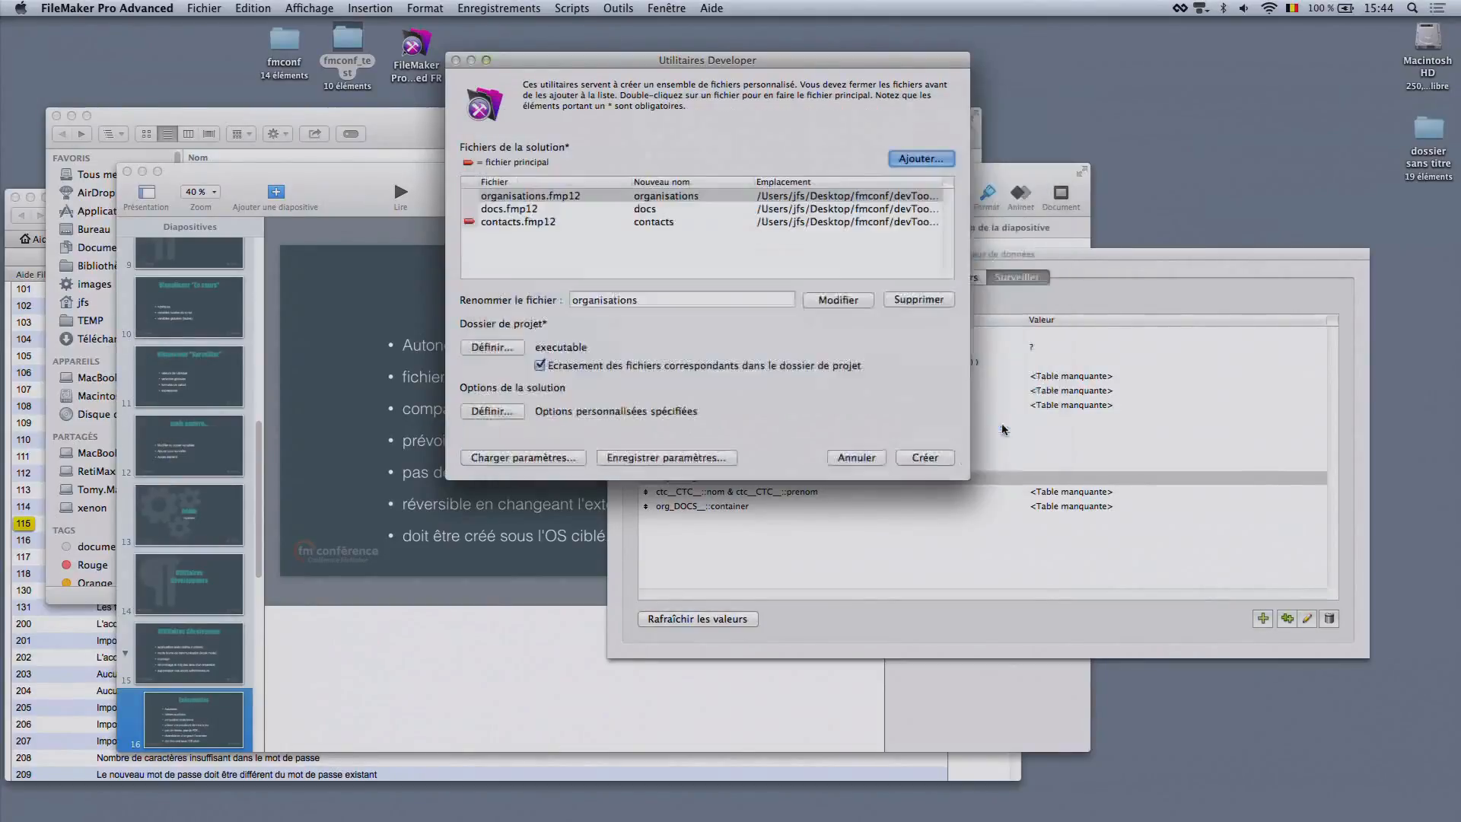
left_click(499, 348)
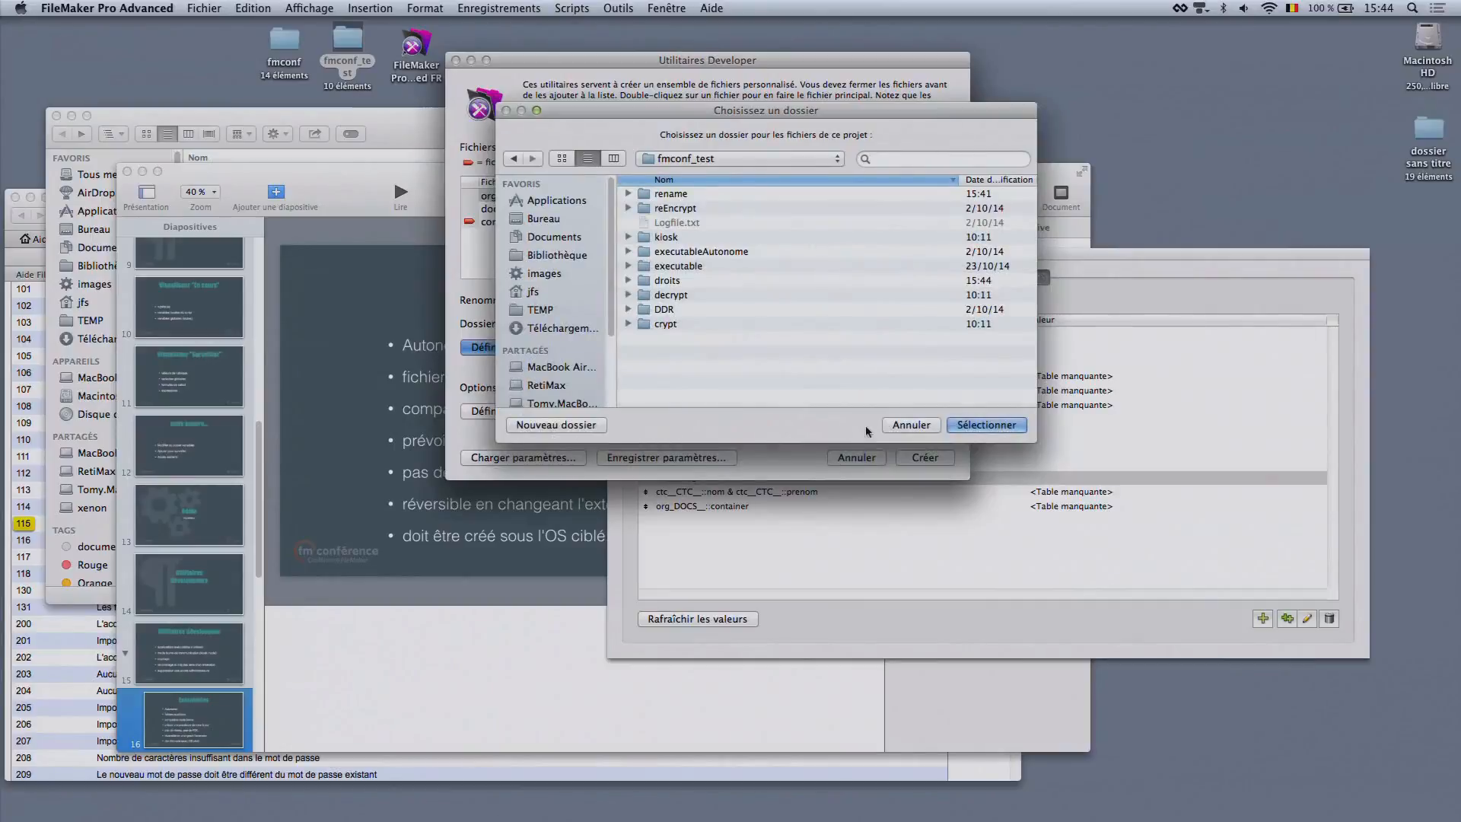
left_click(910, 425)
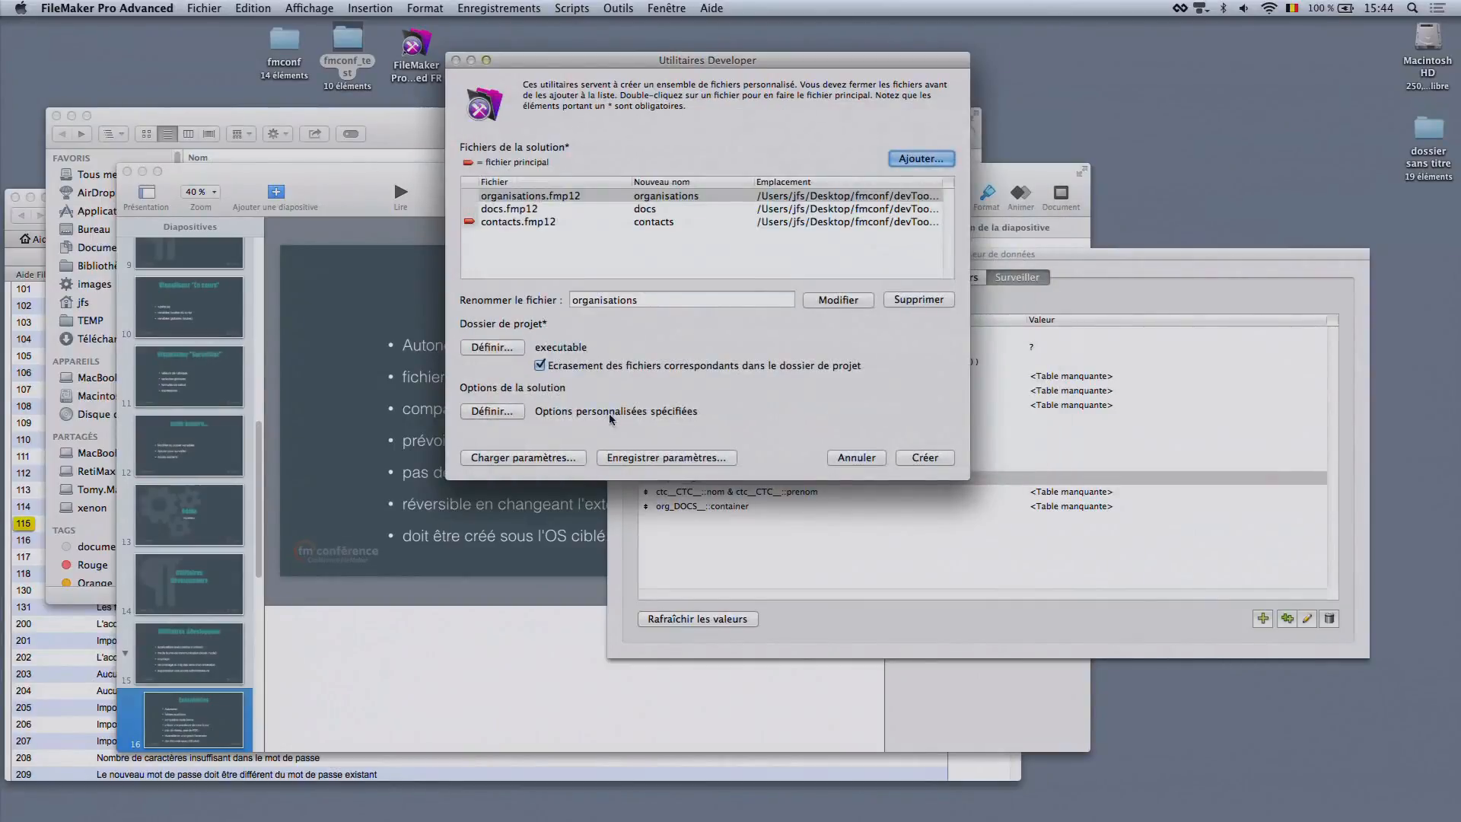
In the solution options for the runtime application, set the file extension to cine
left_click(474, 415)
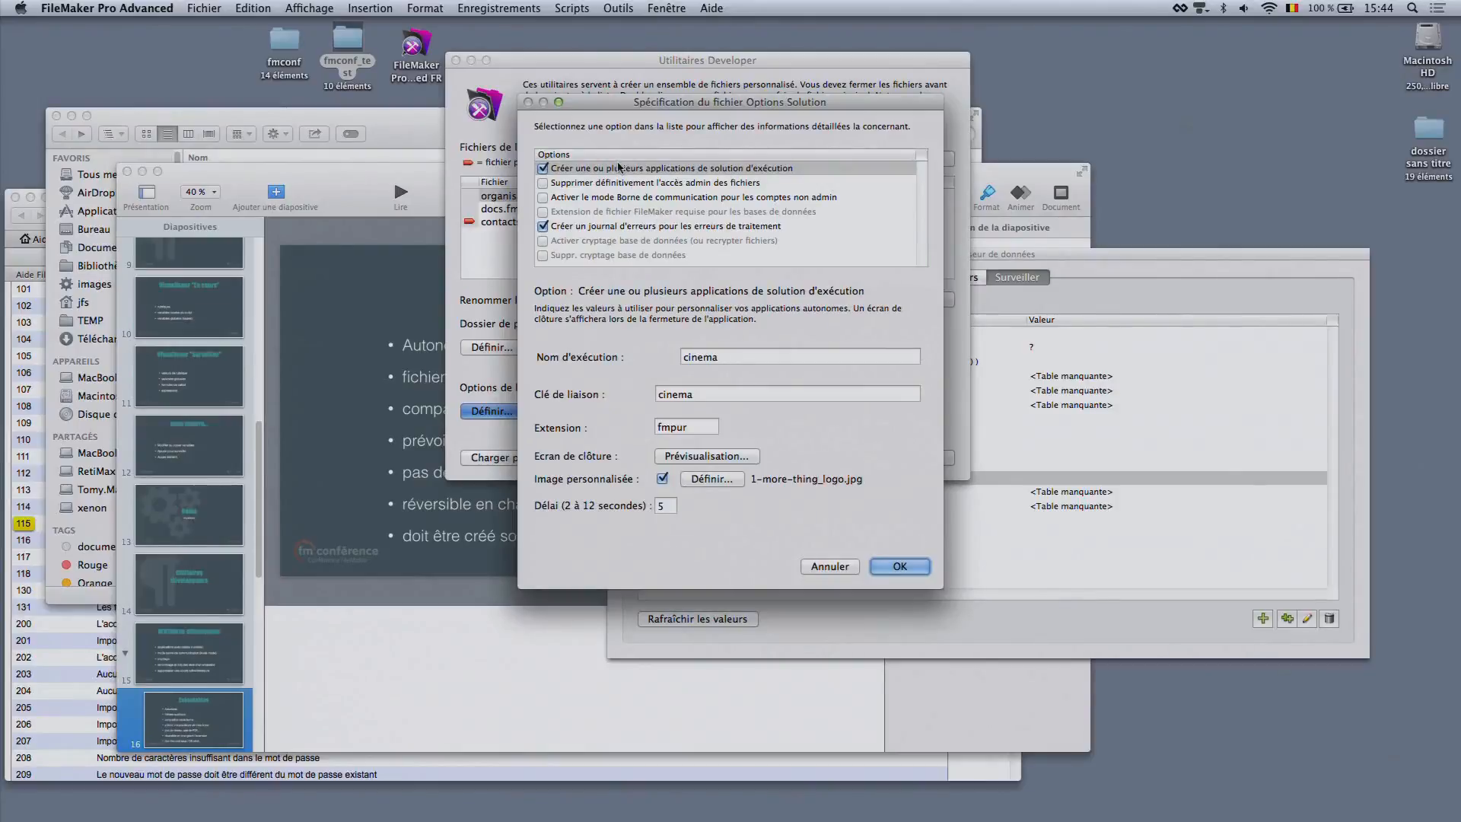
left_click(618, 167)
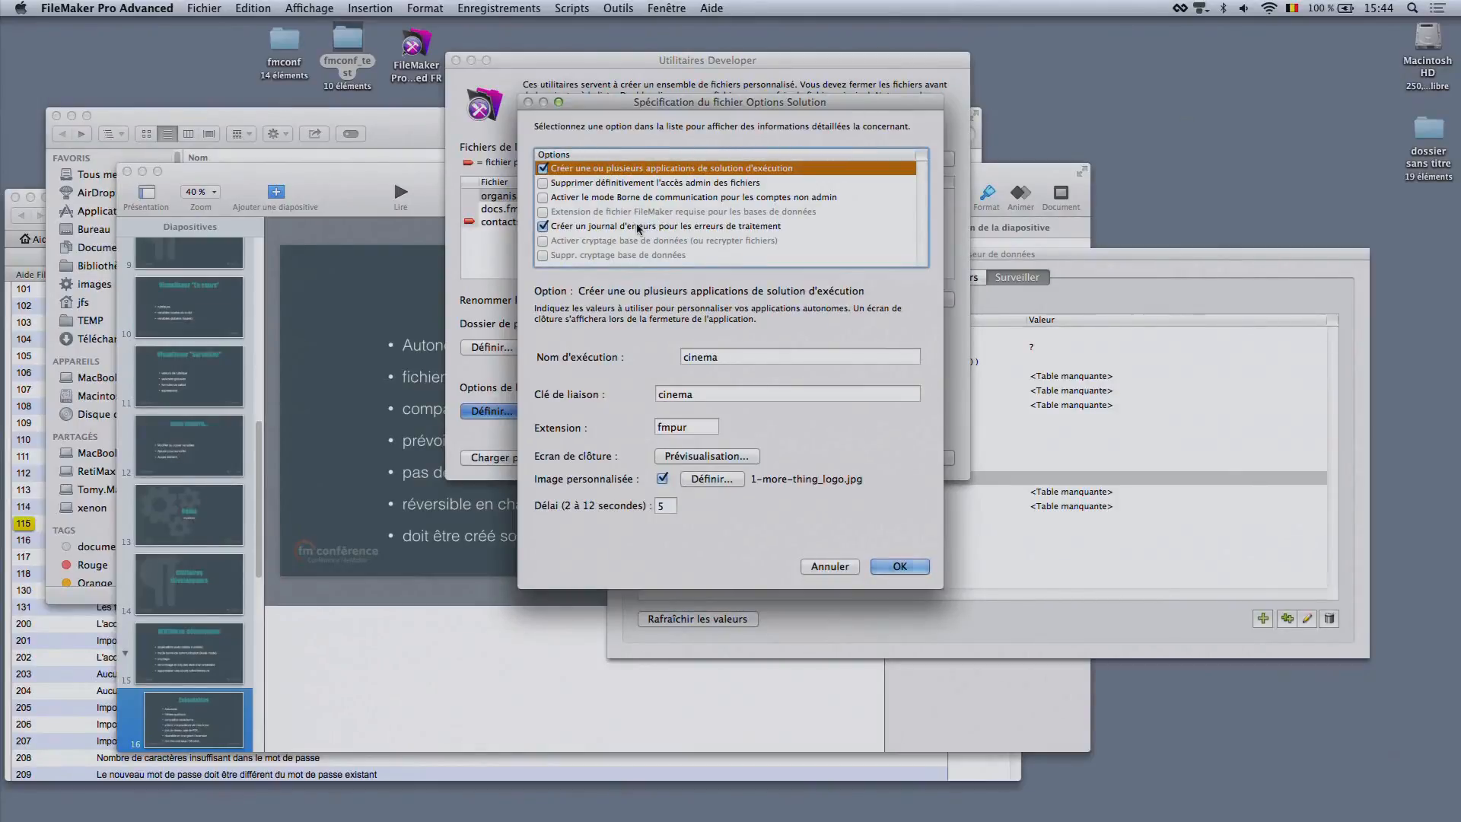
left_click(757, 350)
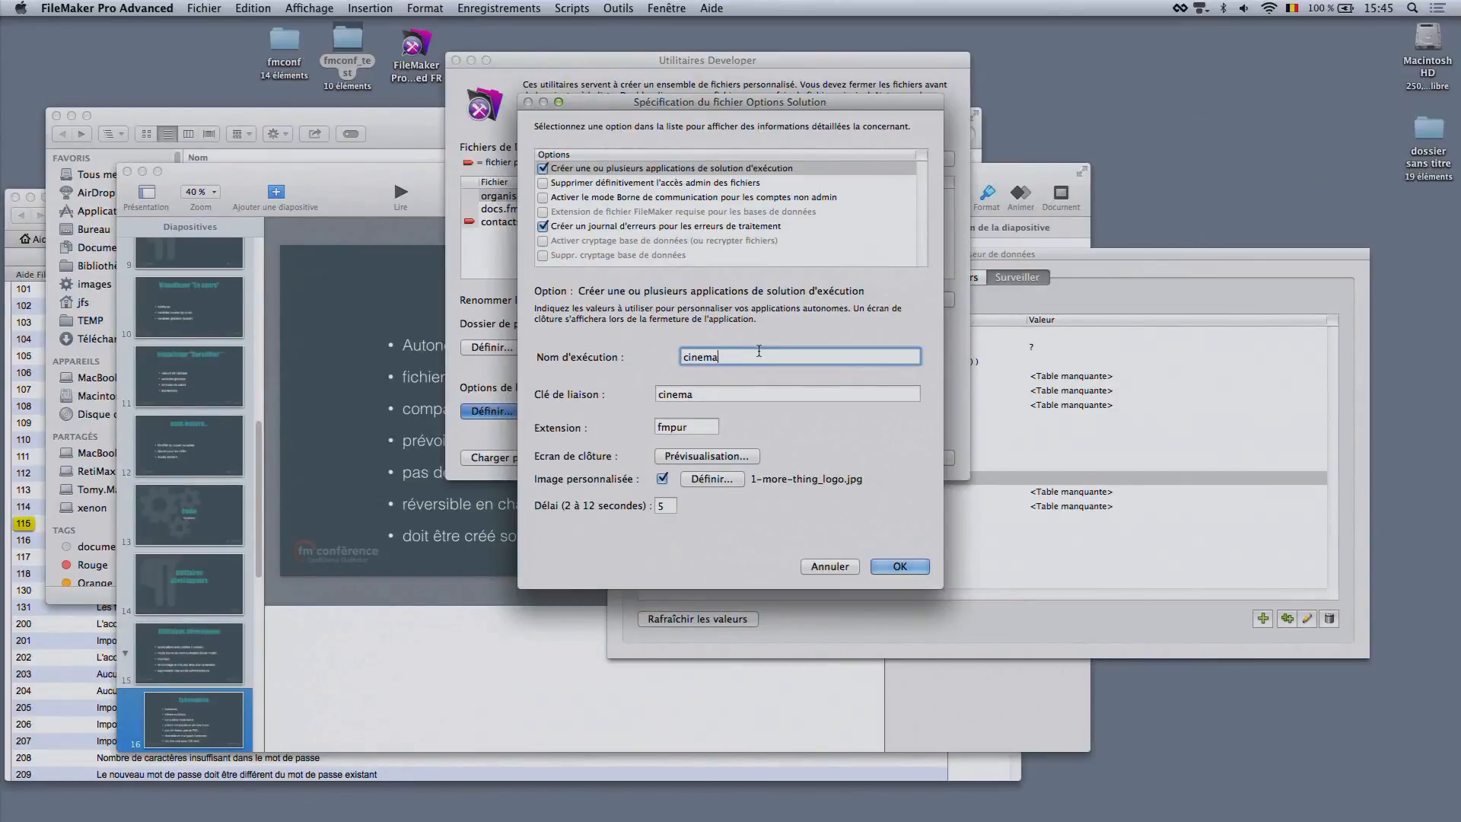
left_click(759, 394)
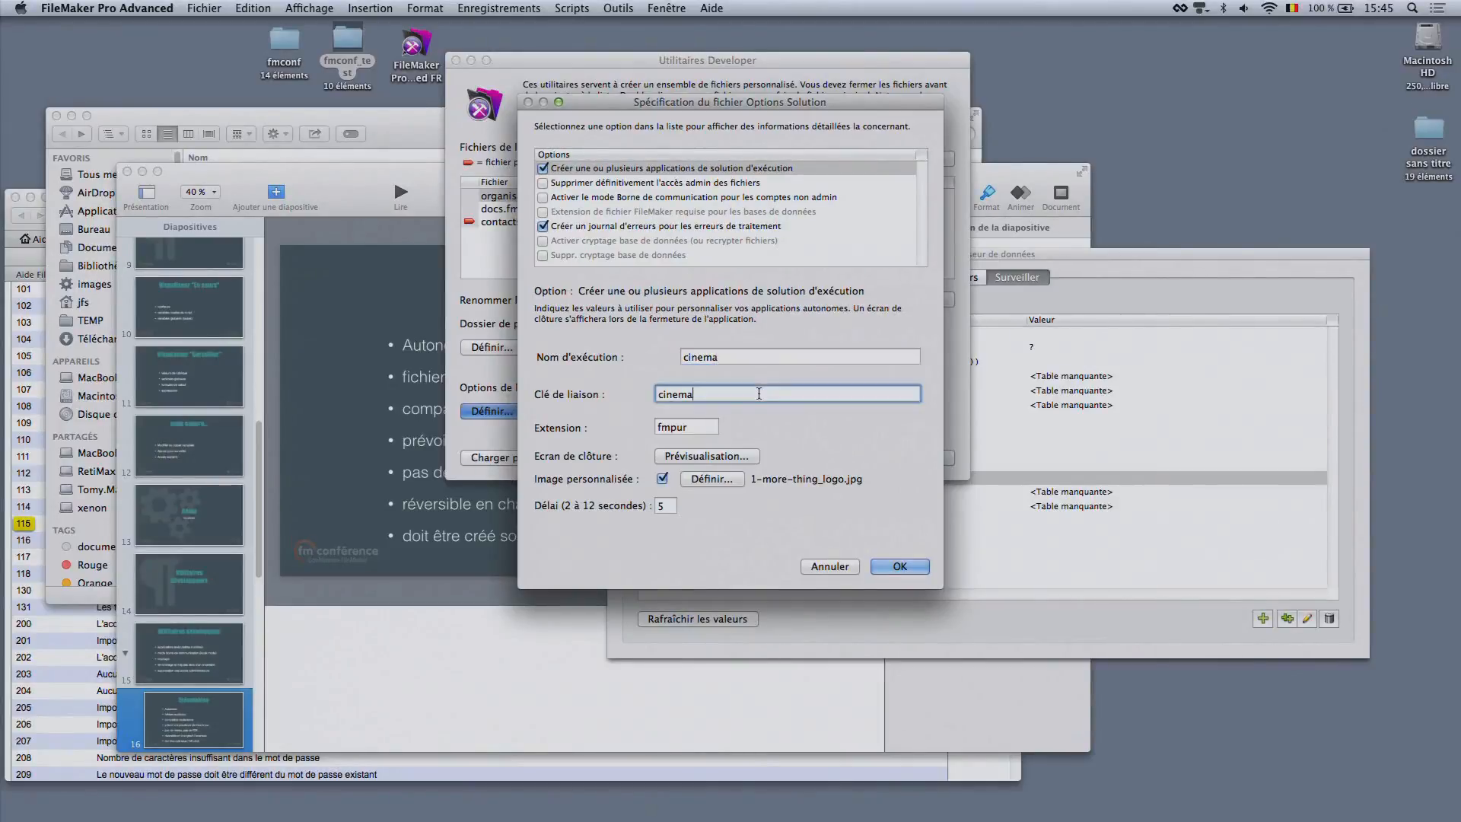
left_click(707, 423)
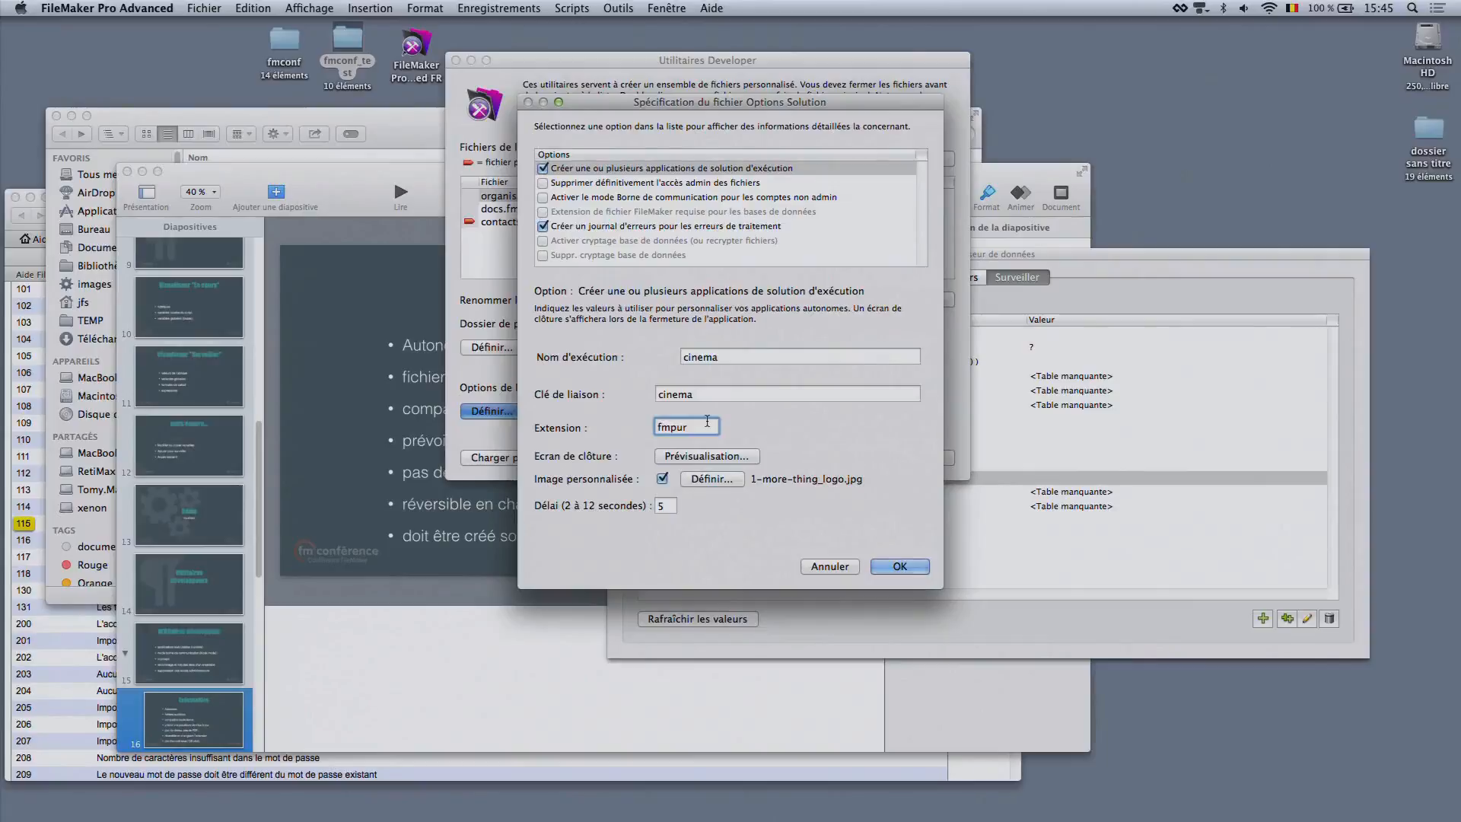
left_click_drag(707, 423, 657, 427)
type("cine")
left_click(691, 391)
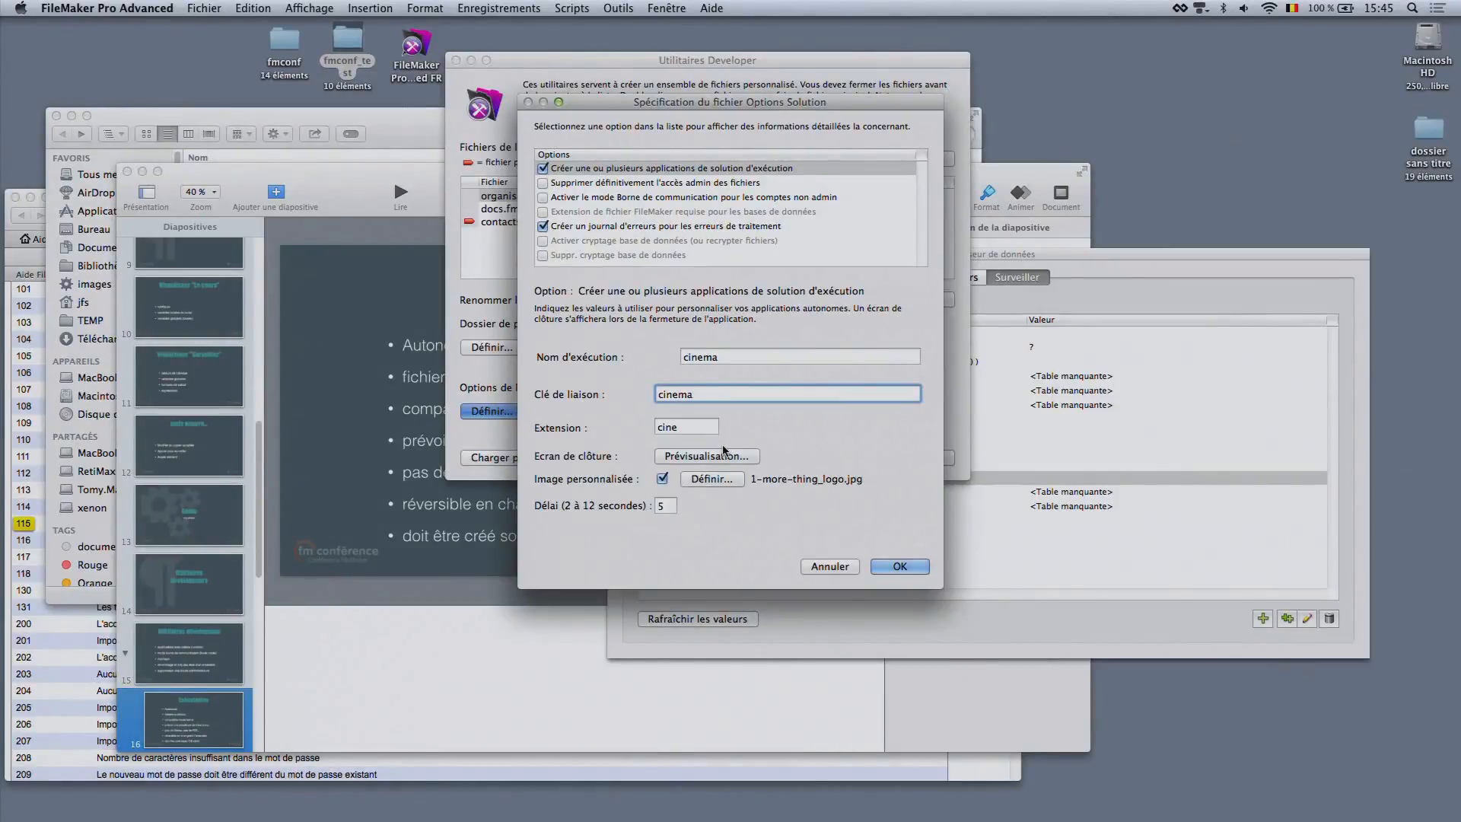
left_click(690, 423)
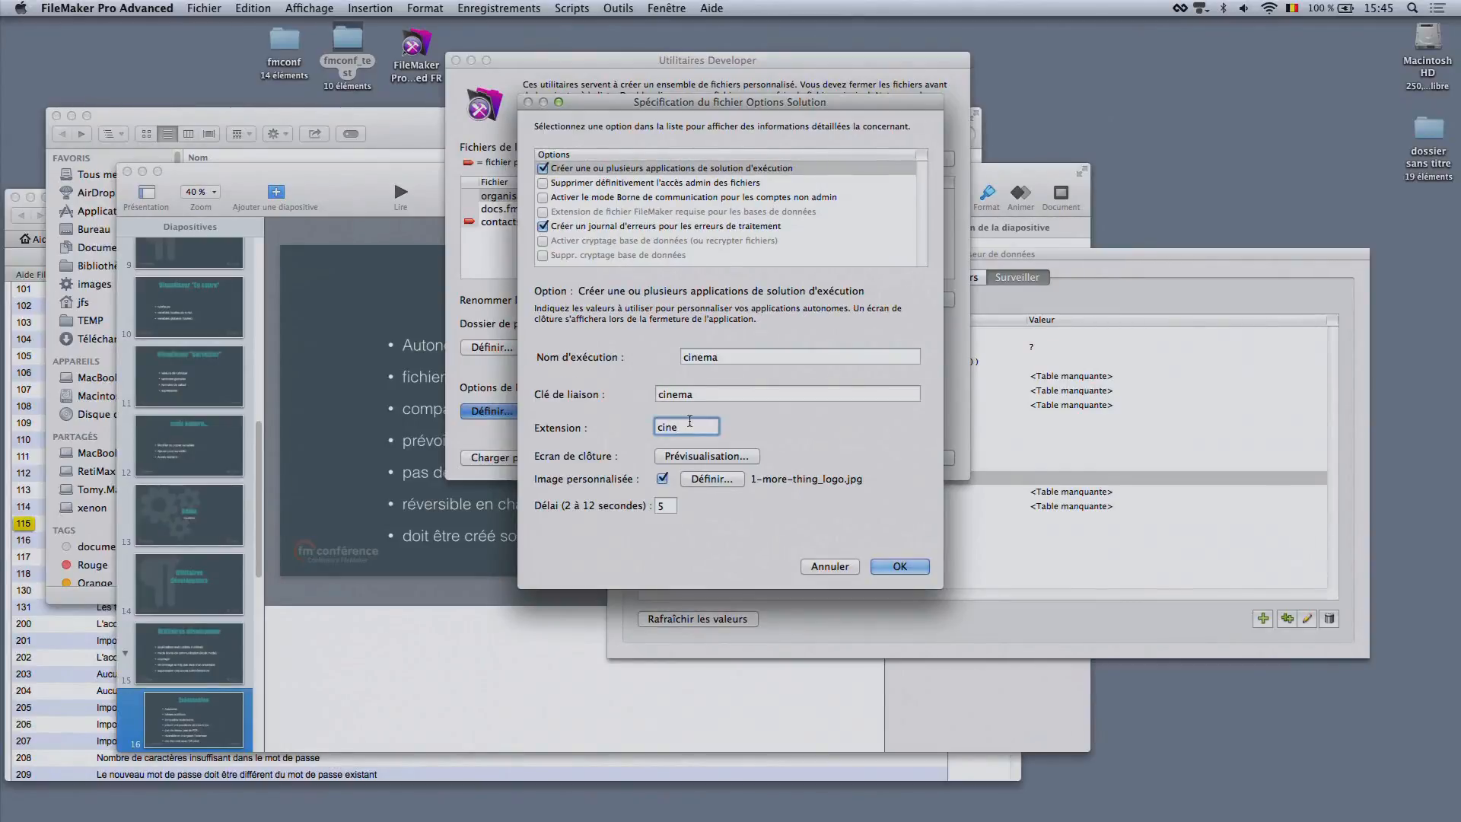
Check the custom closing-screen image choices, accept the solution options and create the runtime file set
left_click(718, 456)
left_click(700, 479)
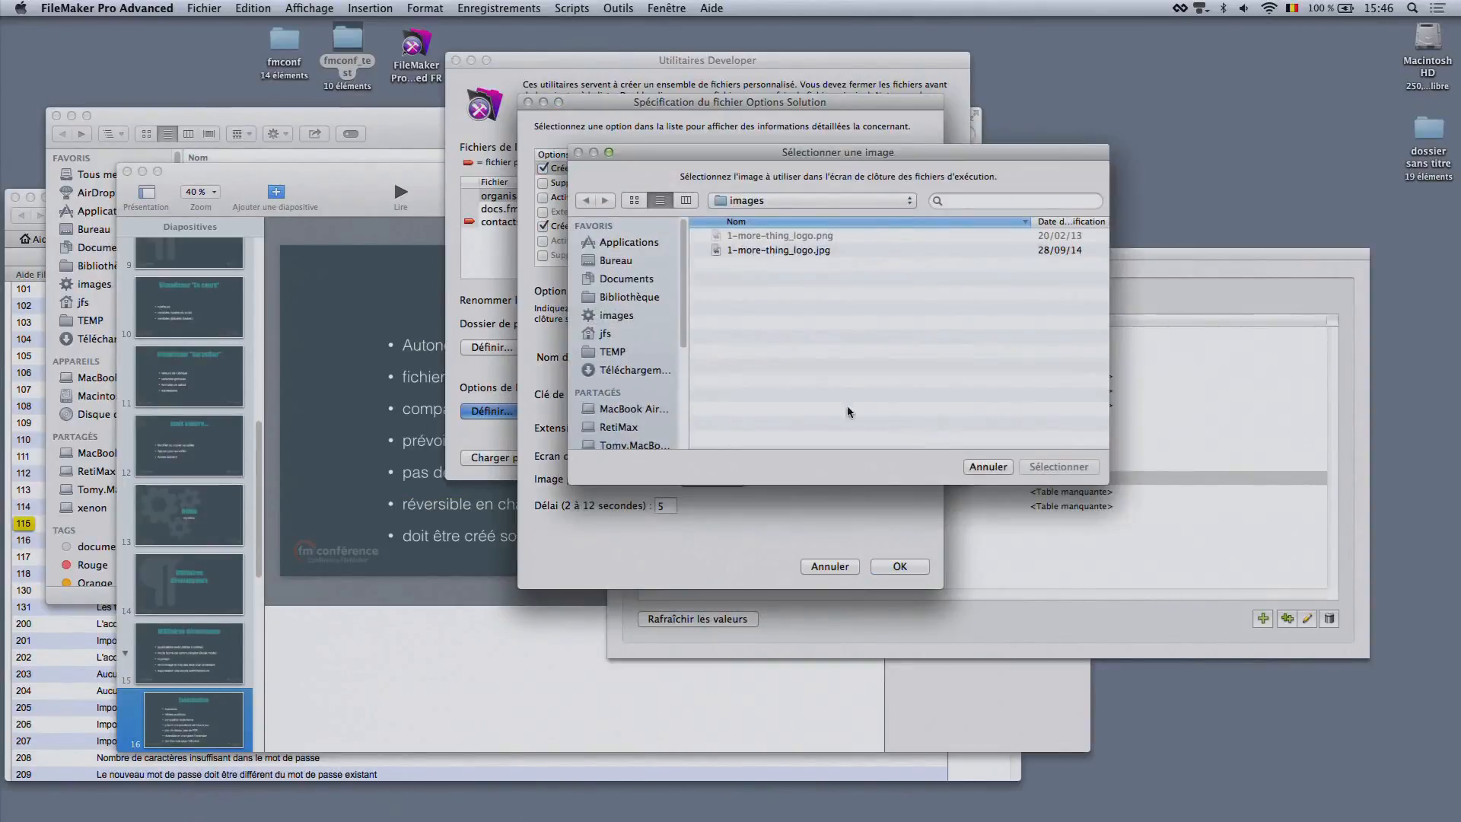
left_click(987, 467)
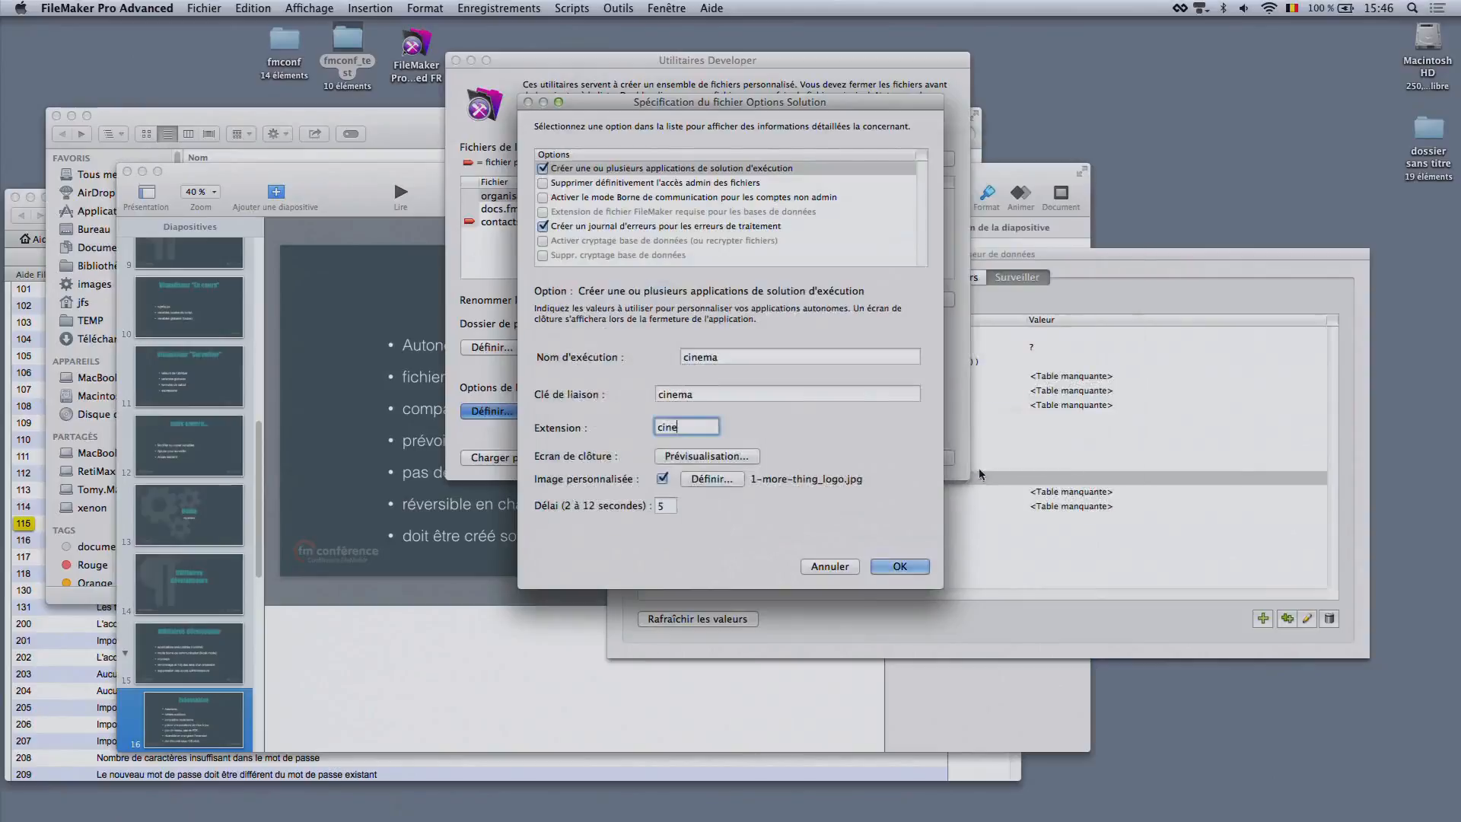
left_click(900, 566)
left_click(914, 458)
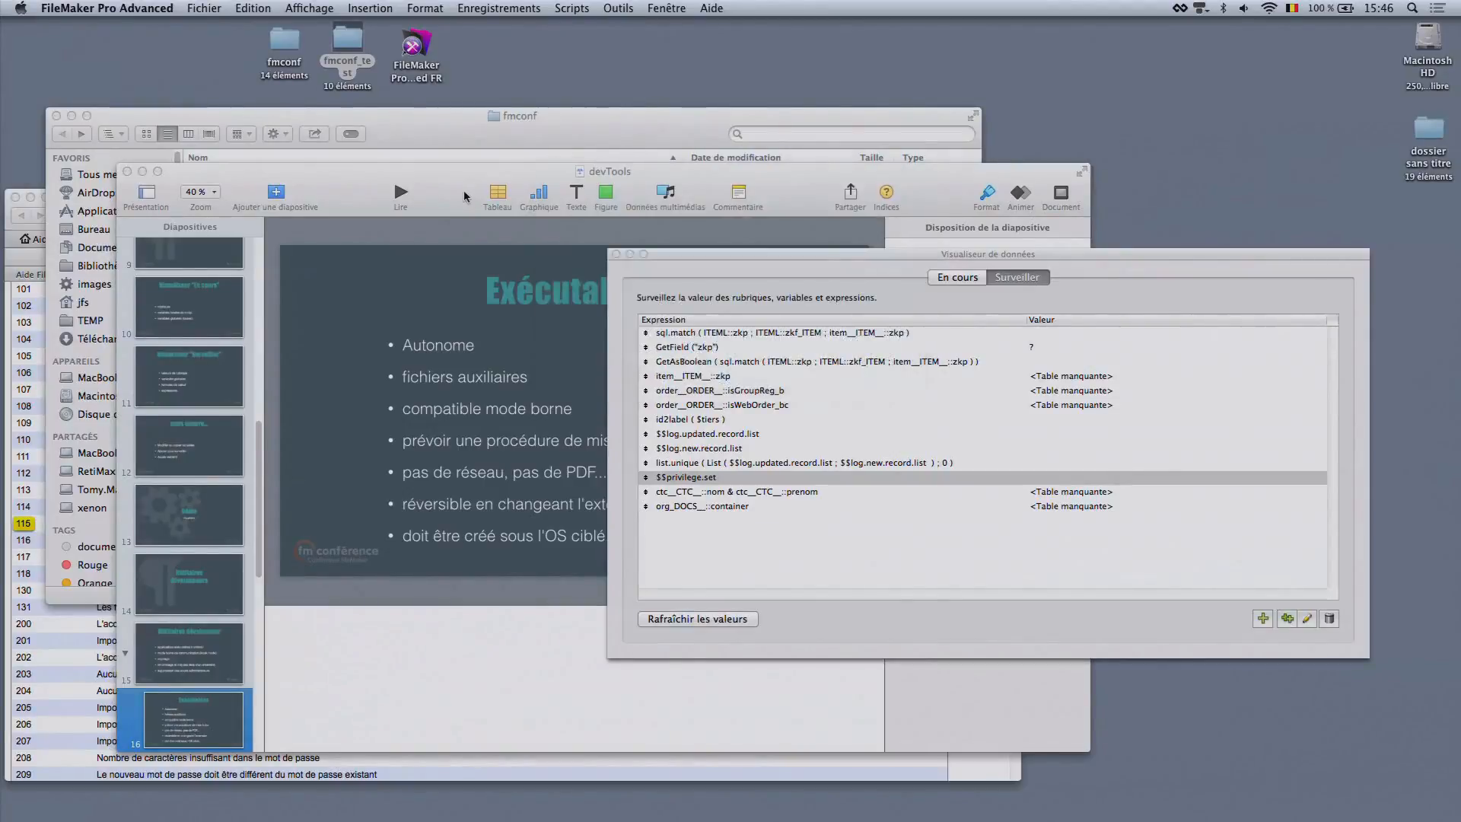
Switch to Finder and open the cinema folder inside the executable folder of fmconf_test
key("super+Tab")
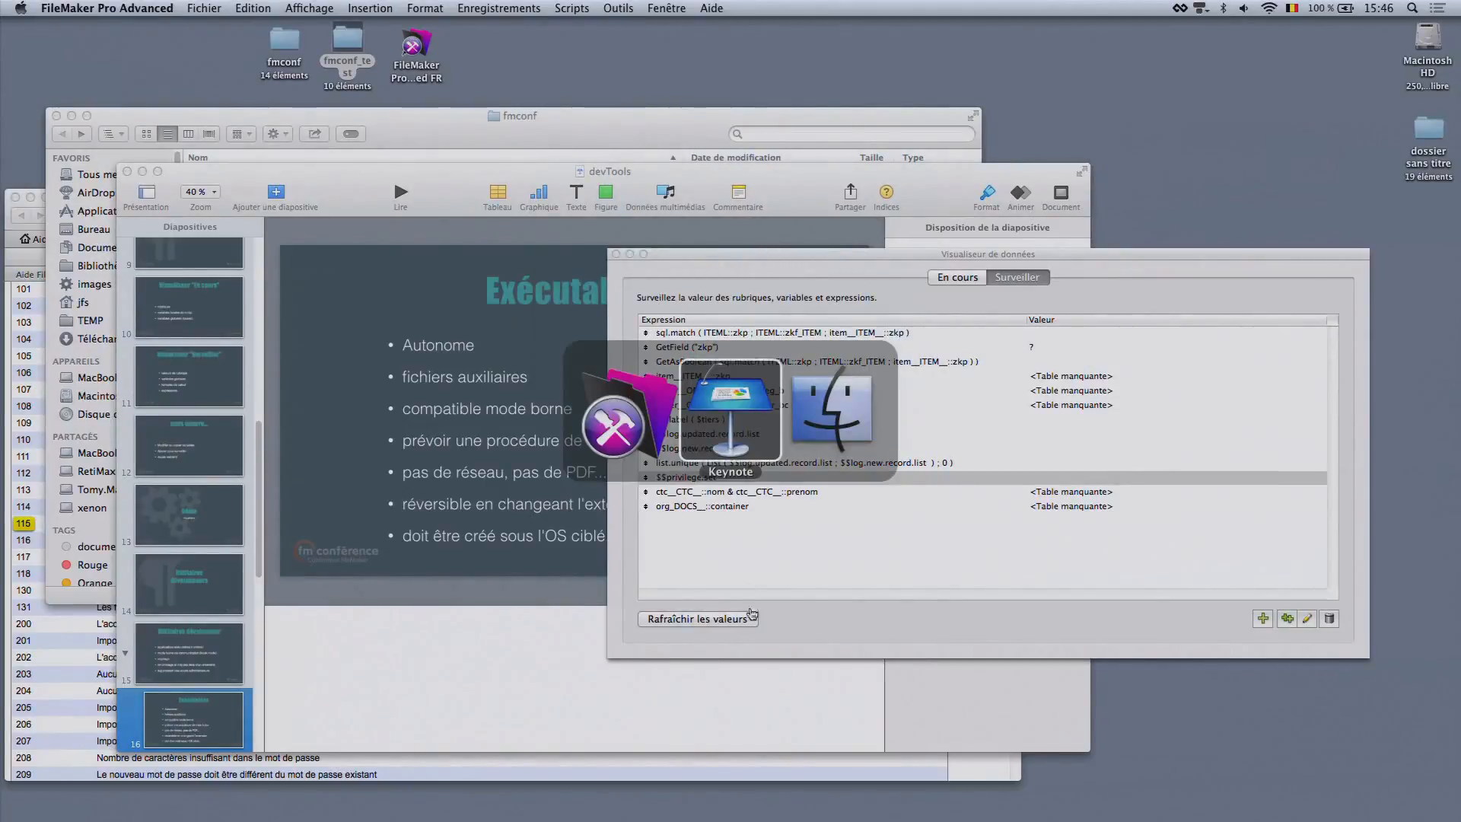
left_click(665, 434)
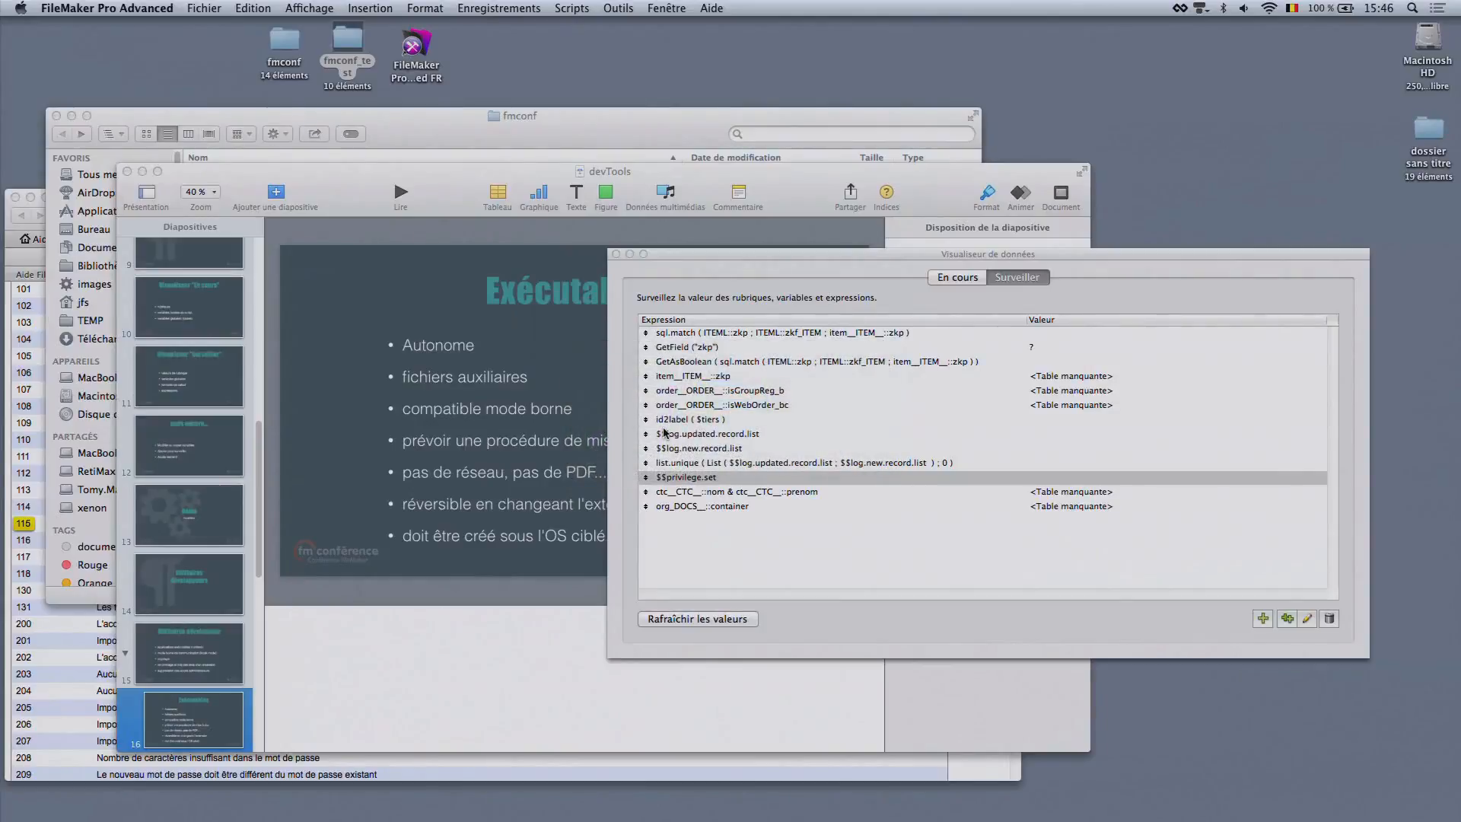
left_click(288, 40)
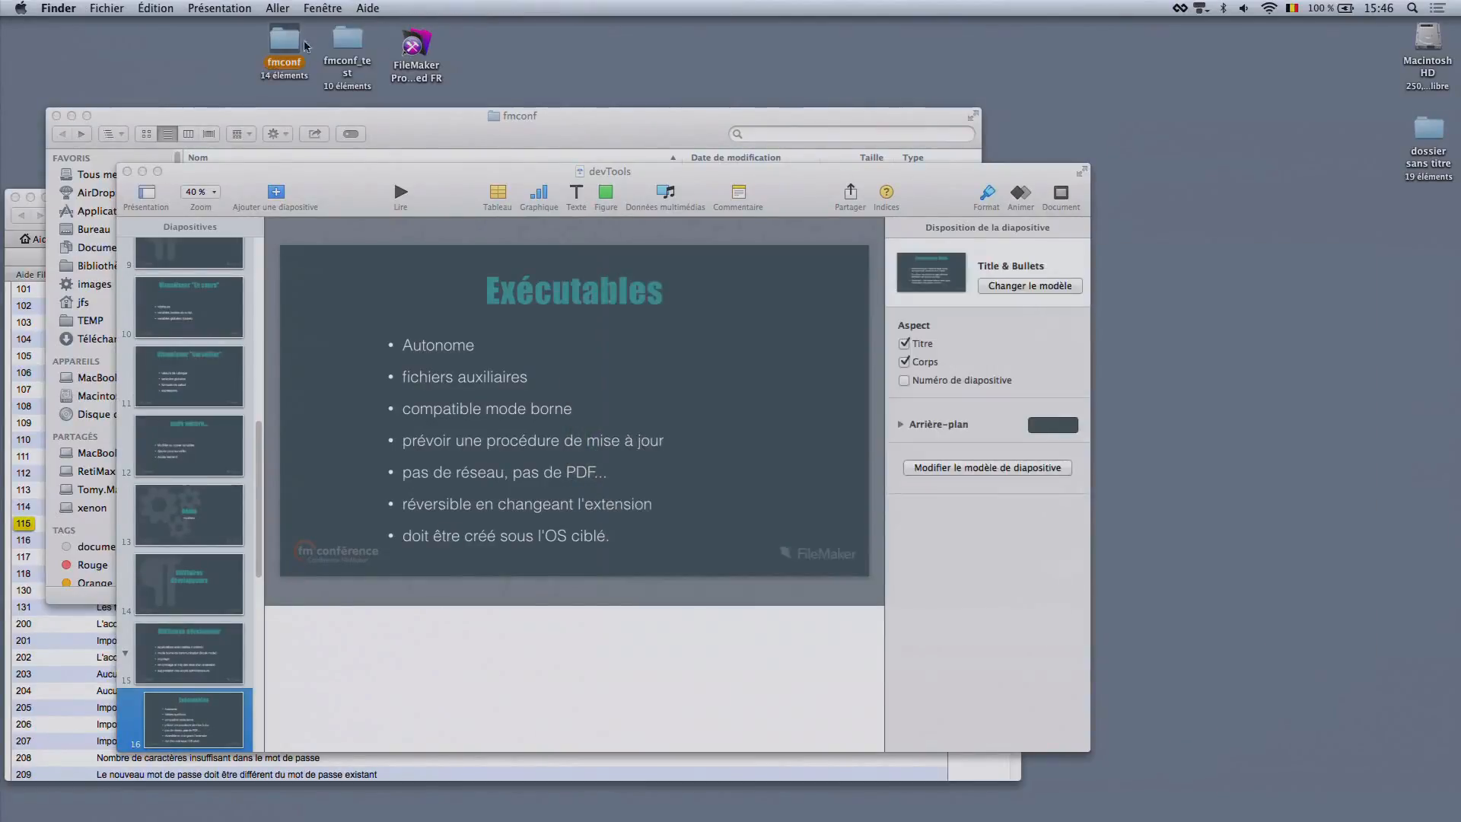
double_click(358, 47)
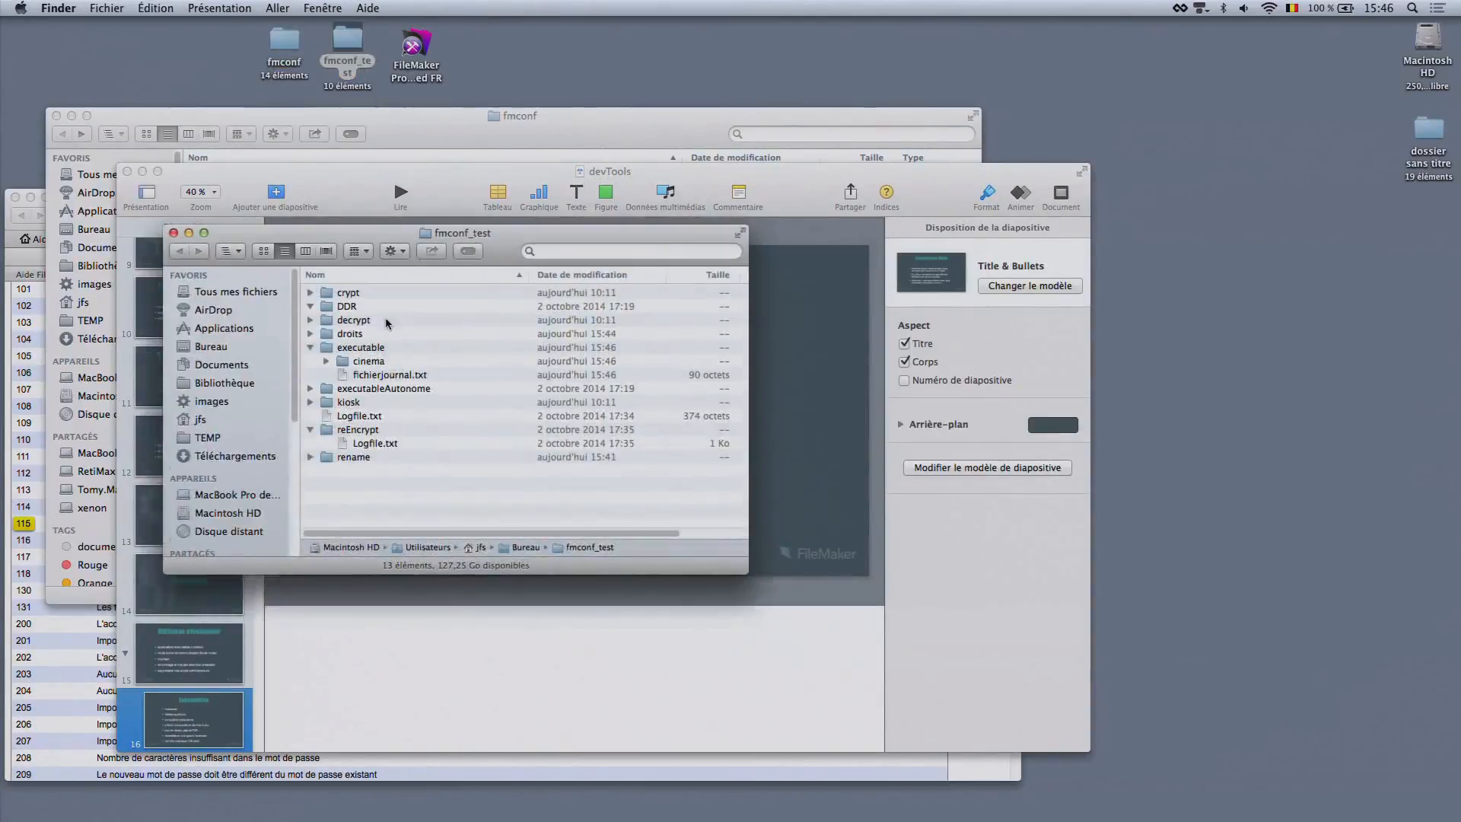
left_click(377, 362)
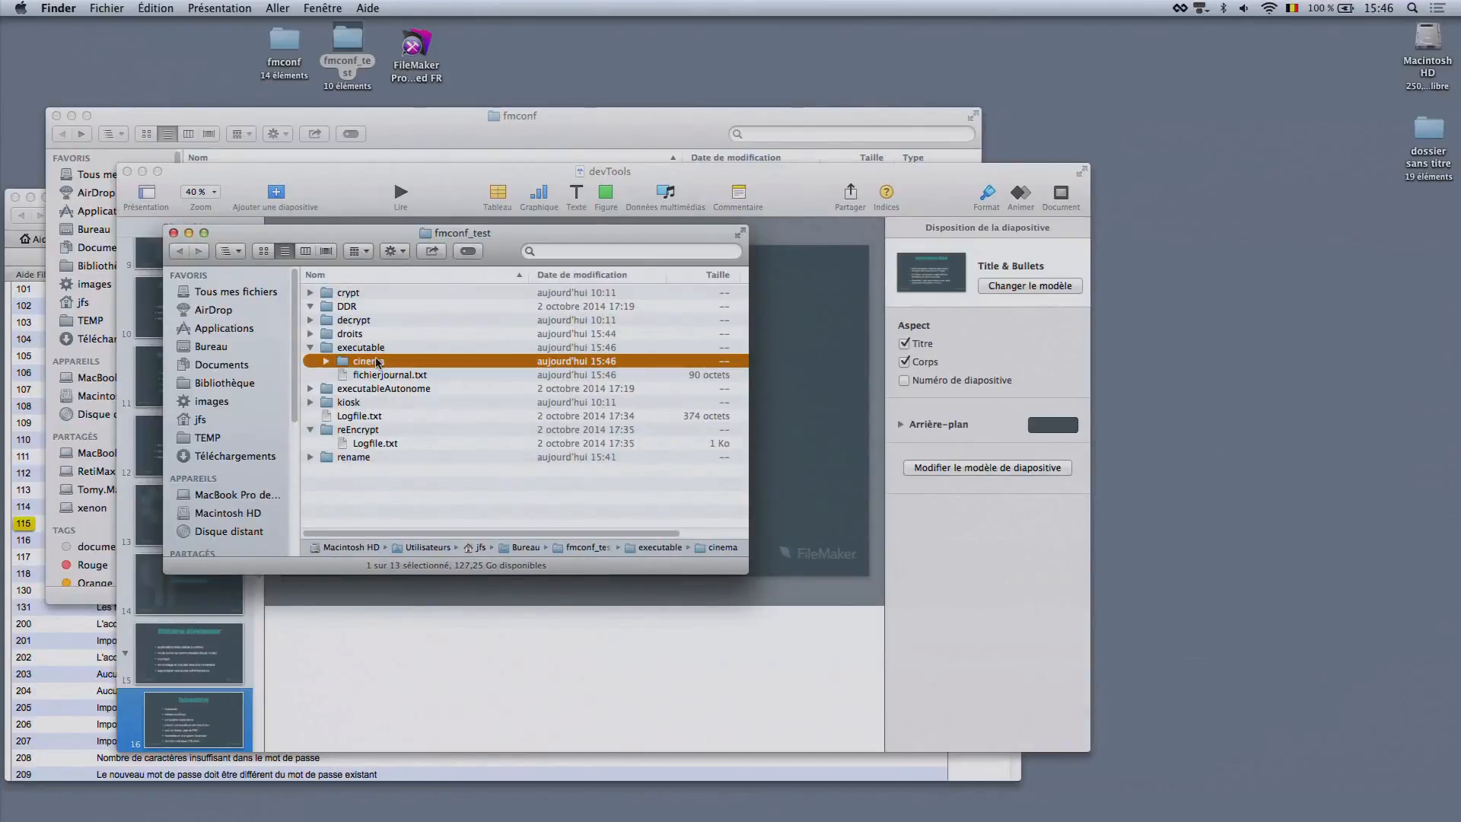
double_click(378, 362)
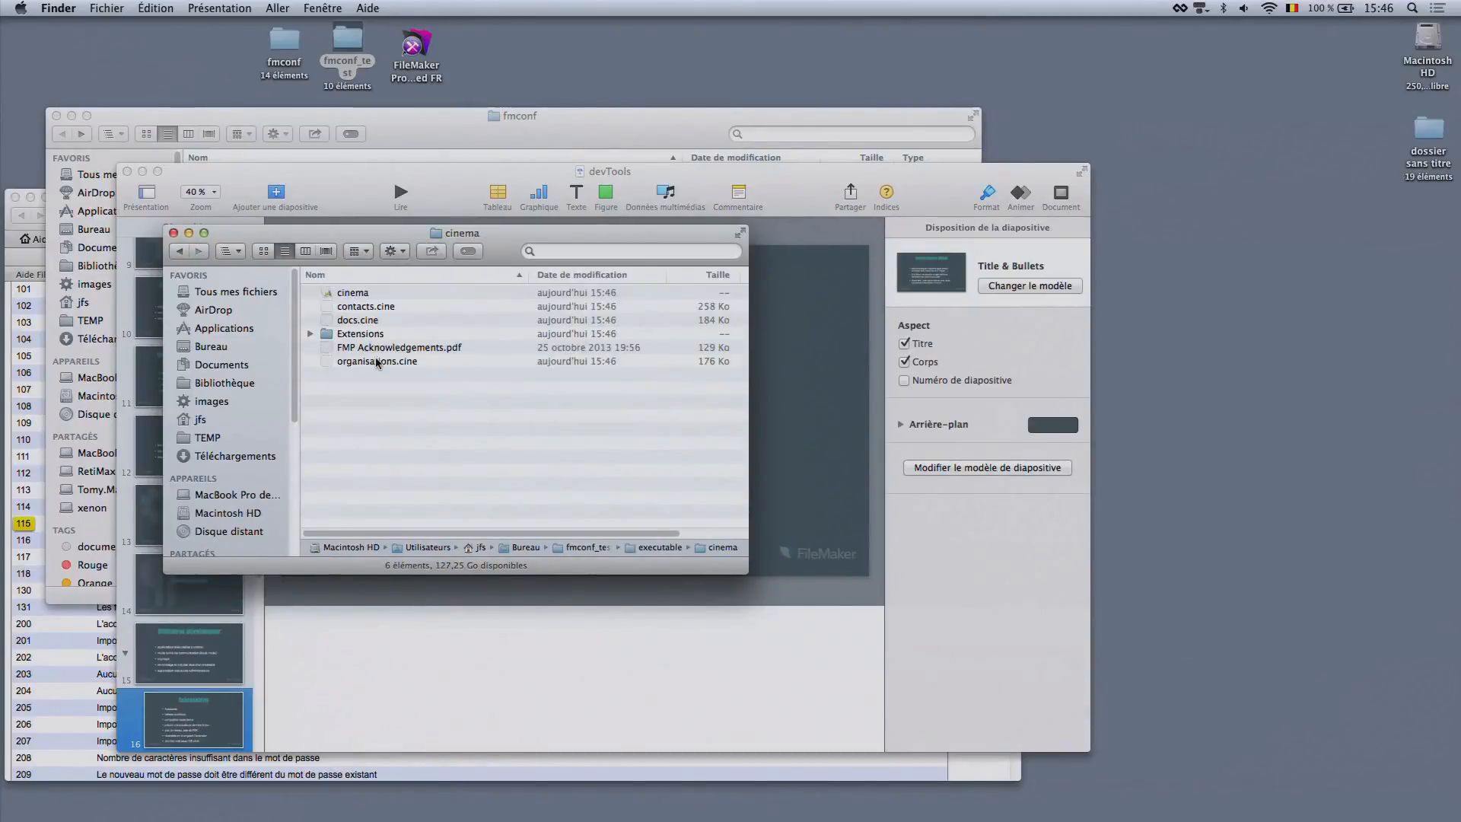
left_click(363, 292)
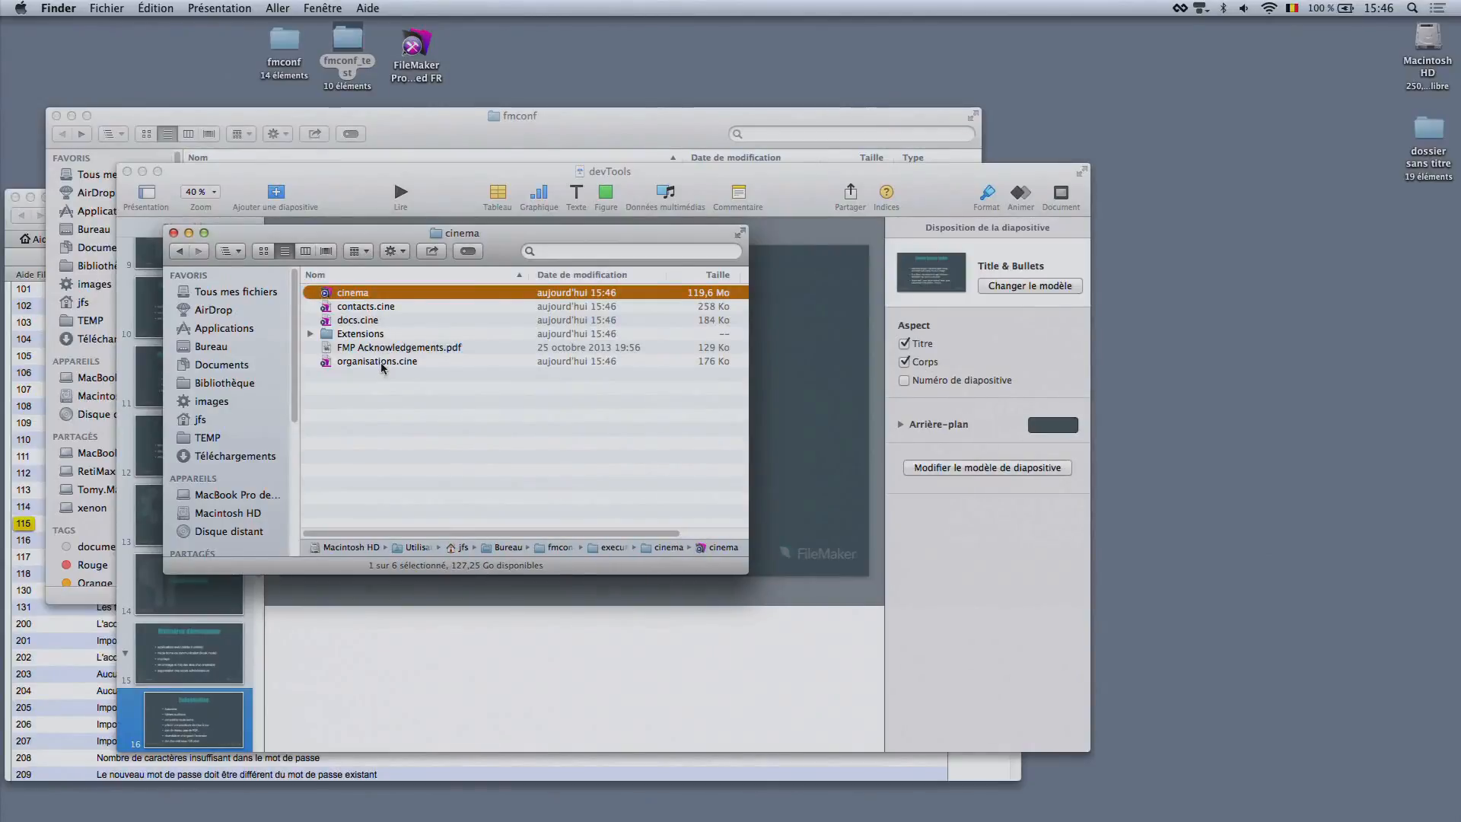
double_click(341, 293)
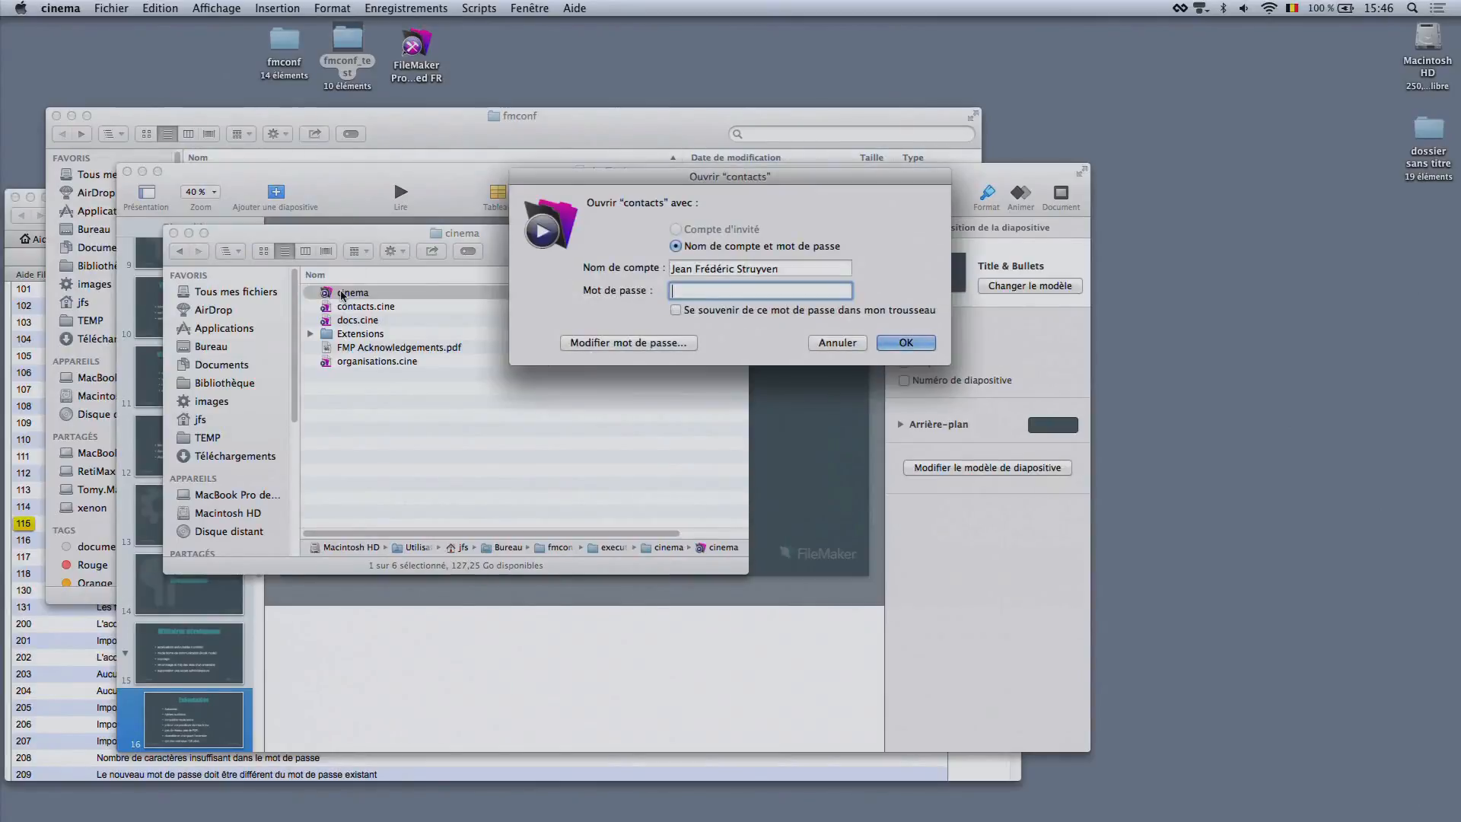
left_click(837, 343)
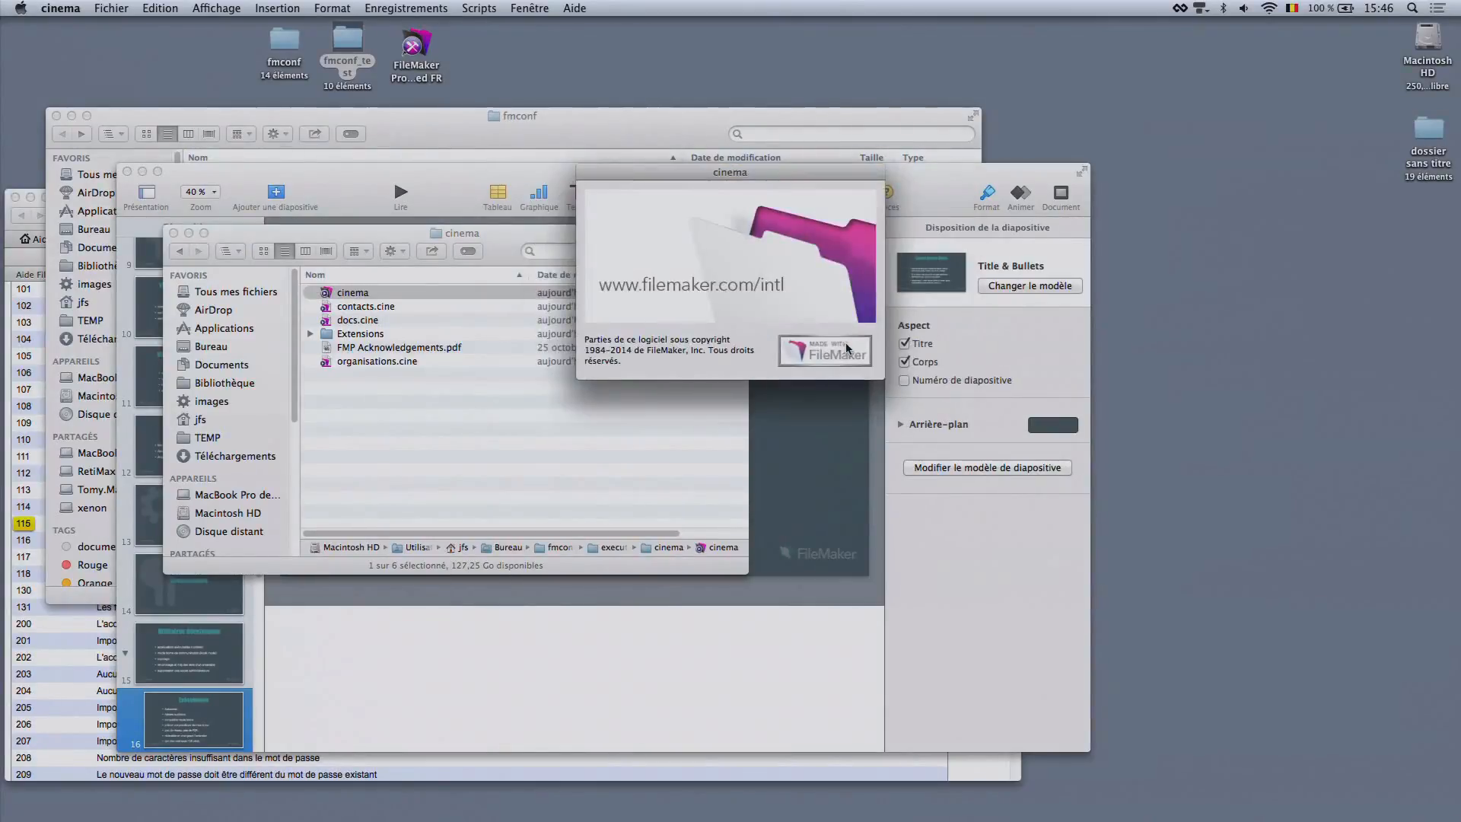
Move the docs folder from devTools_demo in the fmconf folder into the cinema runtime folder
double_click(287, 53)
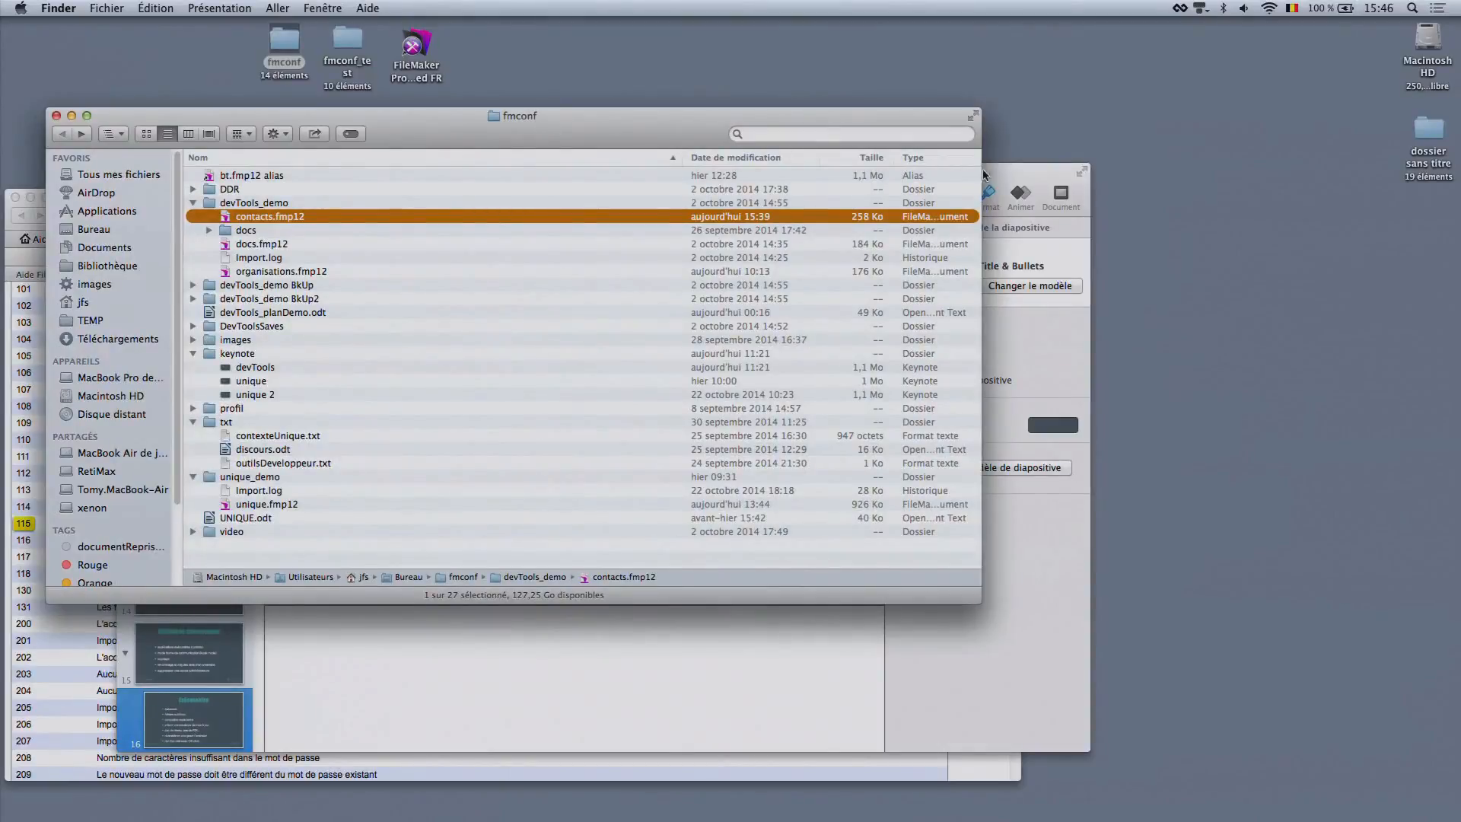
left_click_drag(615, 123, 1249, 96)
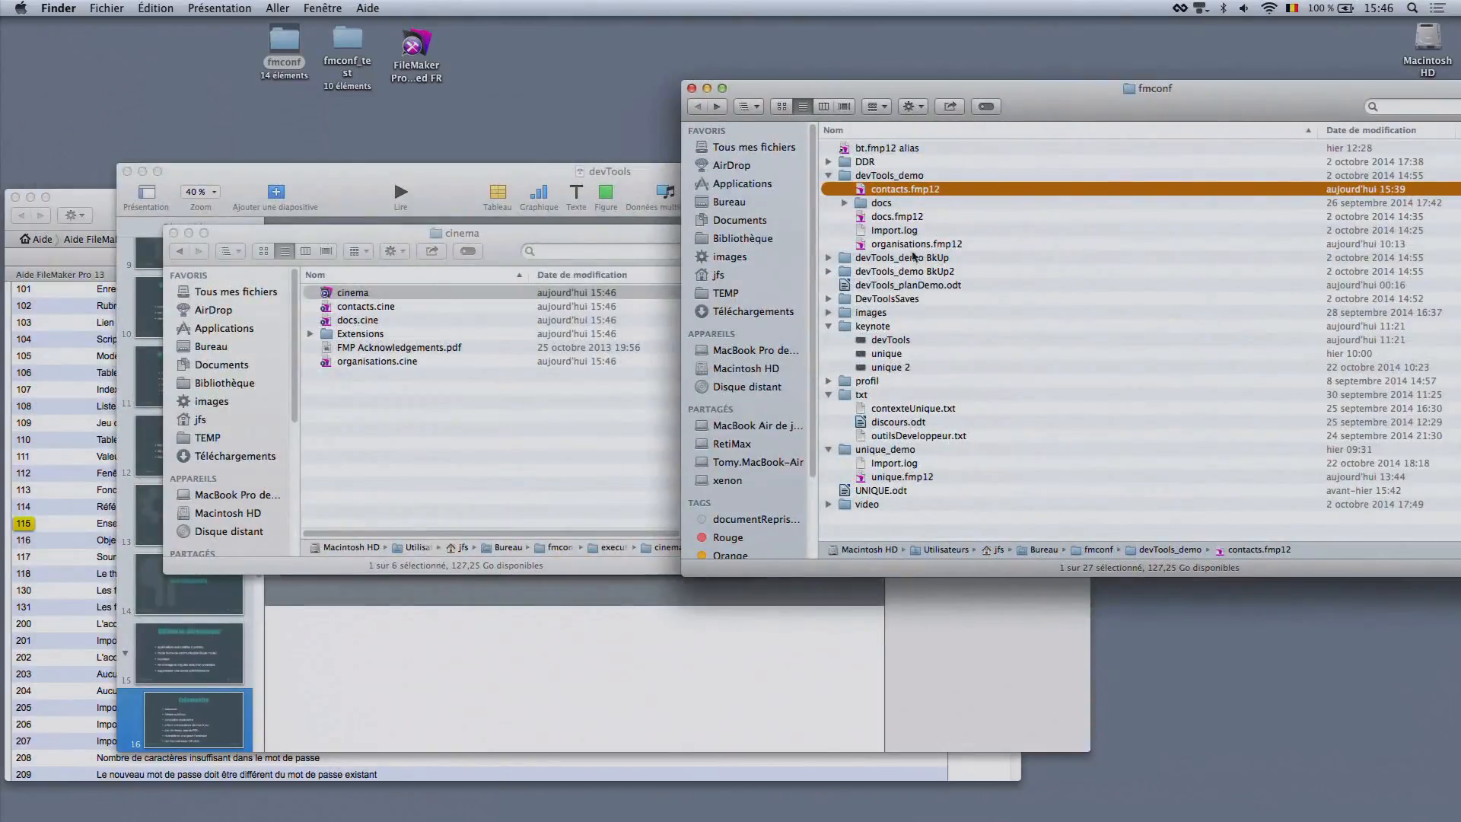
left_click_drag(878, 207, 408, 459)
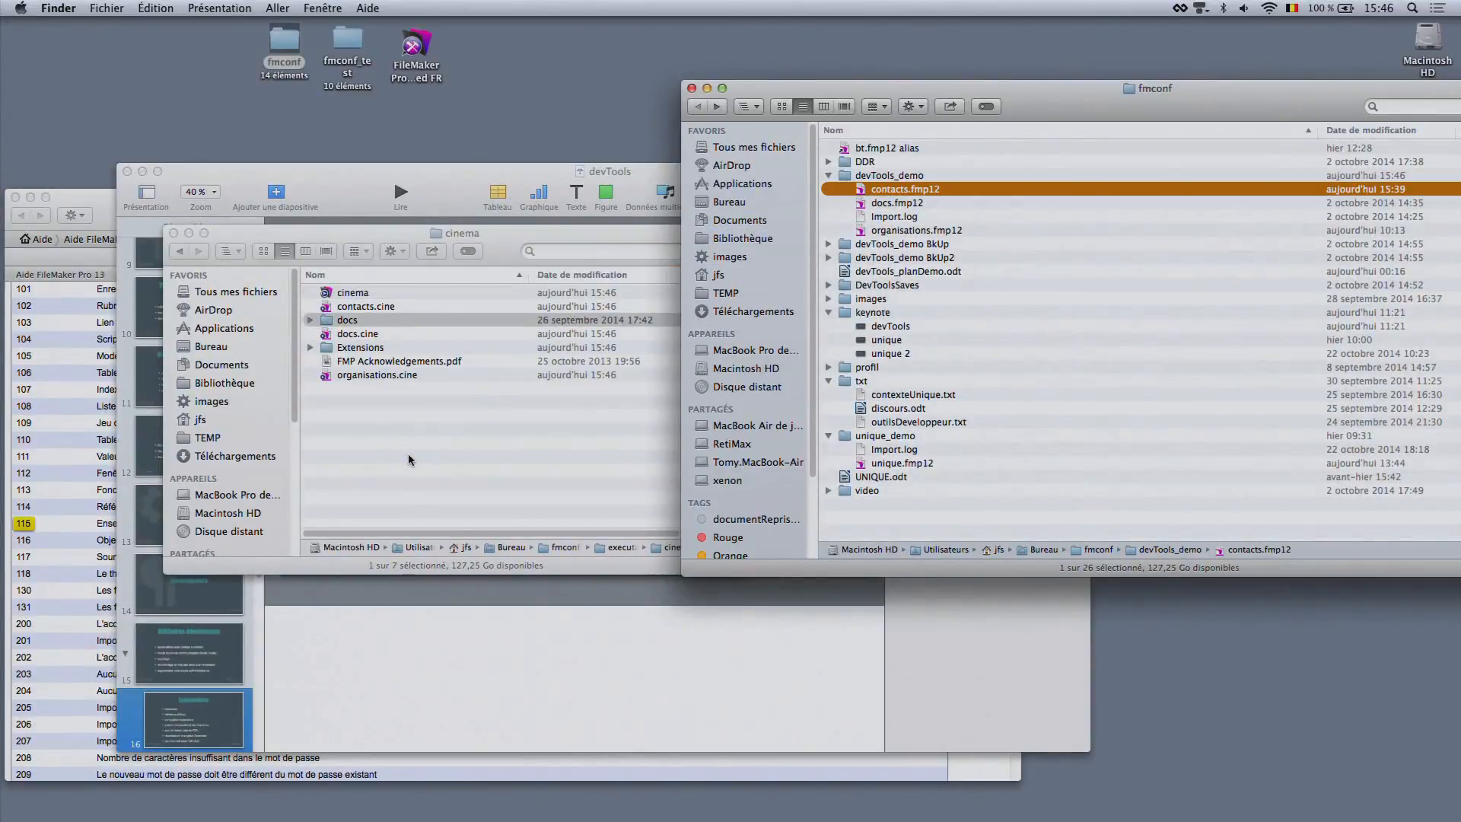
left_click(354, 424)
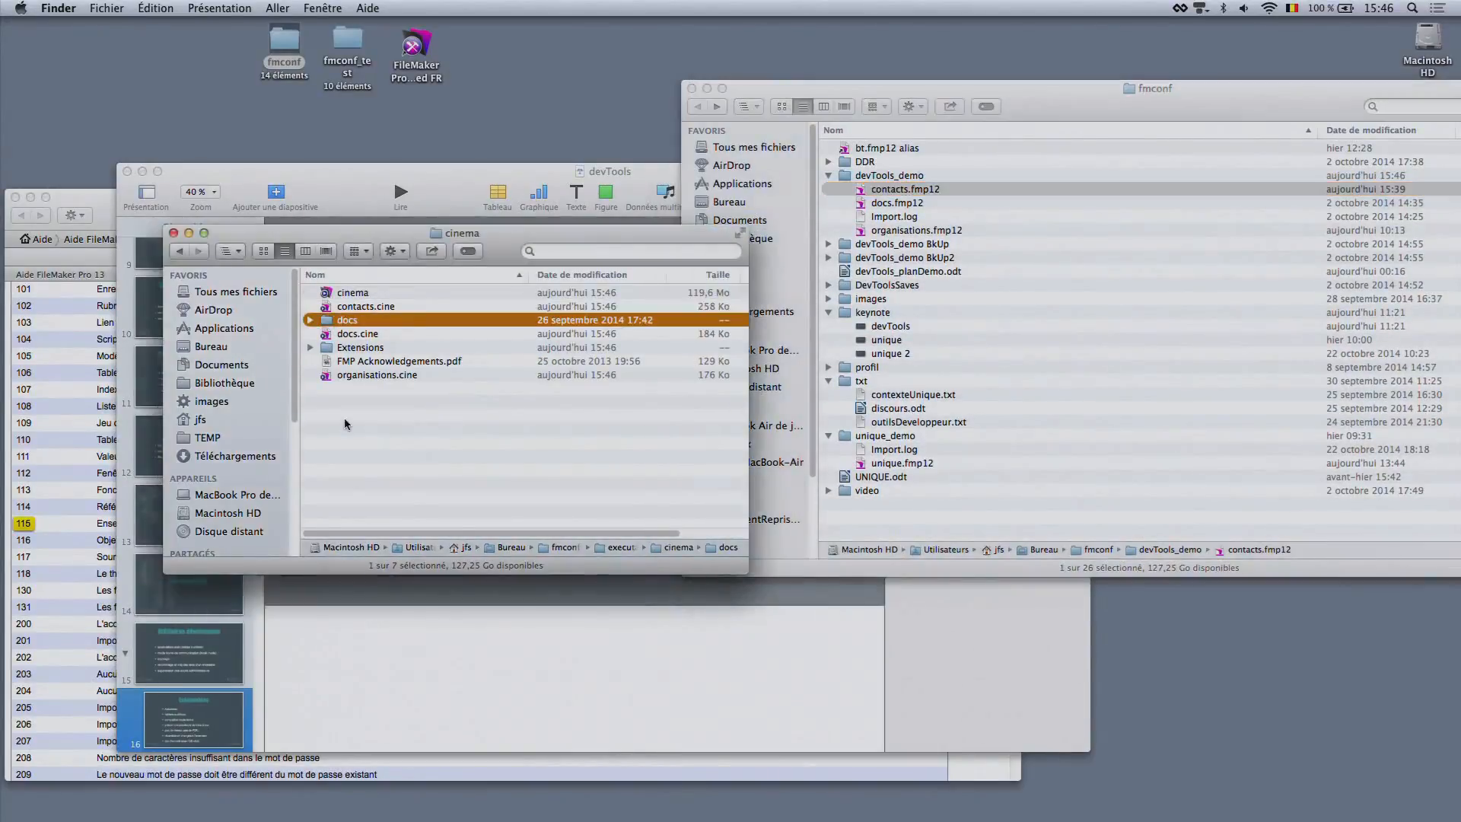
Launch the cinema runtime application and open contacts by entering the account name and password
double_click(360, 295)
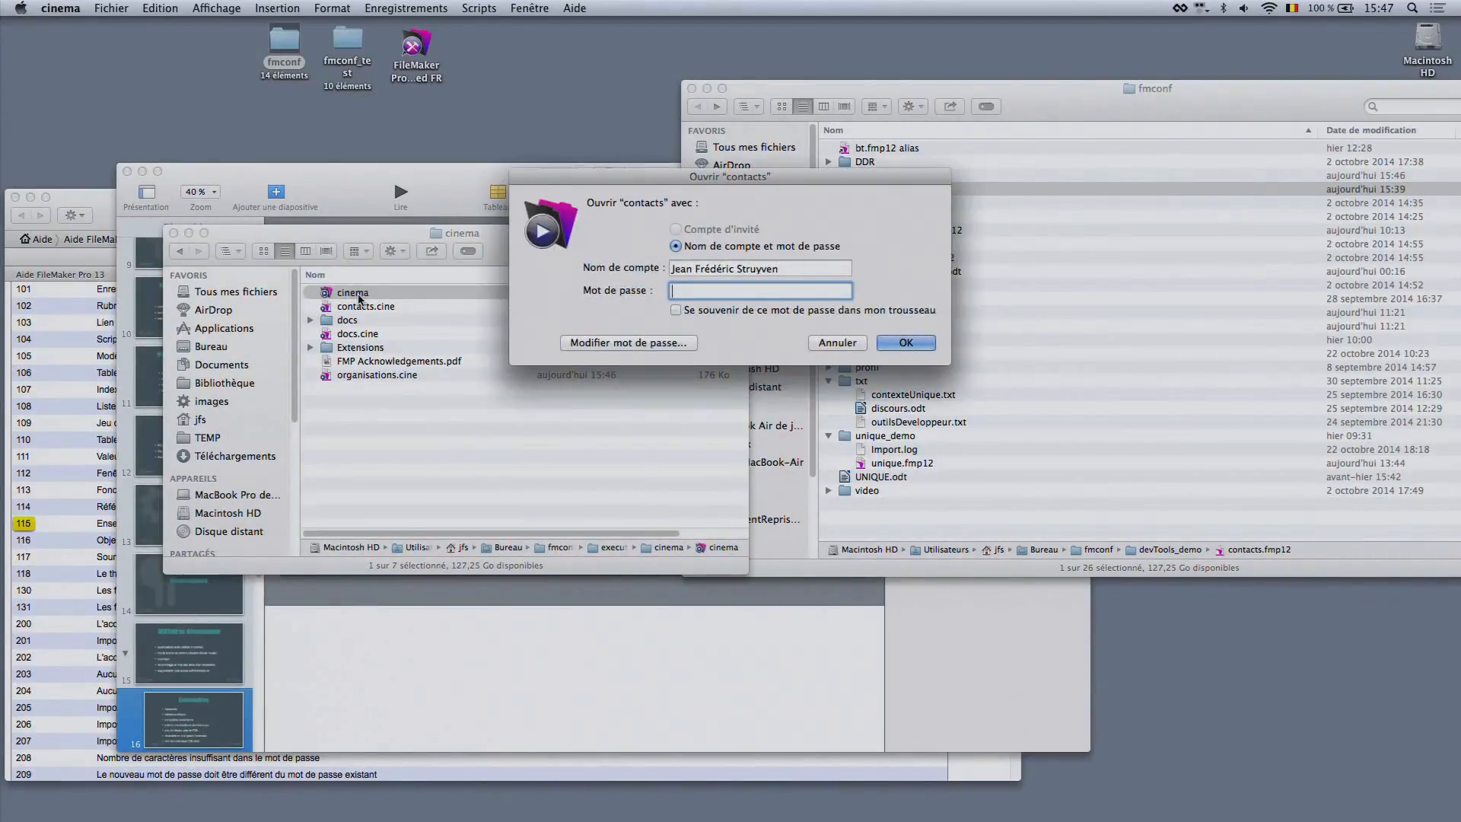
key("shift+Tab")
type("JFS")
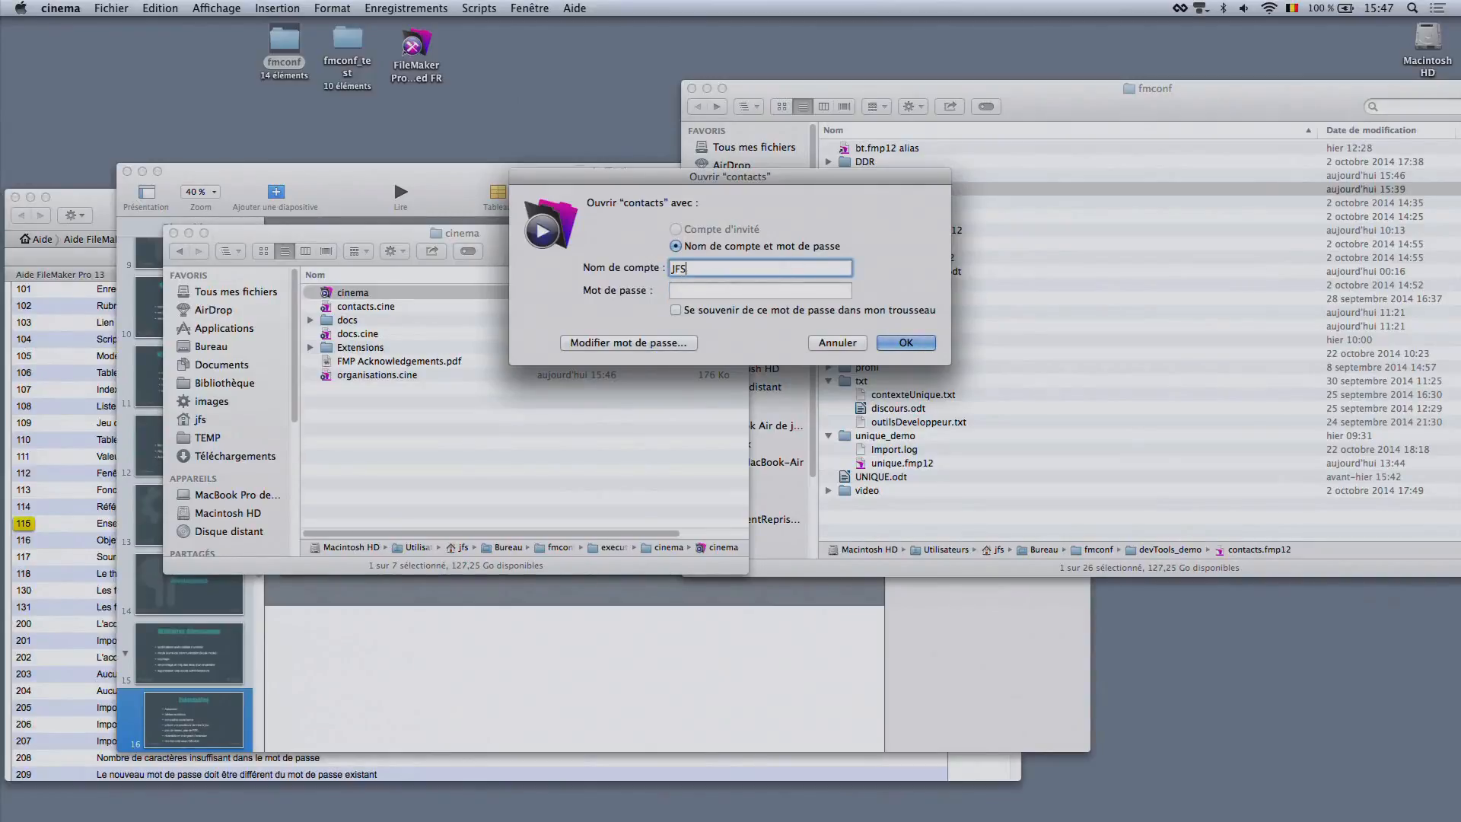
key("Tab")
type("••••")
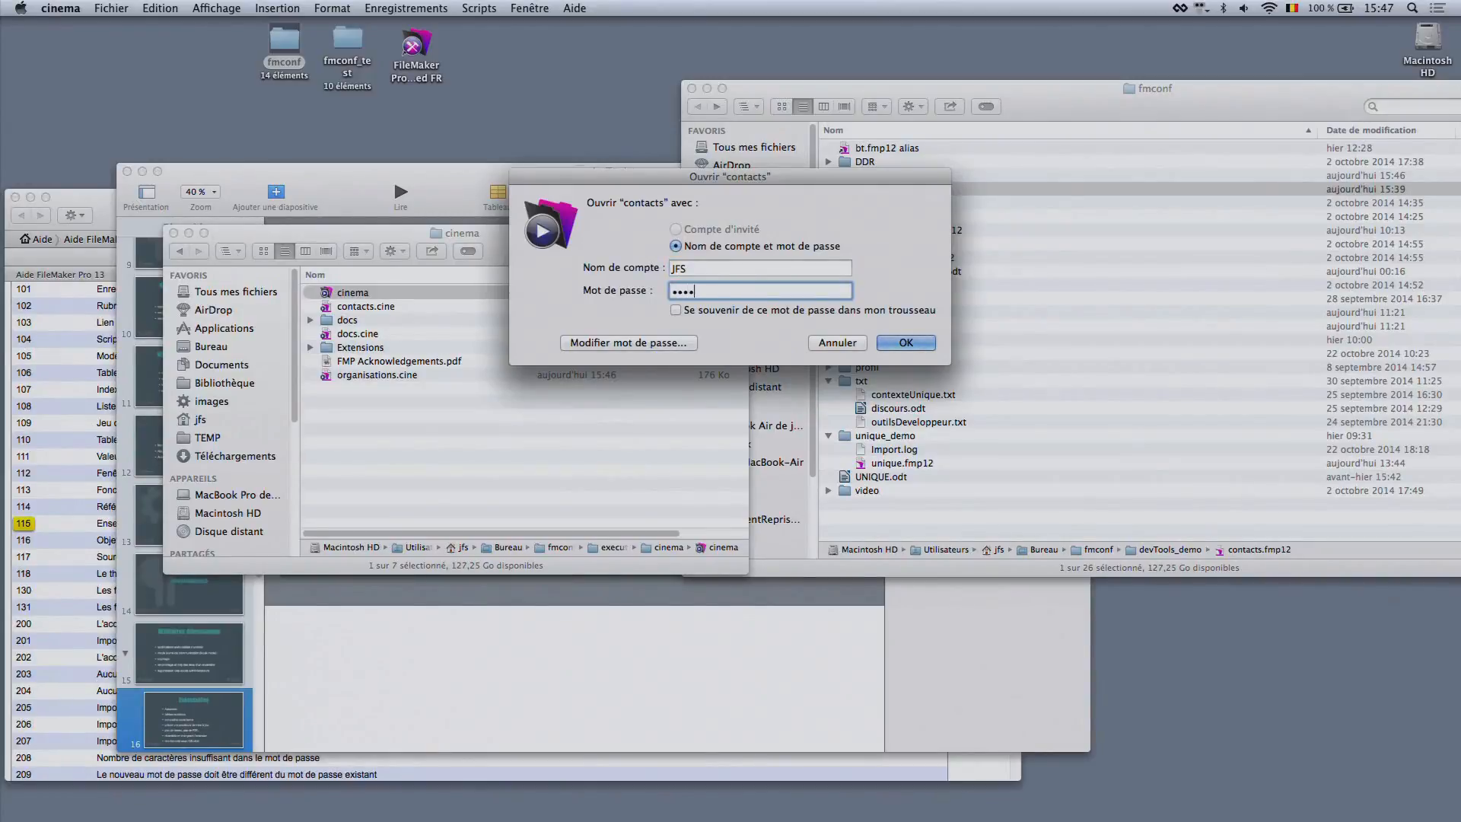
key("Return")
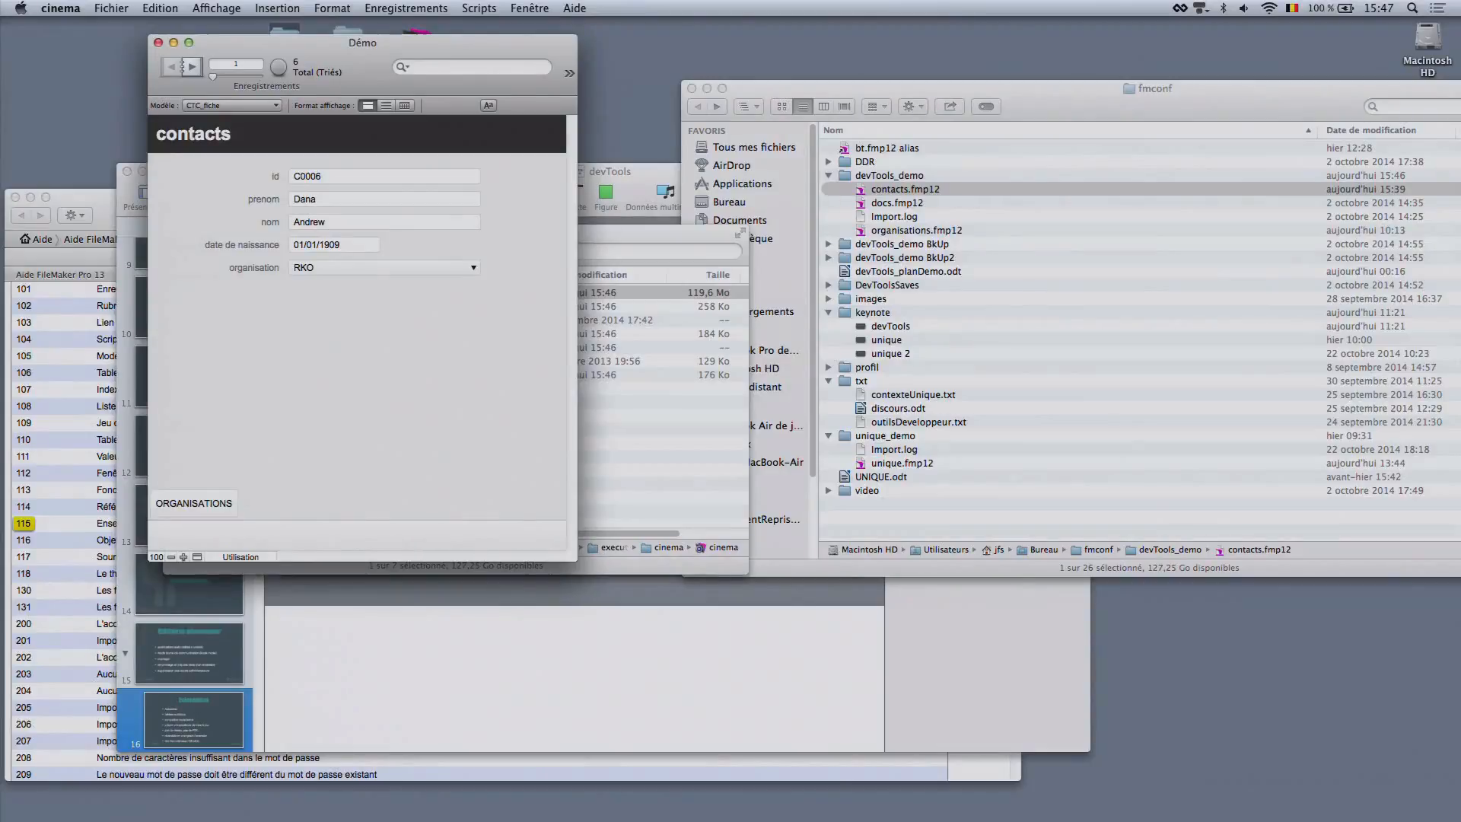
Examine which File, Format, Records and Help commands the cinema runtime application offers
left_click(61, 7)
mouse_move(565, 6)
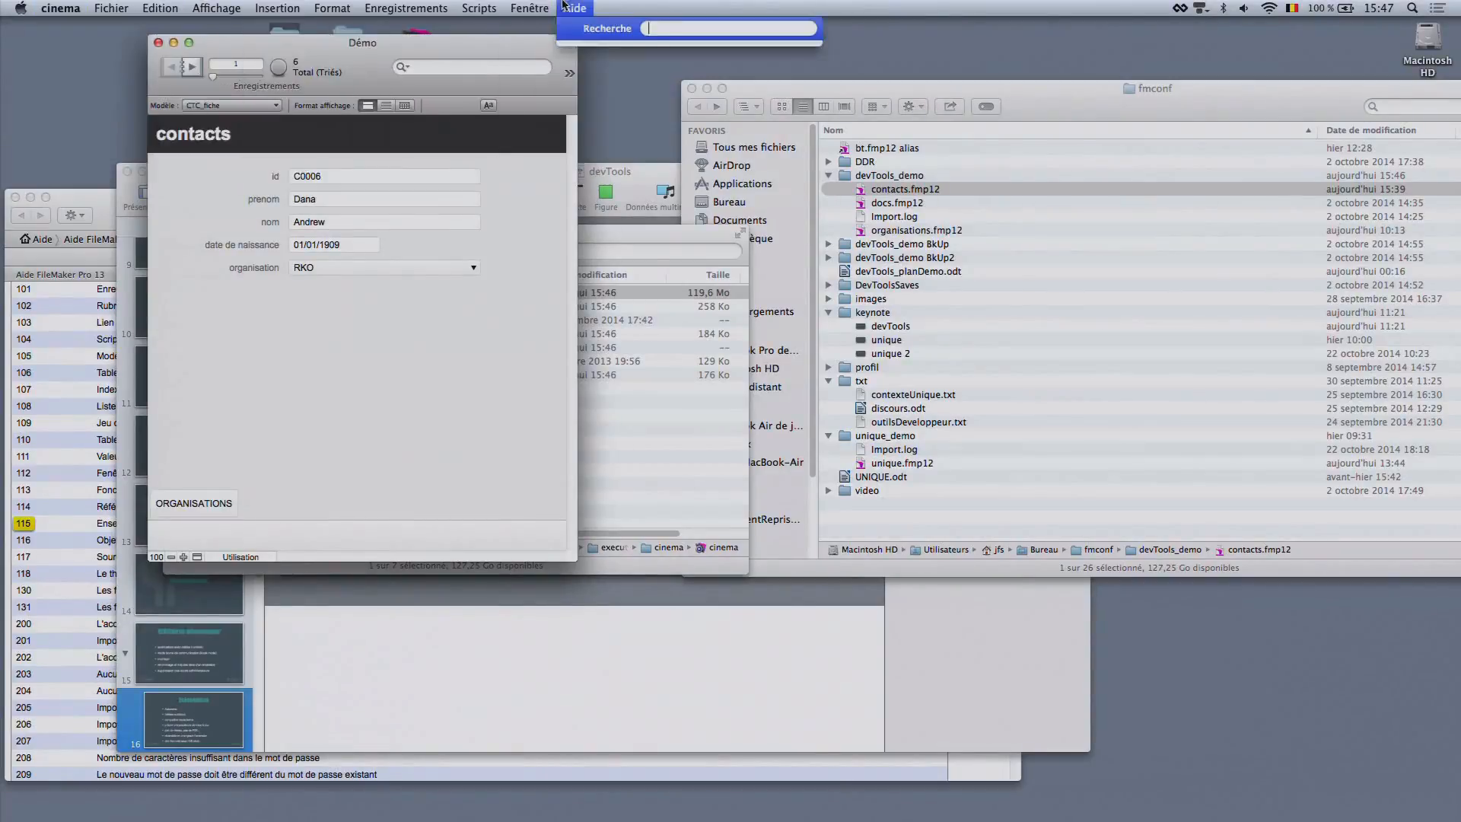
mouse_move(386, 6)
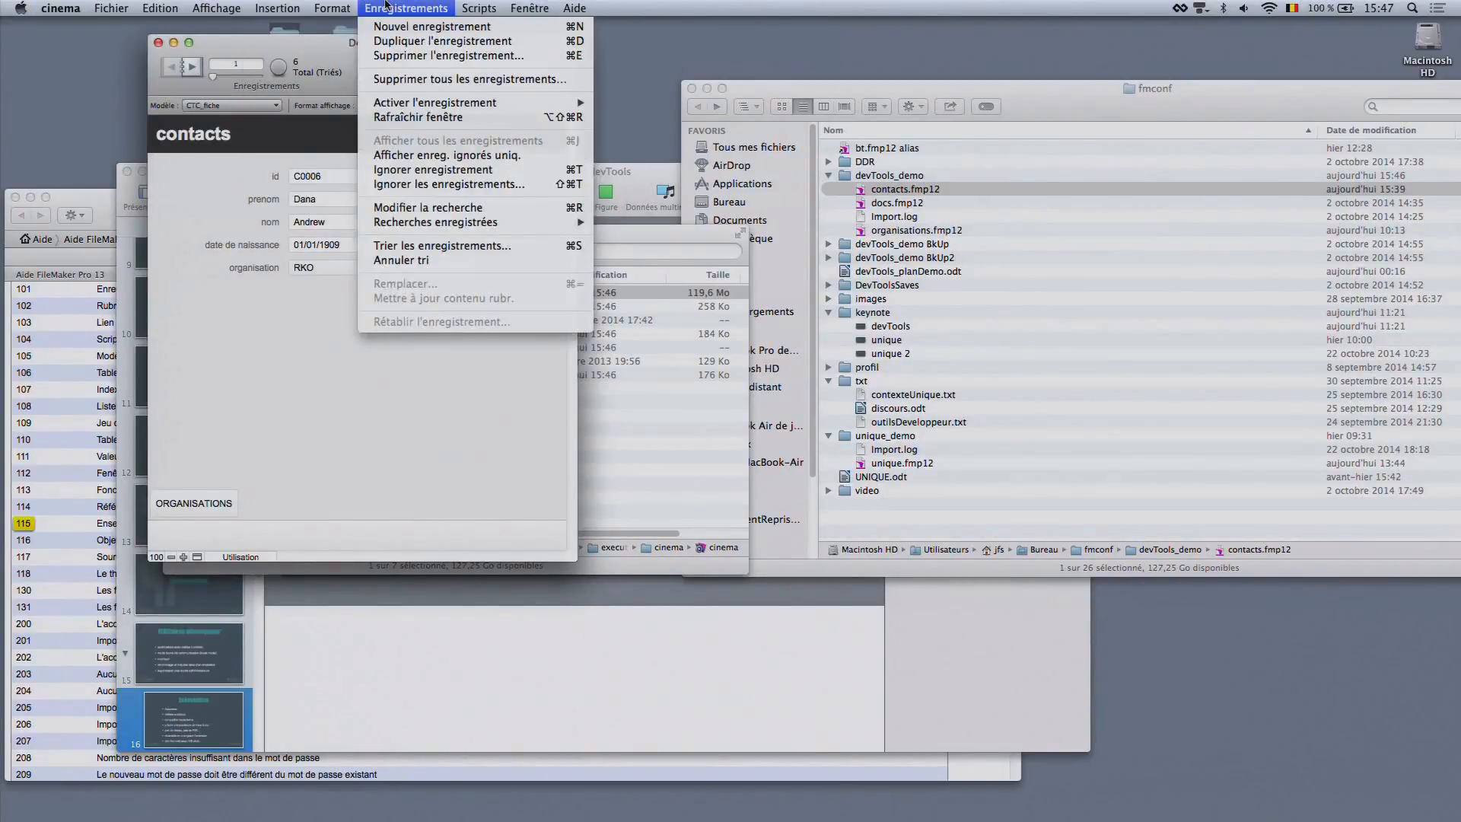
mouse_move(112, 7)
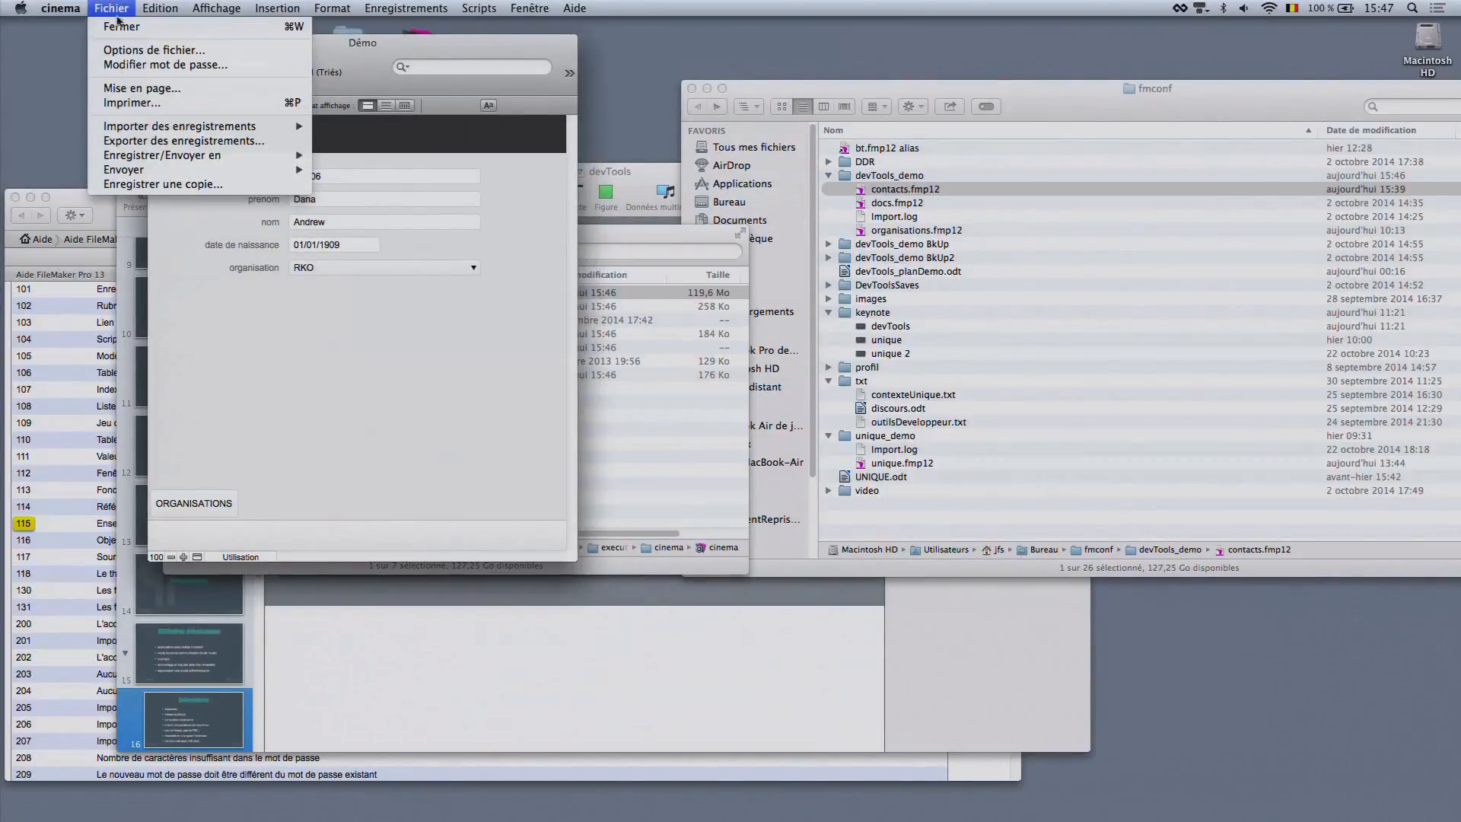
left_click(111, 8)
left_click(66, 8)
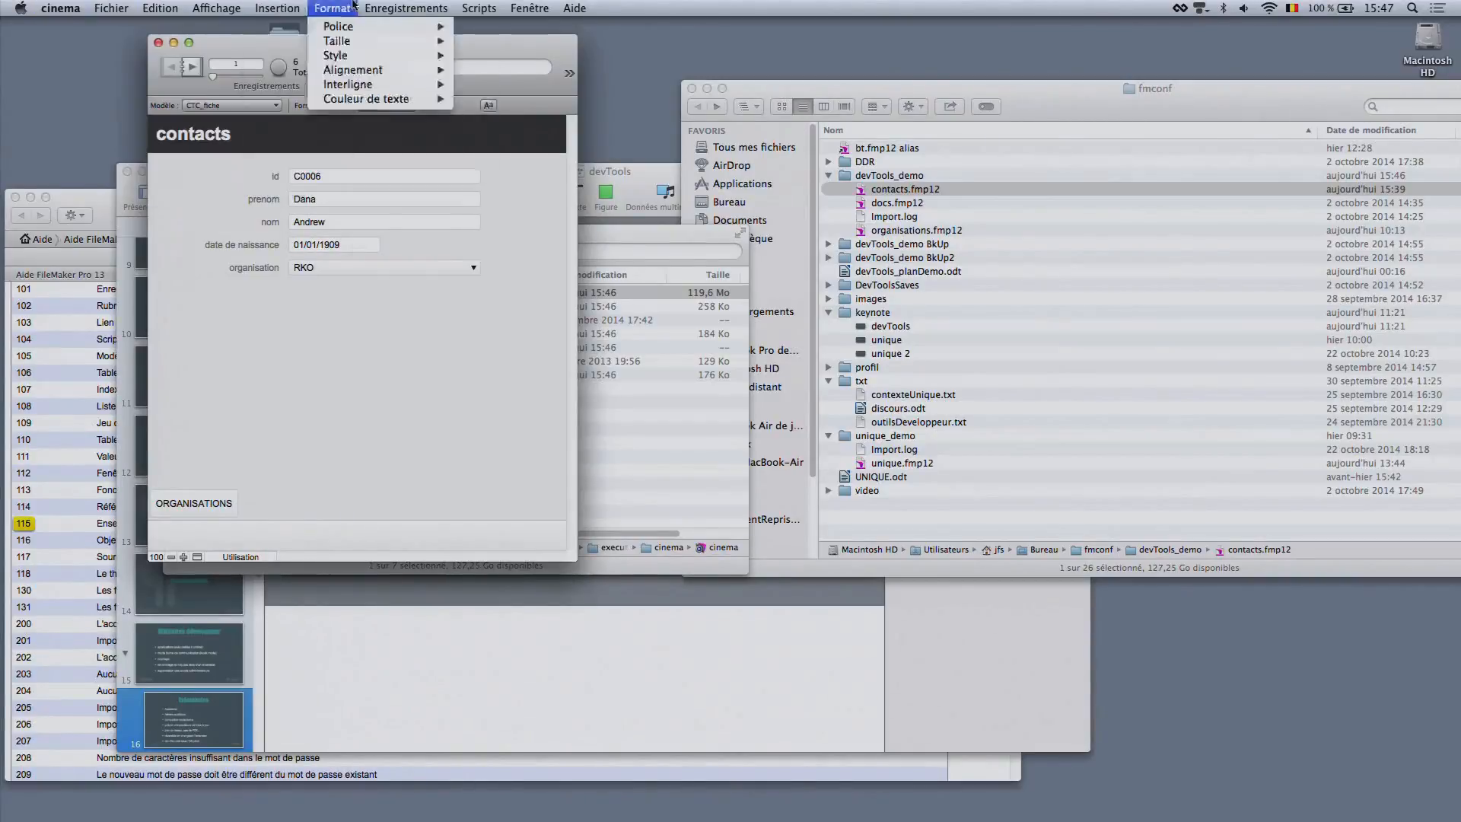
mouse_move(368, 5)
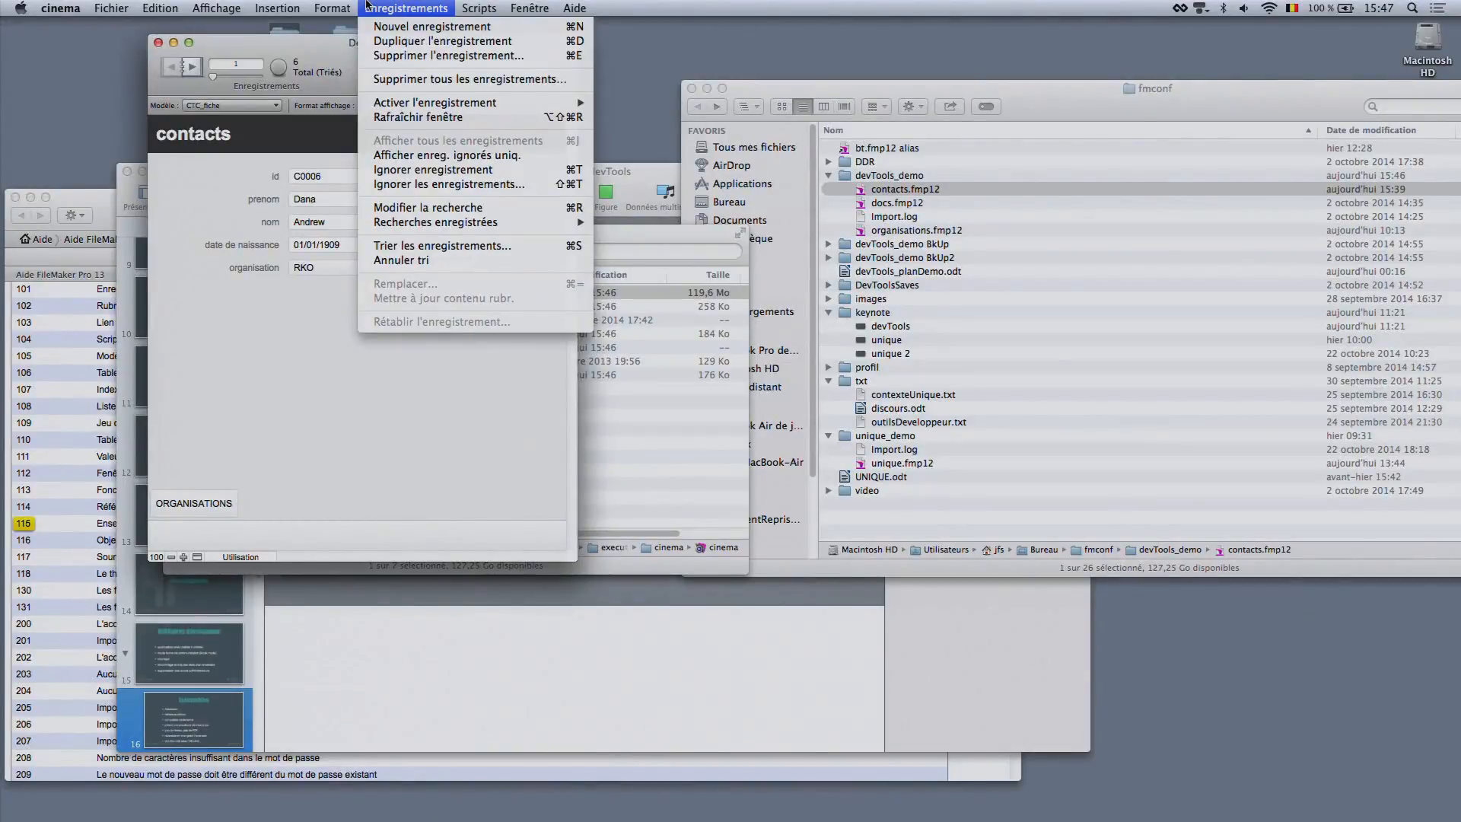
left_click(366, 6)
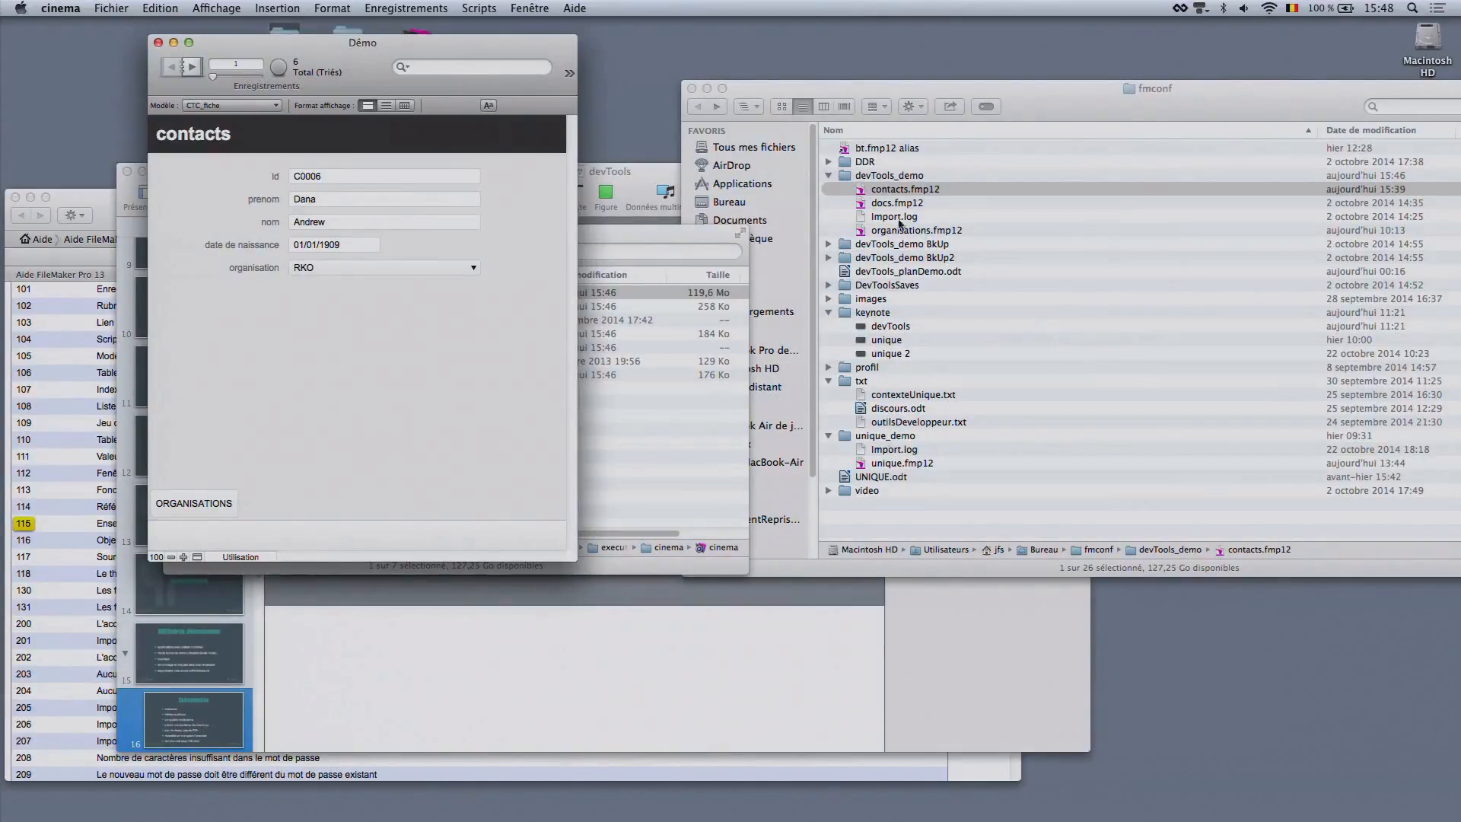
Switch to Finder, go back to fmconf_test and show the information for the executable folder to check its size
left_click(621, 418)
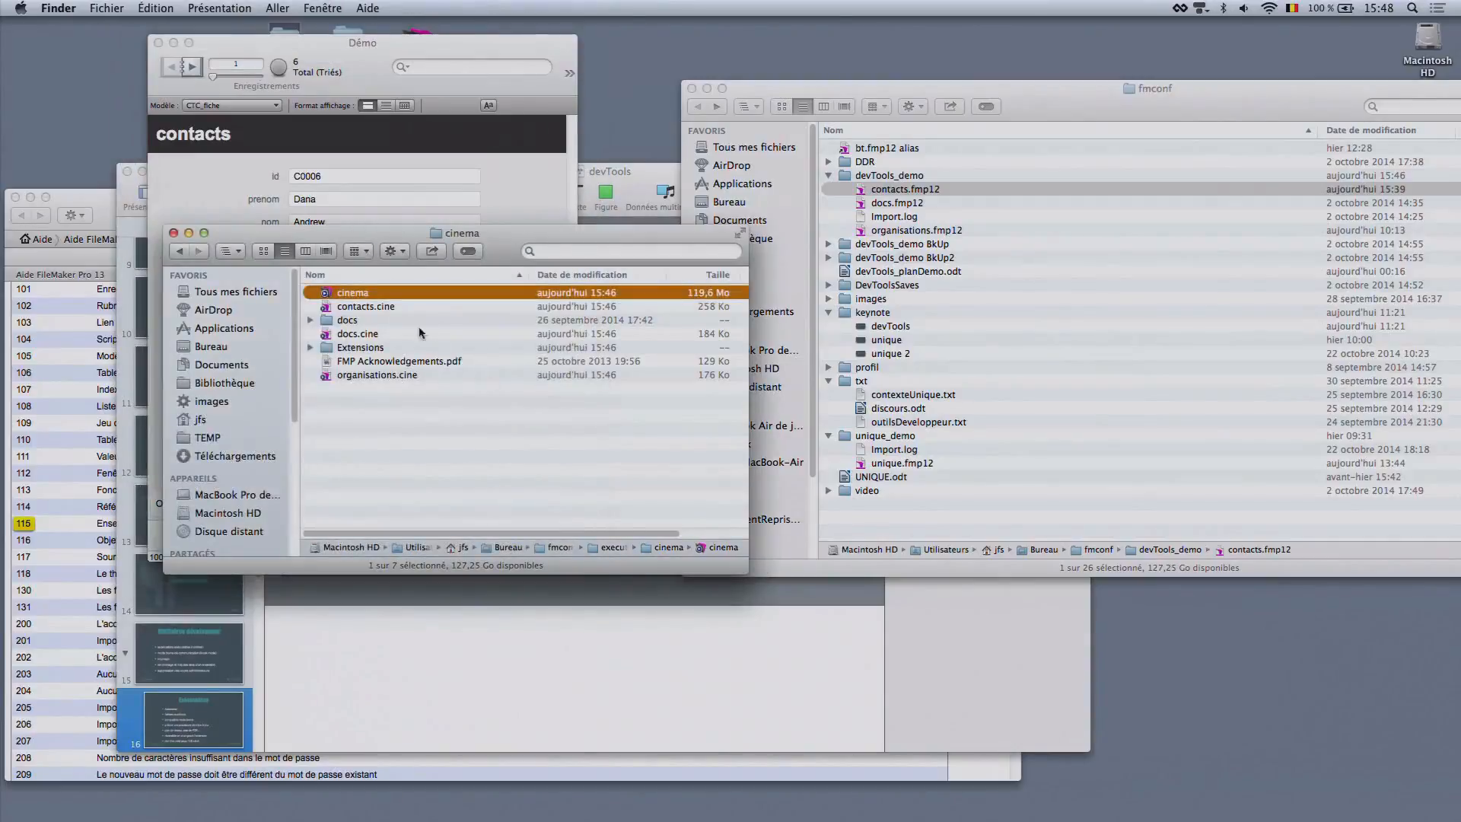
left_click(179, 251)
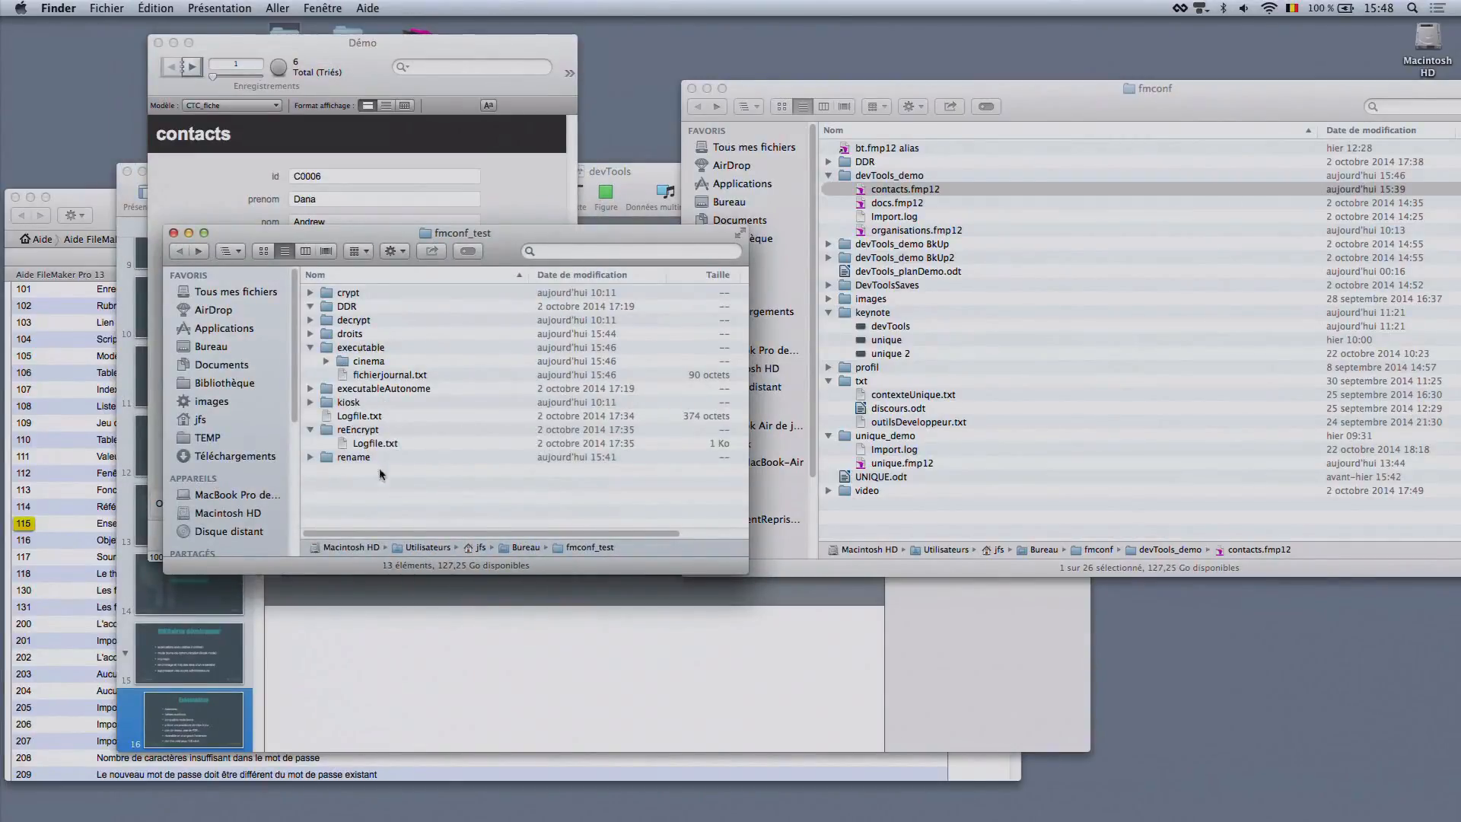
left_click(369, 350)
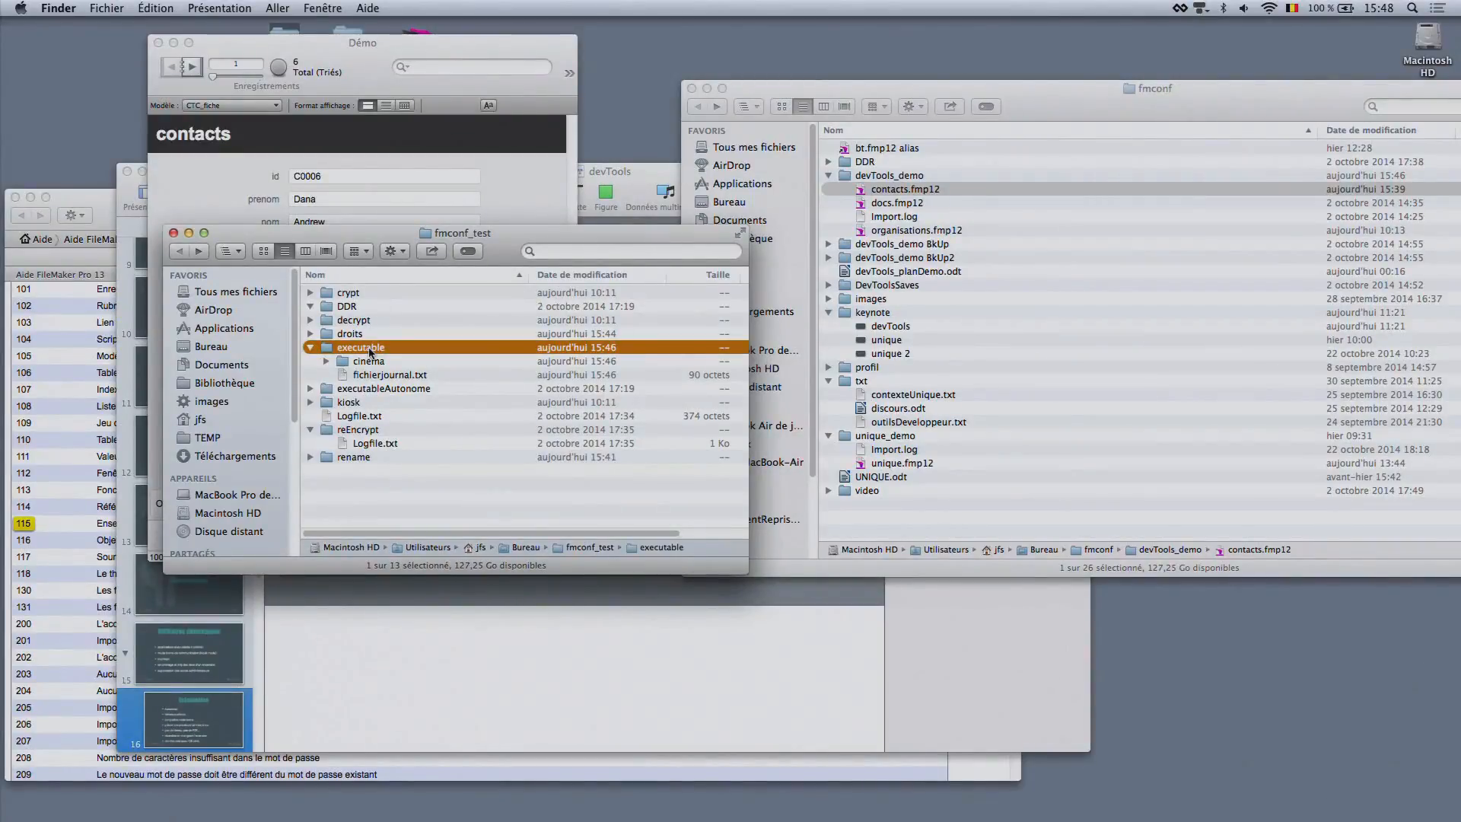
key("super+i")
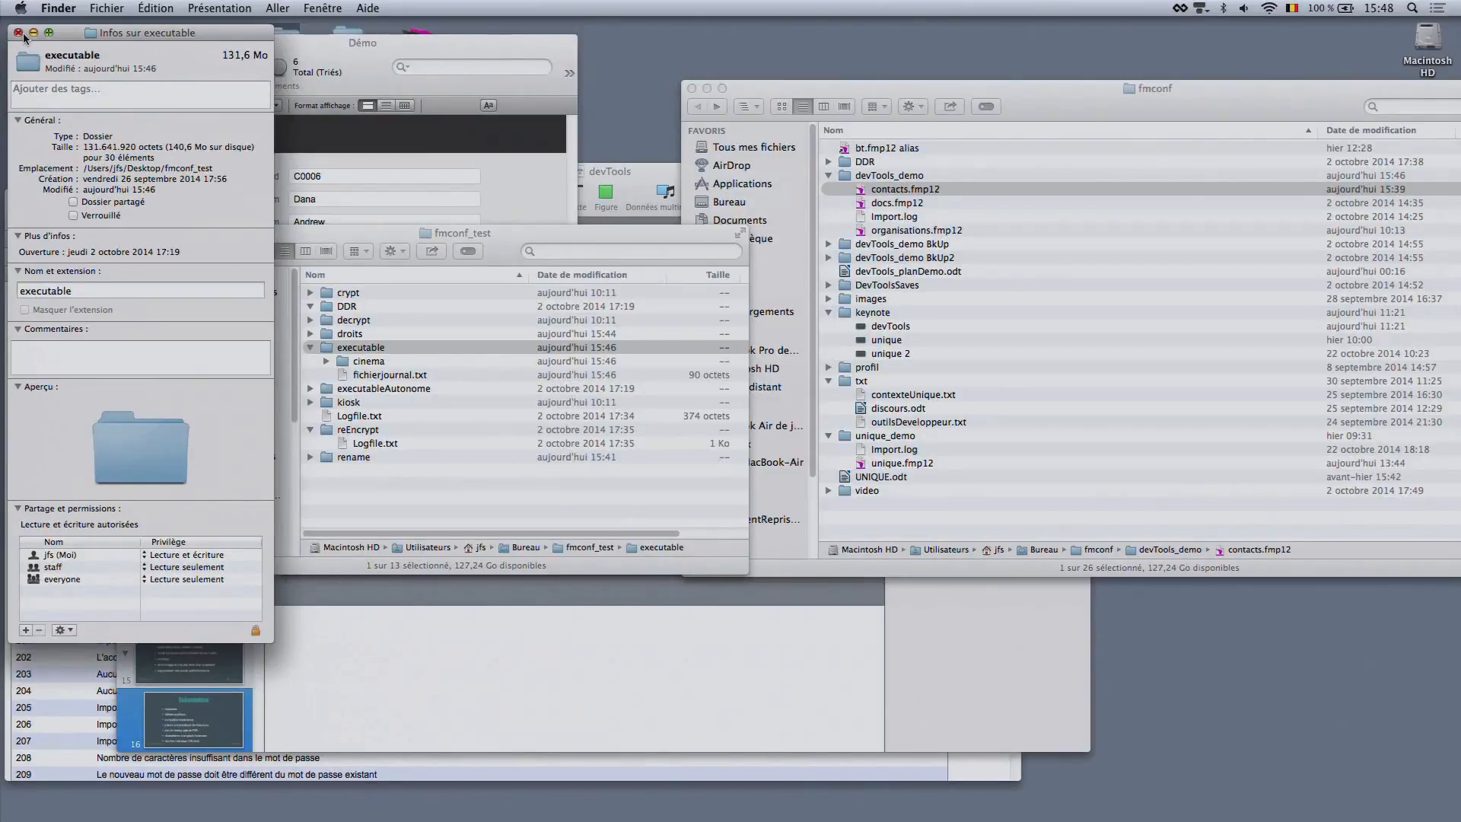
Switch to Keynote, play the devTools presentation from the Exécutables slide and advance to the Mode borne slide
key("super+Tab")
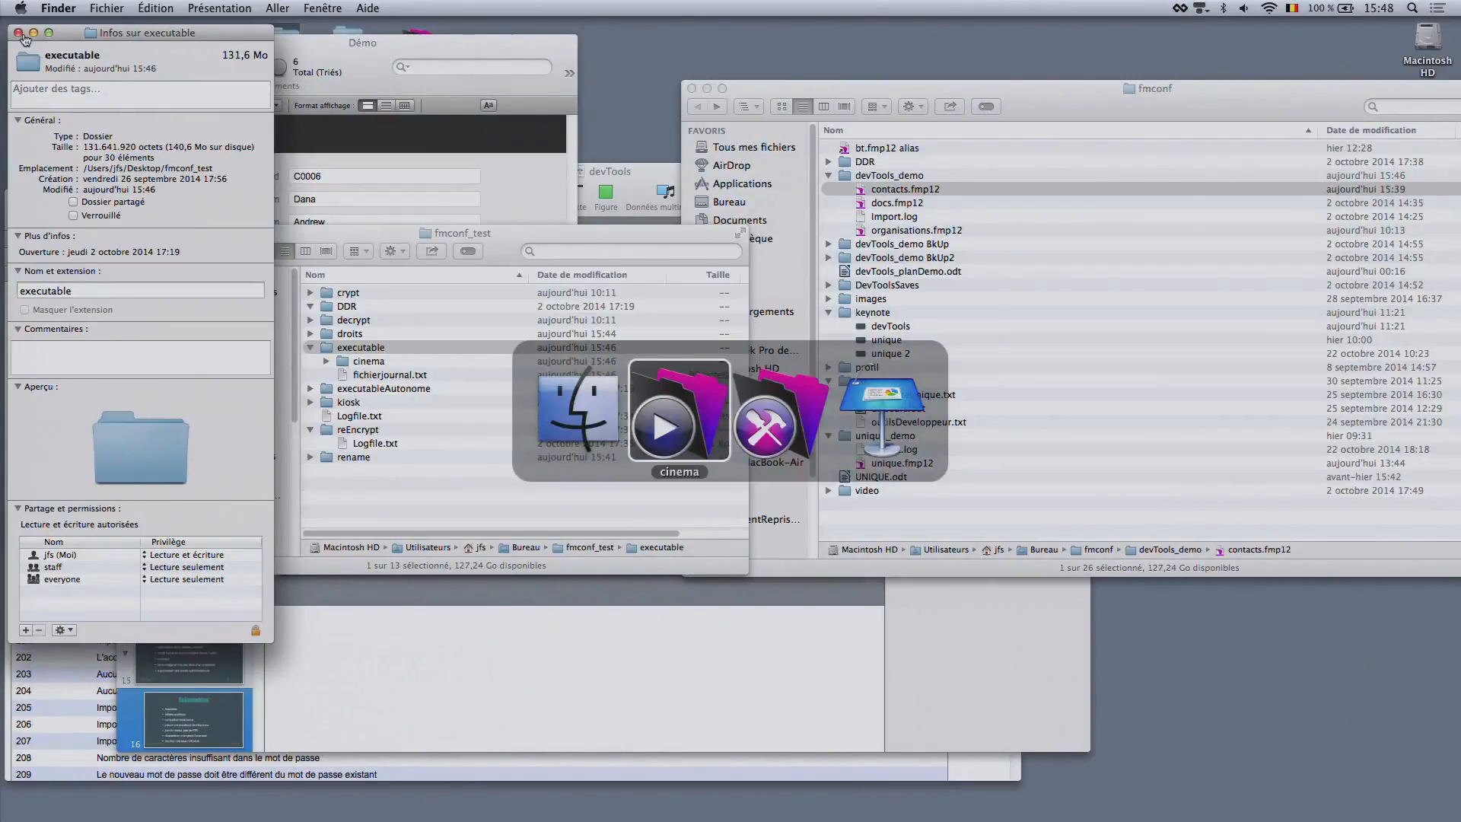
key("super+Tab")
key("super+Tab")
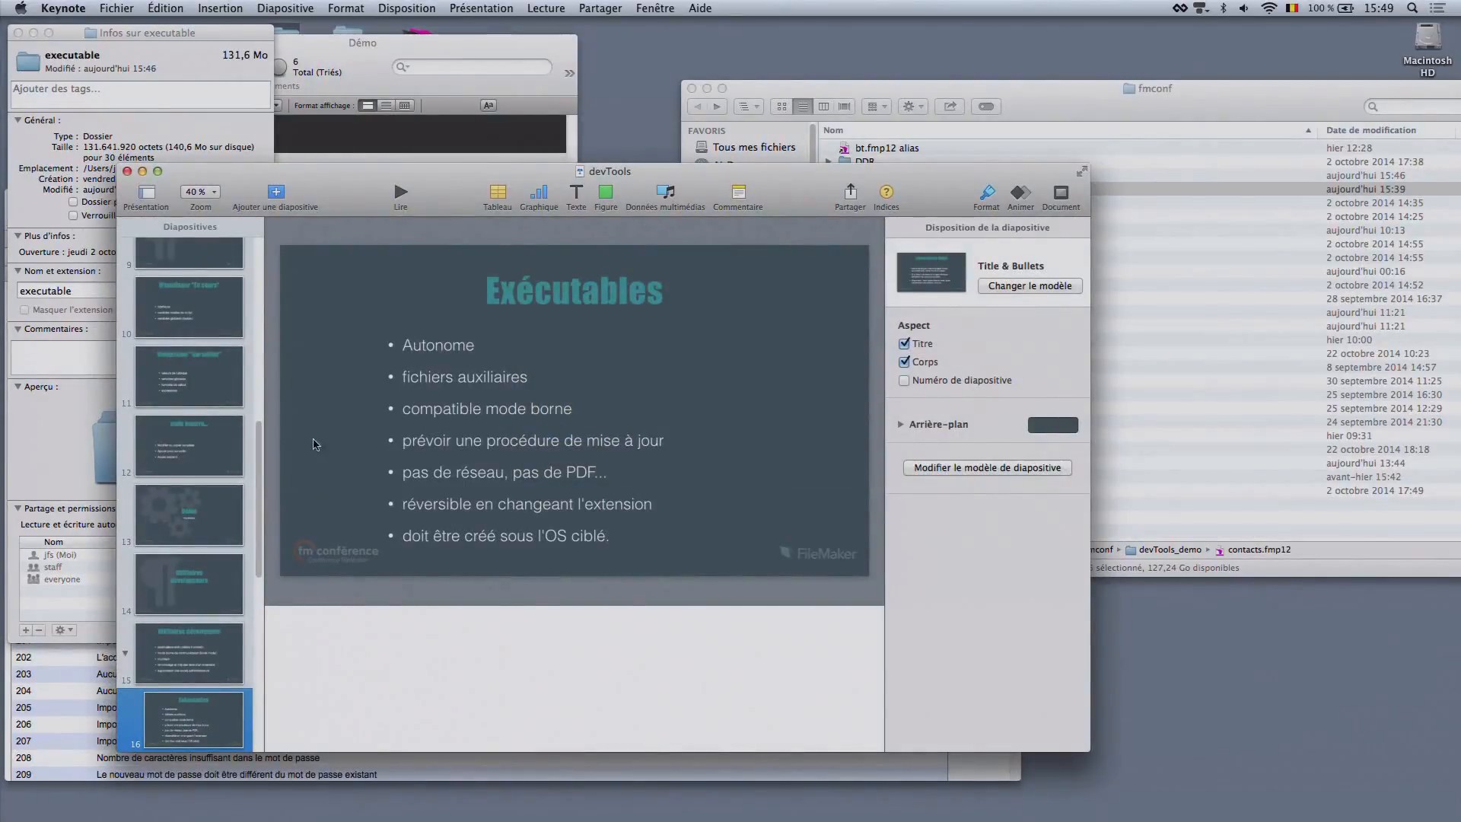
left_click(399, 192)
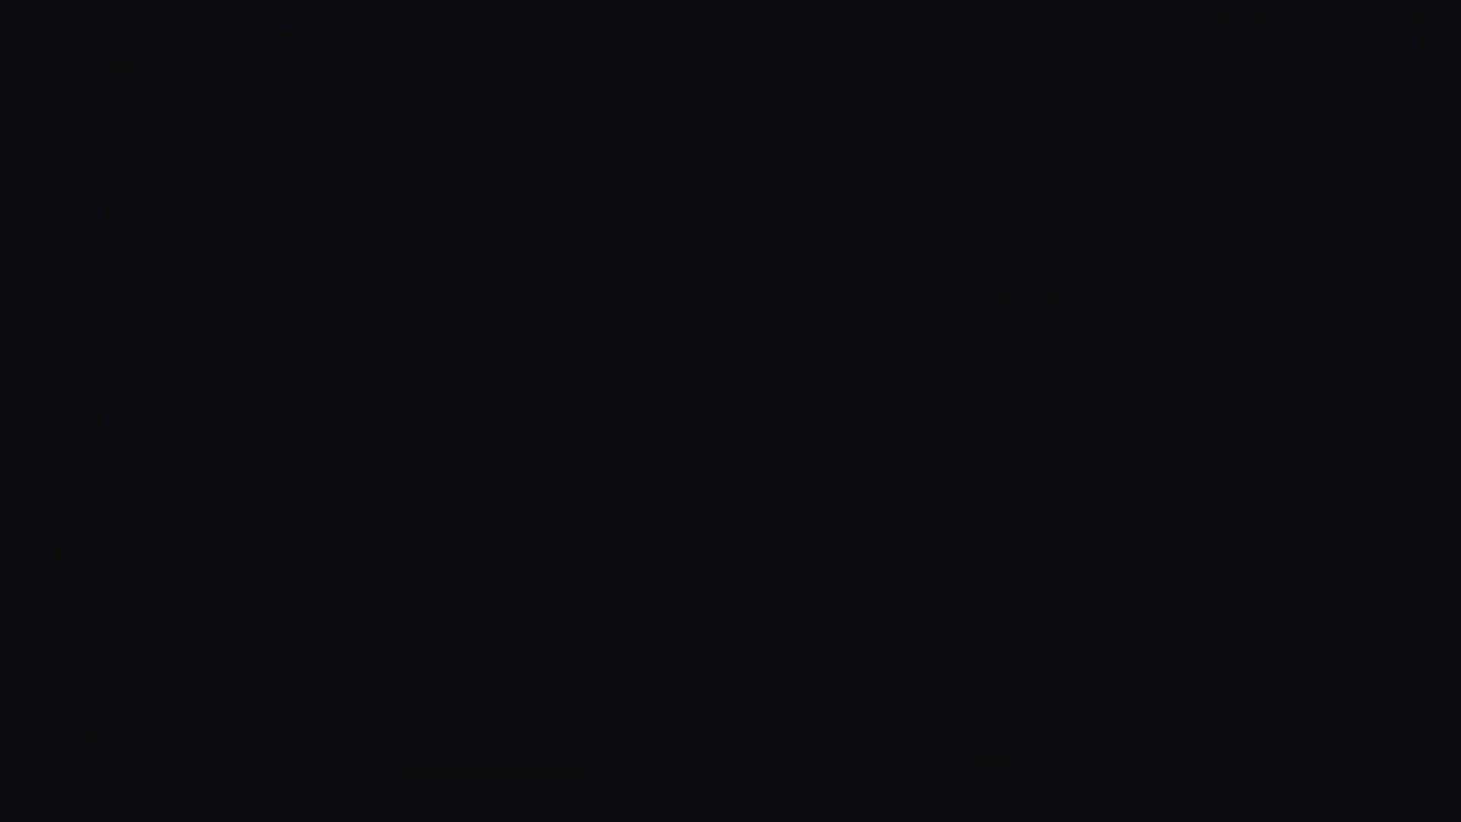
key("Right")
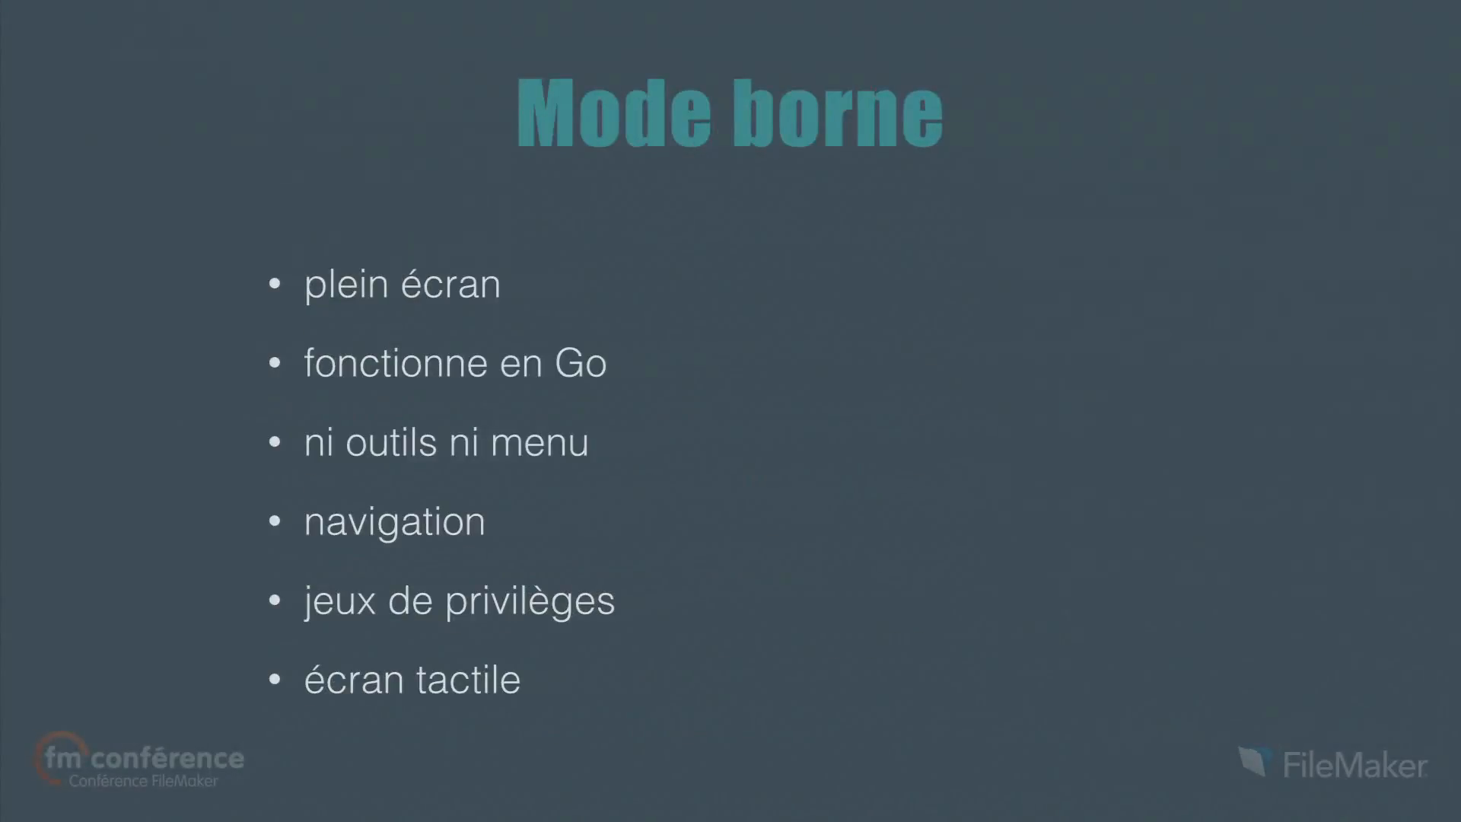
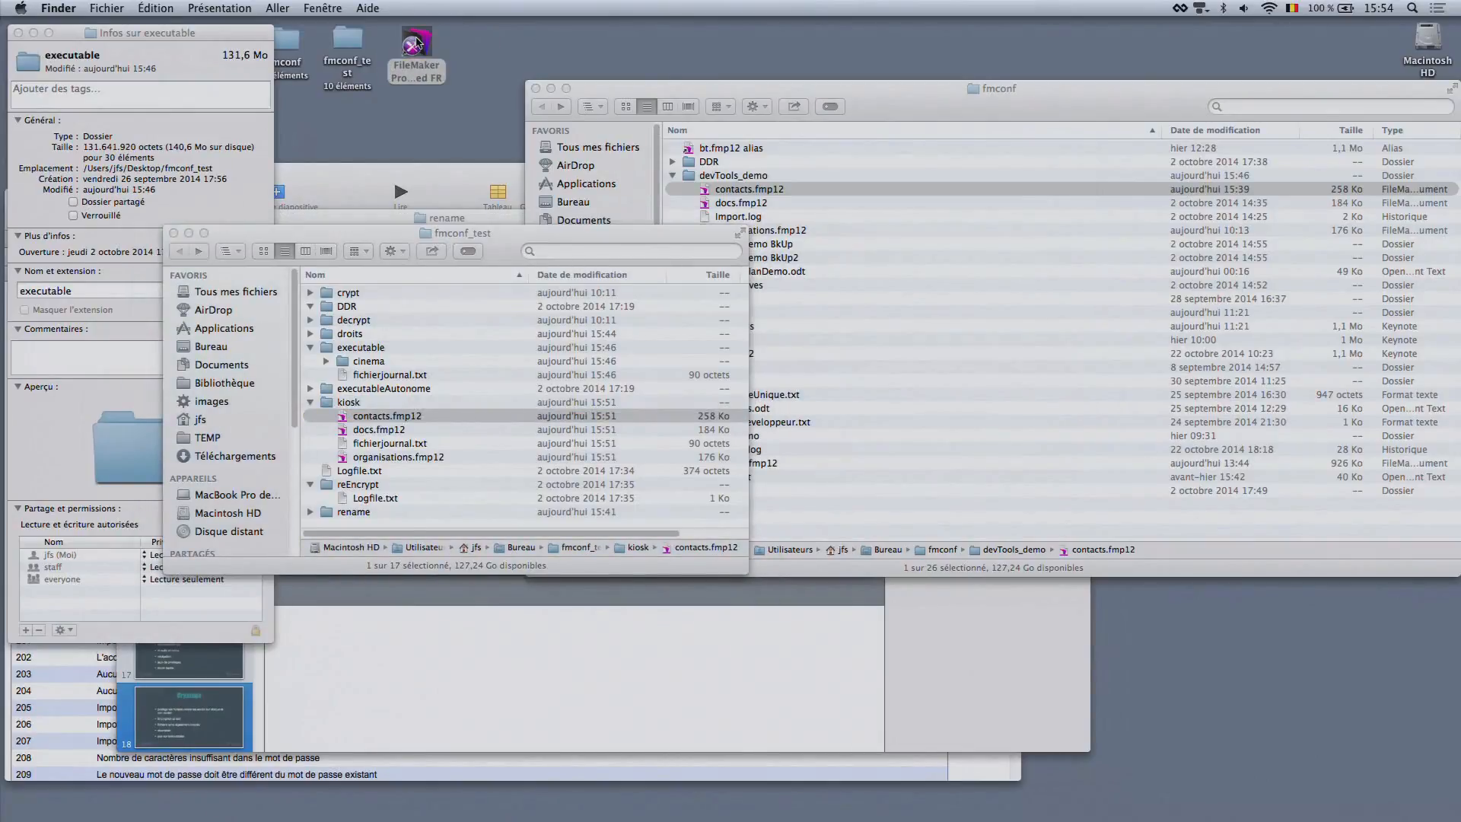
Launch FileMaker Pro Advanced from the desktop, dismiss the file-opening dialog and open the Developer Utilities
double_click(416, 44)
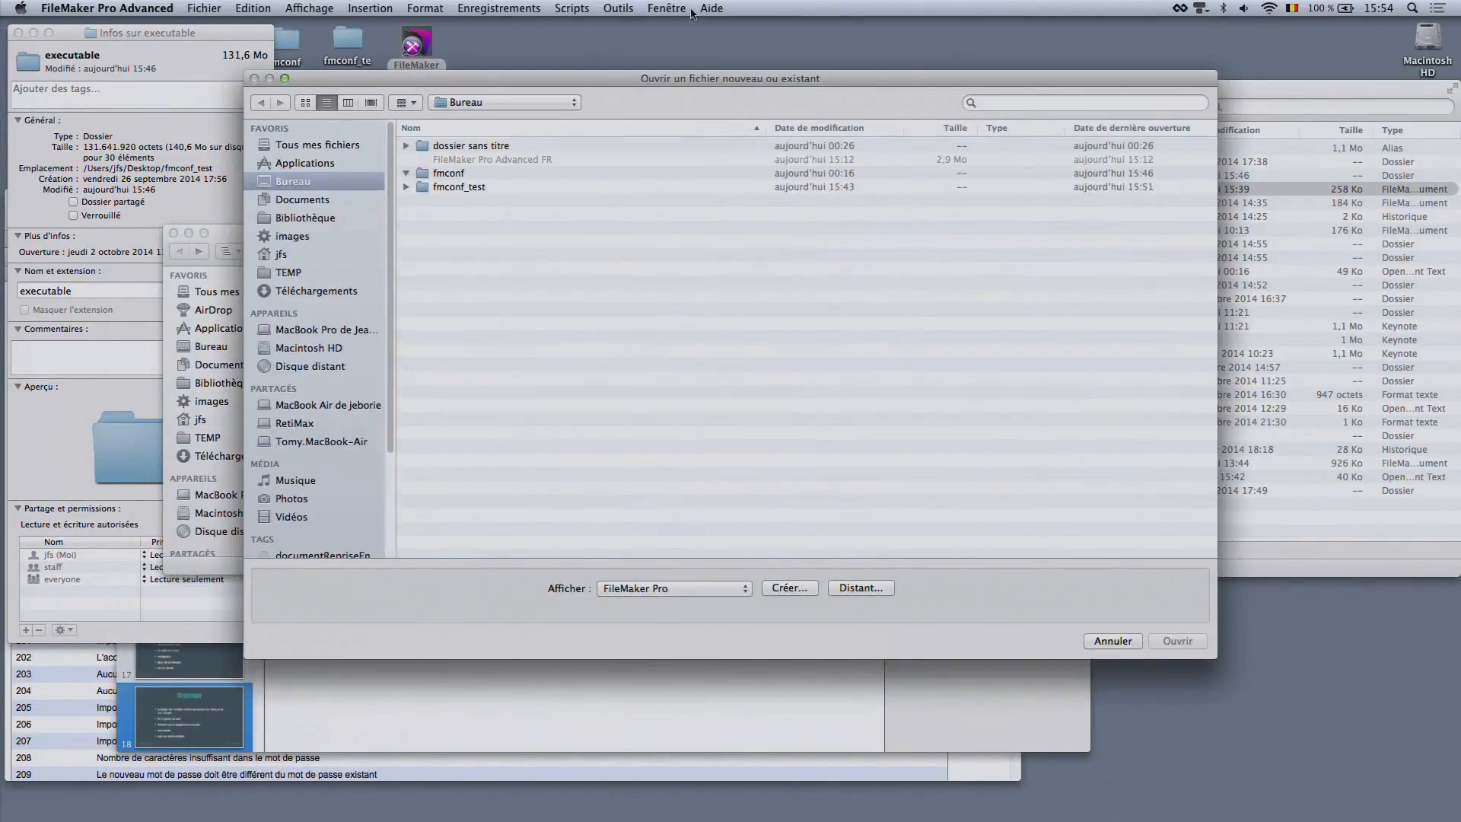
left_click(1112, 641)
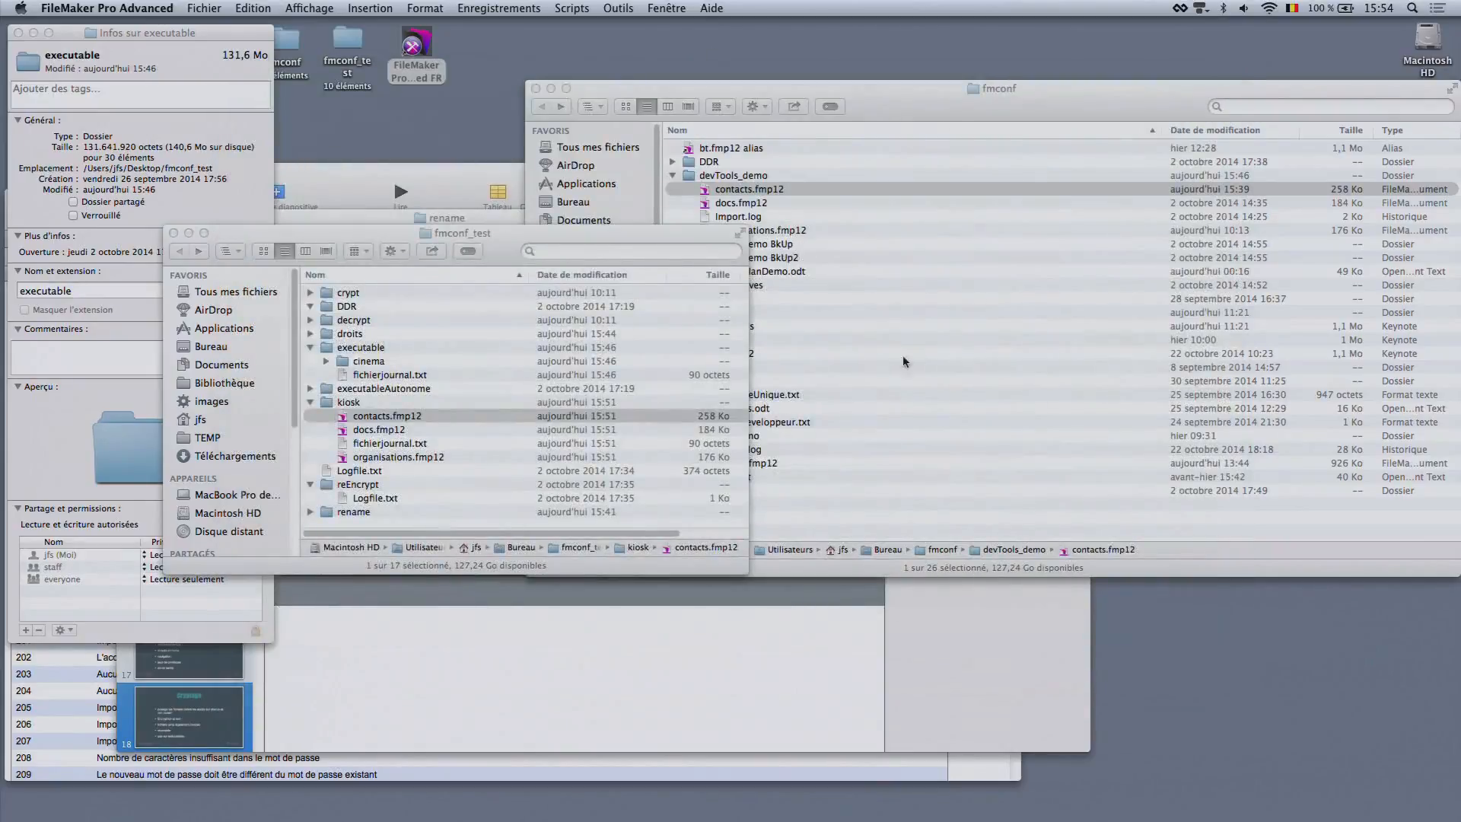
left_click(571, 8)
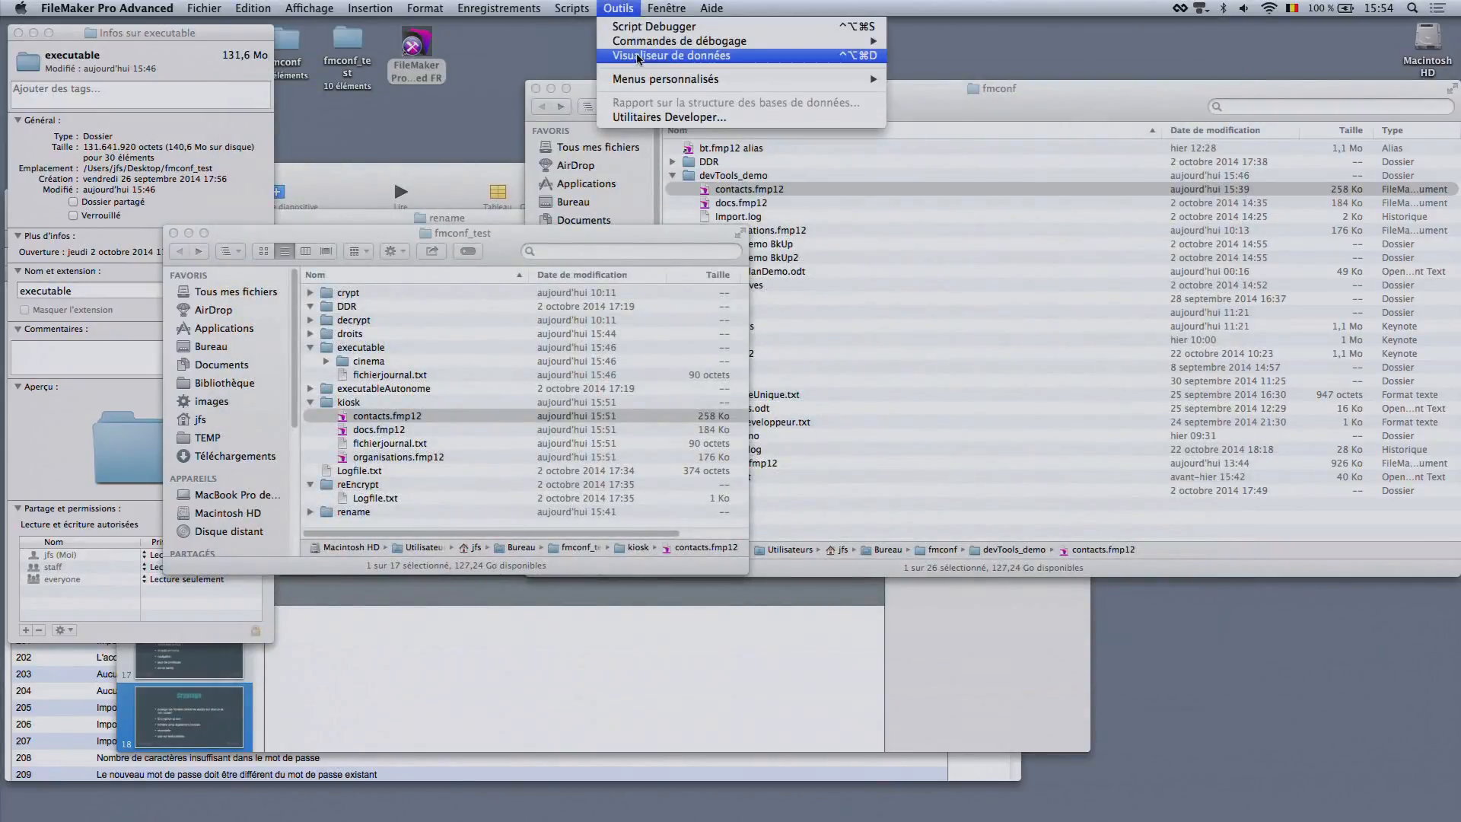
left_click(656, 118)
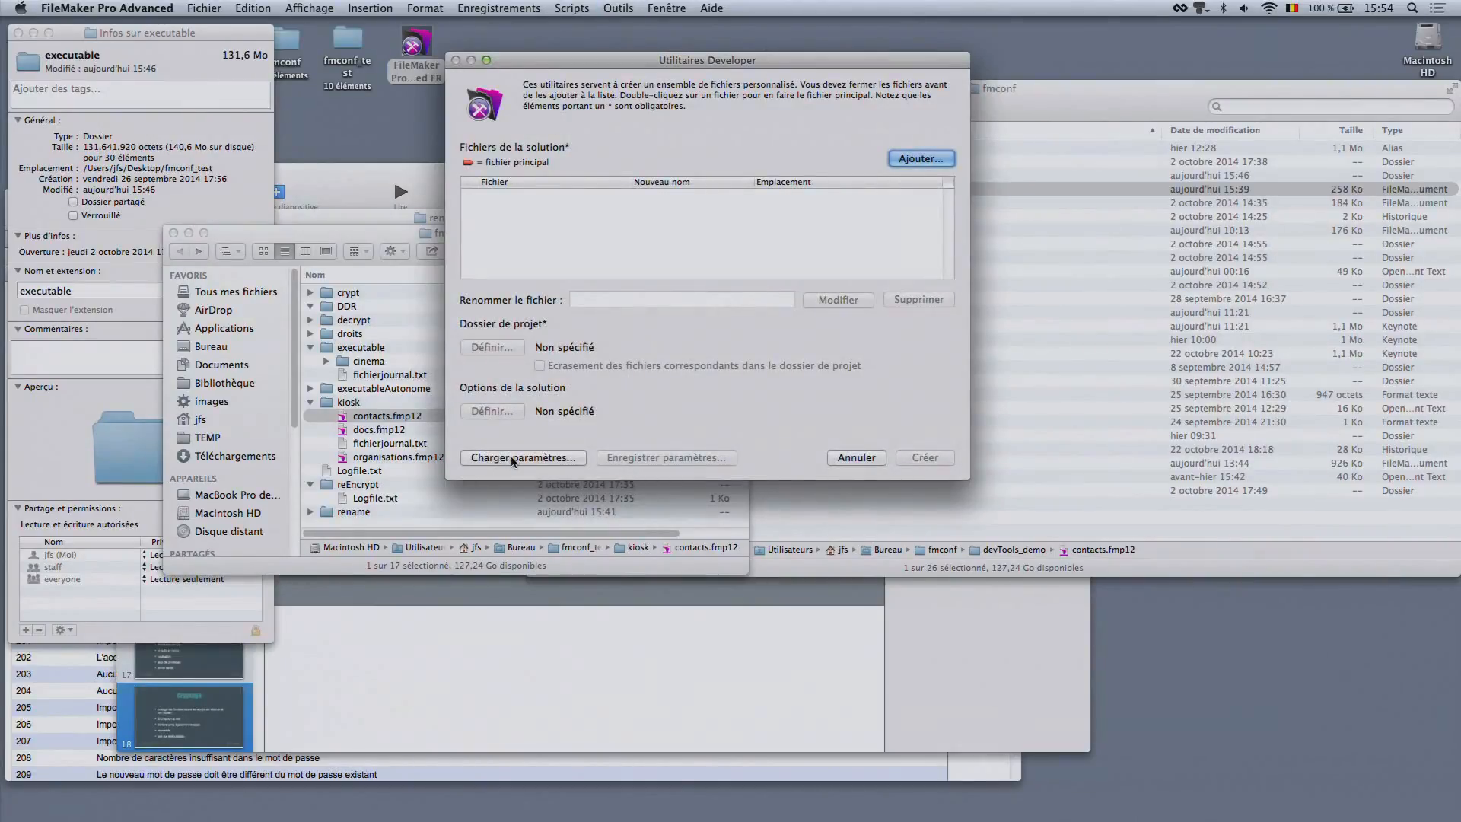
Load the saved Developer Utilities settings from 5.crypt.sav and acknowledge the notice about encryption passwords
left_click(483, 459)
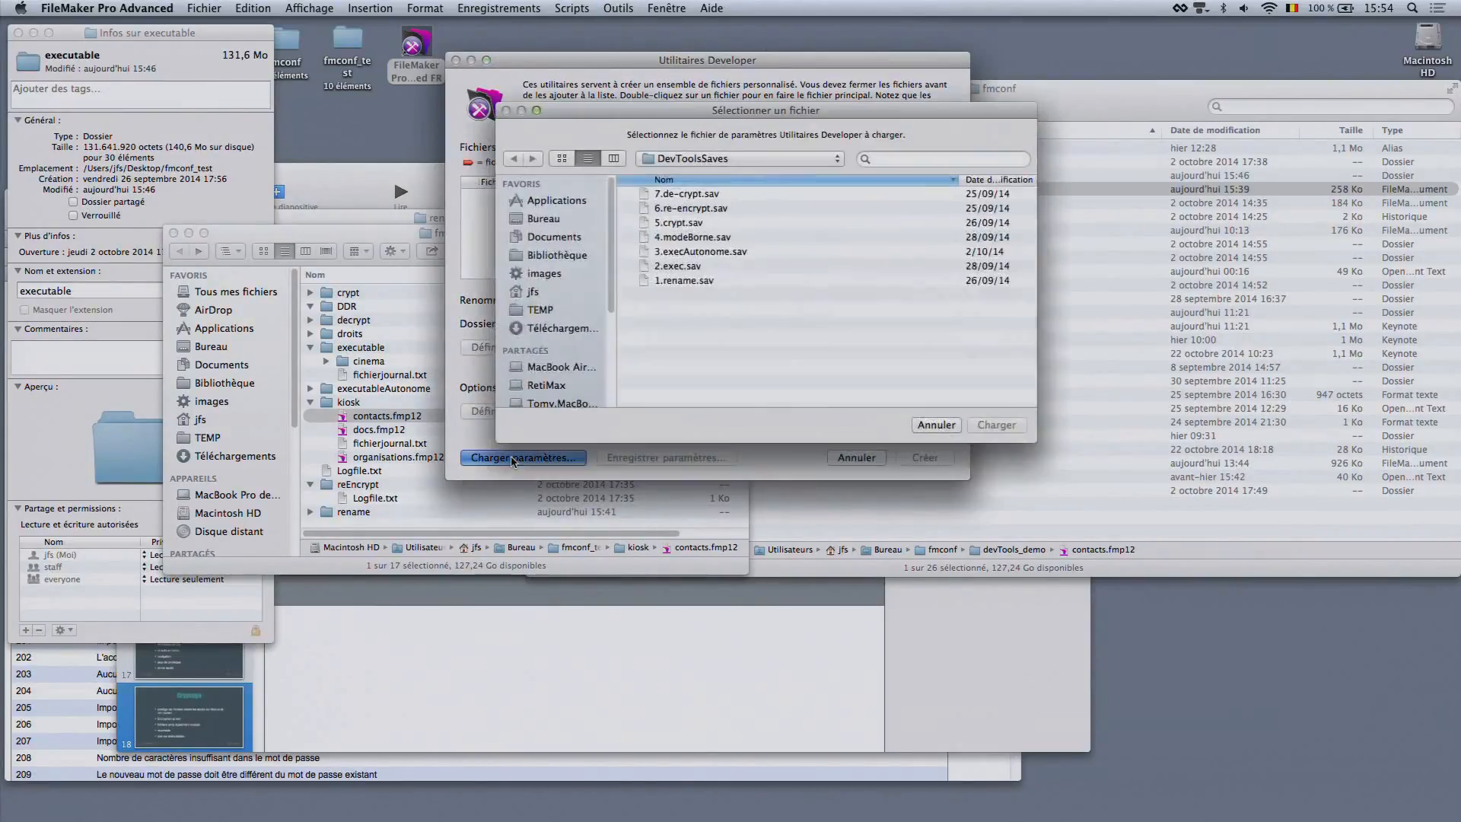
left_click(696, 223)
left_click(1004, 427)
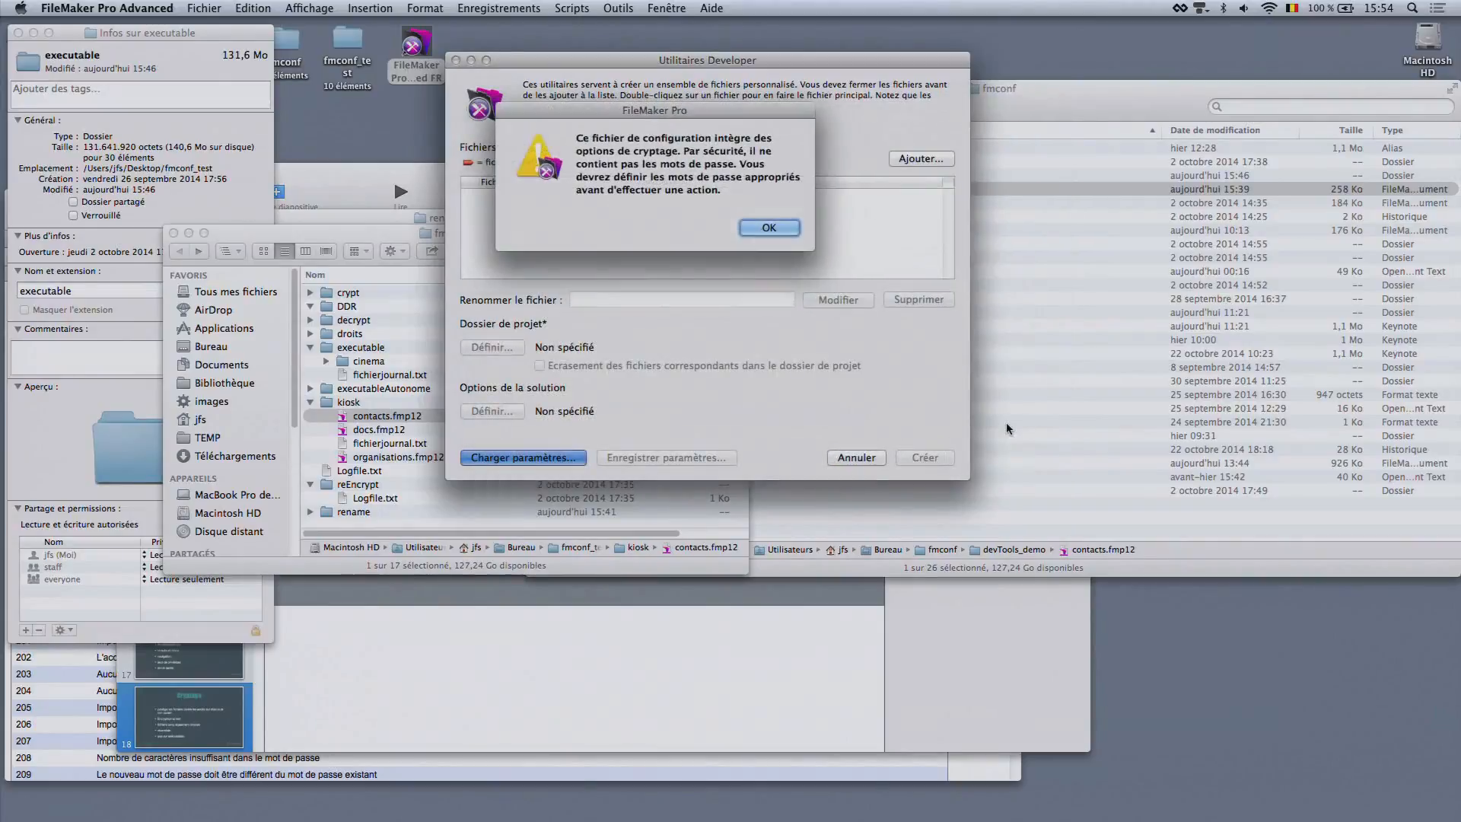
left_click(765, 229)
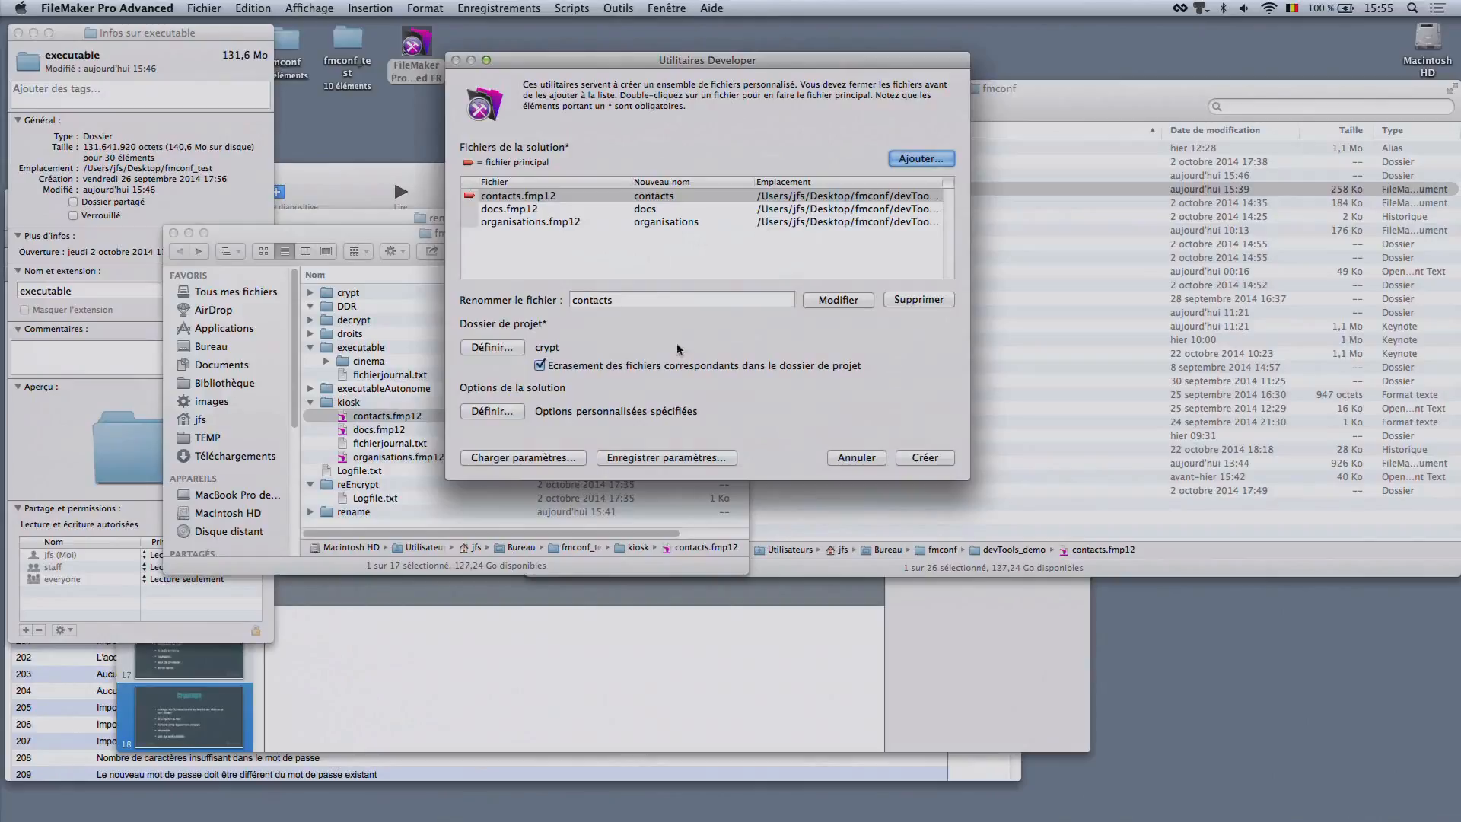
Open the solution options and select the database encryption option to show its shared ID, account and encryption password settings
left_click(491, 411)
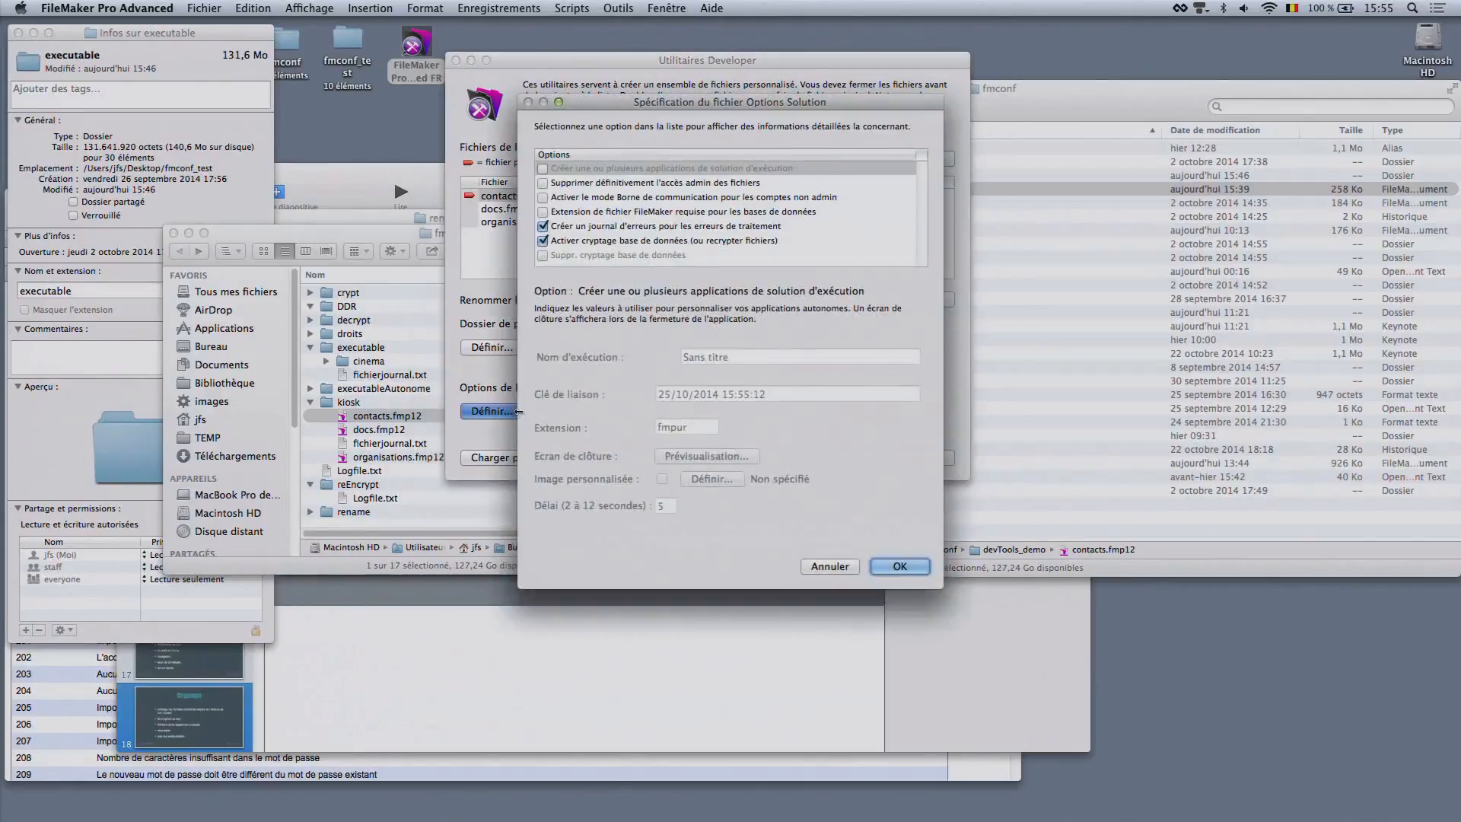
left_click(624, 240)
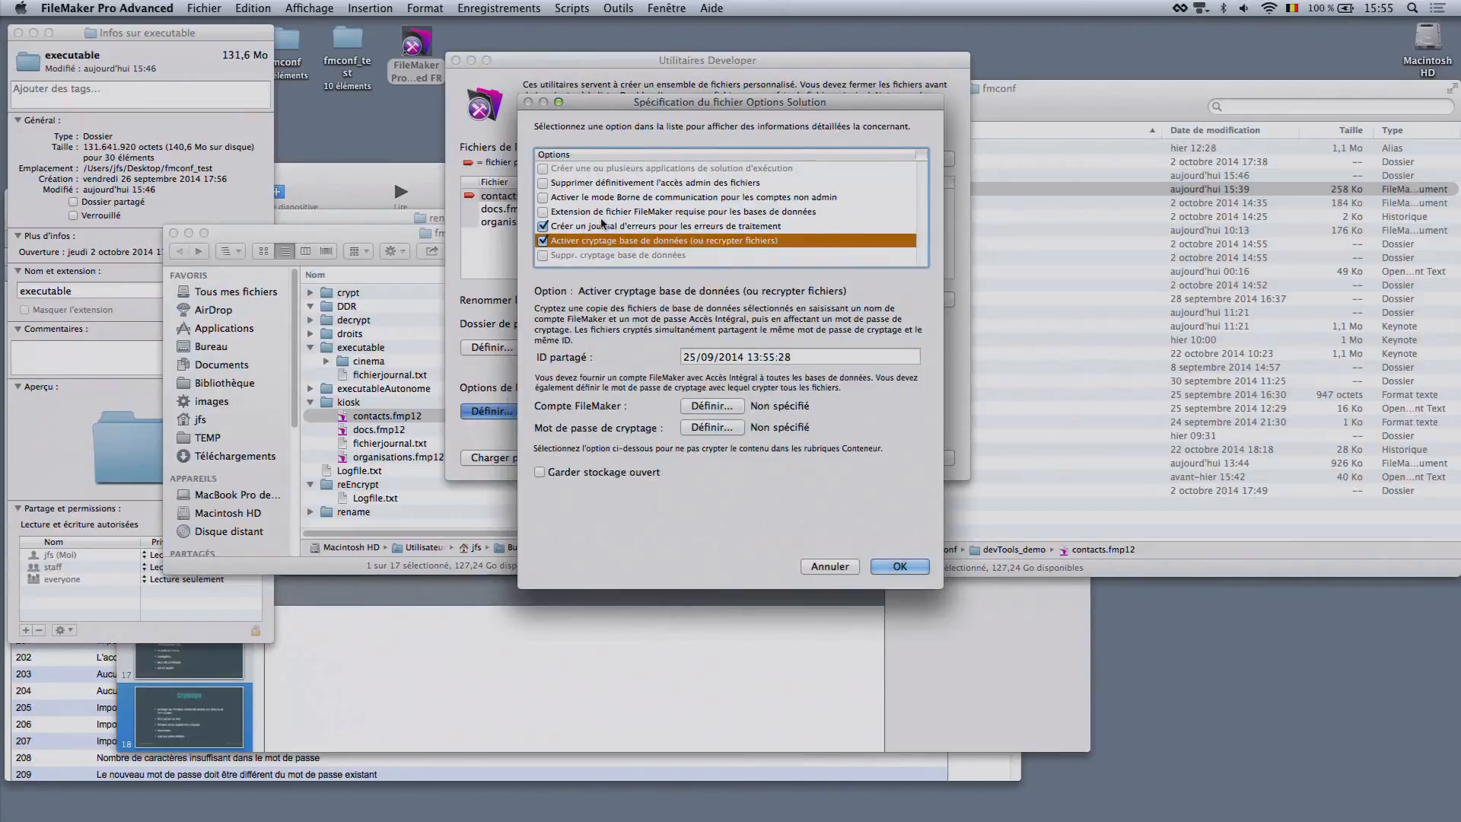
left_click(612, 227)
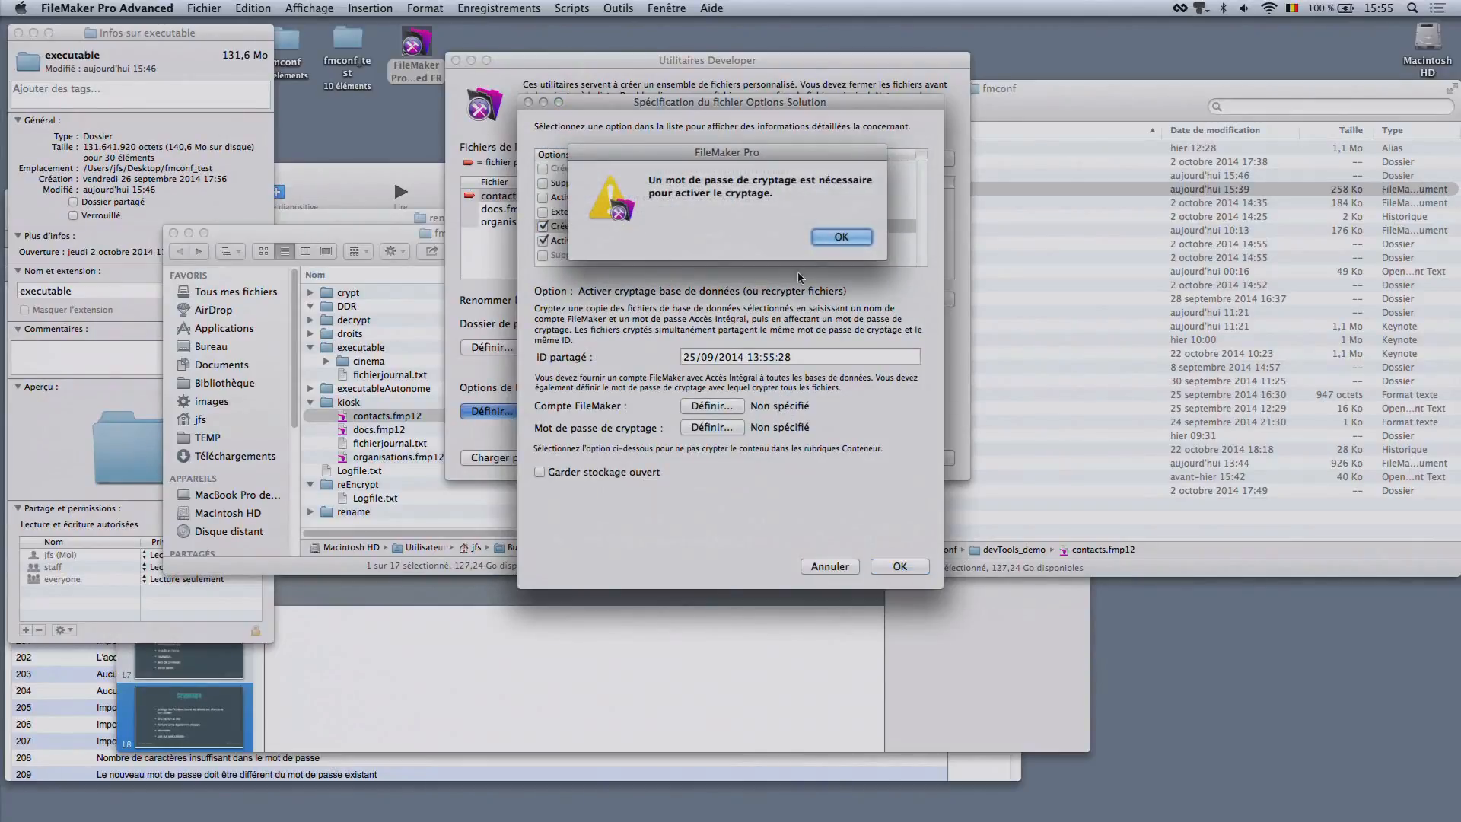
left_click(825, 240)
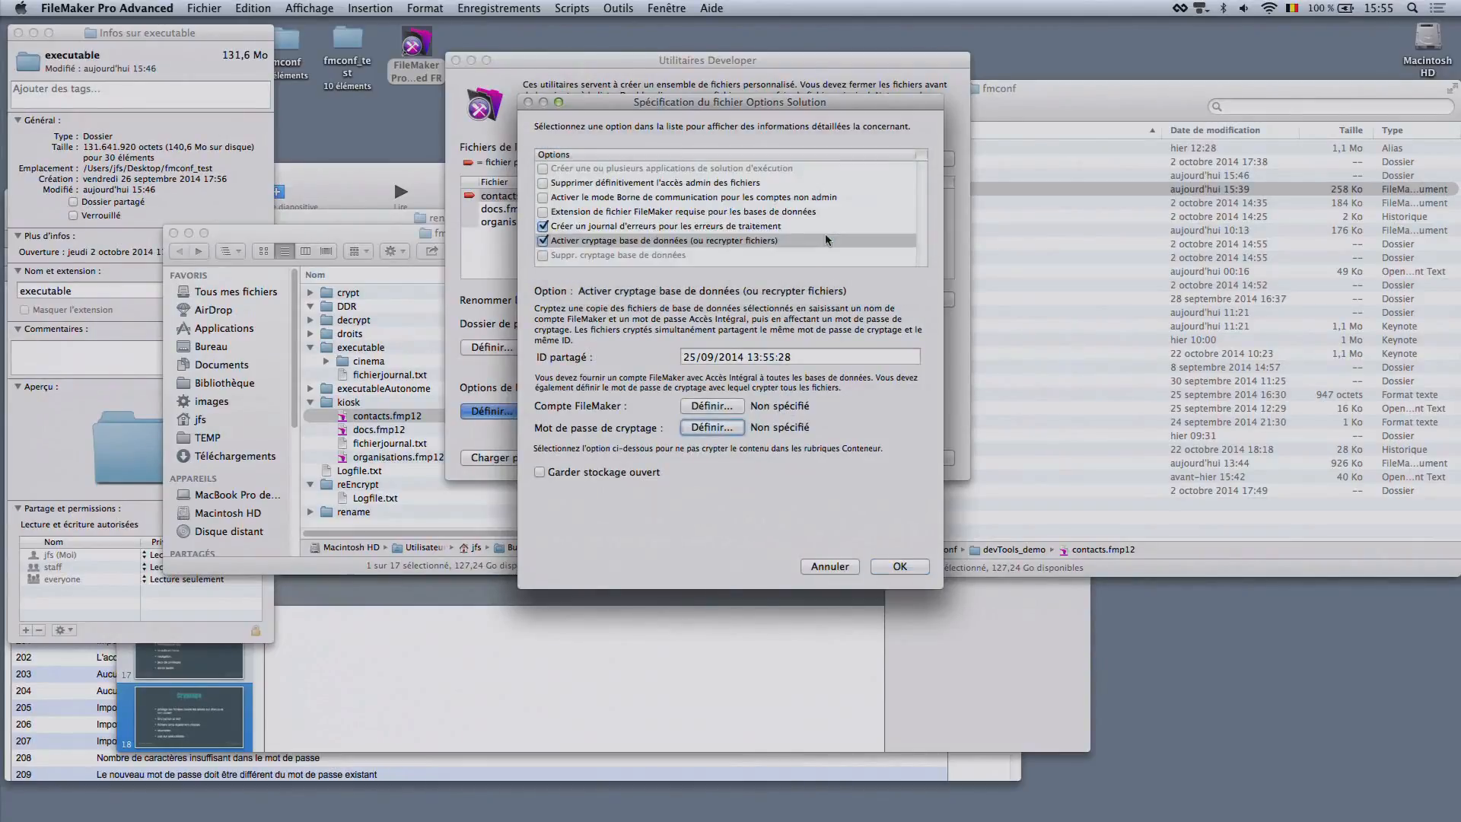
left_click(629, 241)
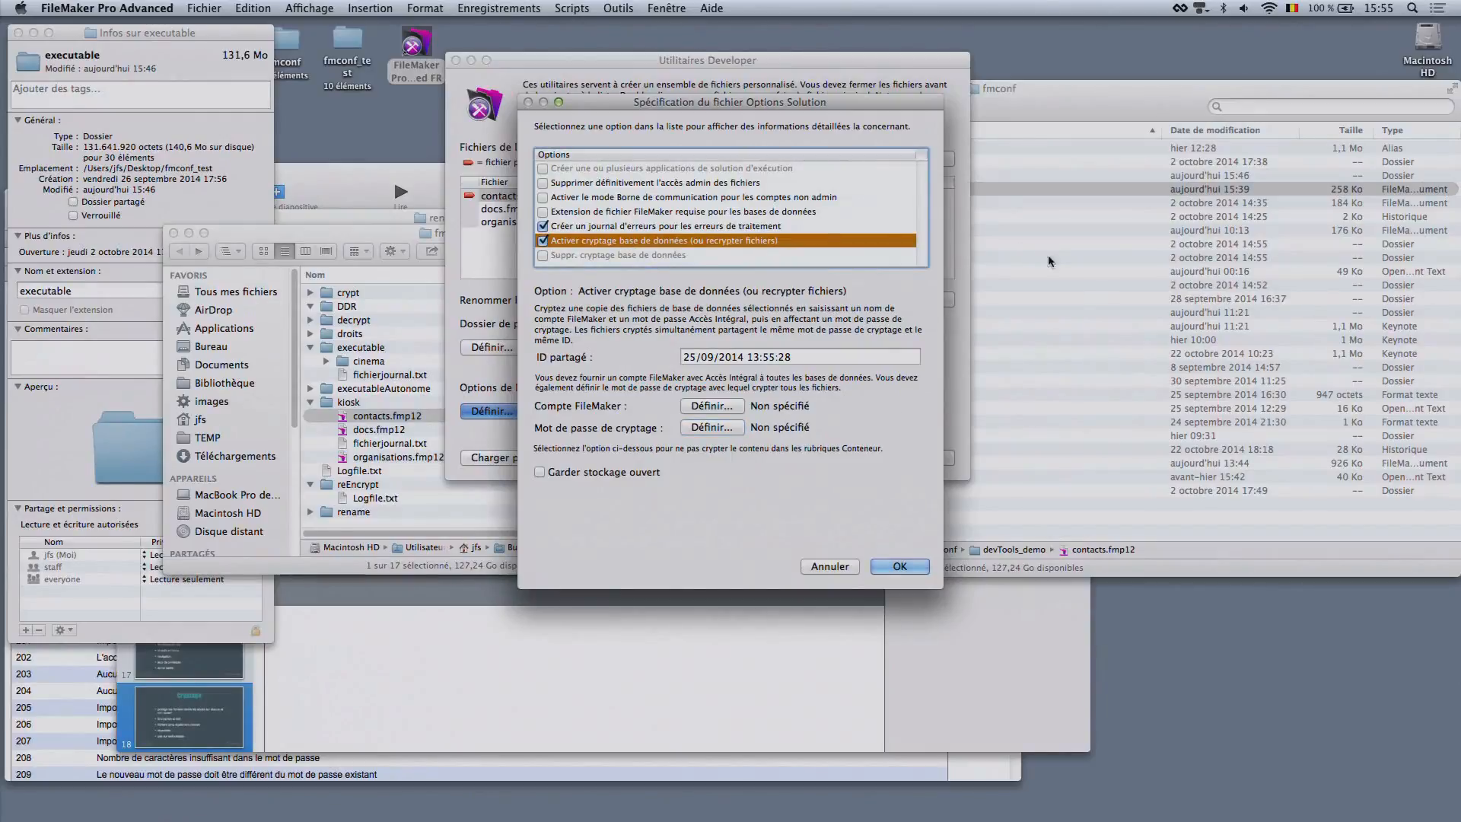
left_click(844, 356)
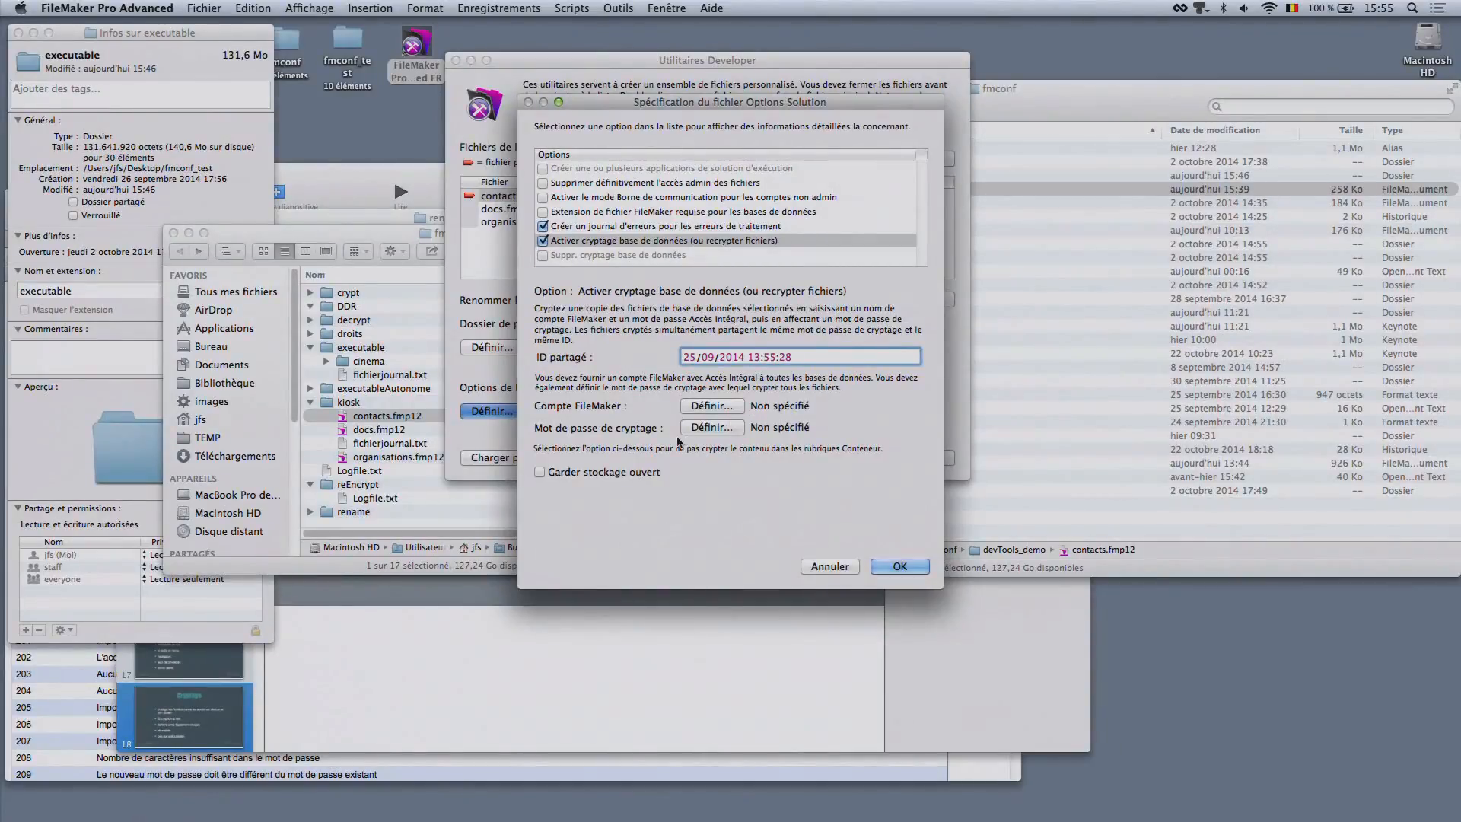
Specify the full-access FileMaker account for encryption by entering the account password
left_click(706, 408)
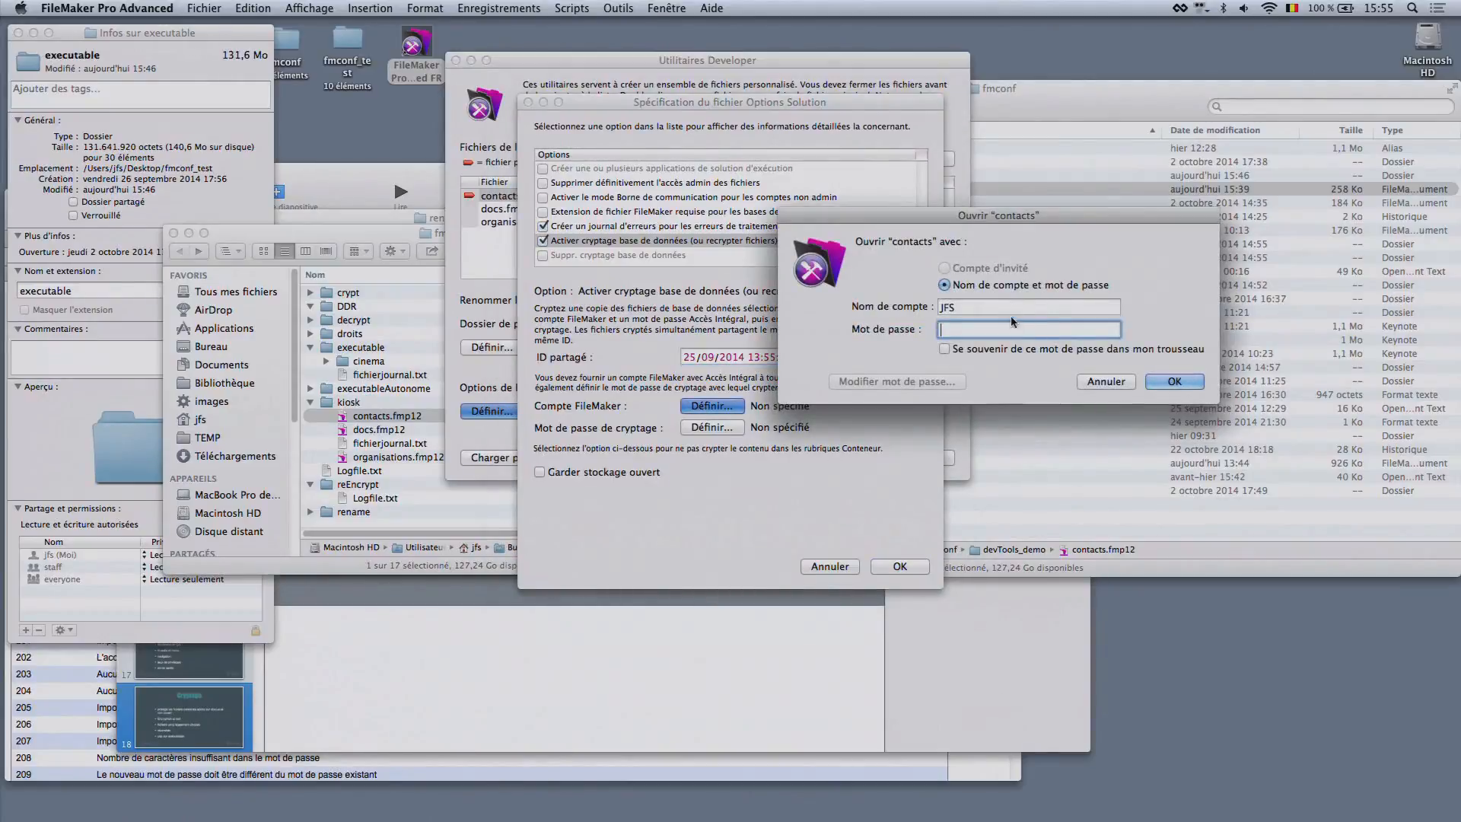
type("1234")
left_click(1174, 381)
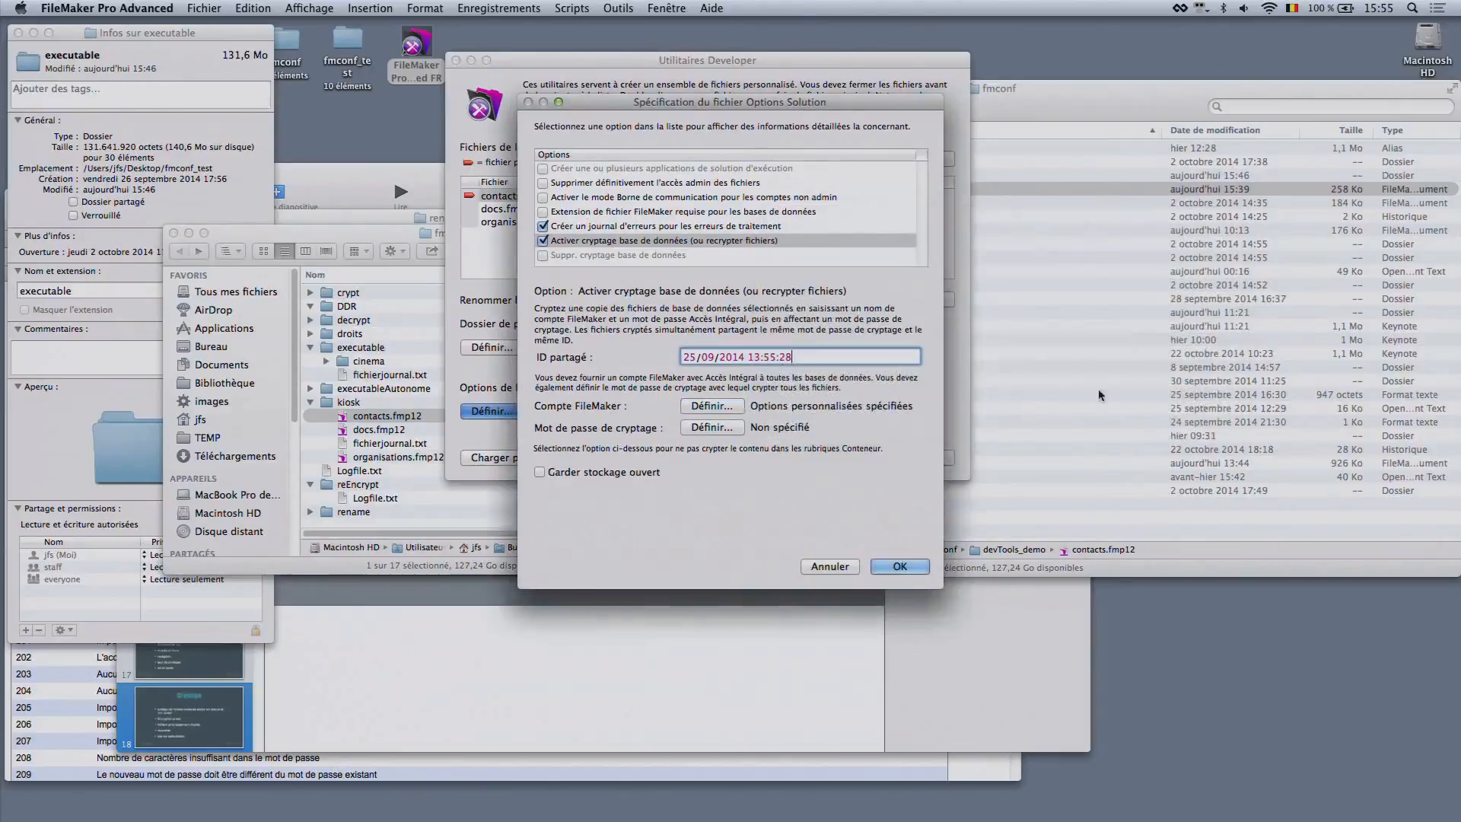
Define the database encryption password, enter it again as confirmation and set the password hint to romeo
left_click(712, 427)
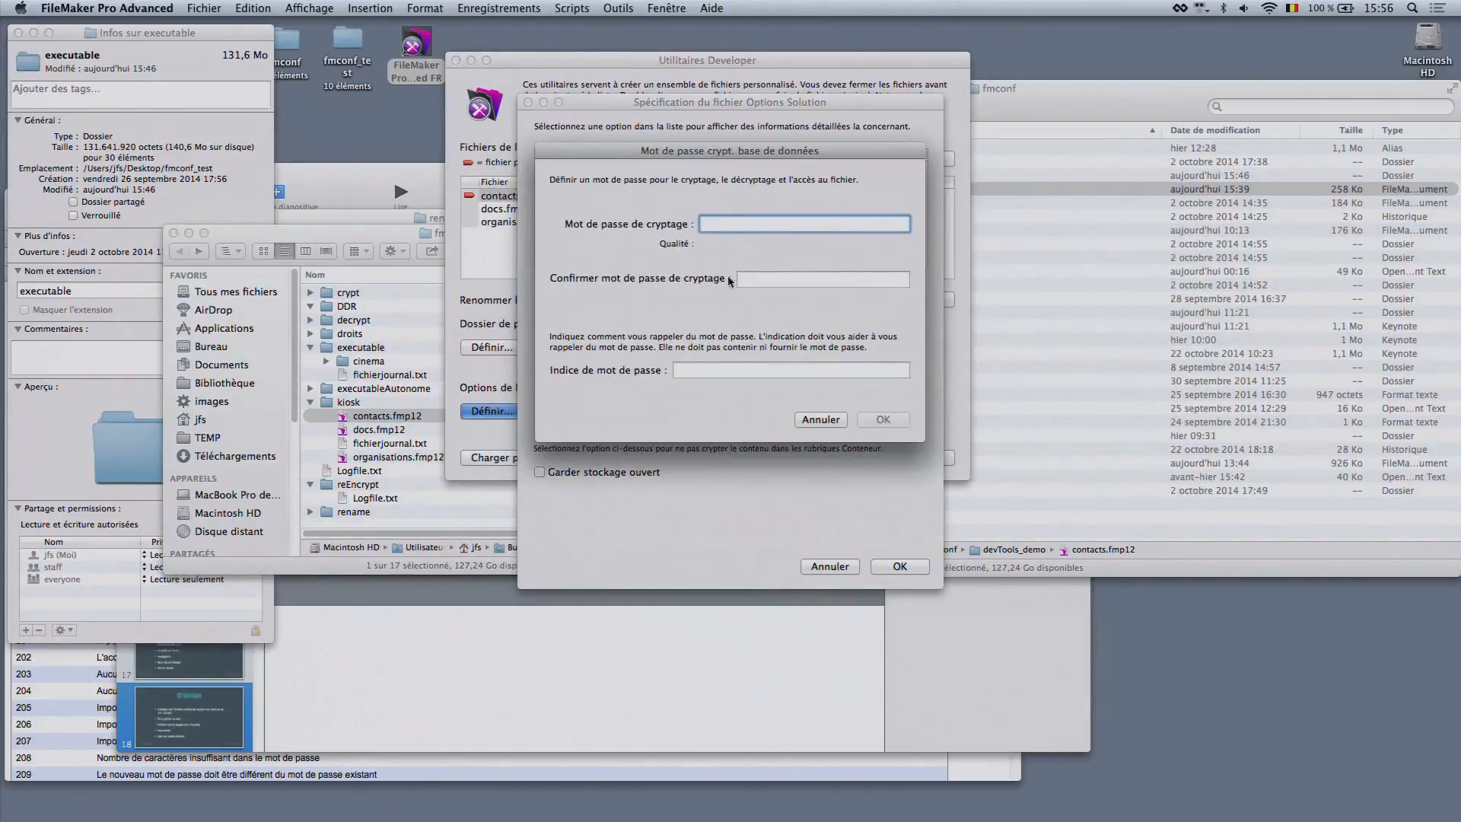
type("12")
left_click(795, 281)
type("•••••")
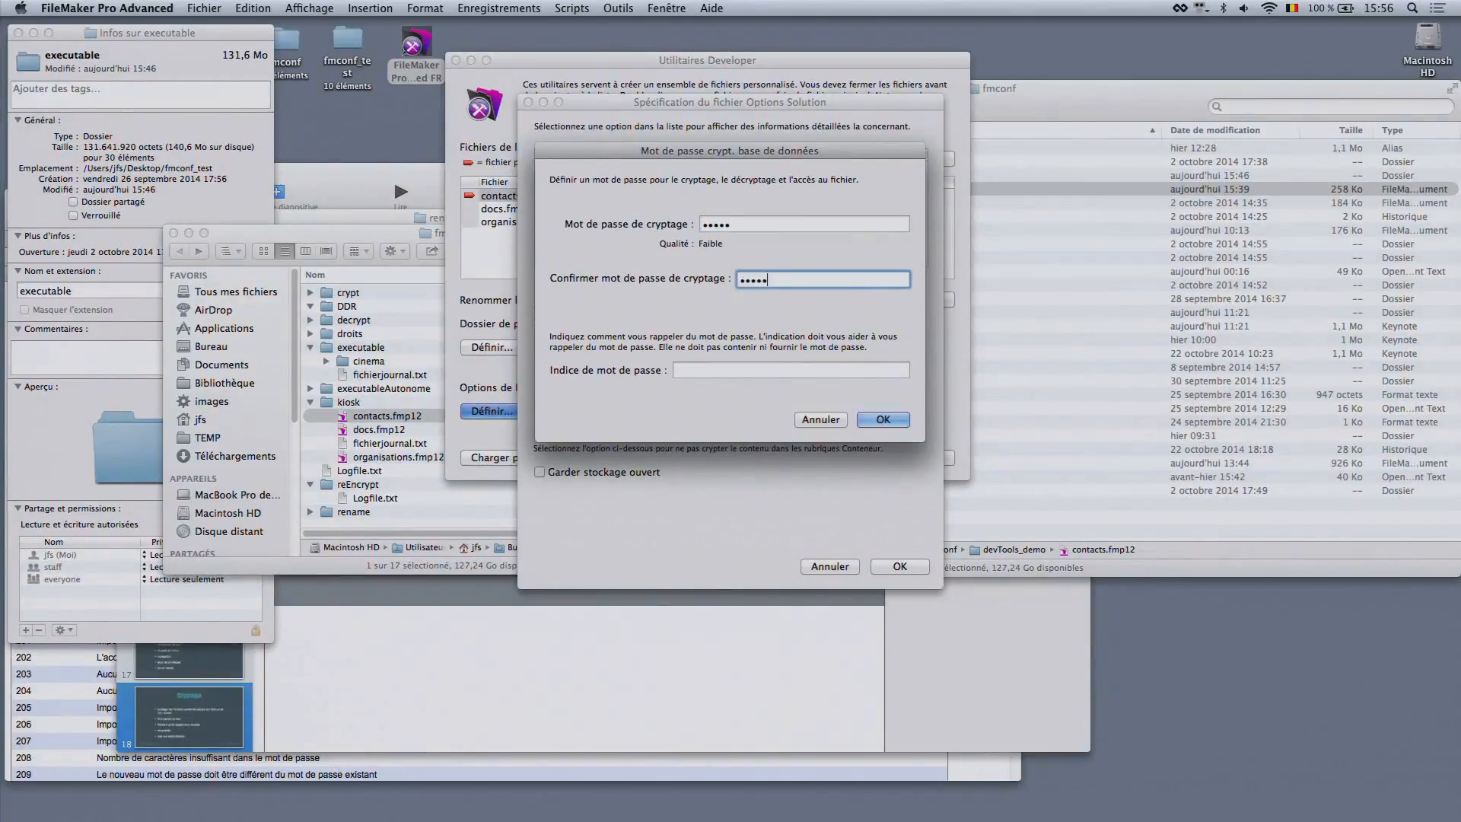
left_click(850, 372)
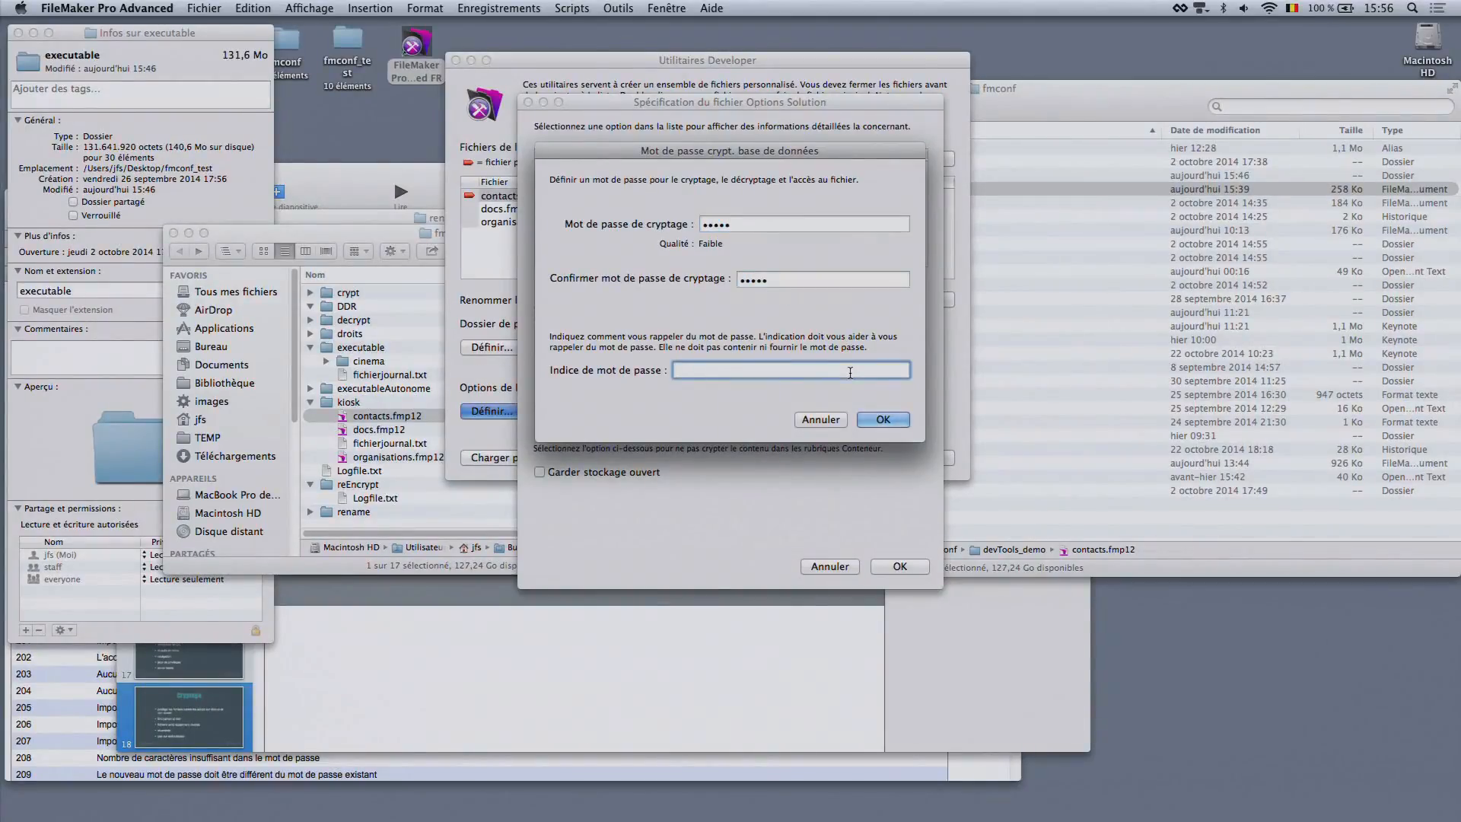
type("romeo")
left_click(883, 420)
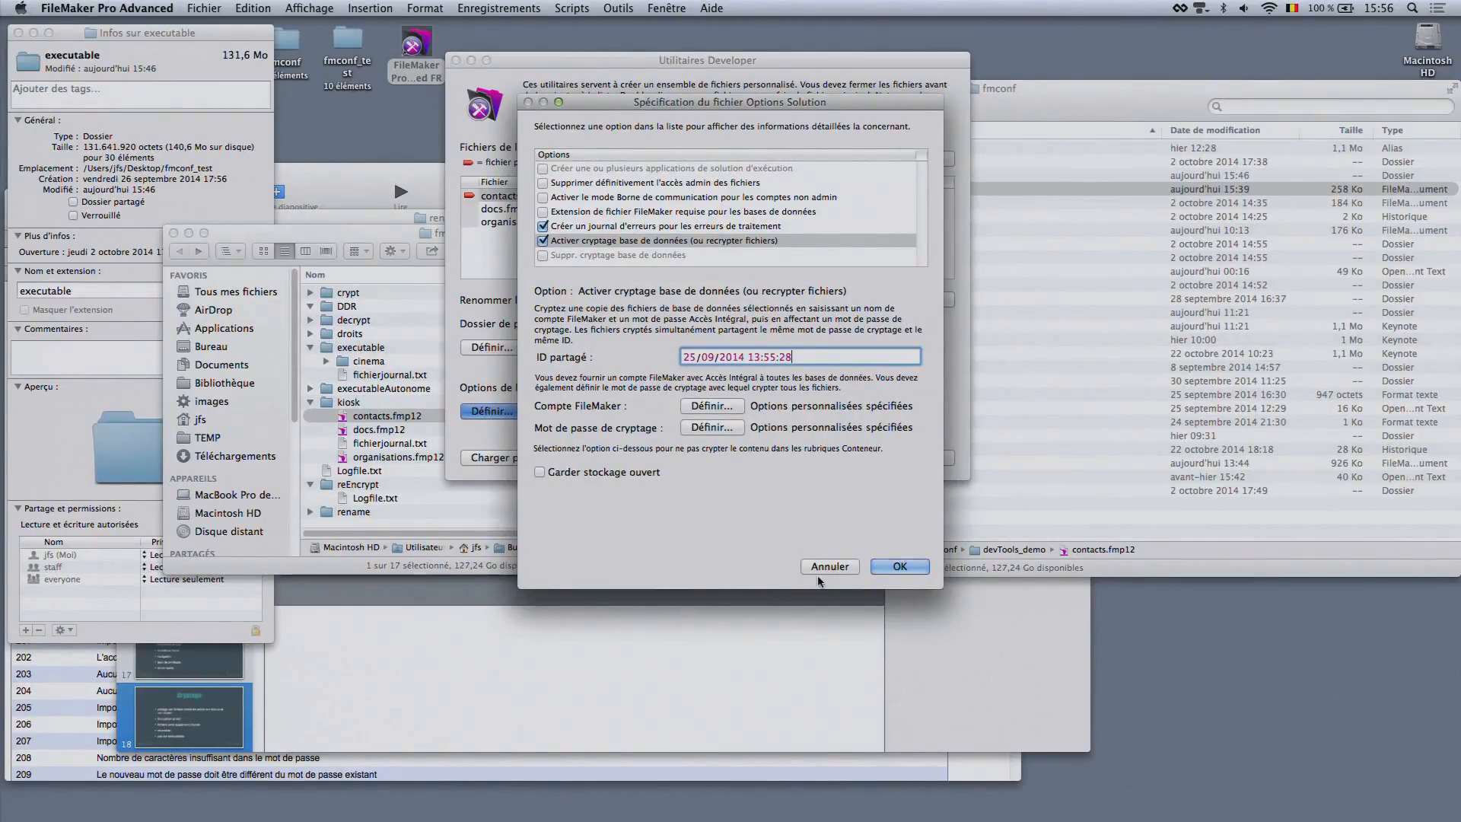
Accept the solution options, create the encrypted files in the crypt project folder, and open contacts.fmp12 from that folder
left_click(903, 565)
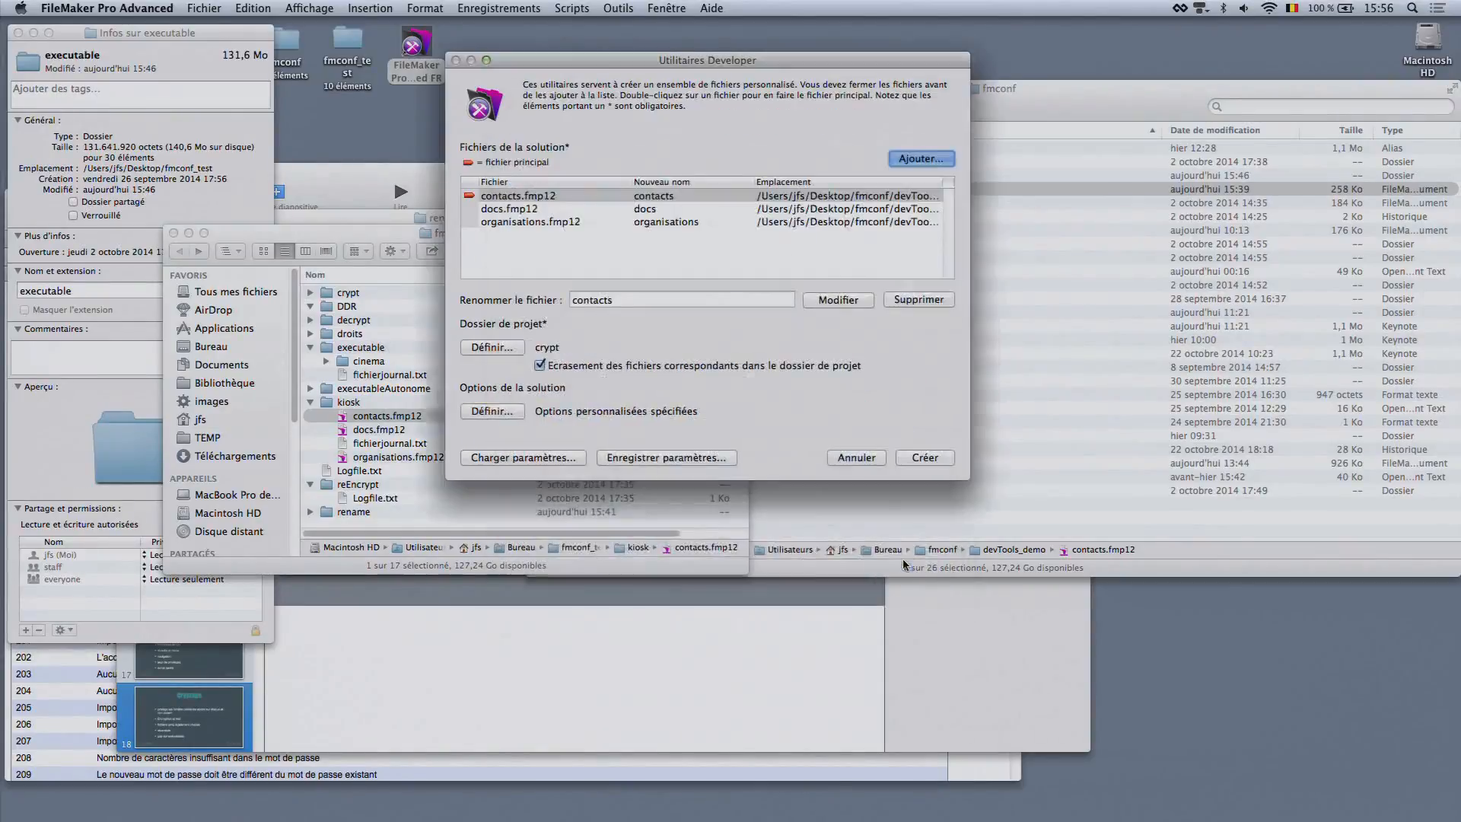
left_click(912, 460)
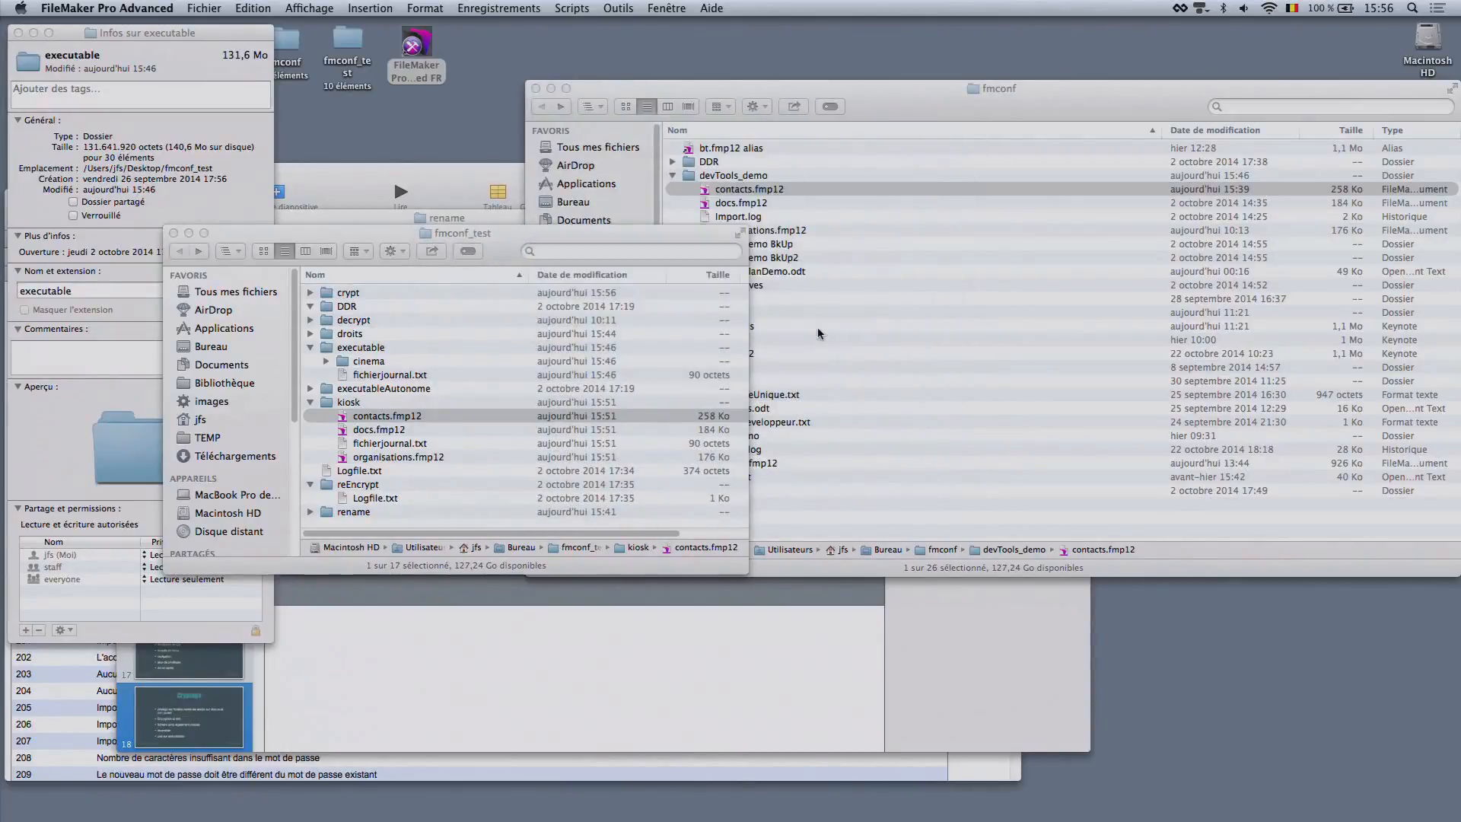
left_click(311, 292)
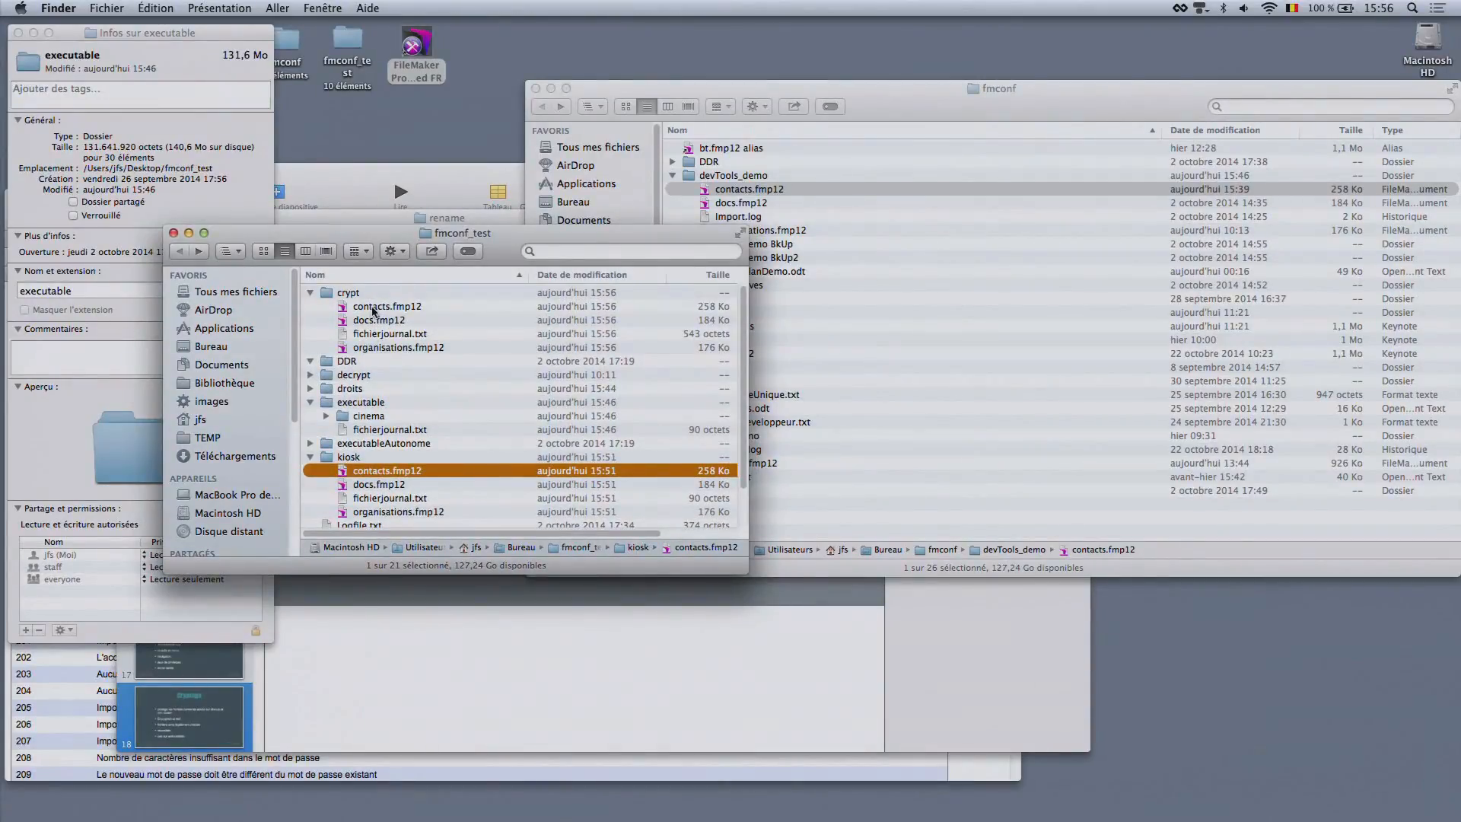
left_click(373, 307)
double_click(373, 307)
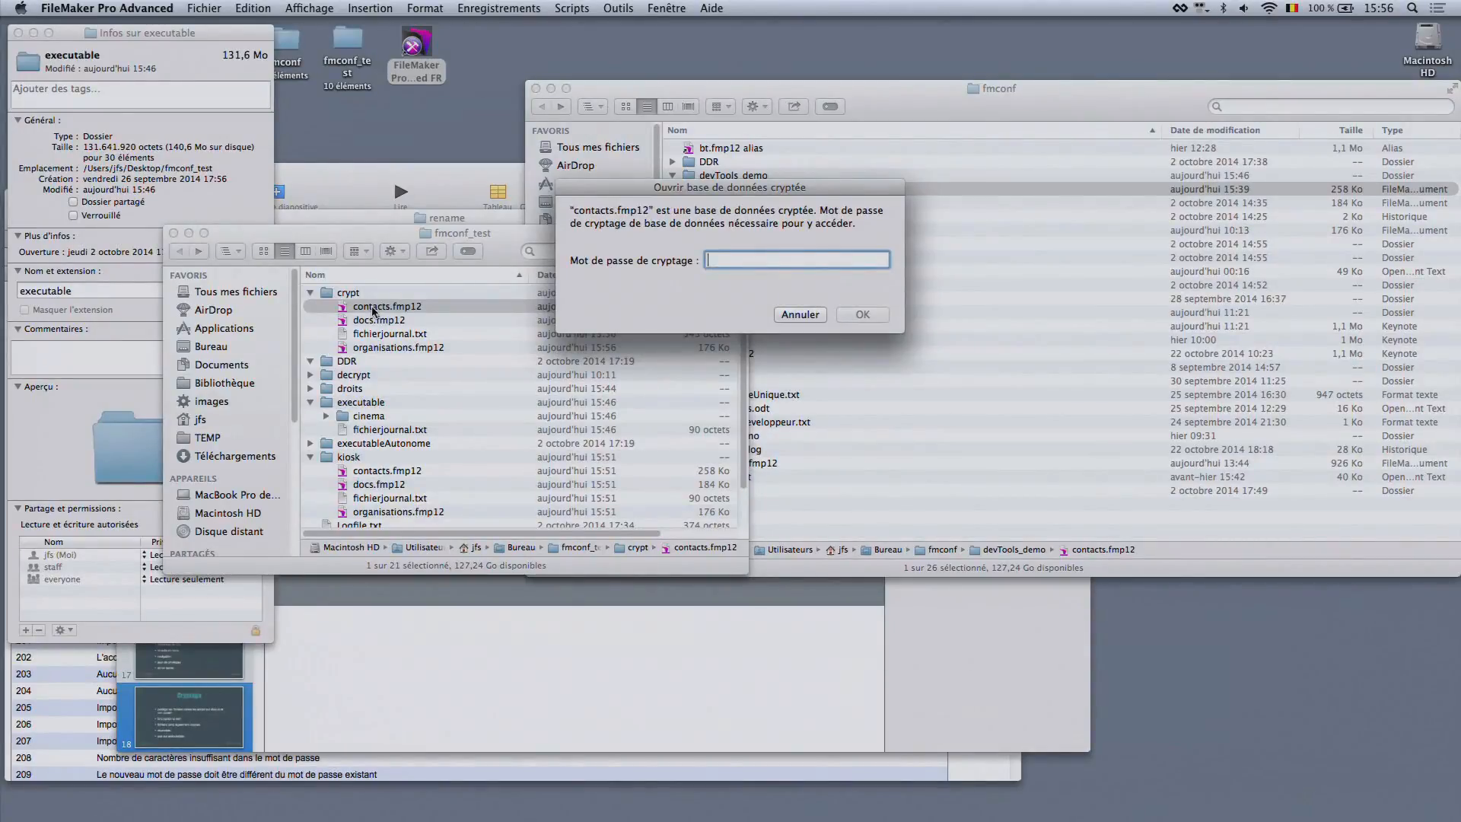
Try to unlock the encrypted contacts.fmp12 by entering test encryption passwords
type("••")
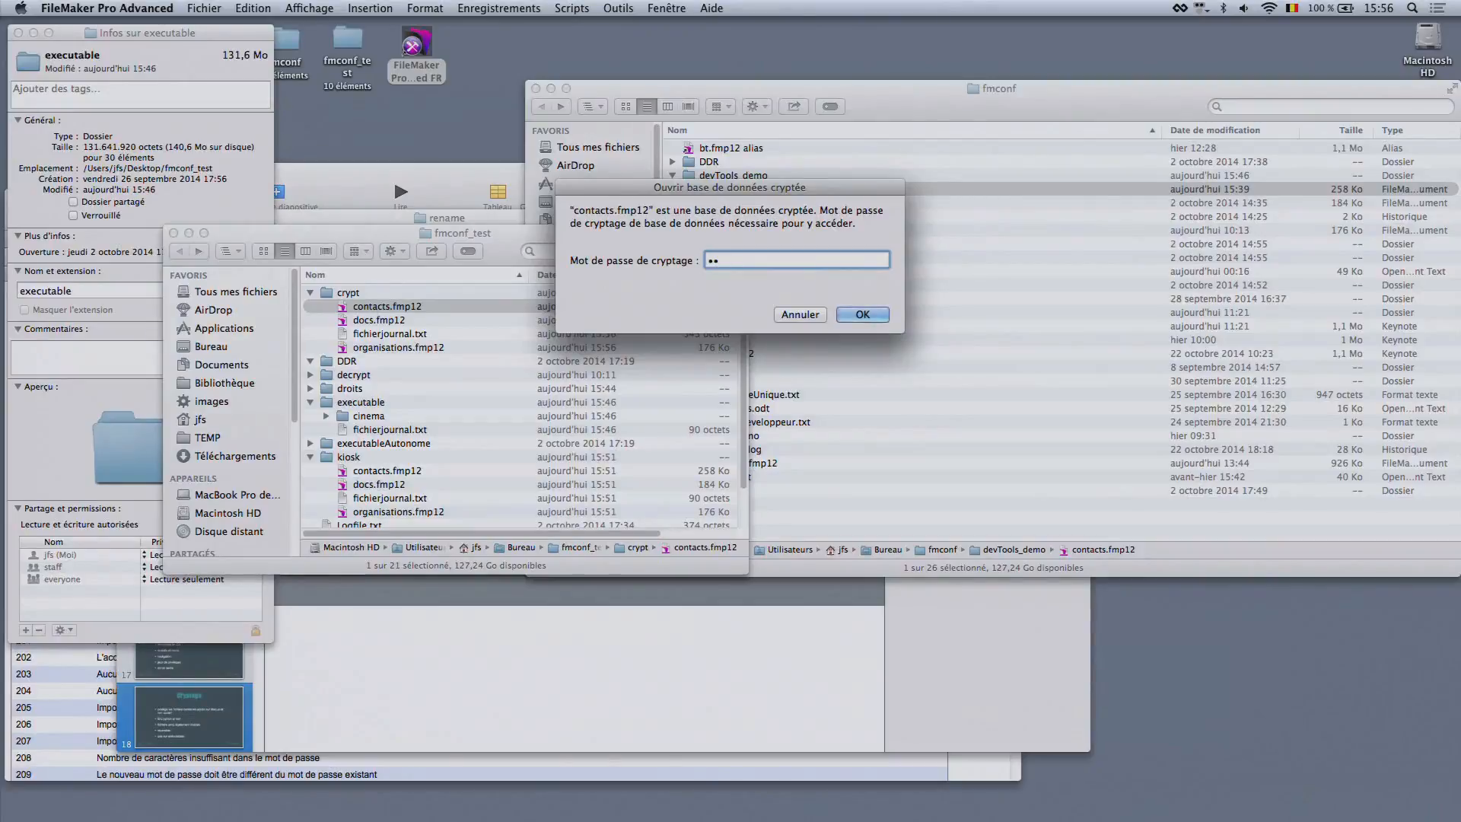
key("BackSpace")
key("BackSpace")
type("••••")
key("Return")
type("••••")
key("Return")
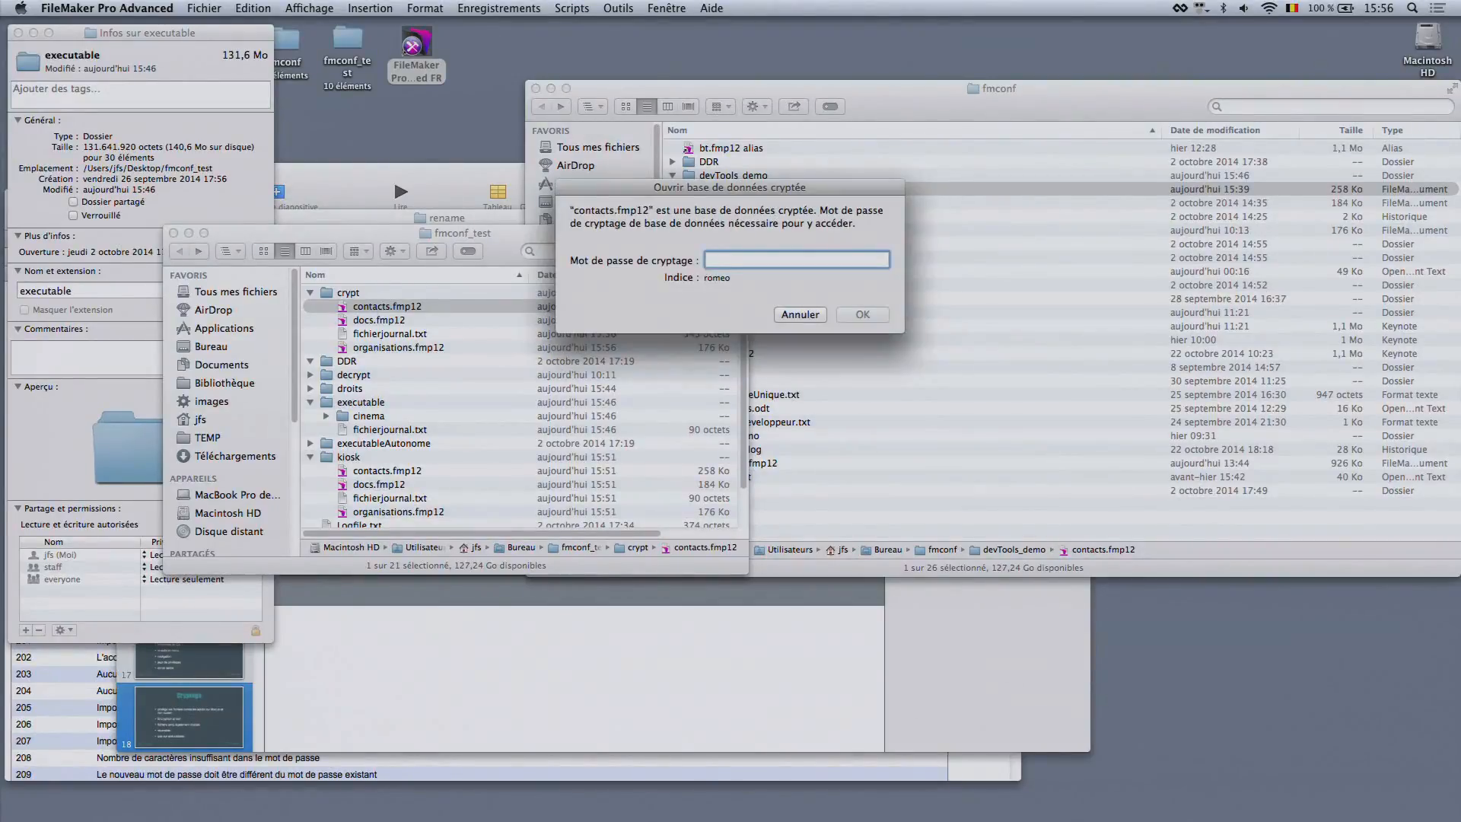
Open the encrypted contacts.fmp12 with the encryption password and the account password, then widen and close its window
type("•••••")
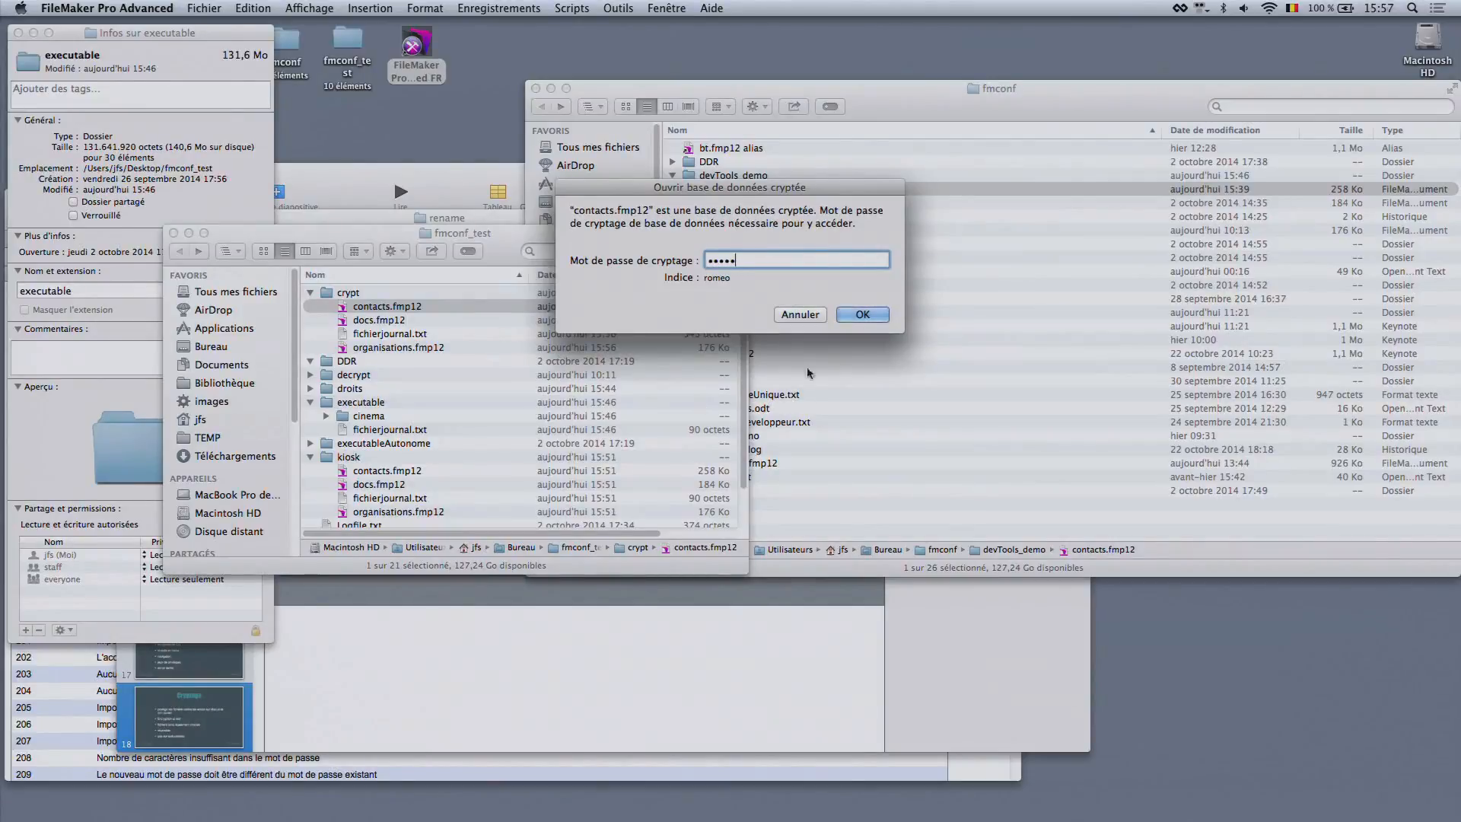
left_click(846, 317)
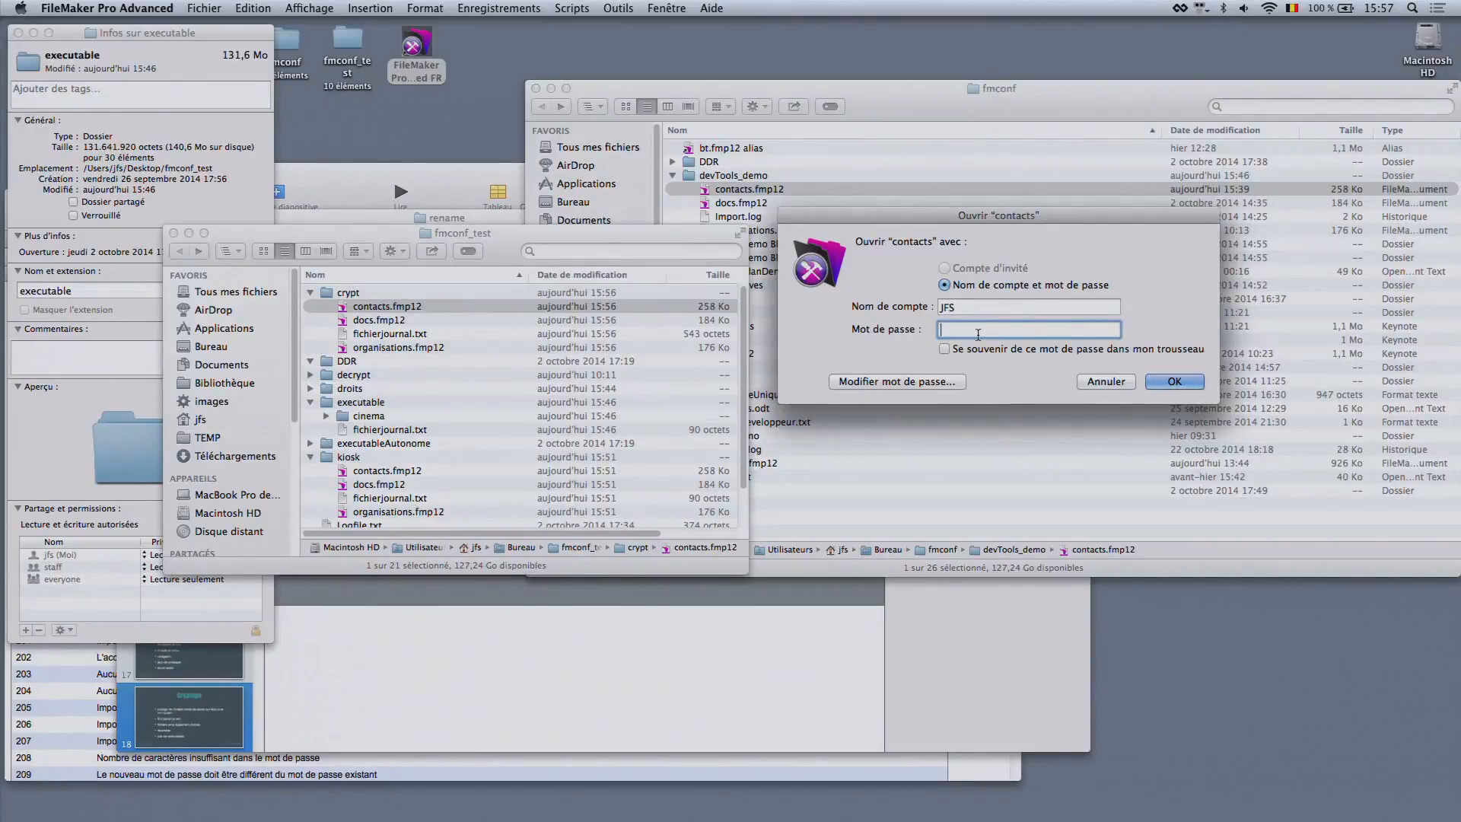
type("••••")
key("Return")
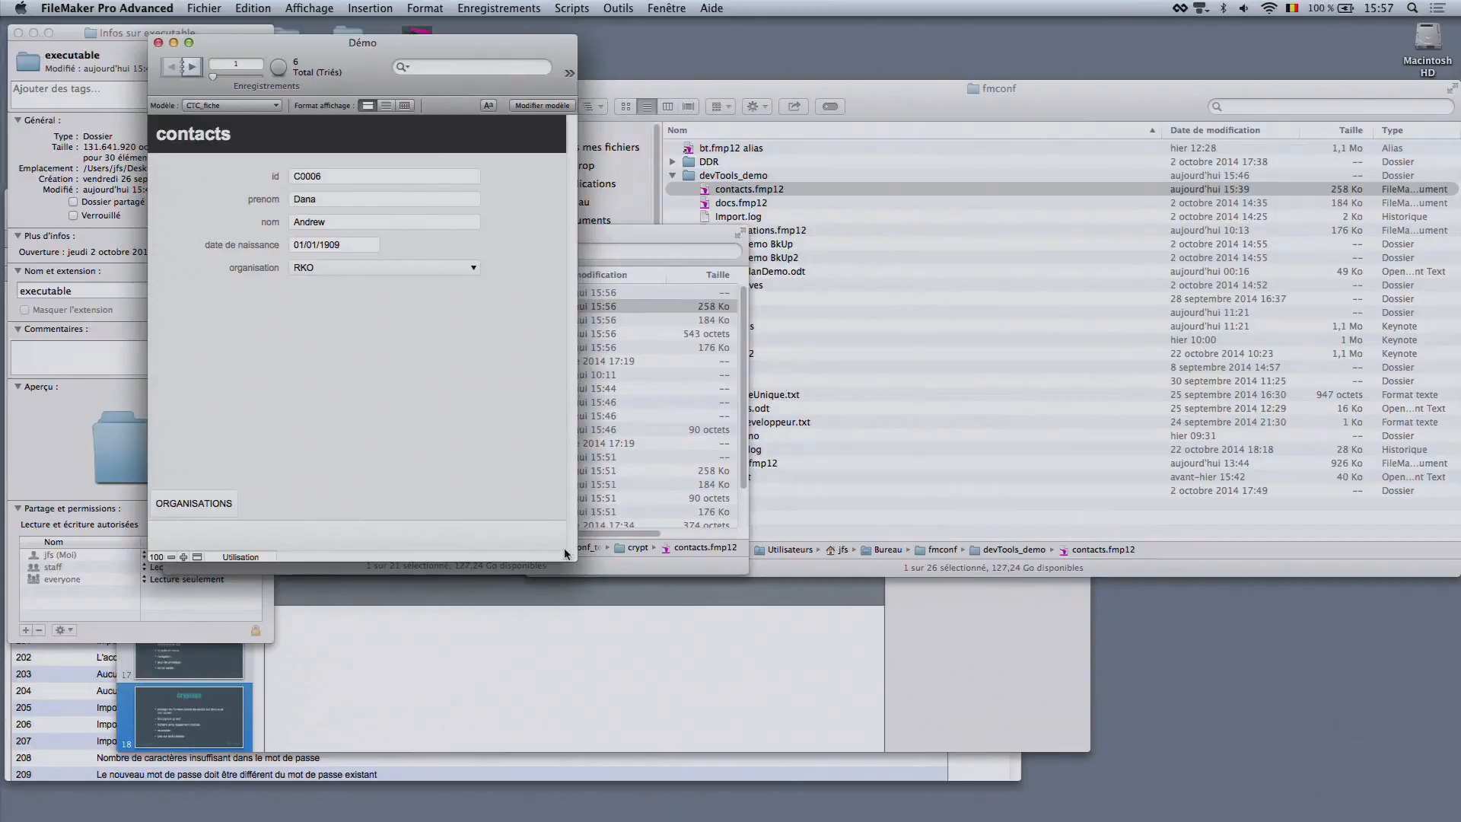
left_click_drag(567, 553, 913, 546)
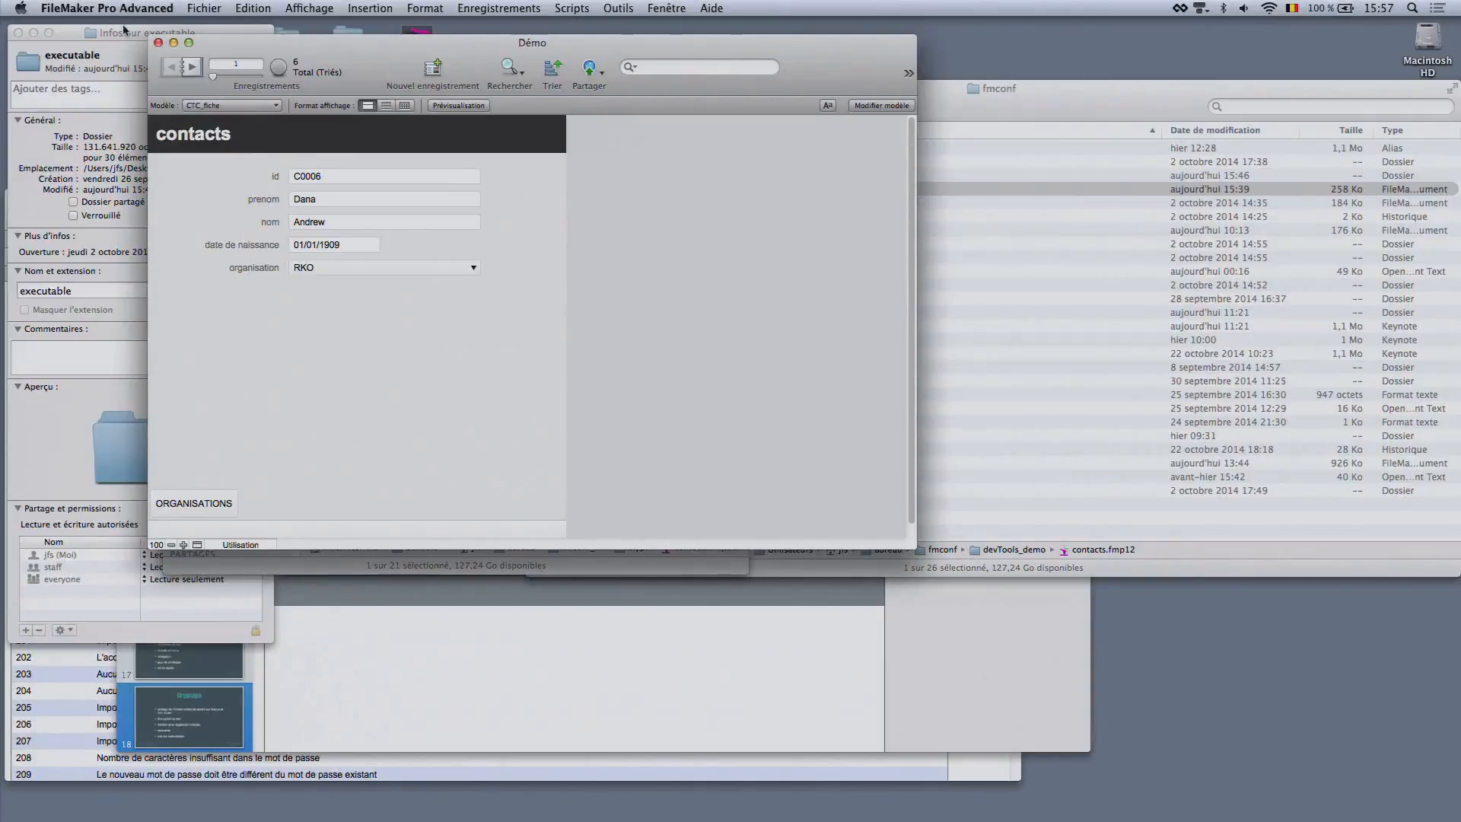
left_click(158, 43)
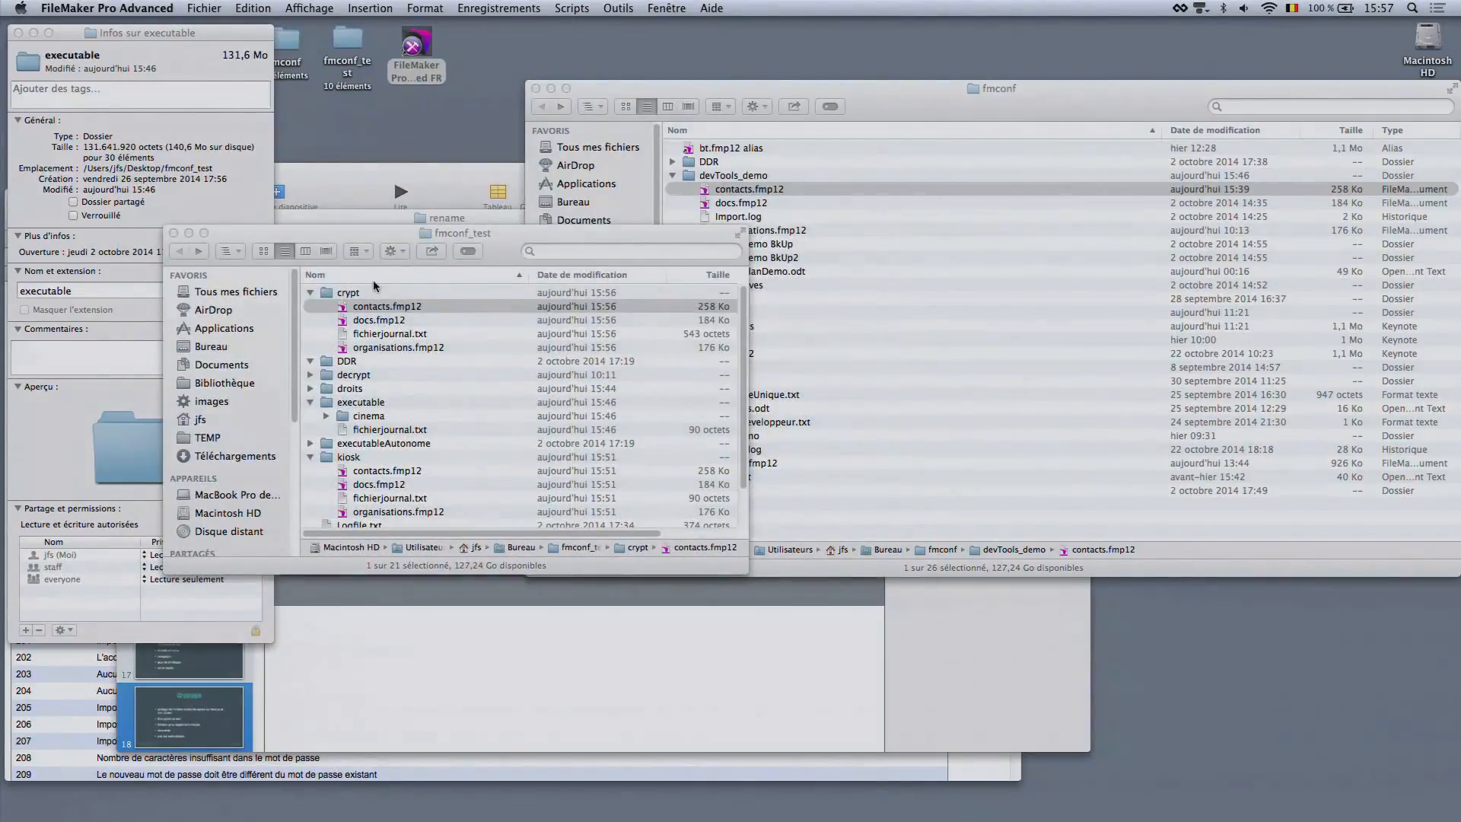
Open the Developer Utilities to set up a new solution
left_click(571, 6)
mouse_move(616, 7)
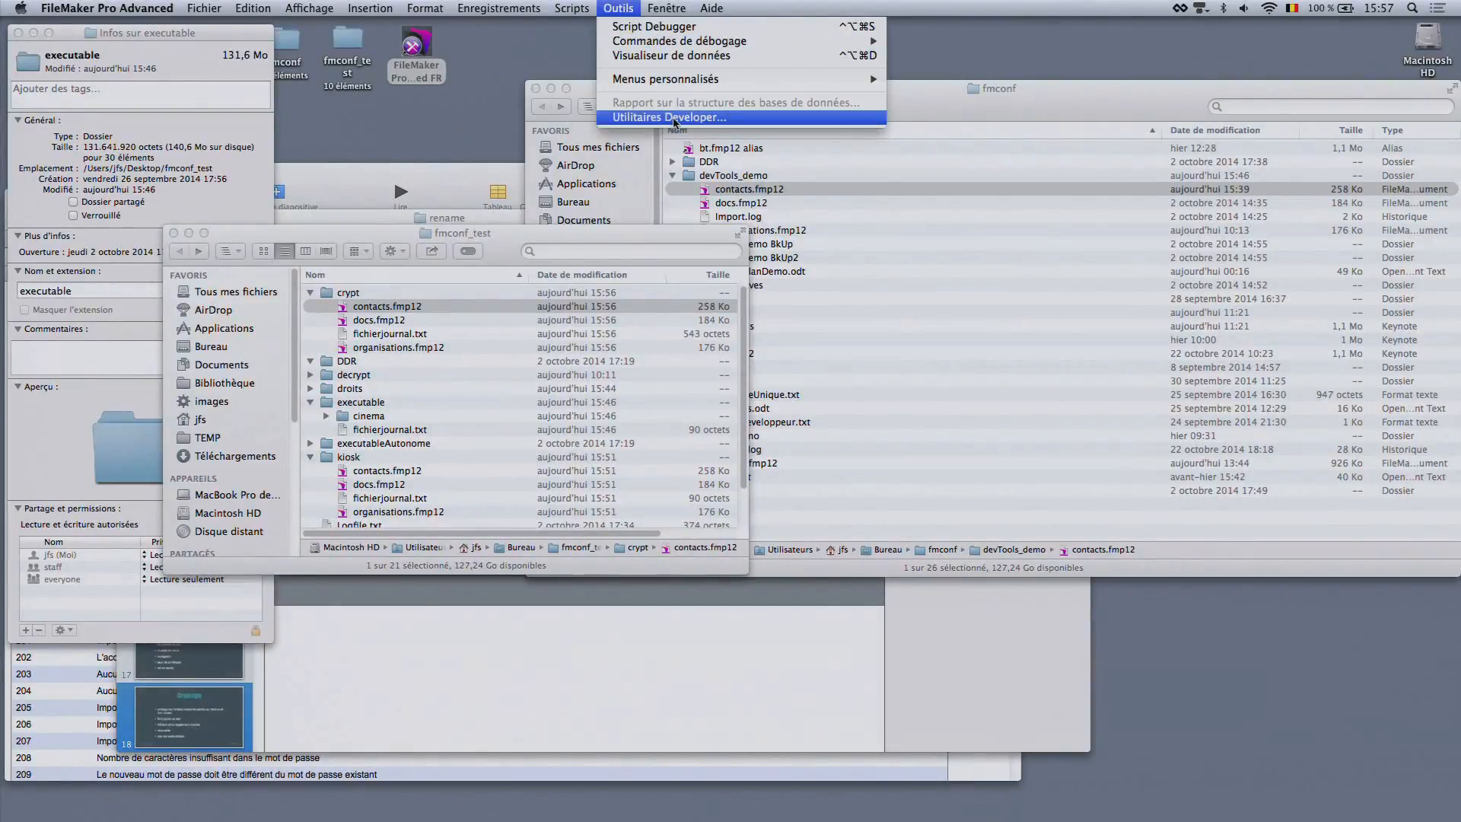
left_click(675, 117)
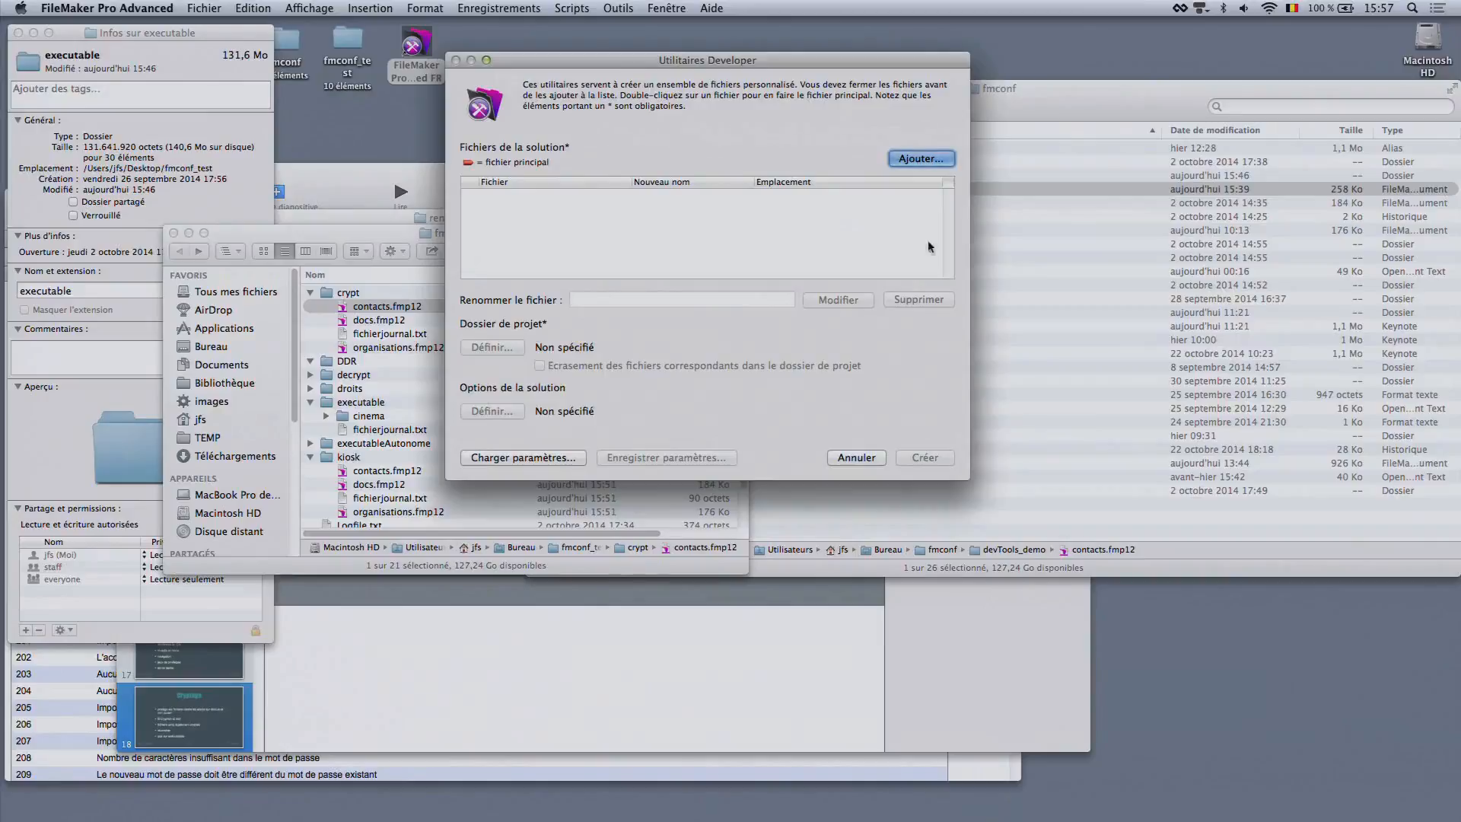
Add the encrypted organisations.fmp12, docs.fmp12 and contacts.fmp12 from the desktop folder fmconf_test/crypt to the solution files
left_click(908, 161)
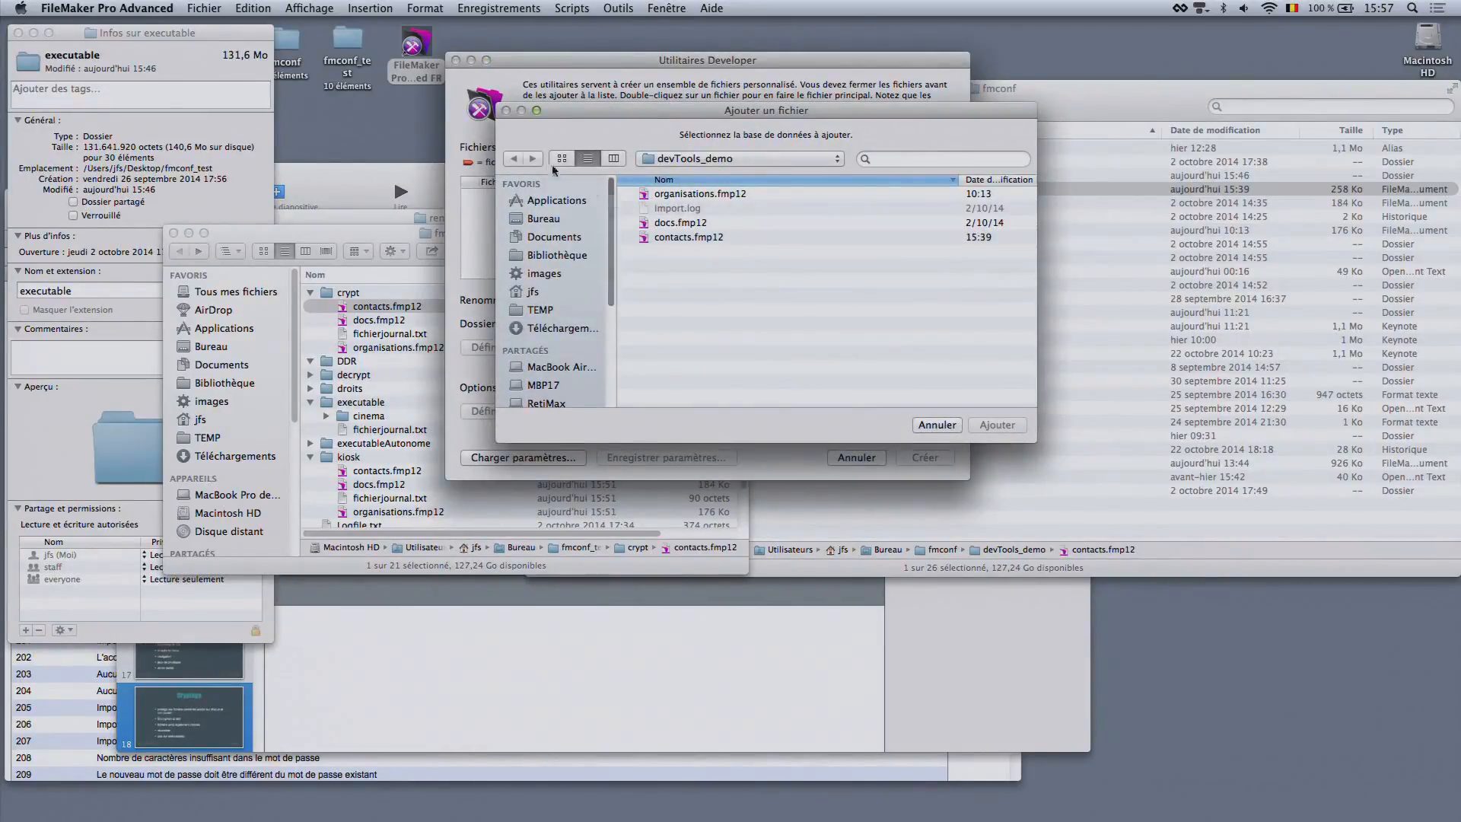
left_click(544, 220)
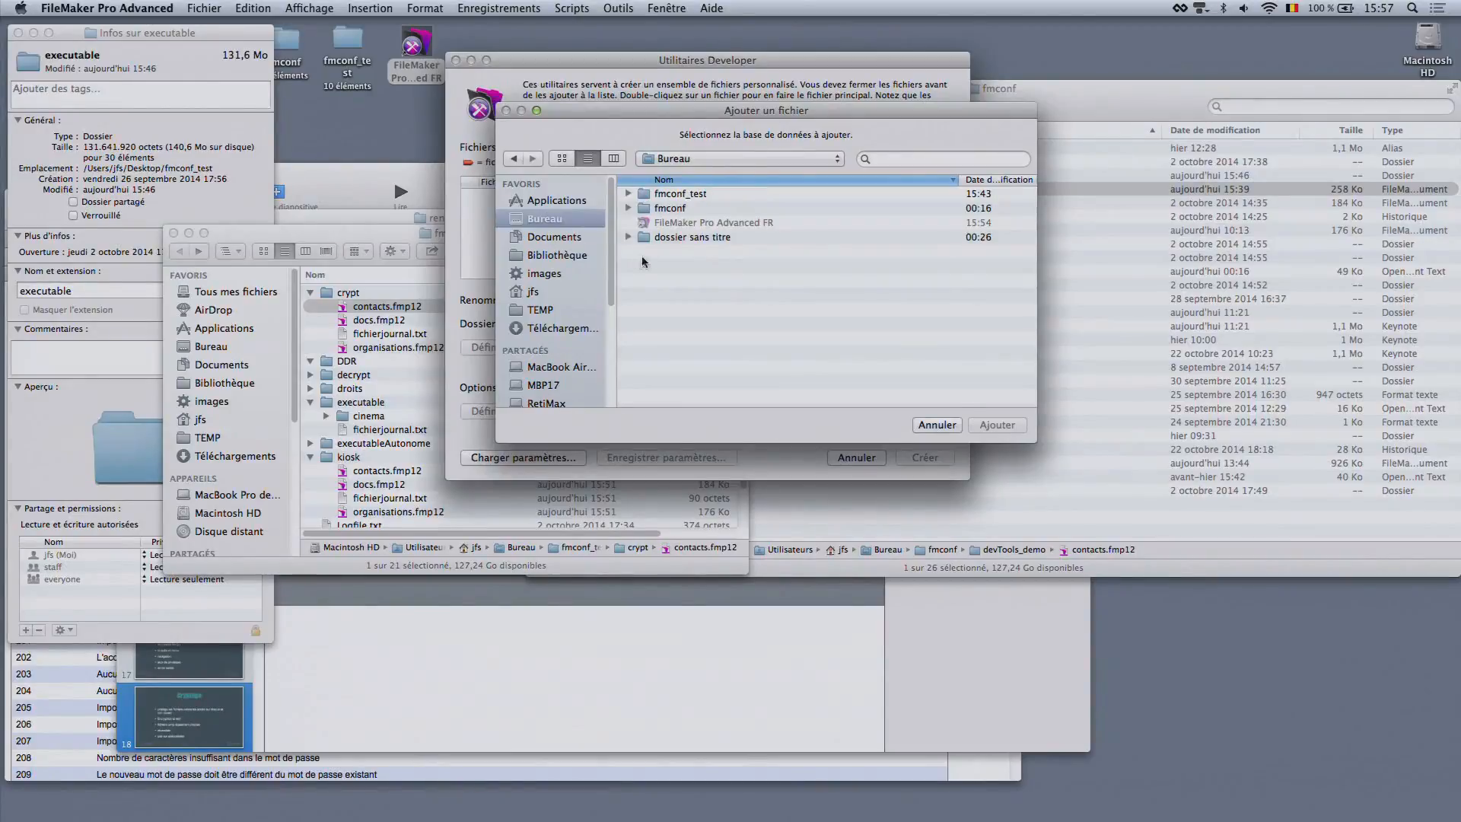
double_click(674, 195)
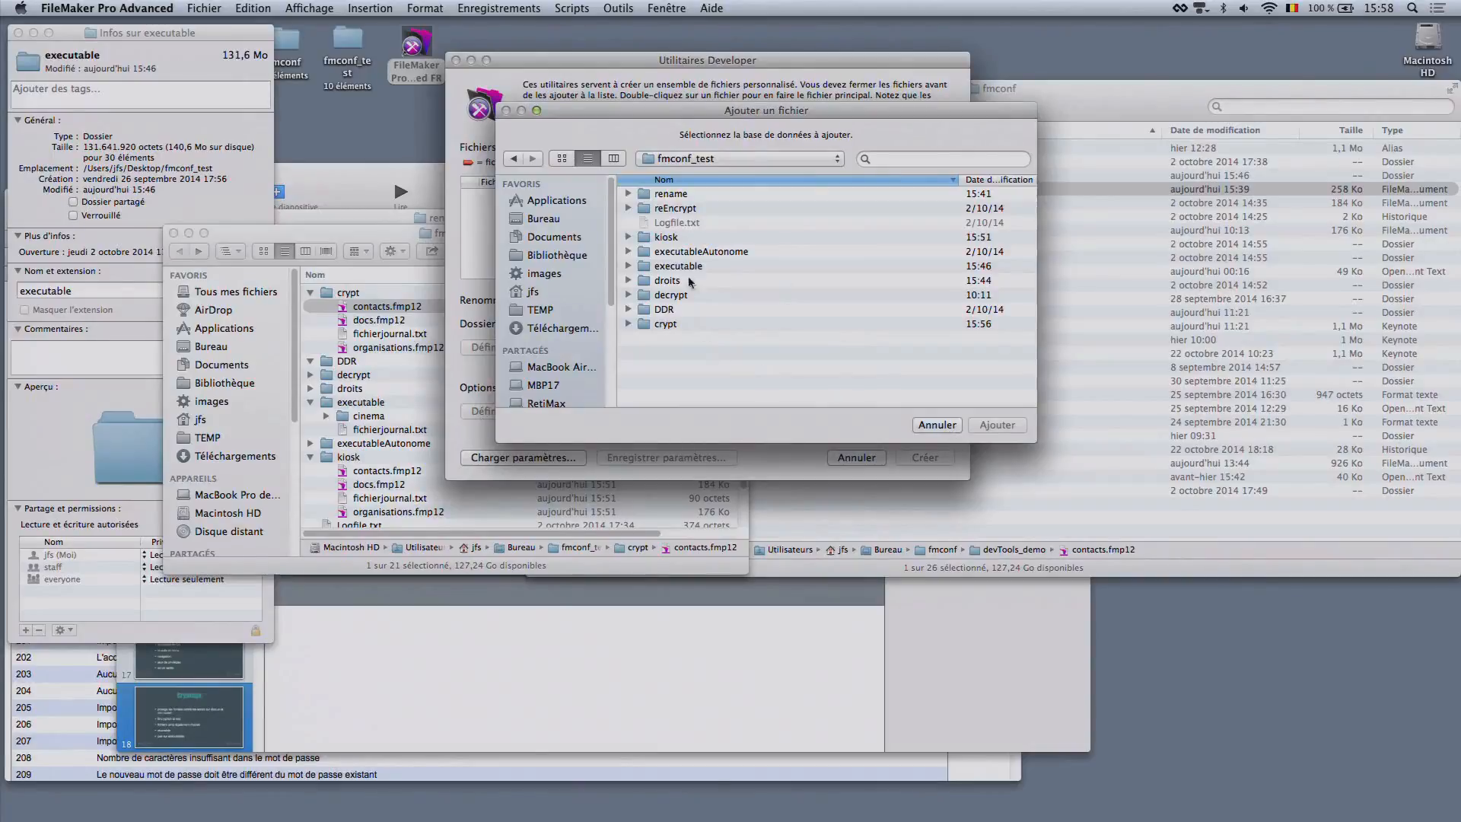
double_click(669, 324)
left_click(691, 237)
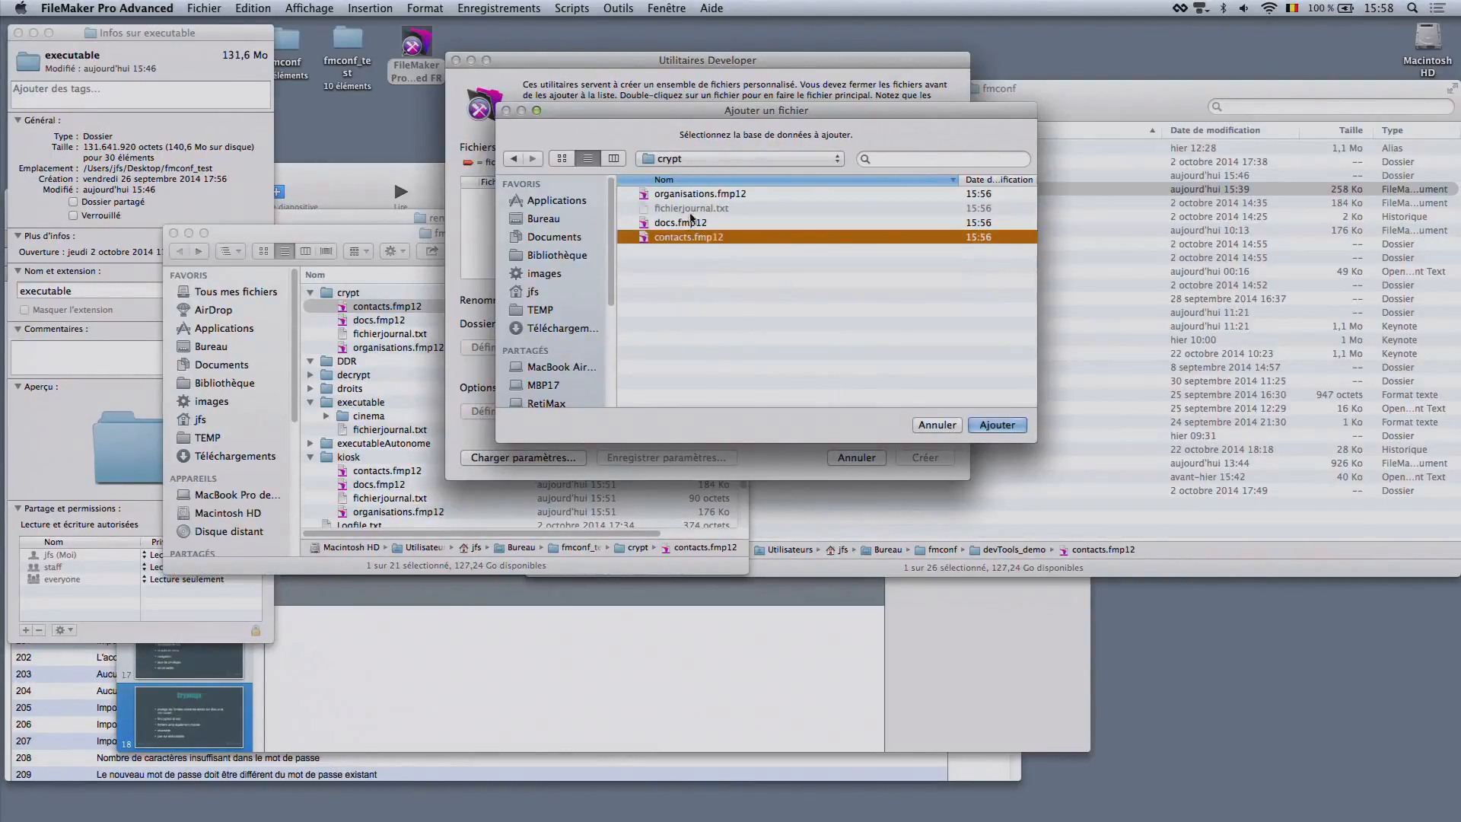
left_click(687, 195, "shift")
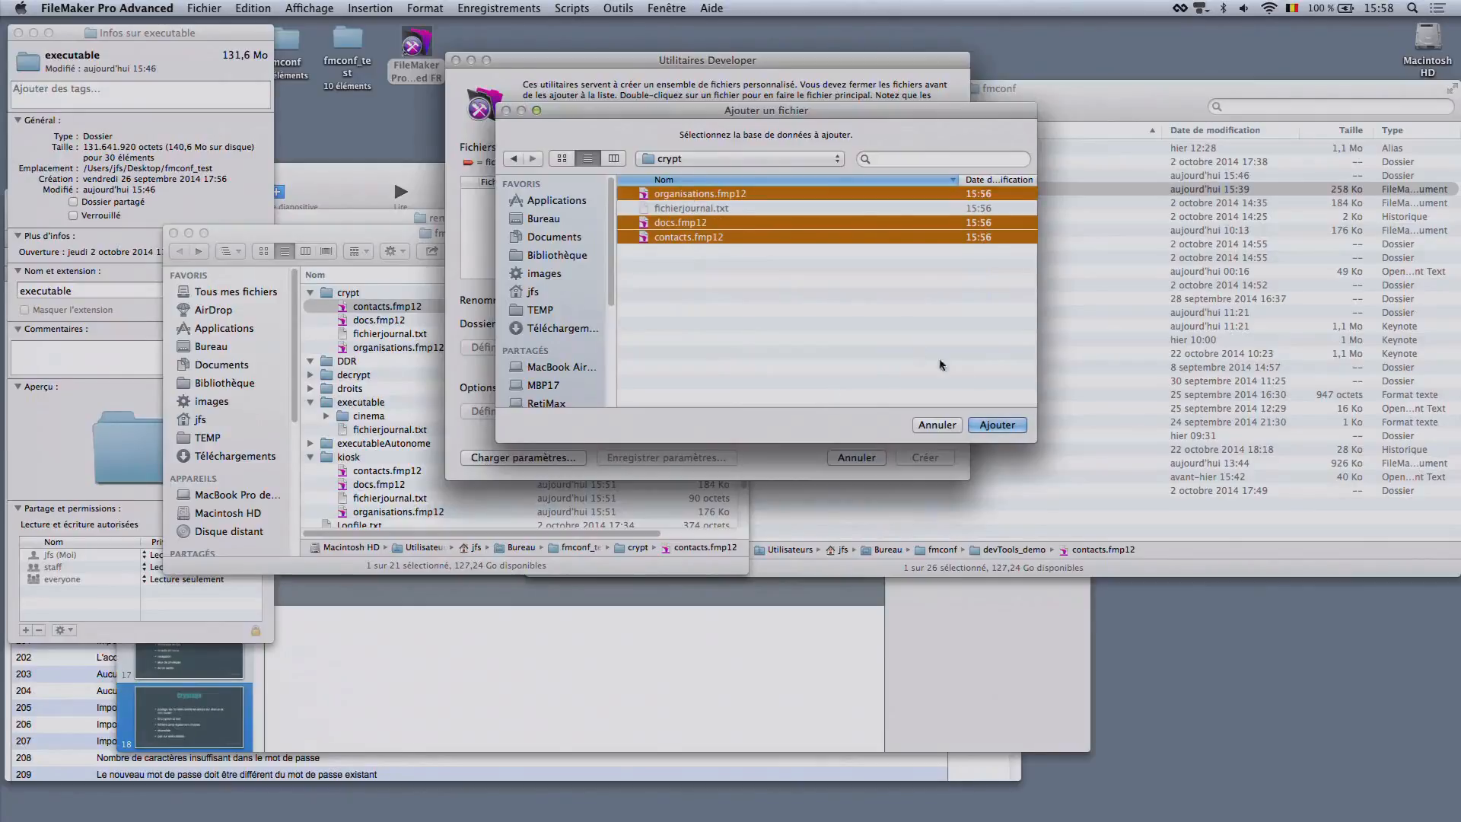
left_click(996, 424)
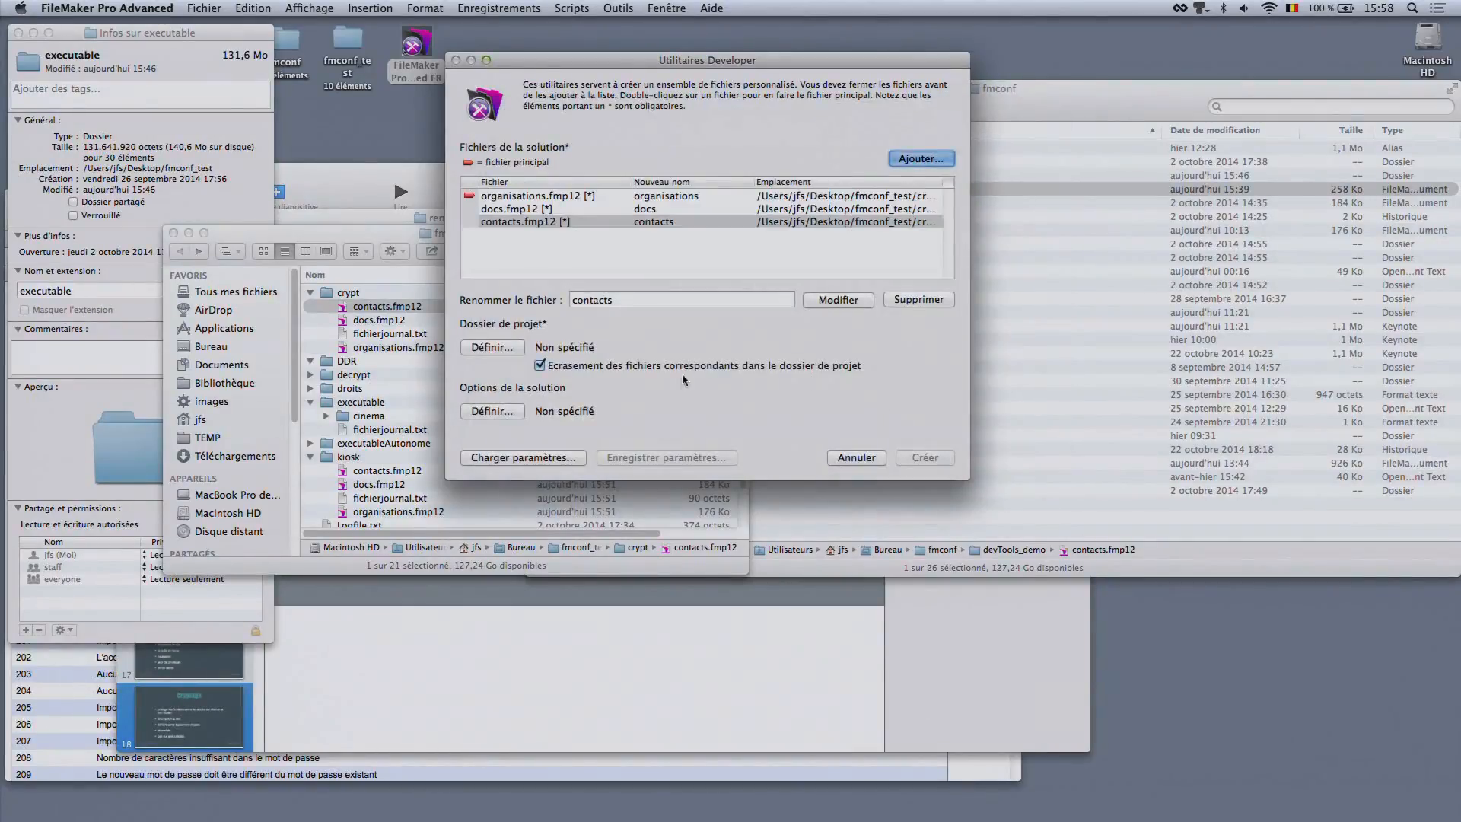
Load the saved Developer Utilities settings from 6.re-encrypt.sav and dismiss the missing-file alert
left_click(533, 458)
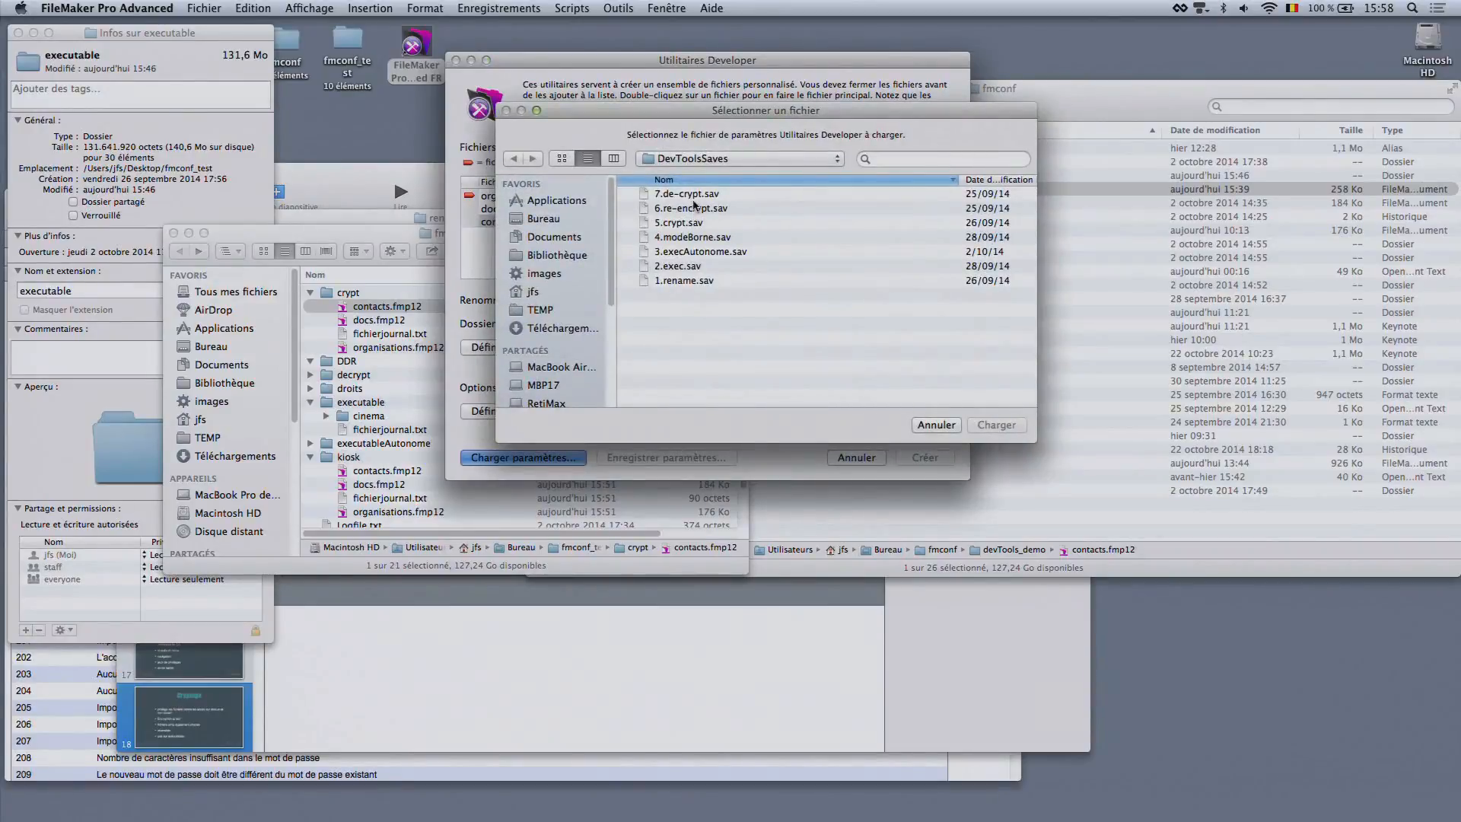
left_click(695, 209)
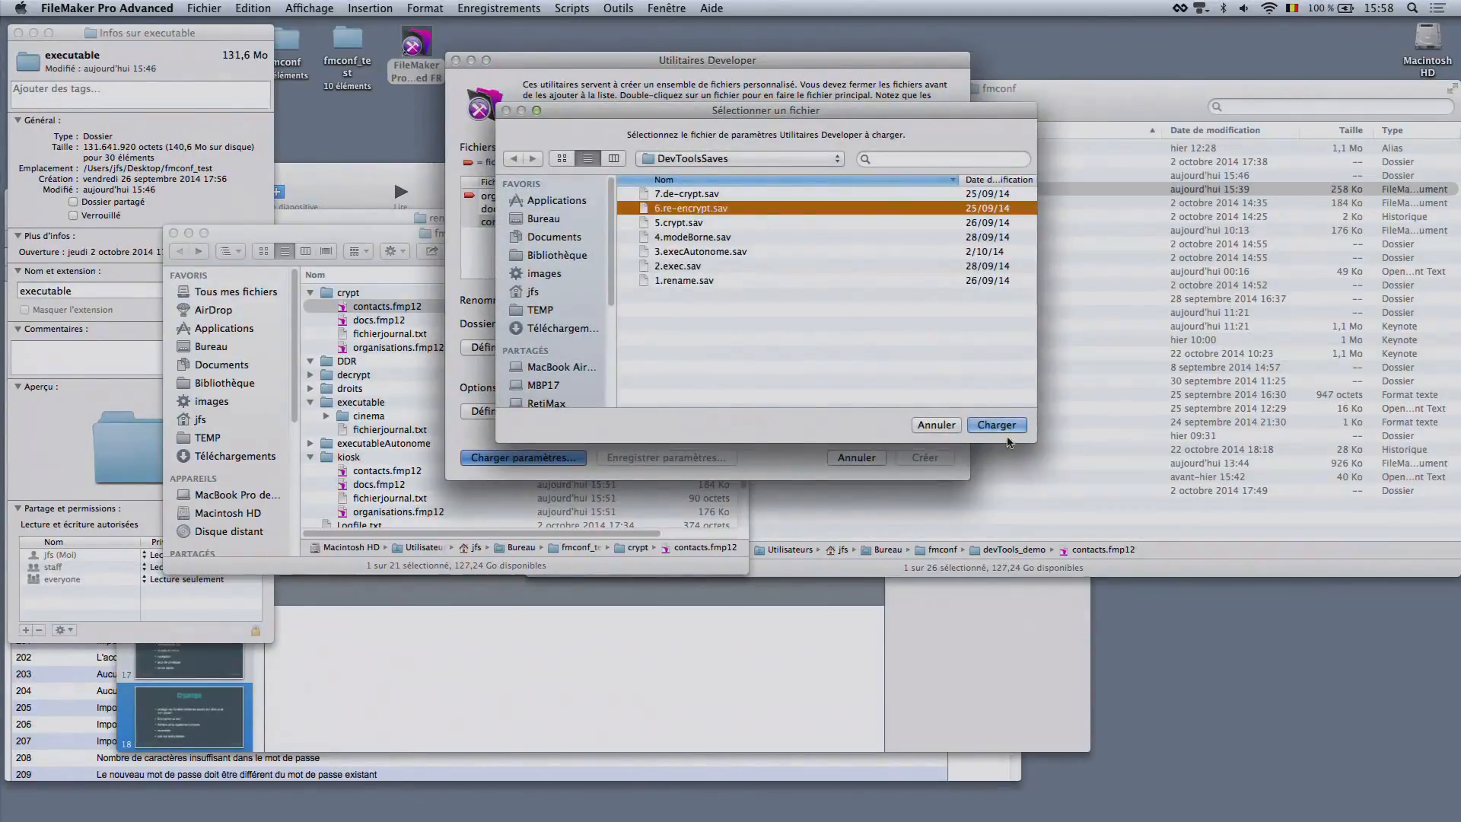
left_click(997, 424)
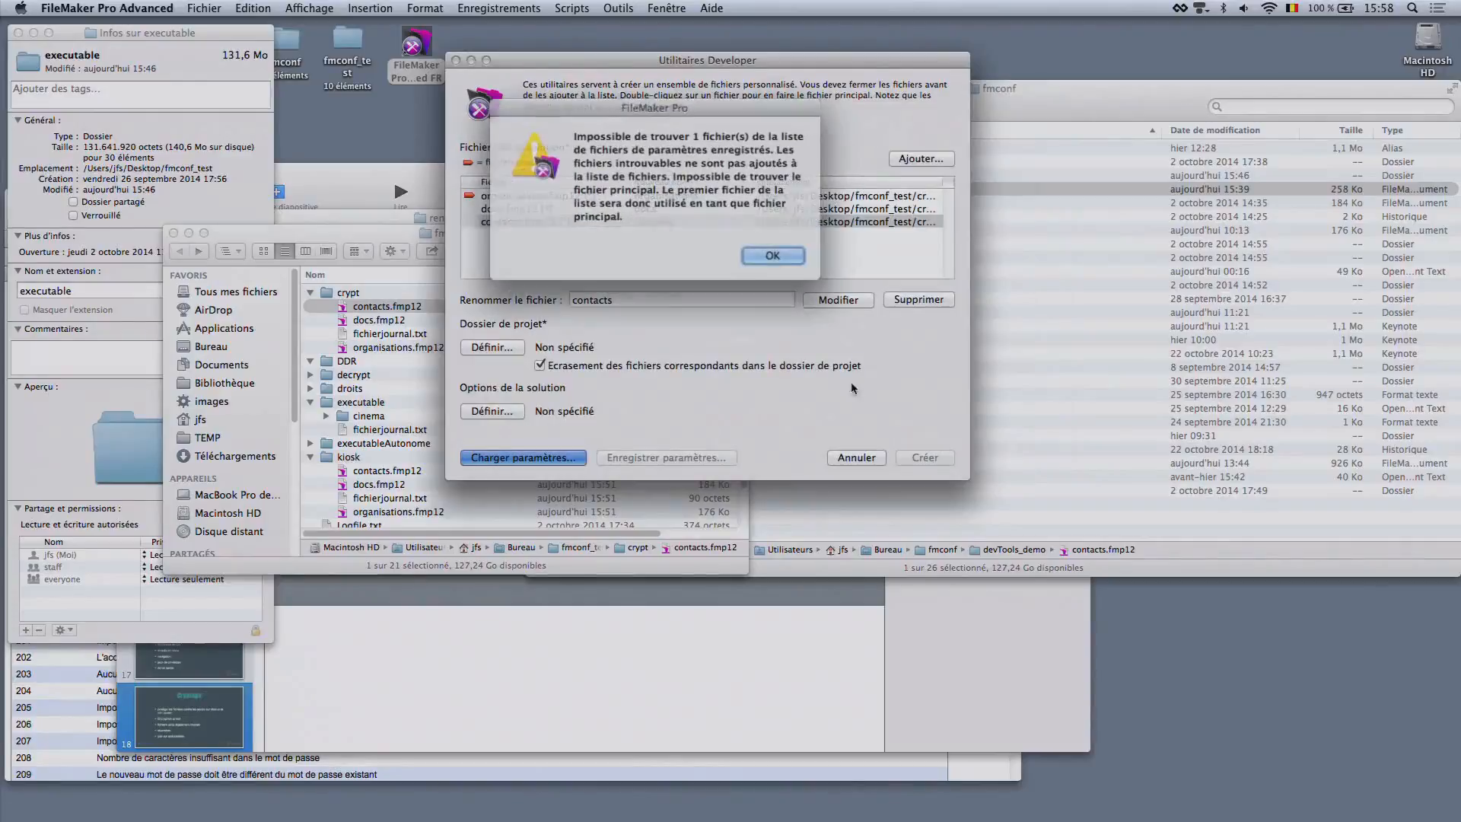
left_click(777, 251)
left_click(752, 229)
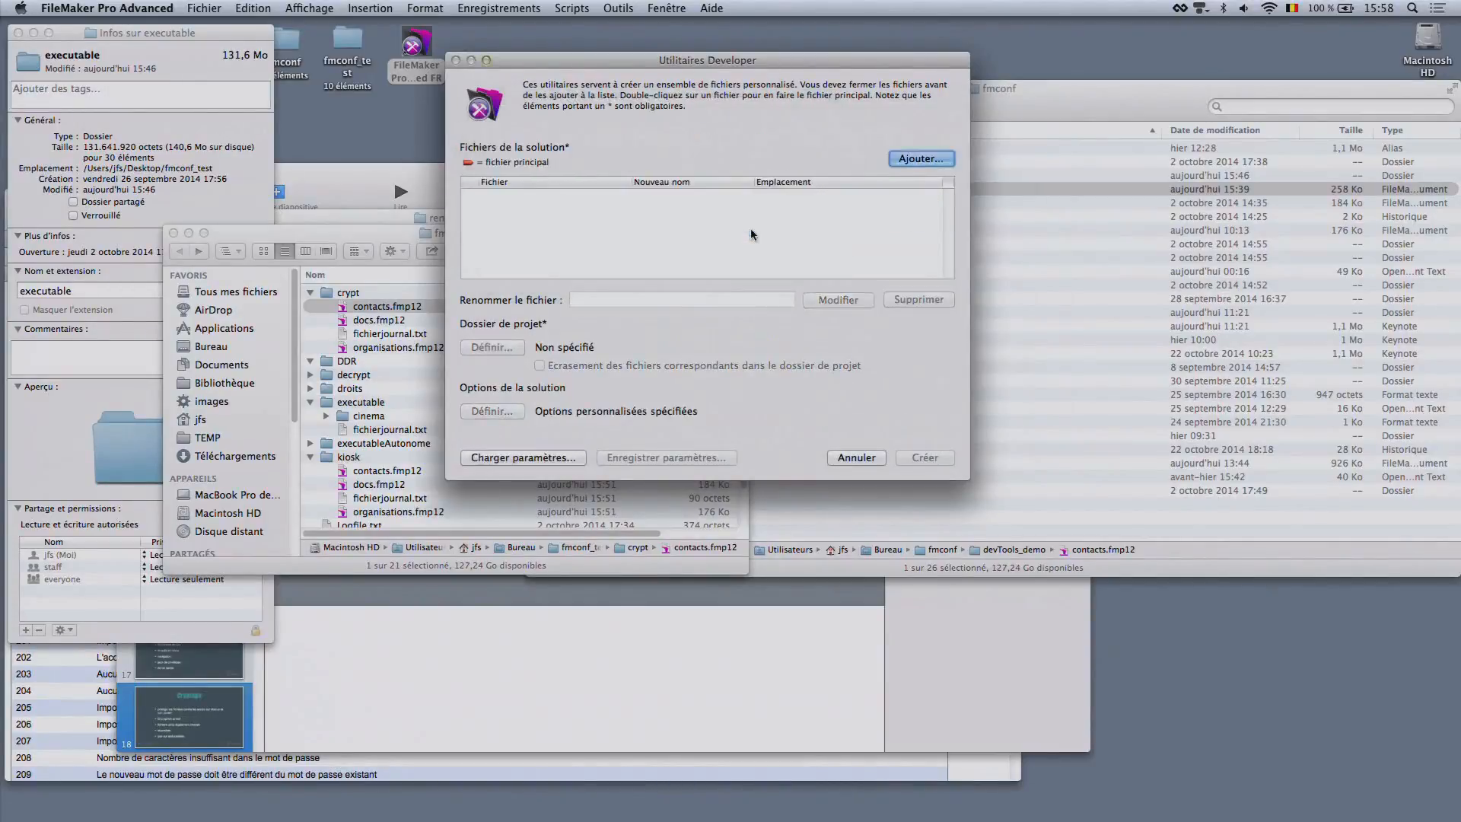
Load the 6.re-encrypt.sav settings a second time and dismiss the alert
left_click(547, 460)
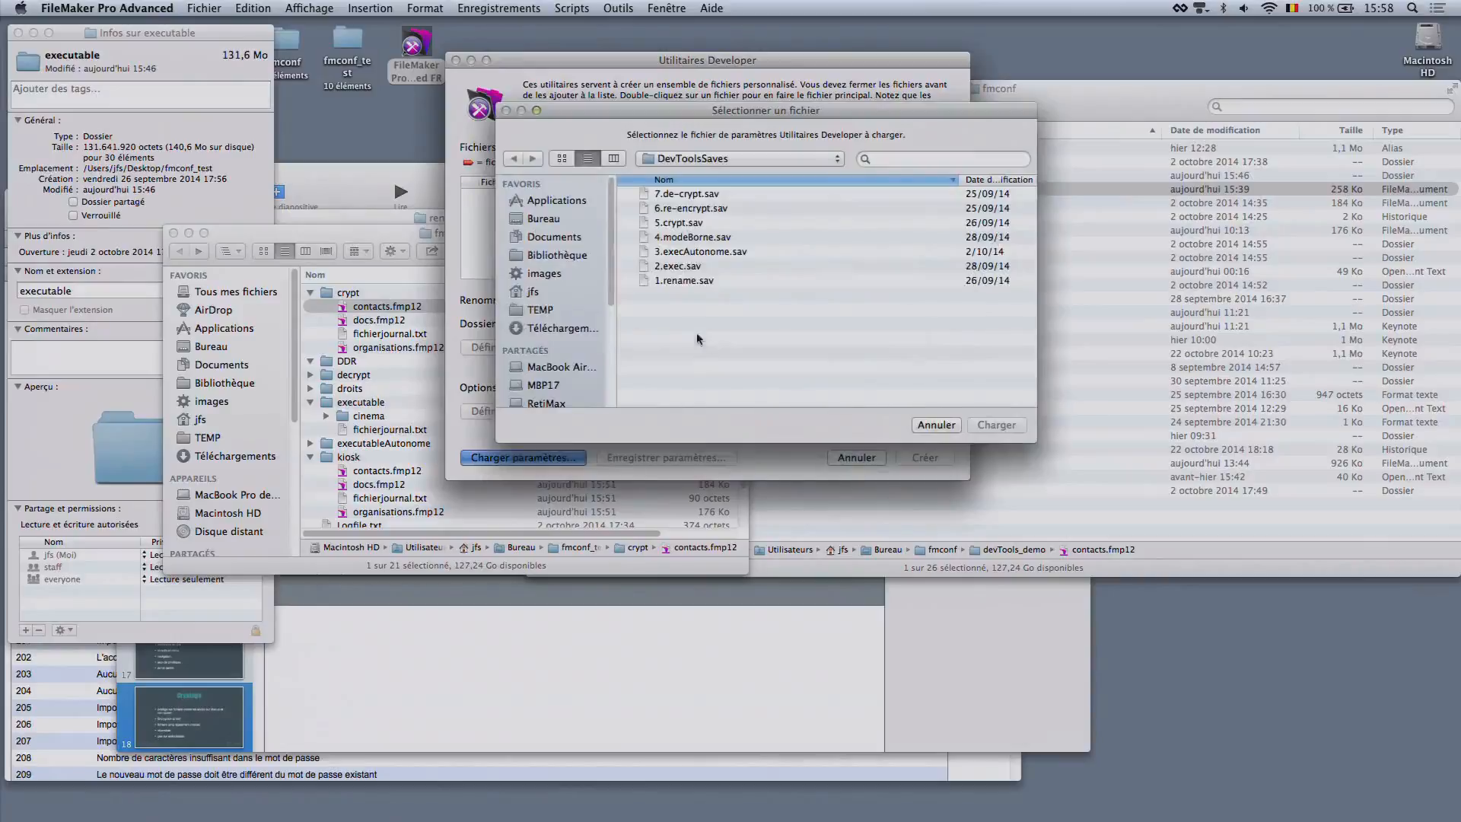
left_click(689, 211)
left_click(995, 423)
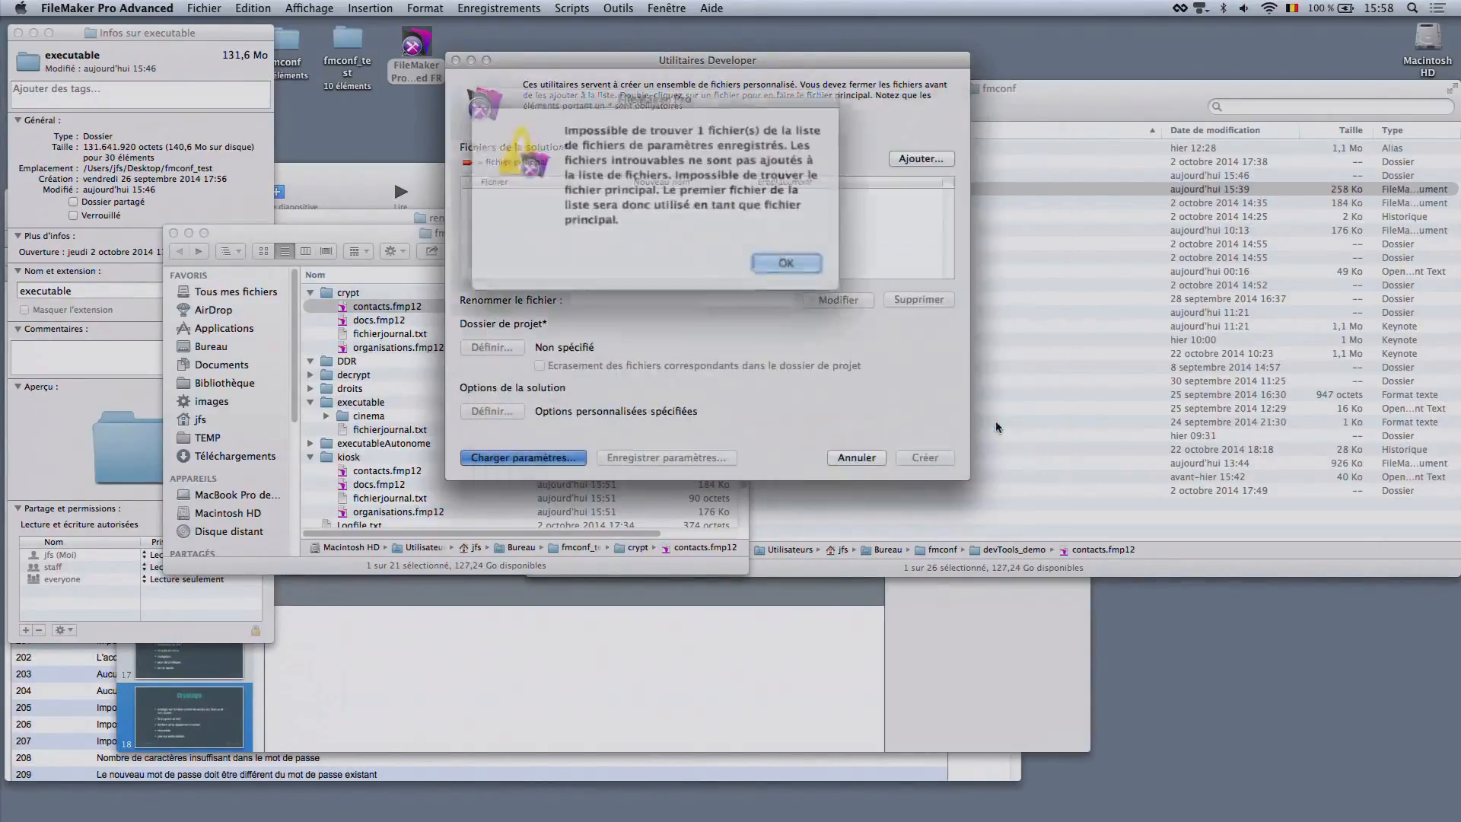
left_click(783, 257)
key("Return")
Add organisations.fmp12, docs.fmp12 and contacts.fmp12 from the crypt folder to the emptied solution file list
left_click(920, 157)
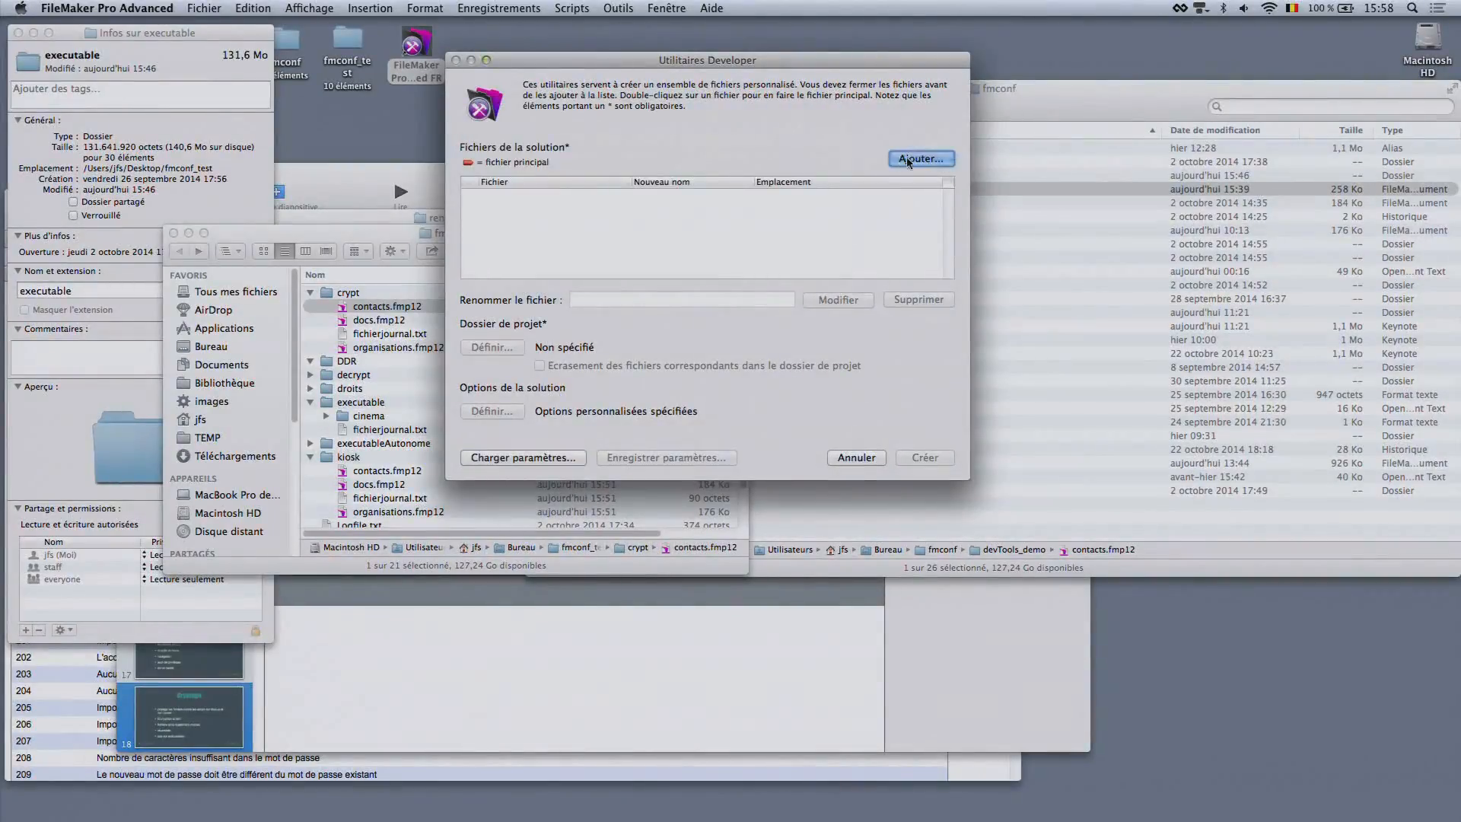
left_click(696, 195)
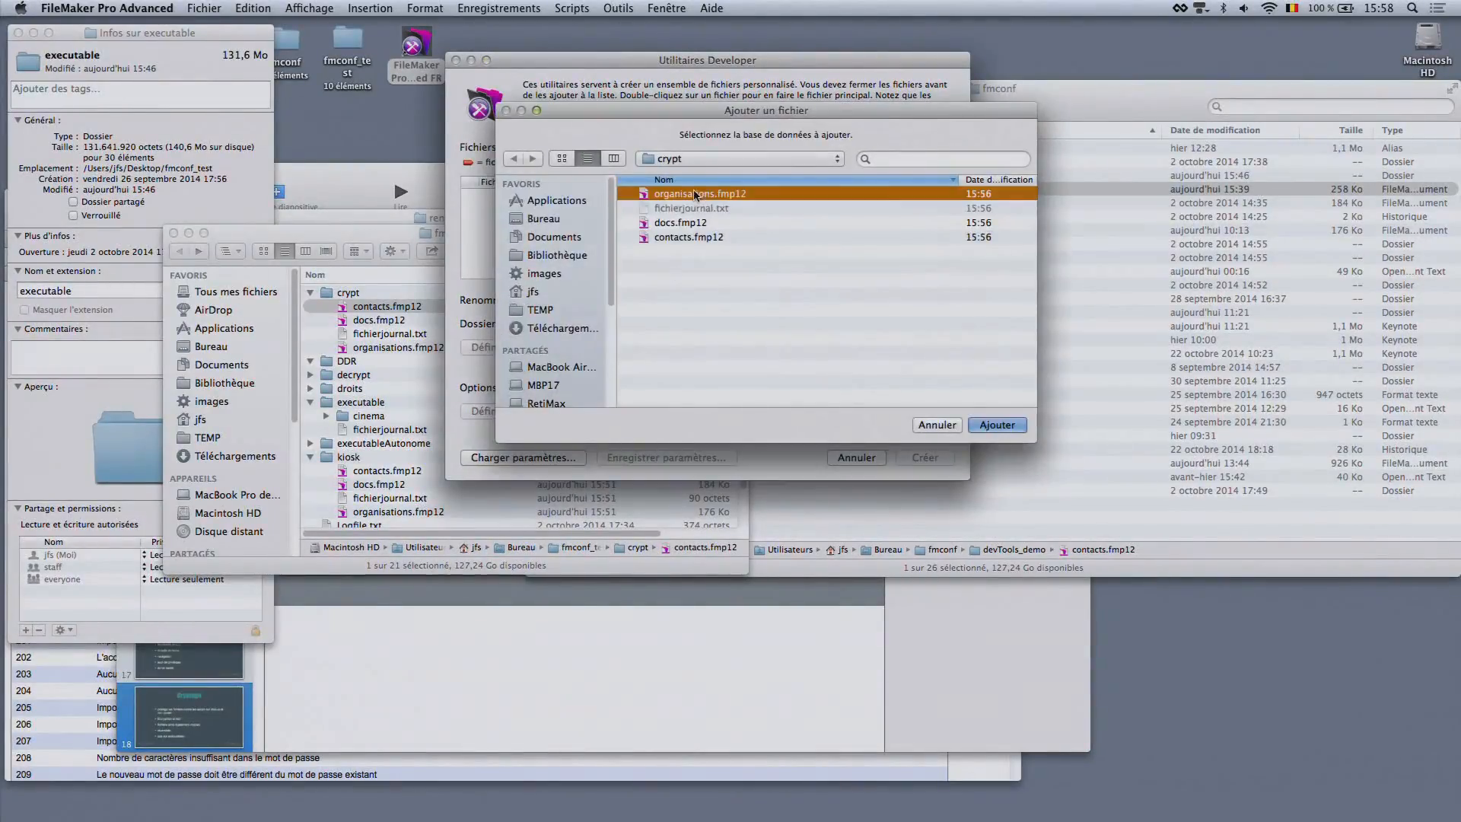
left_click(700, 223, "super")
left_click(702, 238, "super")
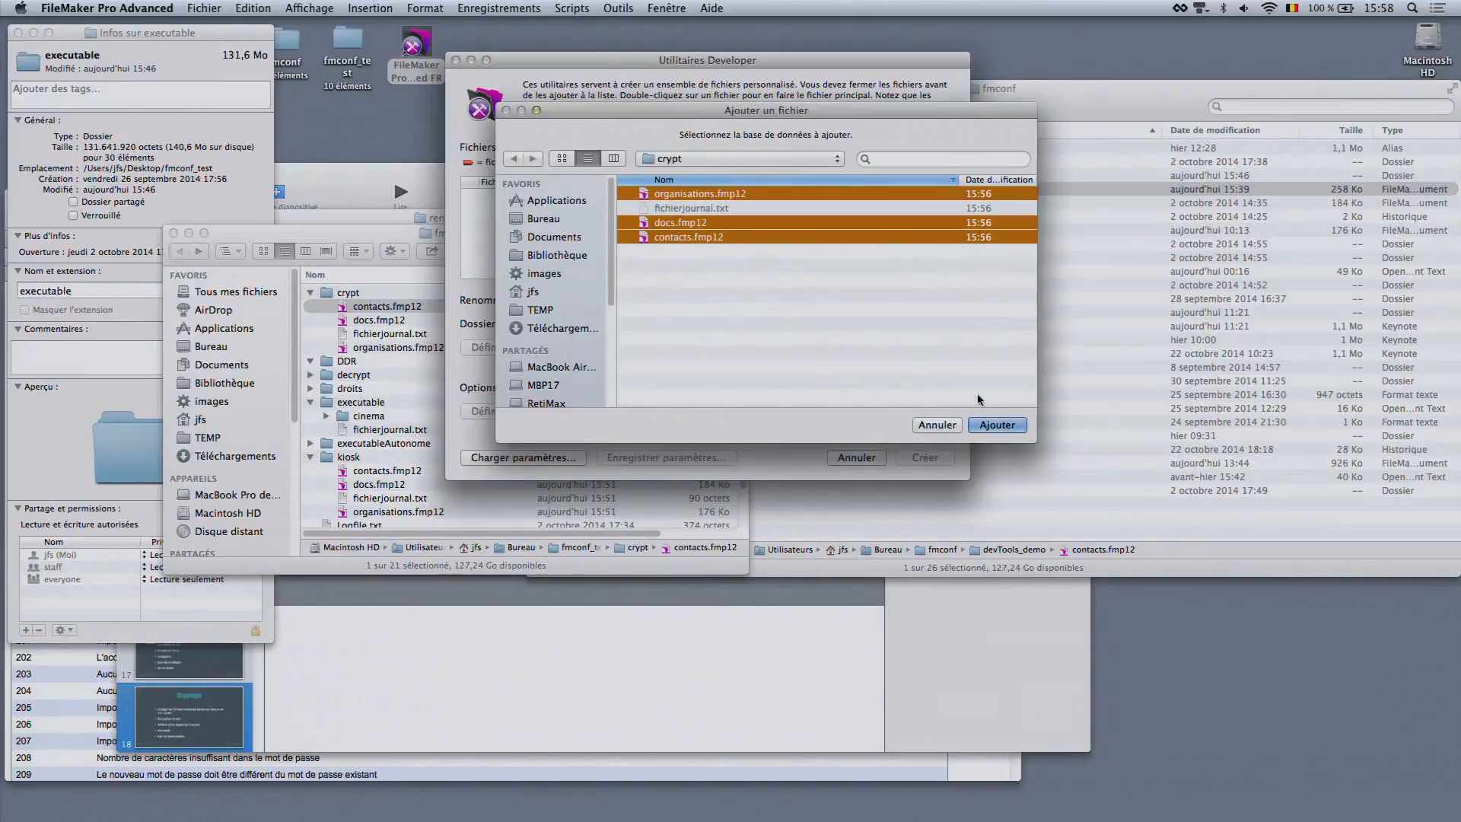
left_click(996, 425)
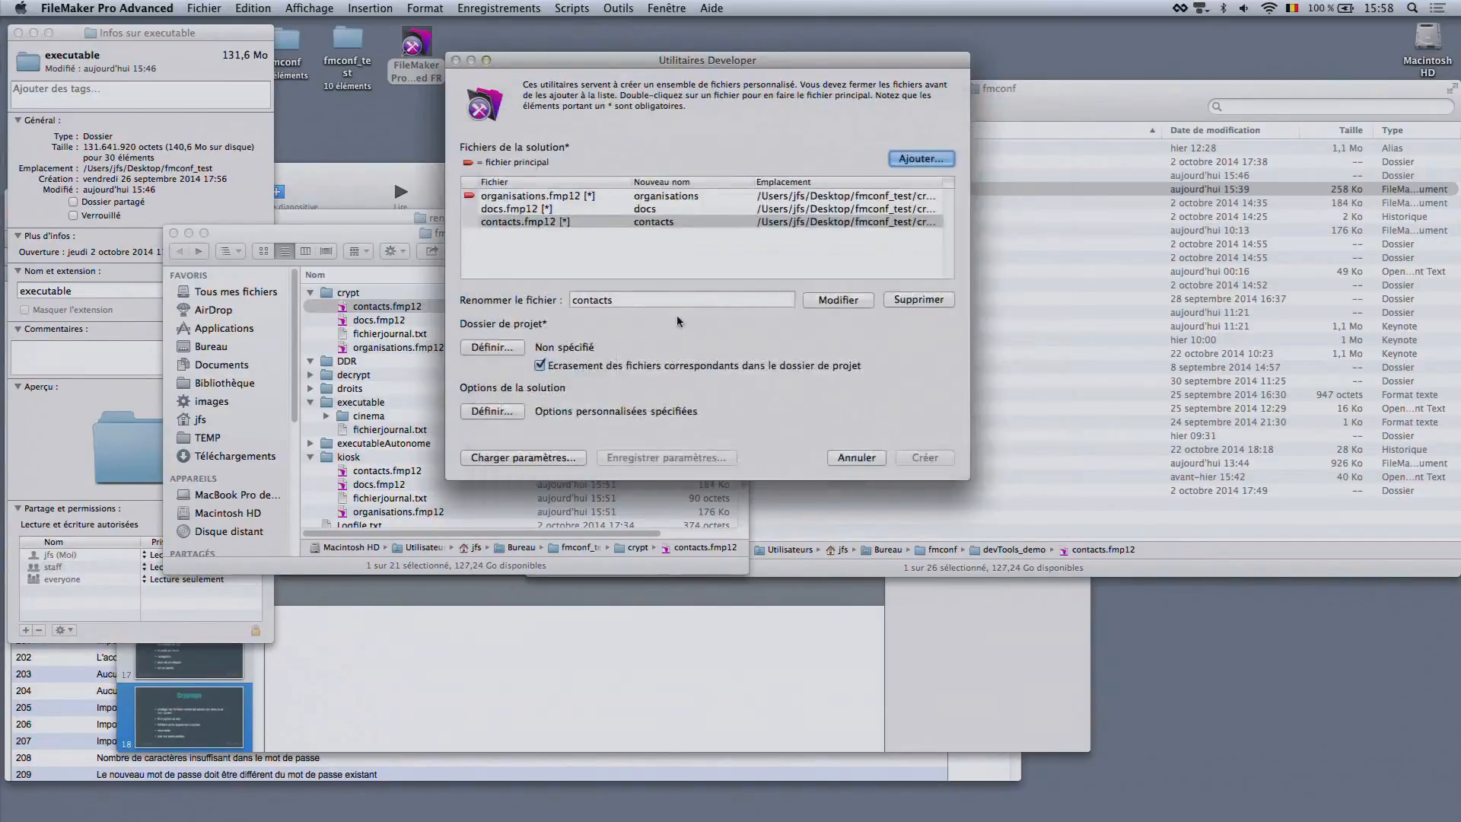
Set the project folder to reEncrypt inside fmconf_test
left_click(493, 349)
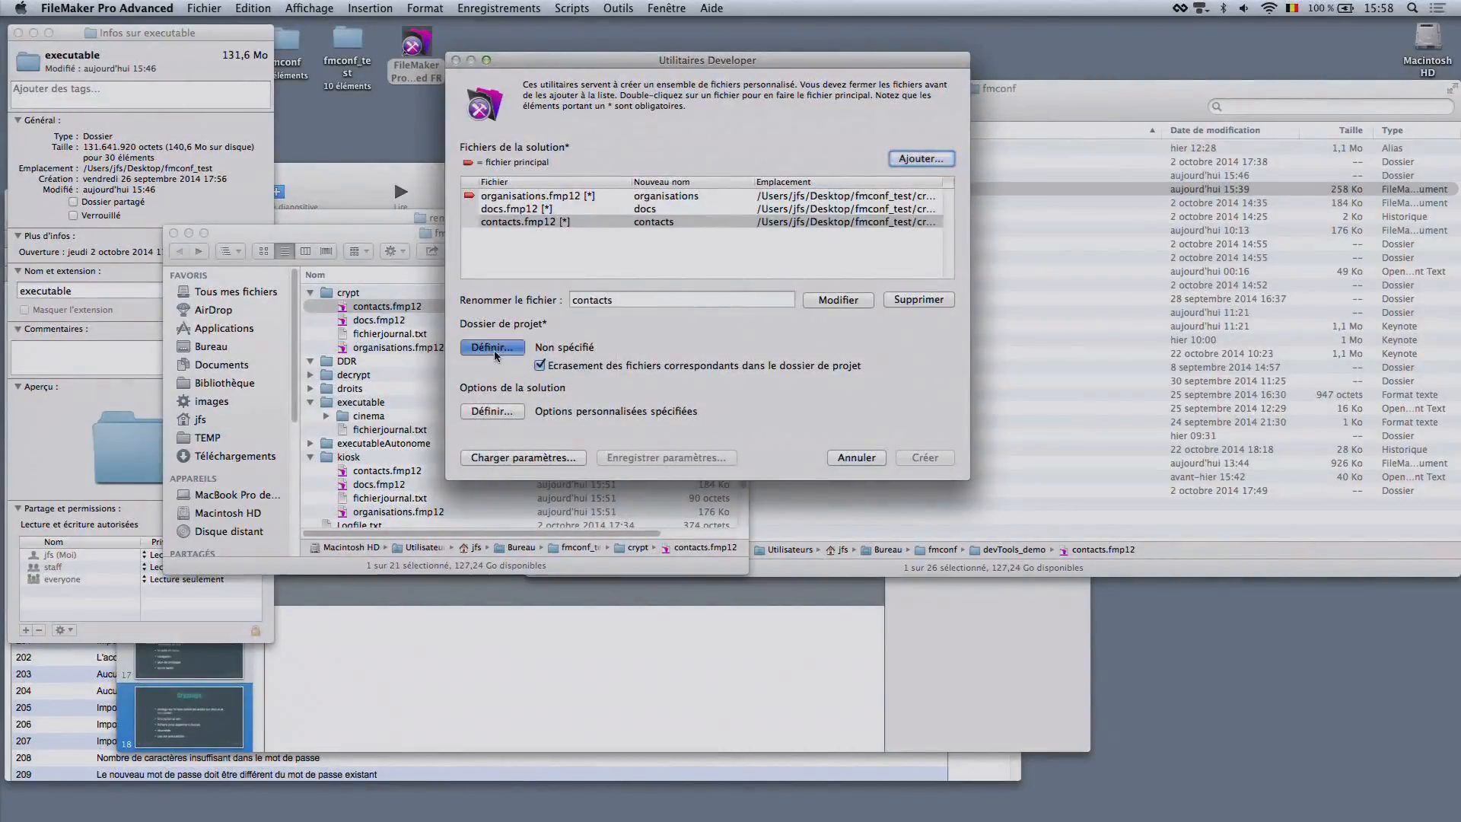
left_click(689, 210)
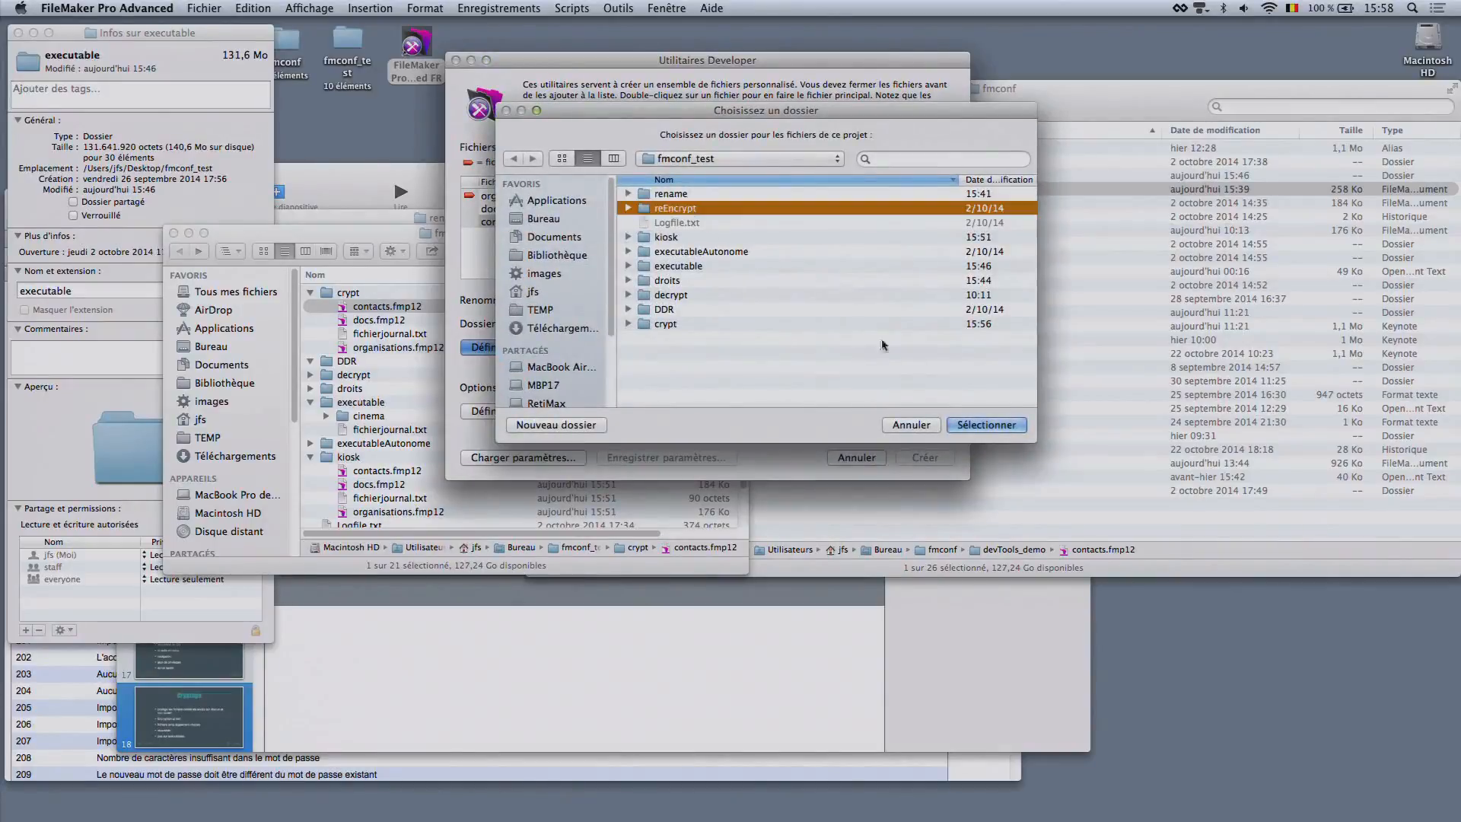
left_click(986, 424)
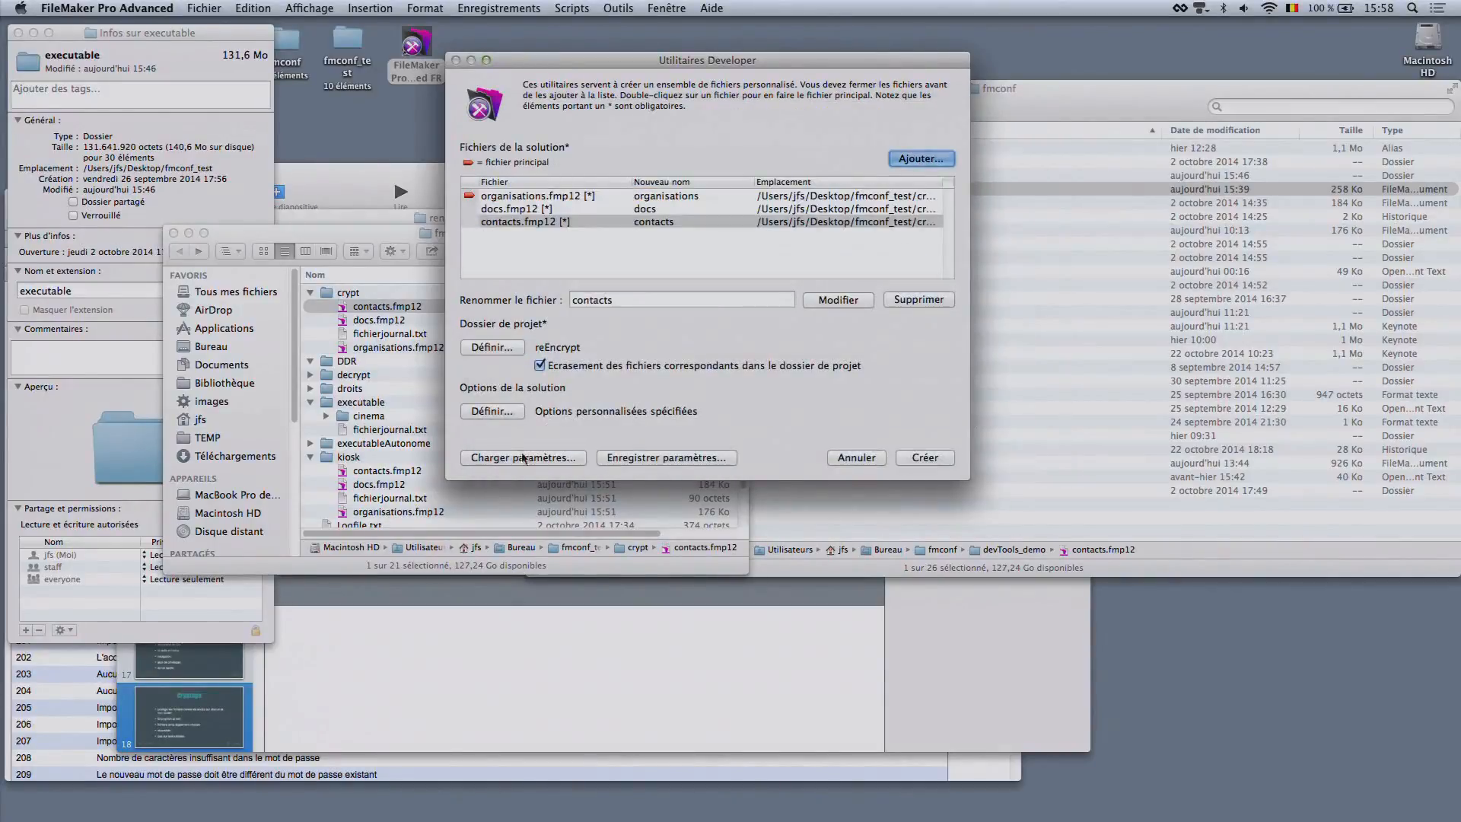
Switch the database encryption (re-encrypt files) option off and on again in the solution options, and supply the full-access account's password
left_click(491, 411)
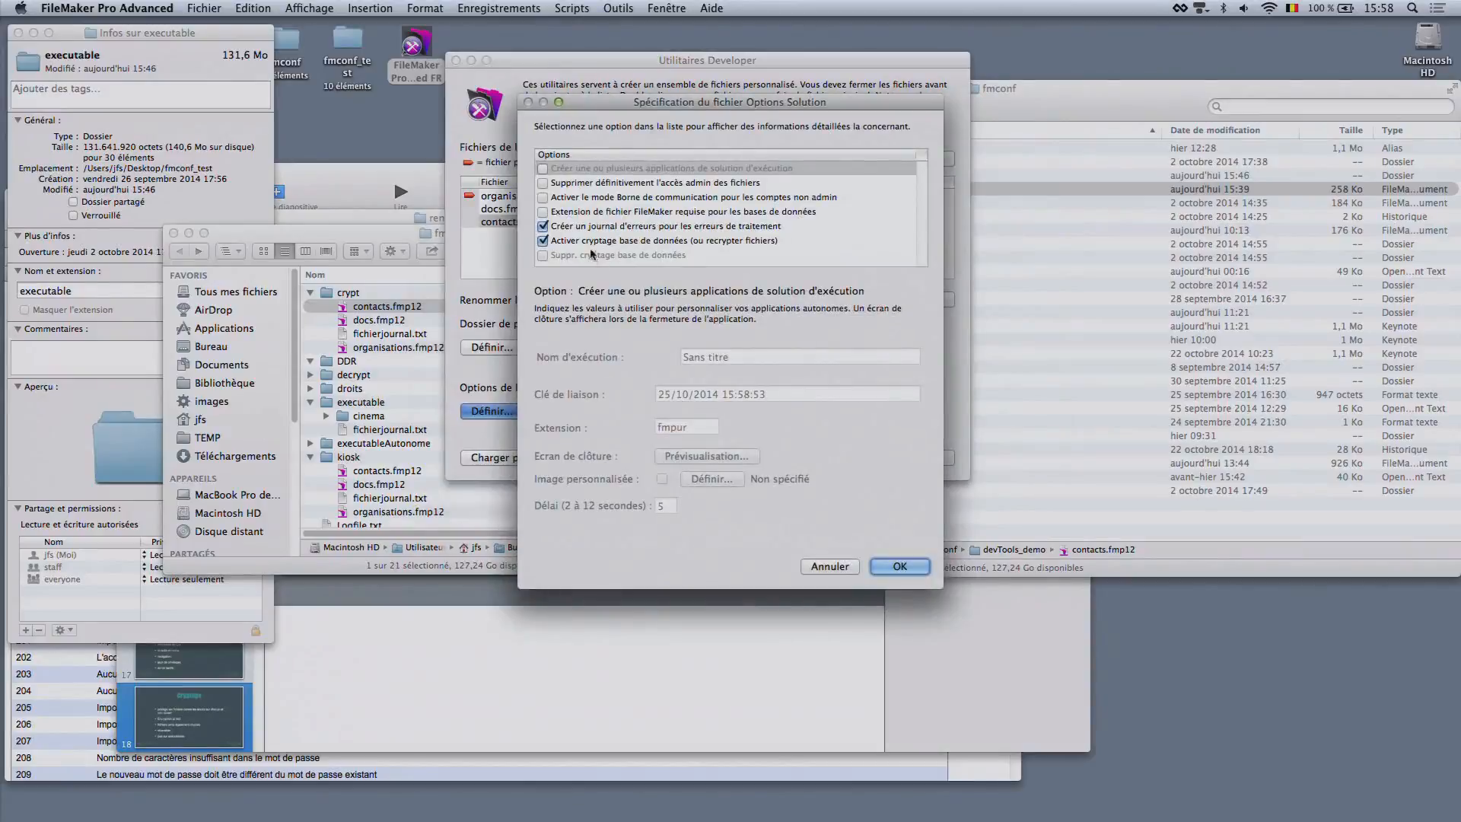
left_click(543, 240)
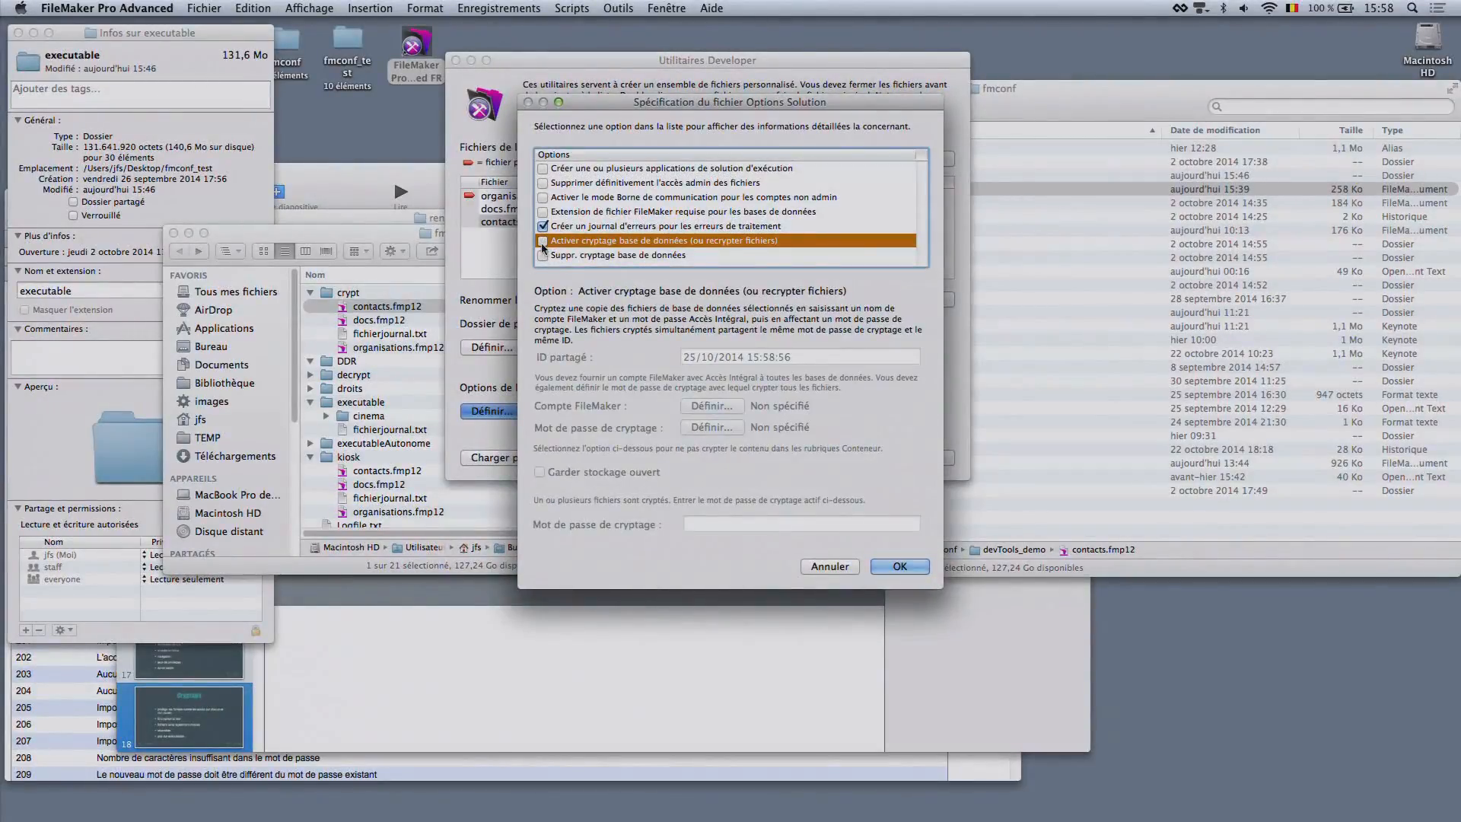
left_click(543, 241)
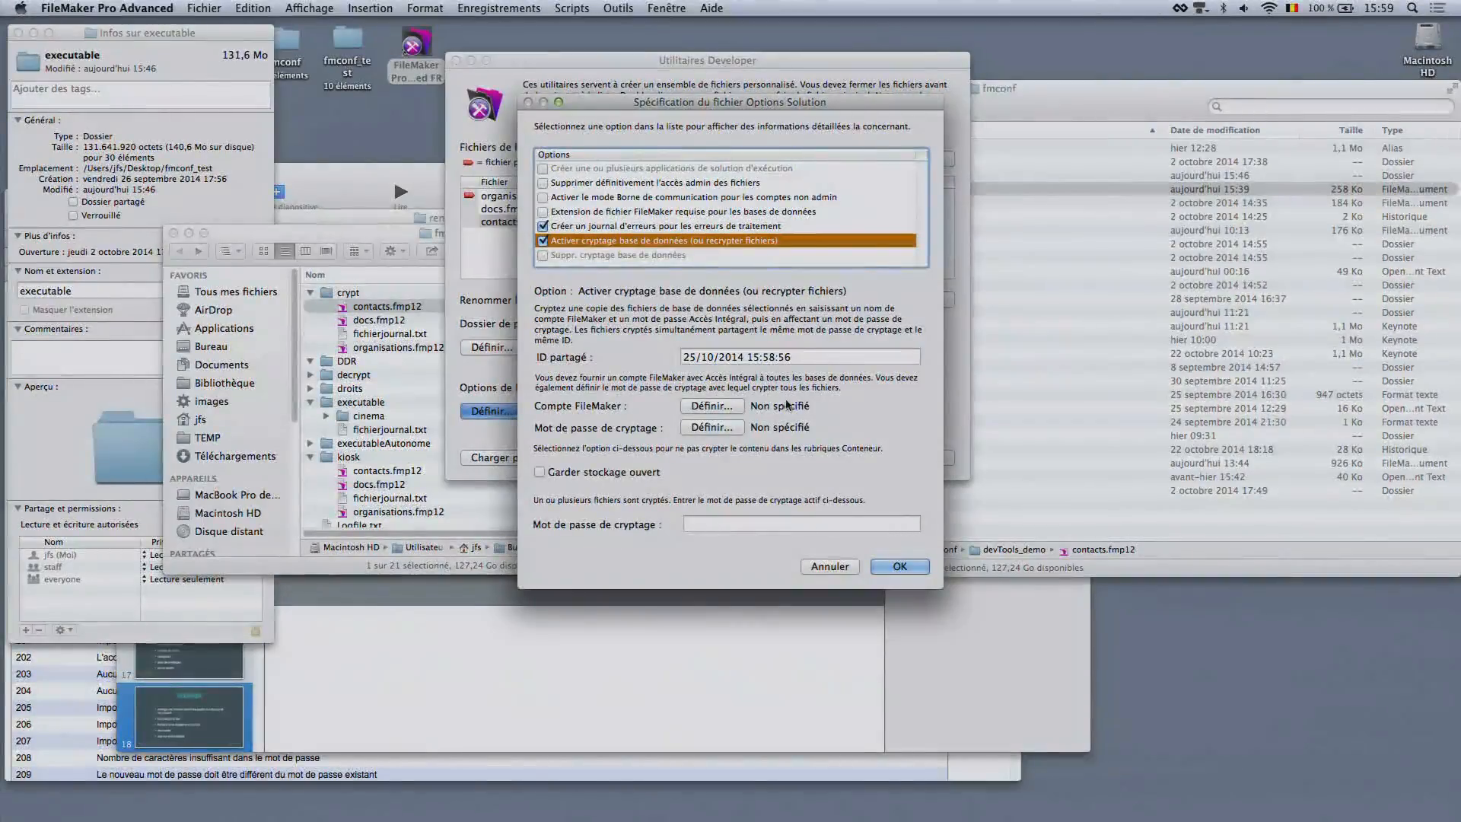
left_click(708, 406)
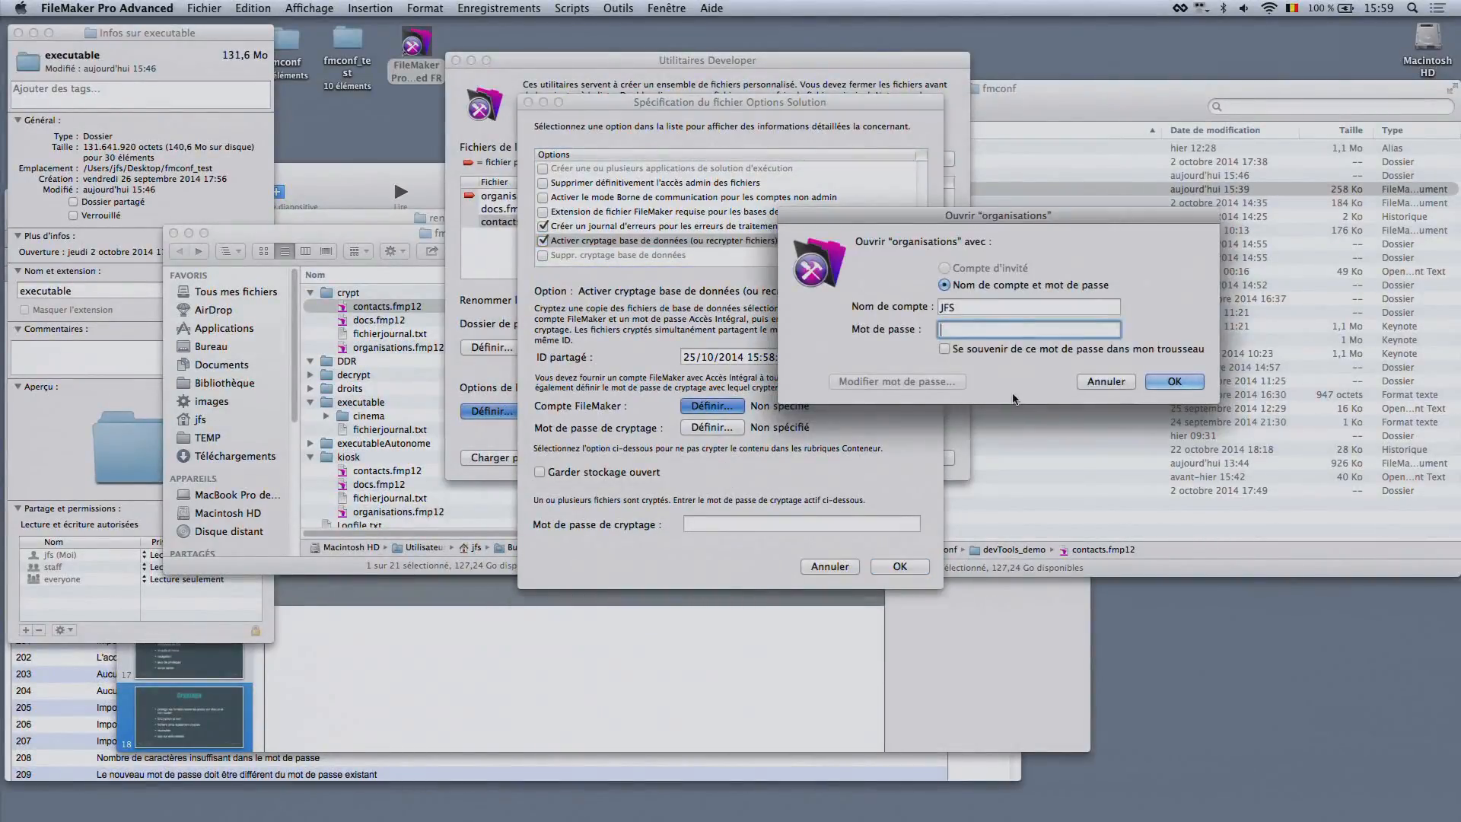
type("••••")
left_click(1188, 380)
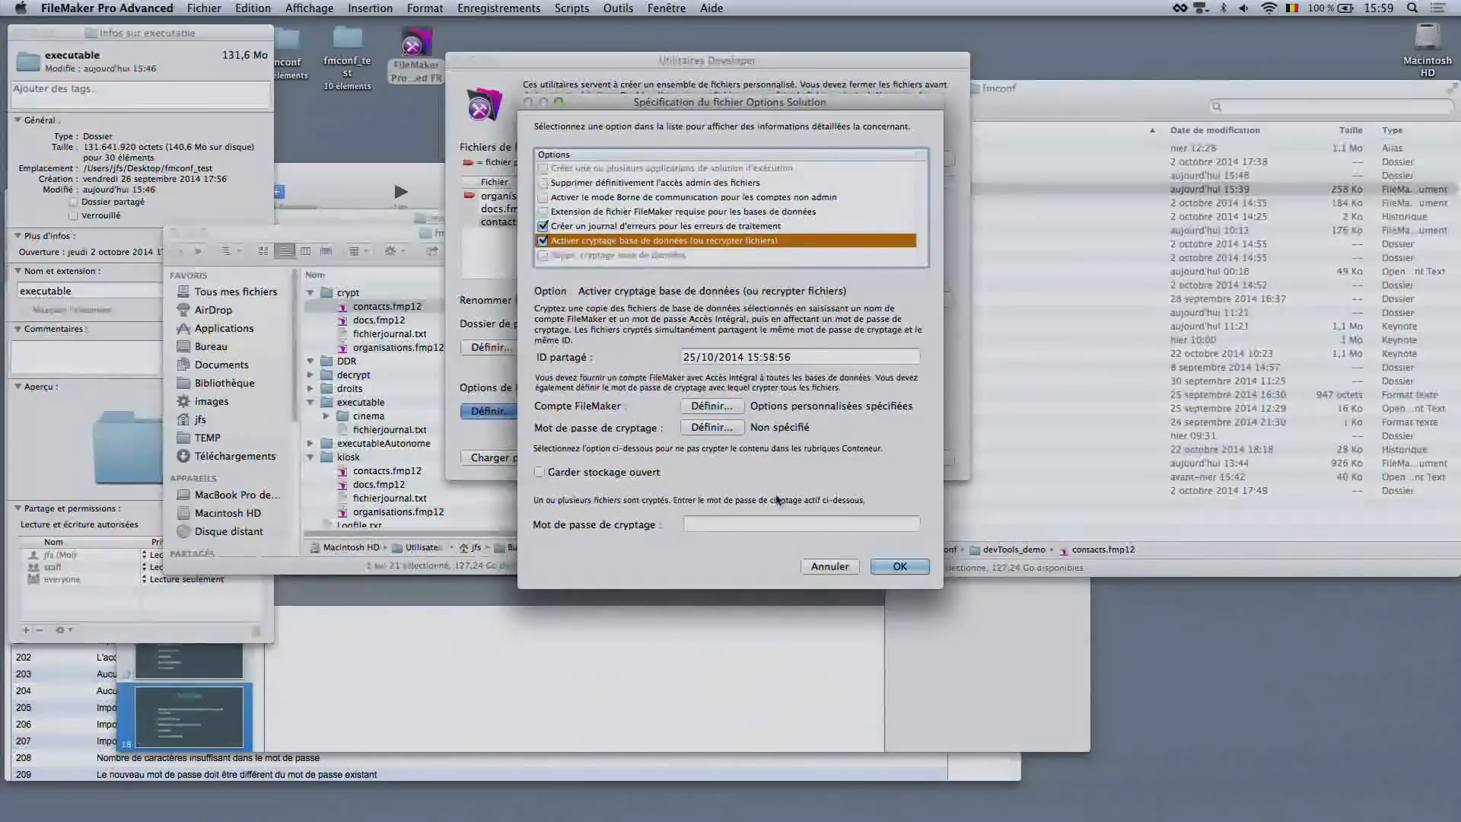
Define and confirm a new database encryption password, with max as the password hint
left_click(714, 429)
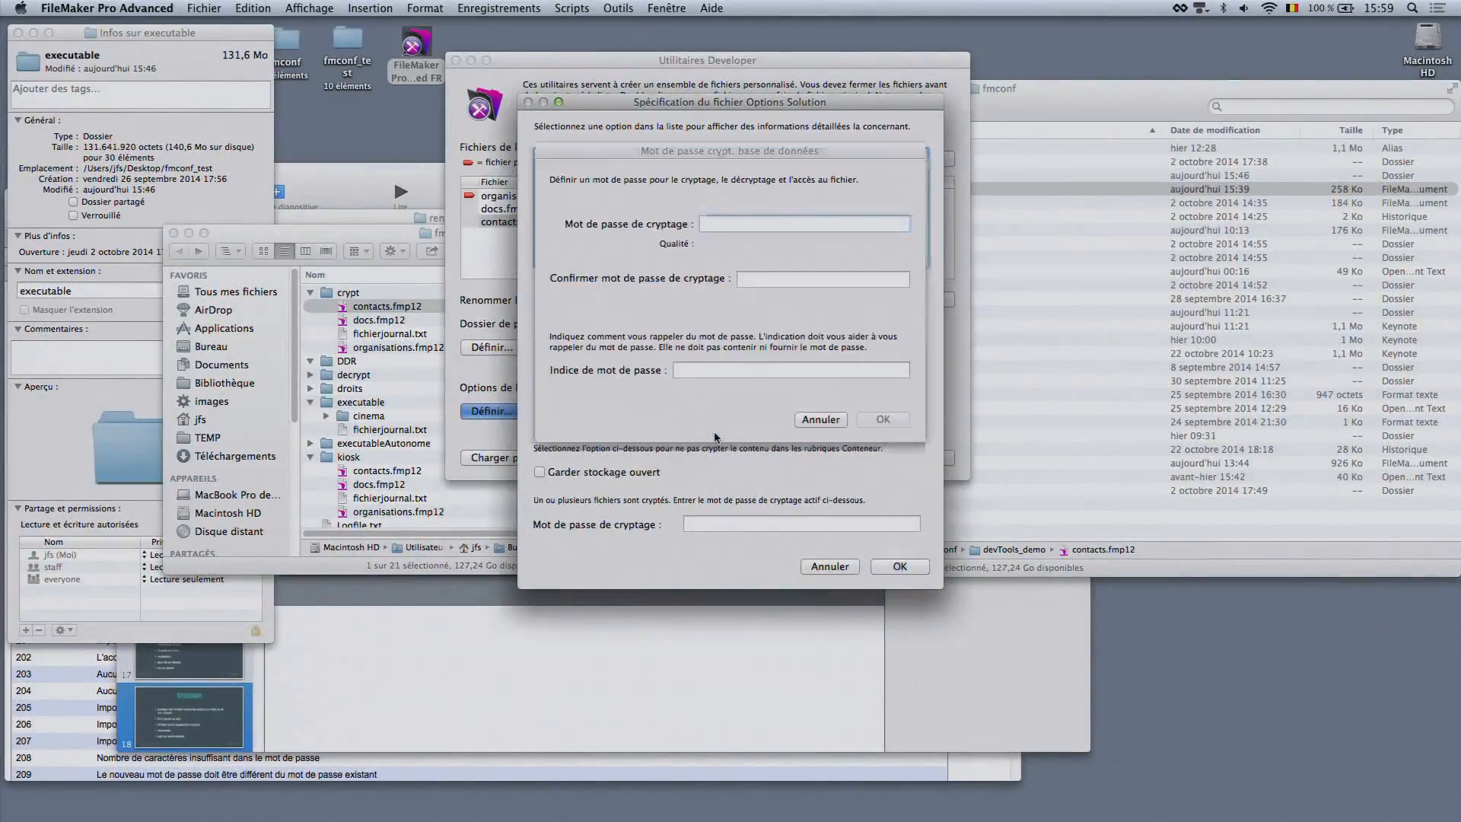
type("••••")
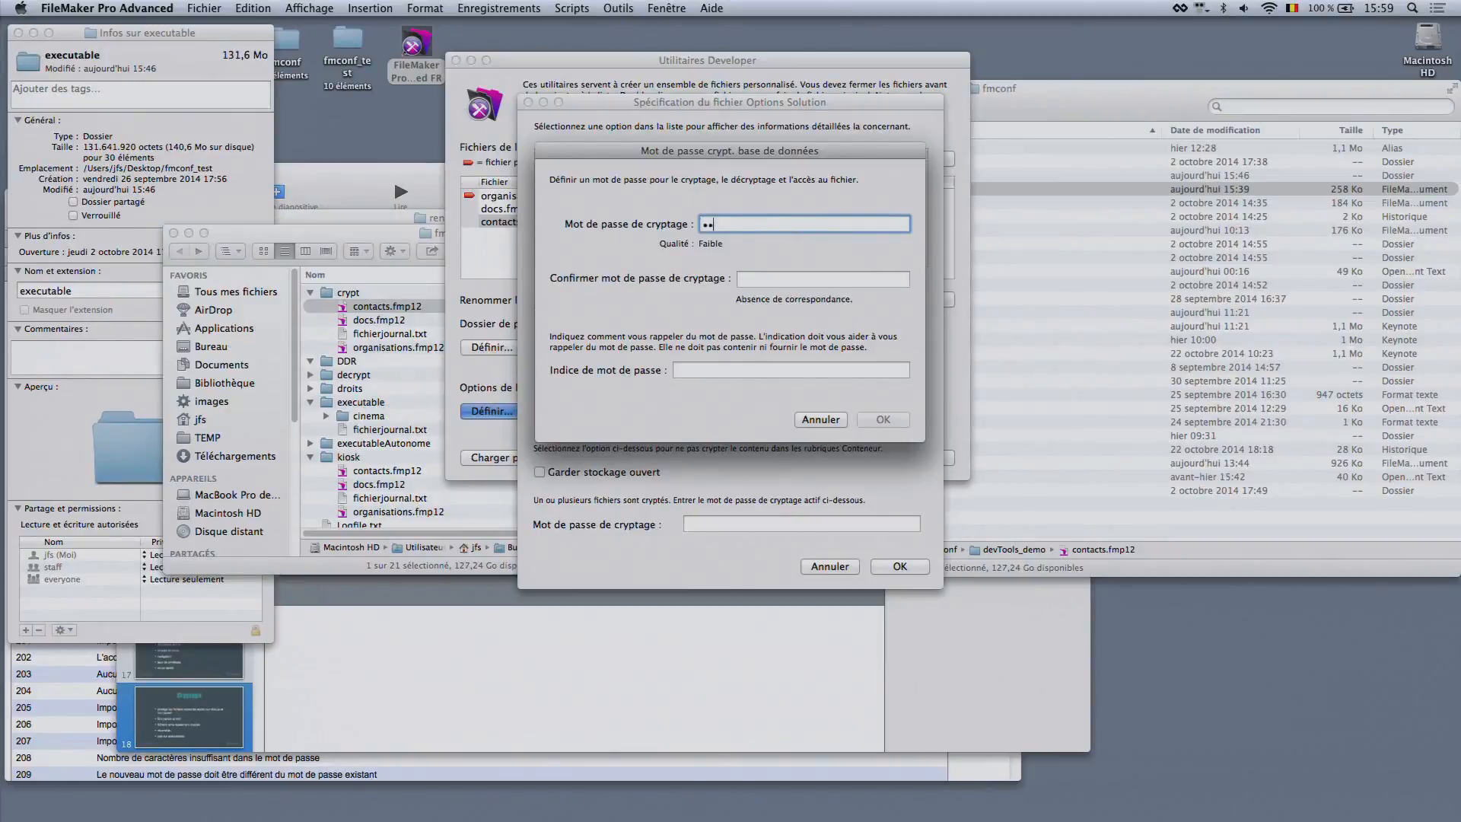
key("Tab")
type("••••")
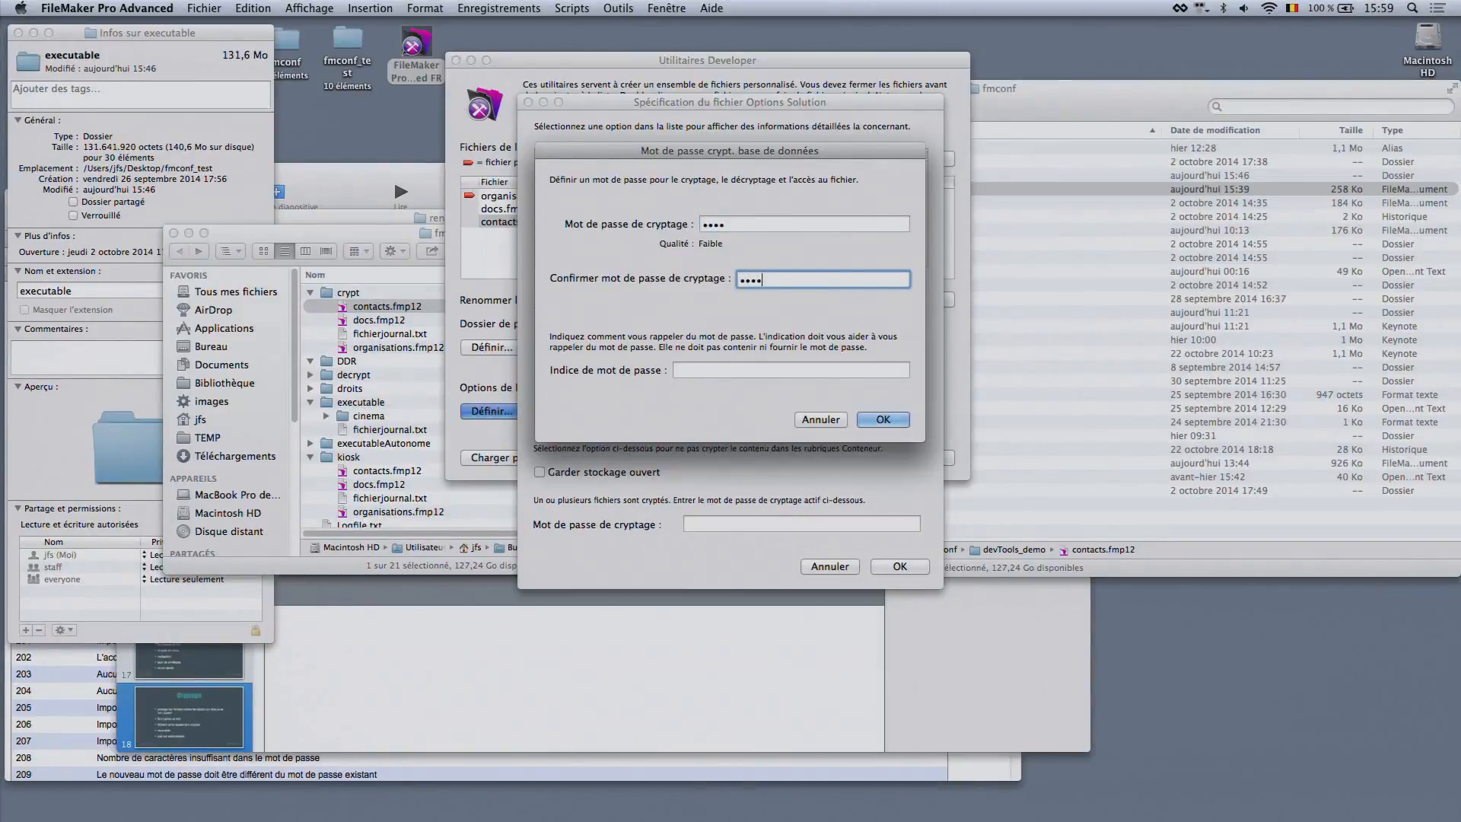
left_click(813, 369)
type("max")
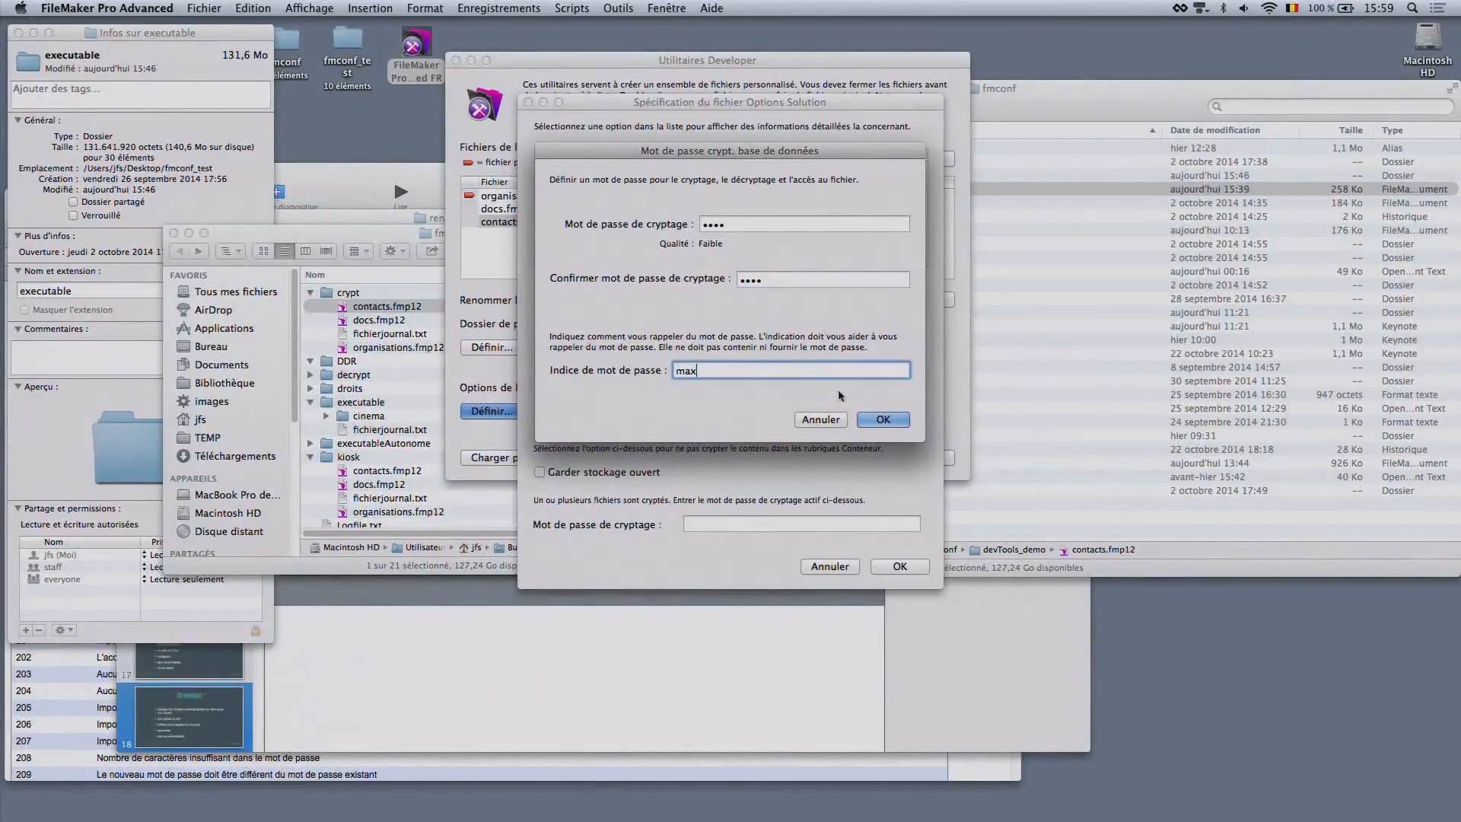
left_click(869, 418)
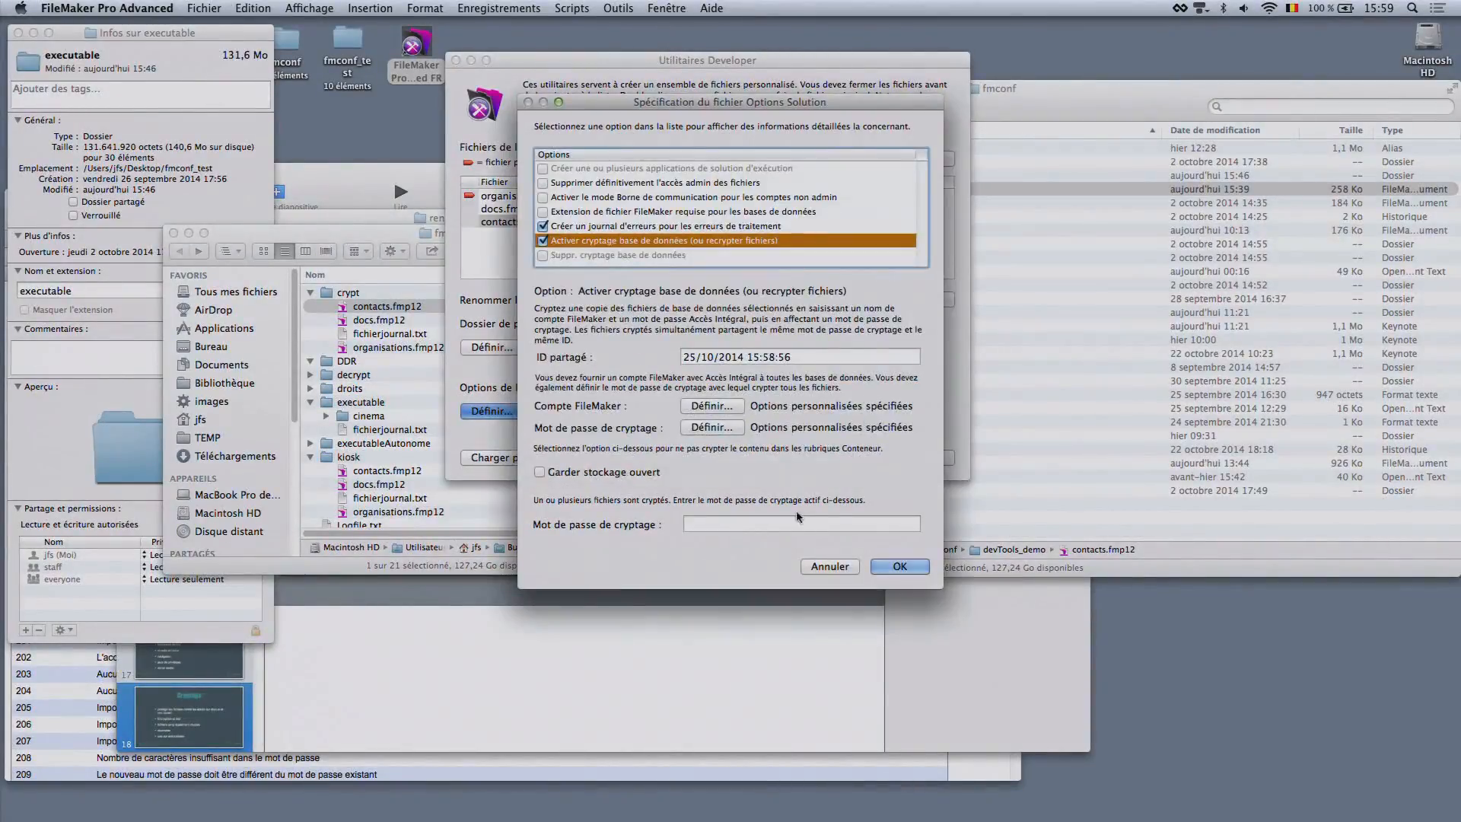
Enter the files' current encryption password, accept the solution options and create the re-encrypted files in the reEncrypt folder
left_click(771, 523)
type("••")
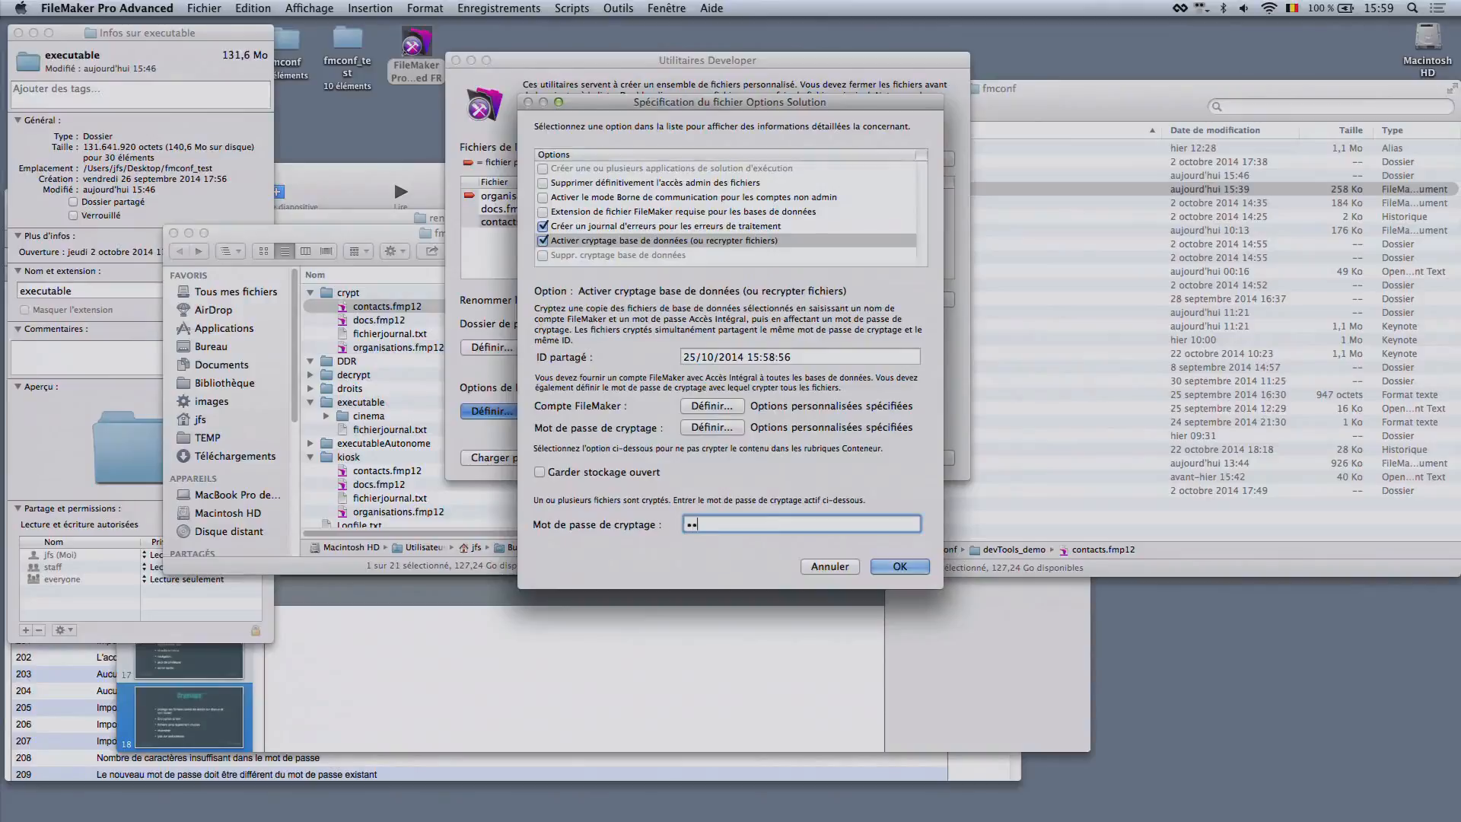
type("•••")
left_click(899, 566)
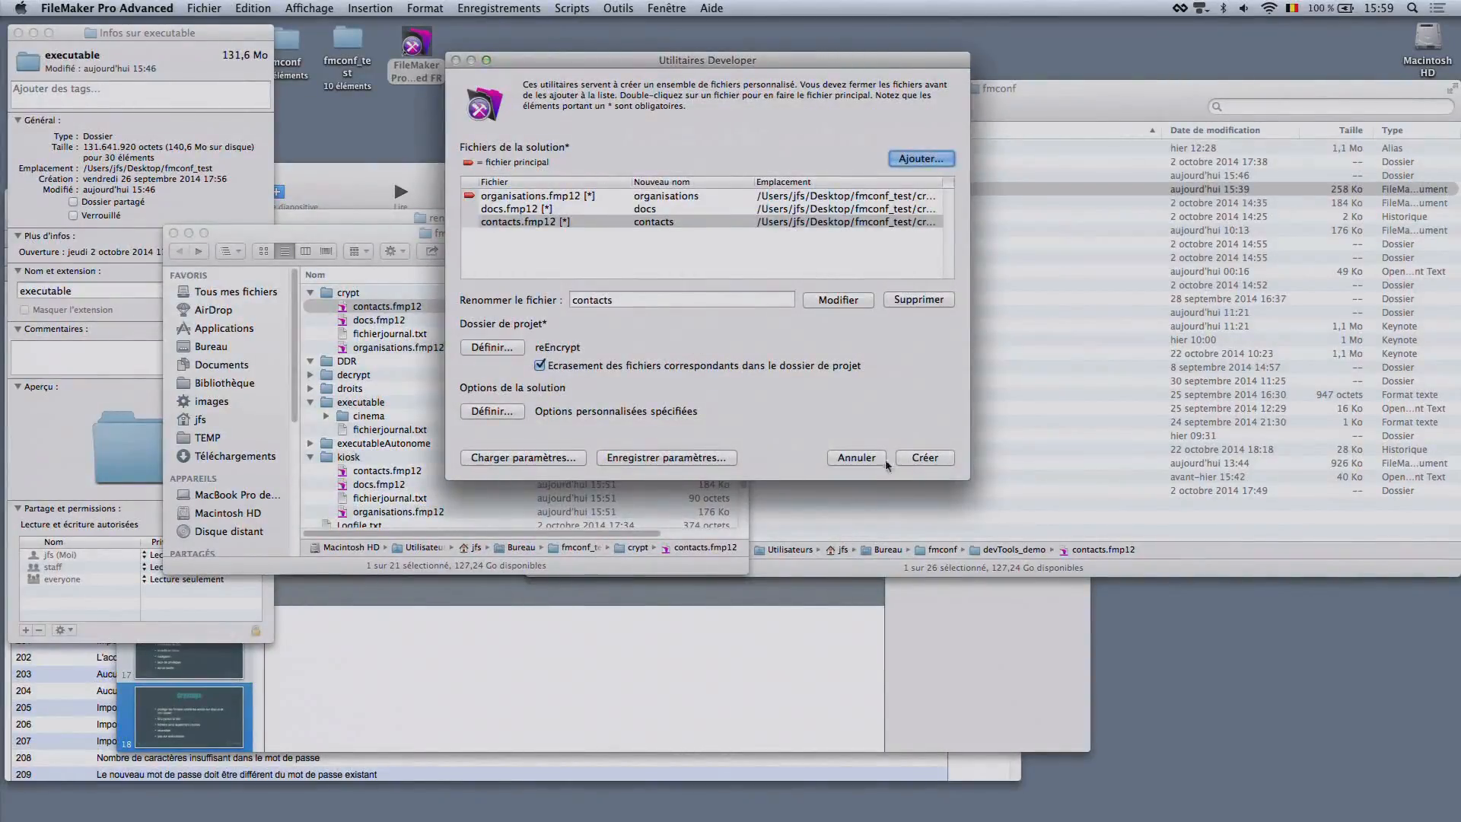
left_click(923, 457)
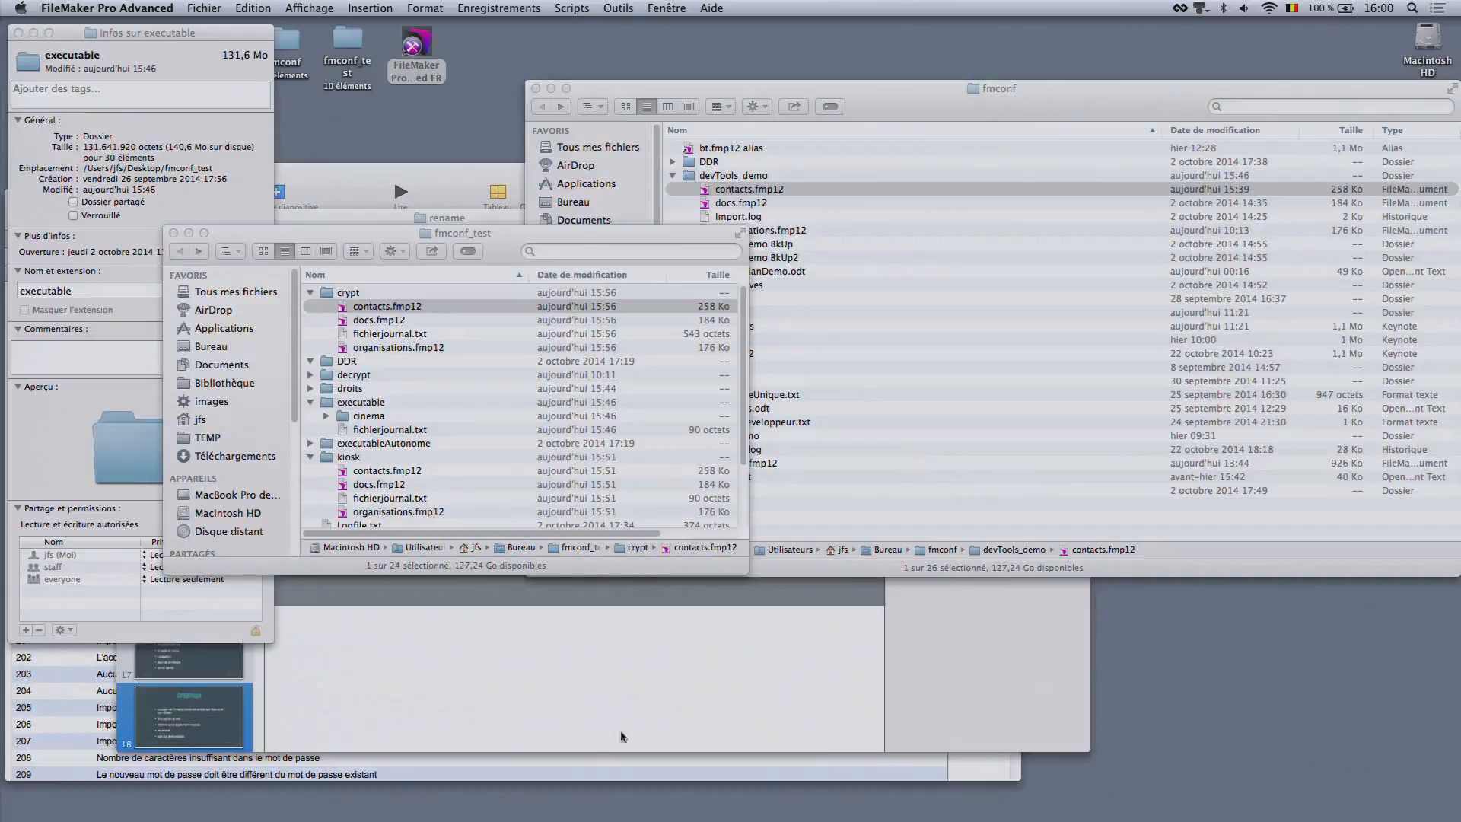
Switch to the devTools presentation in Keynote, play it from the Cryptage slide and advance to the Questions-réponses slide
left_click(201, 725)
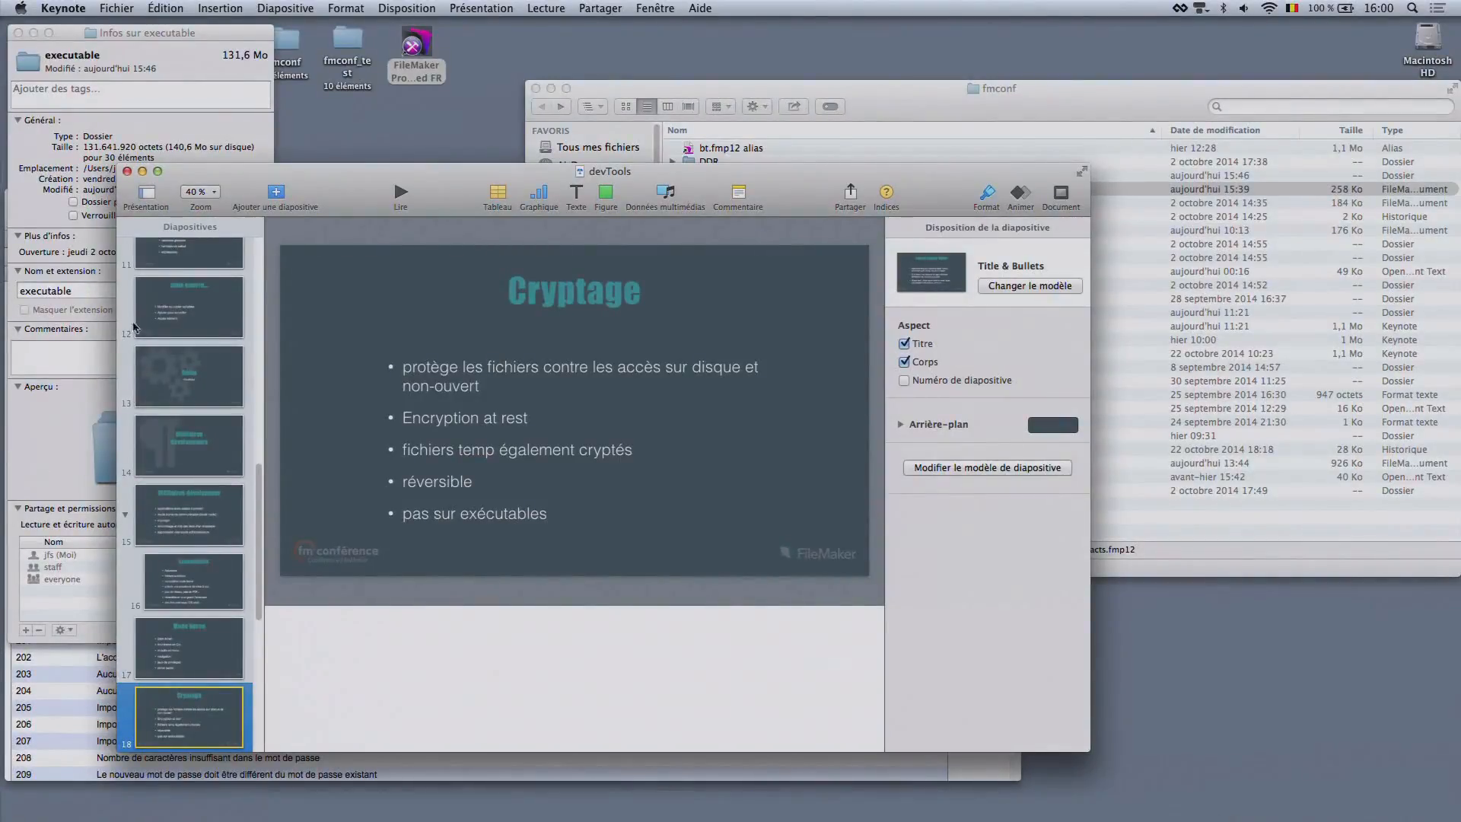
left_click(401, 195)
key("Right")
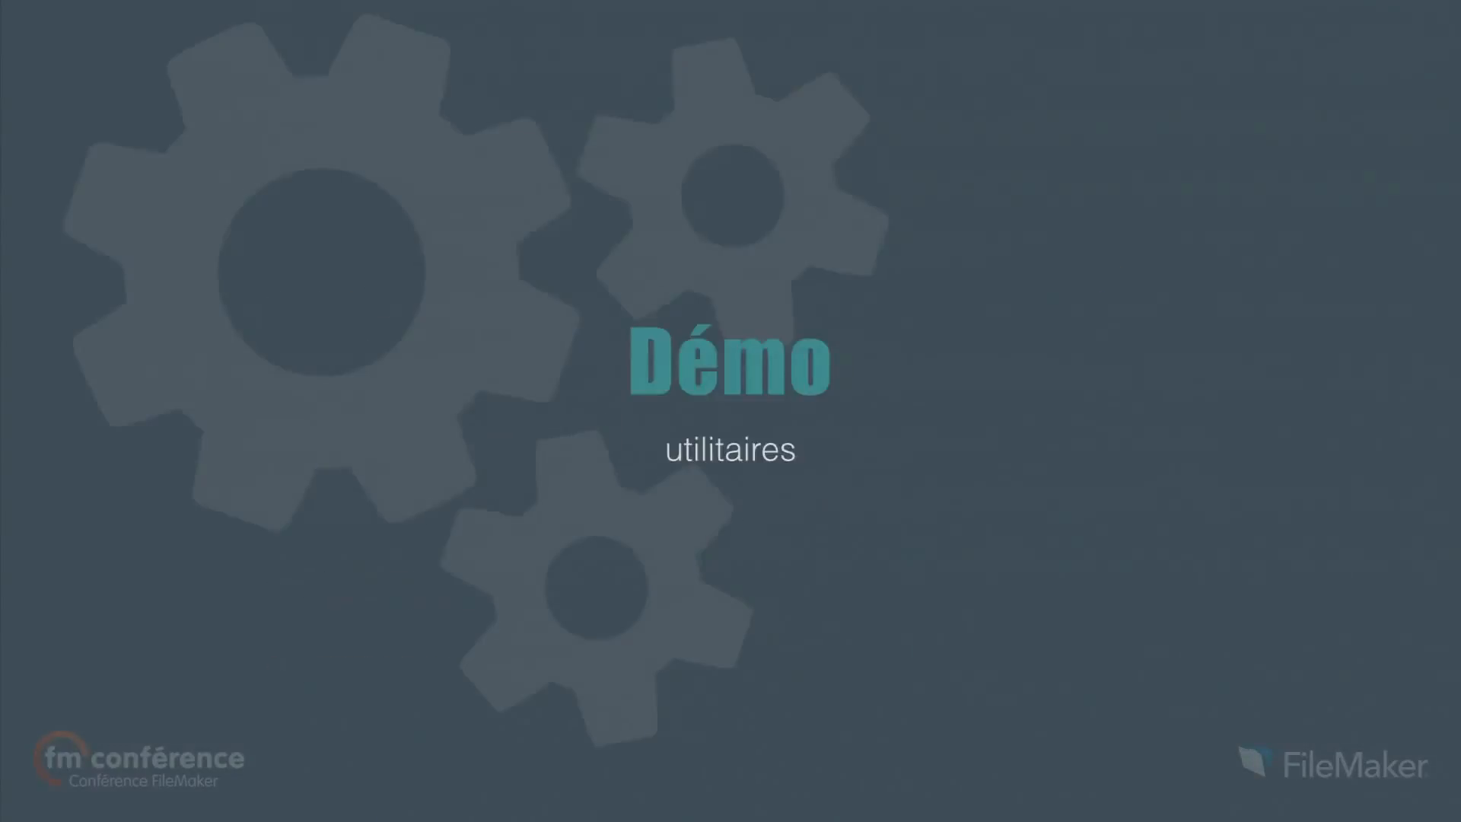
key("Right")
key("Right")
key("Left")
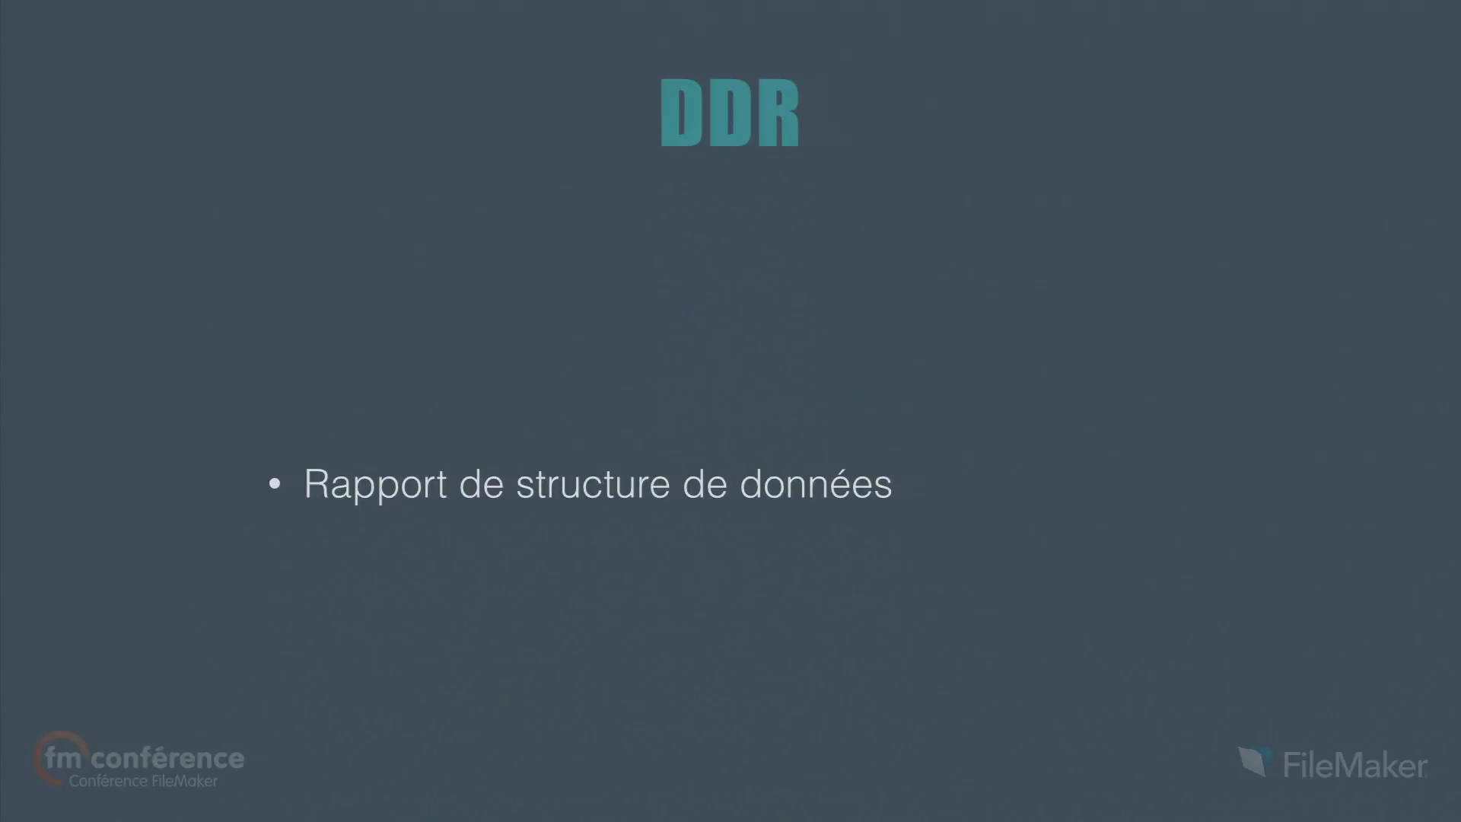
key("Right")
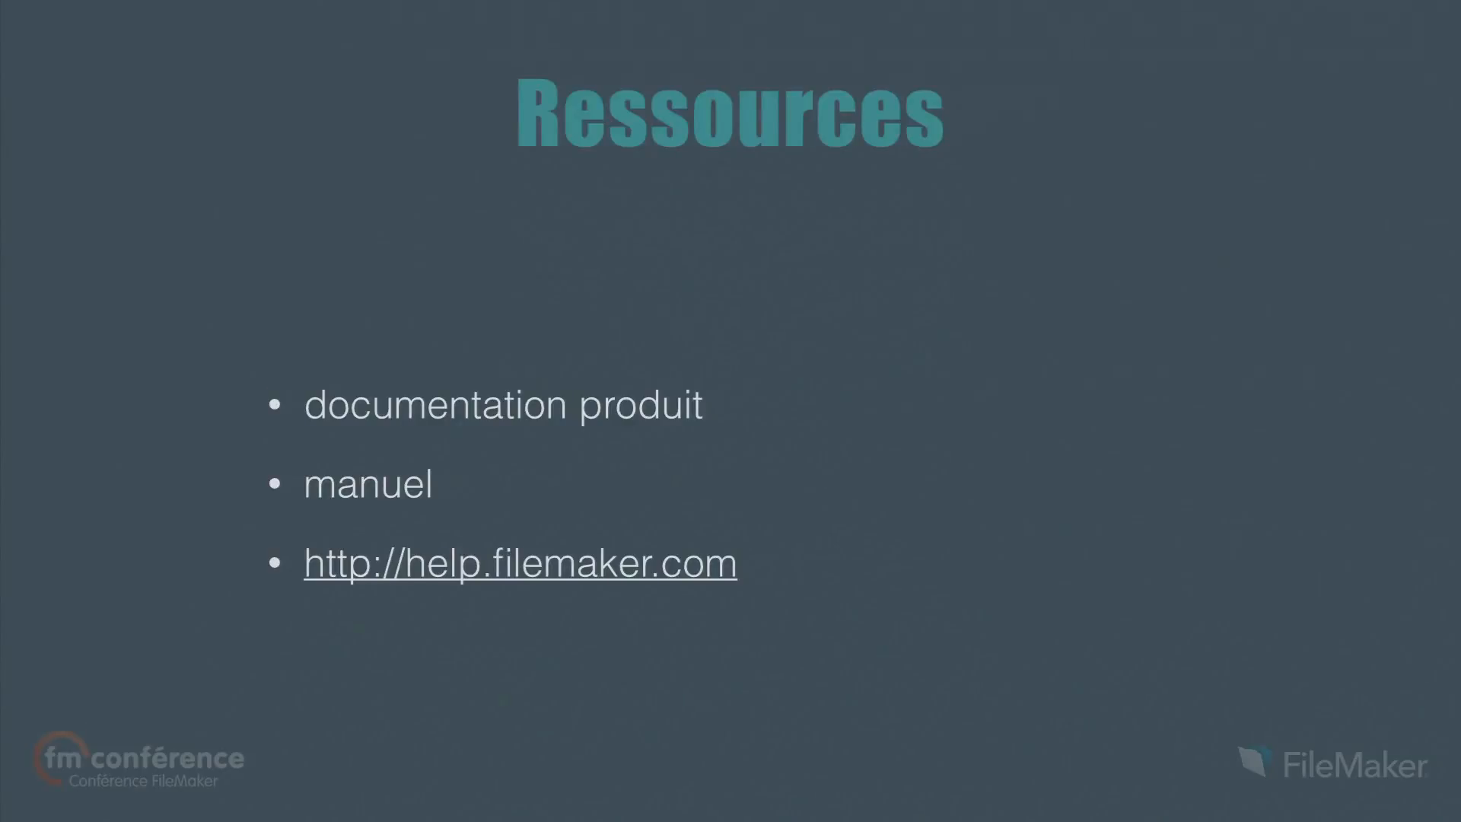
key("Right")
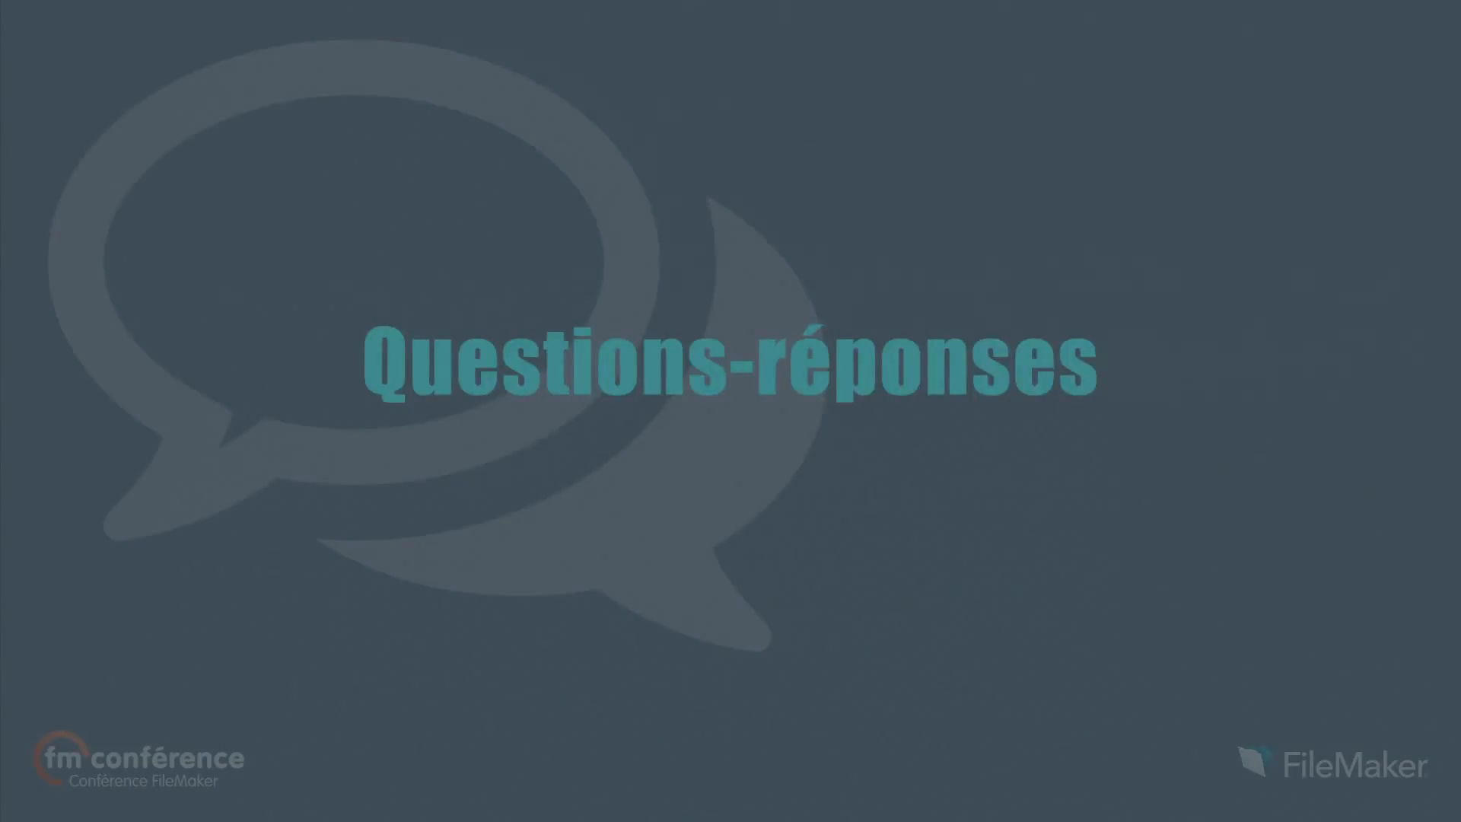